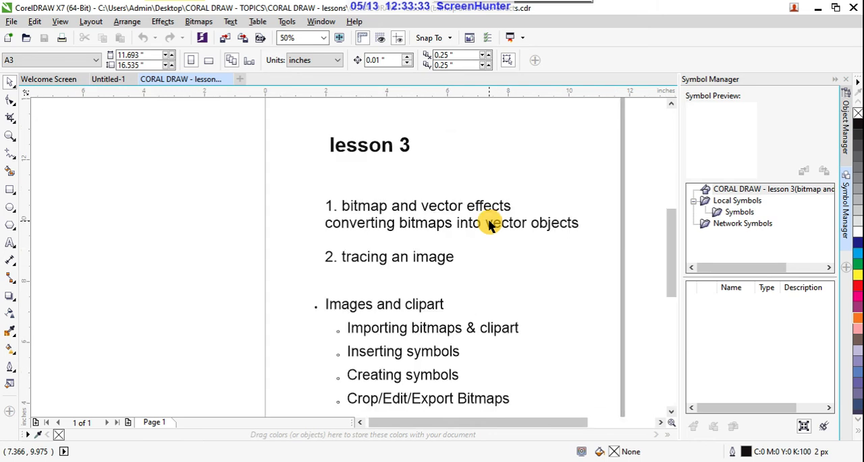
{"action": "left_click_drag", "start_coordinate": [672, 223], "coordinate": [671, 247]}
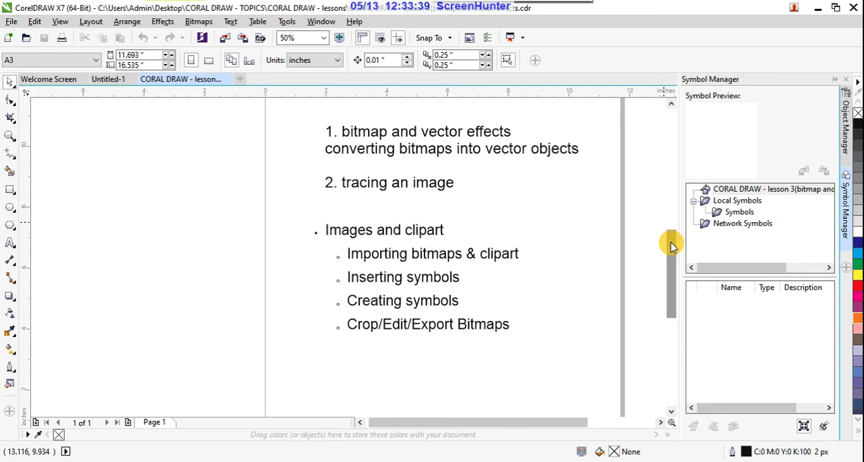
{"action": "mouse_move", "coordinate": [671, 247]}
{"action": "left_mouse_down"}
{"action": "mouse_move", "coordinate": [672, 233]}
{"action": "mouse_move", "coordinate": [672, 241]}
{"action": "left_mouse_up"}
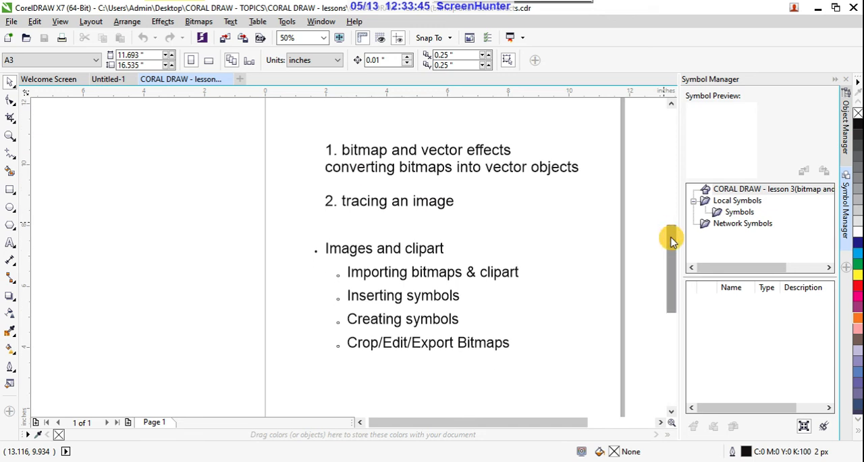
{"action": "mouse_move", "coordinate": [540, 461]}
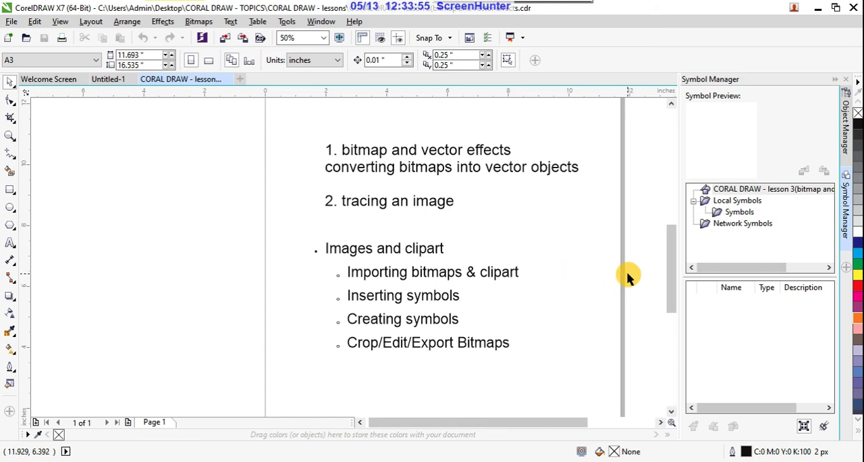
{"action": "left_click_drag", "start_coordinate": [669, 256], "coordinate": [673, 248]}
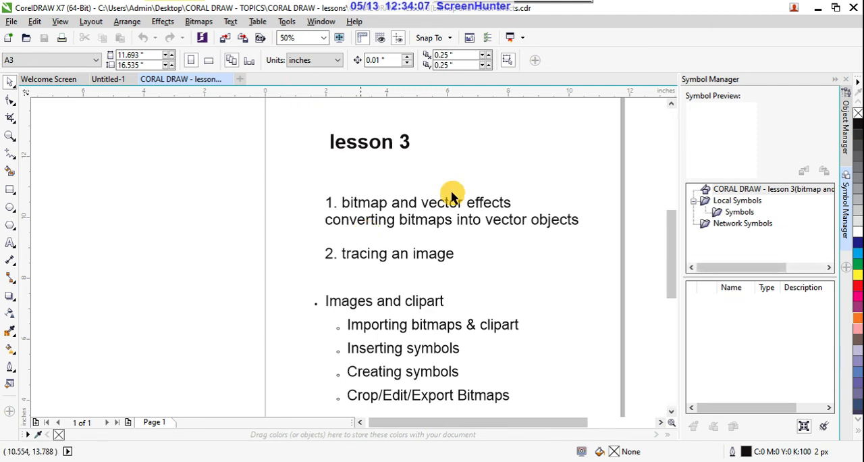
{"action": "left_click_drag", "start_coordinate": [673, 243], "coordinate": [673, 256]}
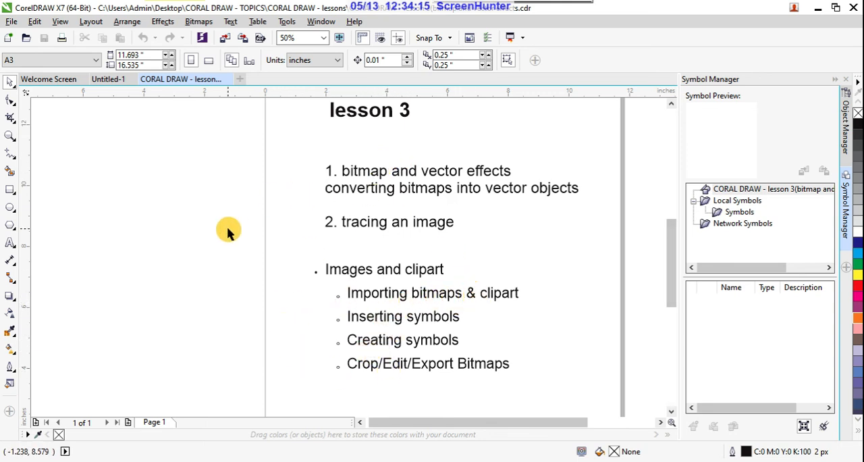
- Import 2000px-Tanishq_Logo.svg, butterfly-image and unnamed (1) together from the reference images folder on the Desktop
{"action": "left_click", "coordinate": [12, 21]}
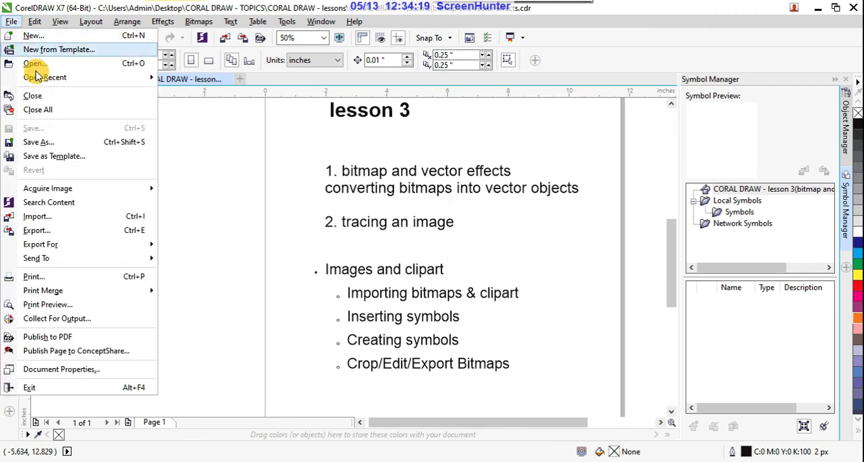
{"action": "left_click", "coordinate": [115, 217]}
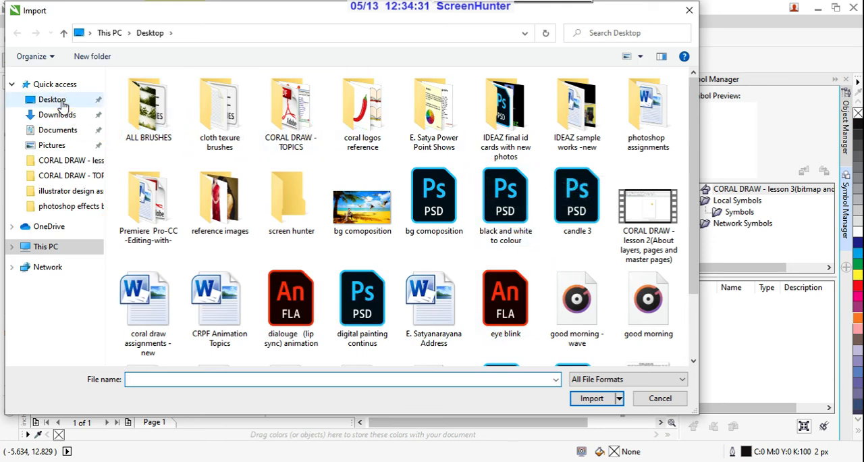
{"action": "left_click", "coordinate": [59, 102]}
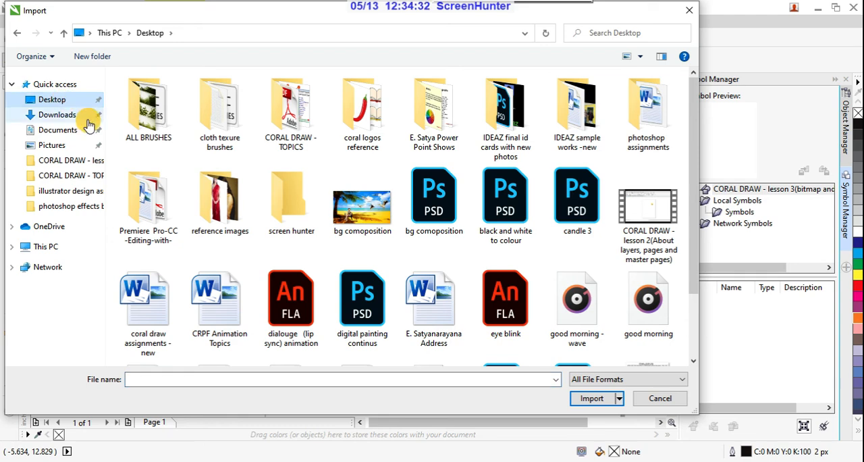
{"action": "double_click", "coordinate": [232, 221]}
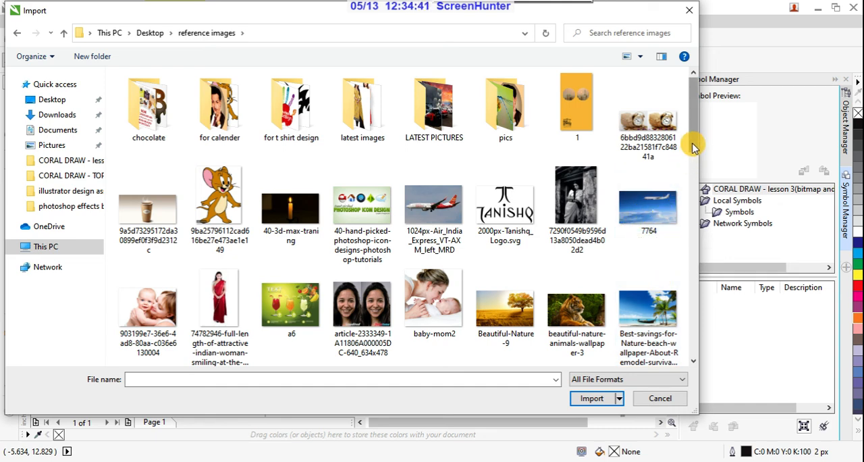
{"action": "left_click", "coordinate": [519, 219]}
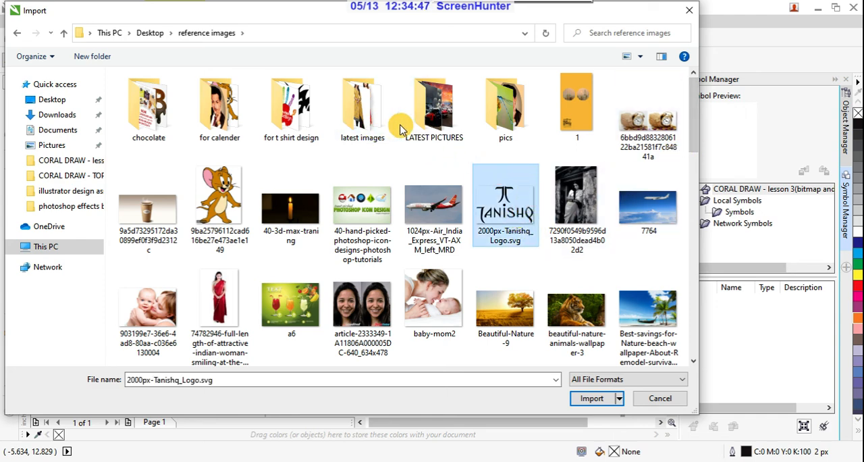
{"action": "left_click_drag", "start_coordinate": [695, 135], "coordinate": [695, 183]}
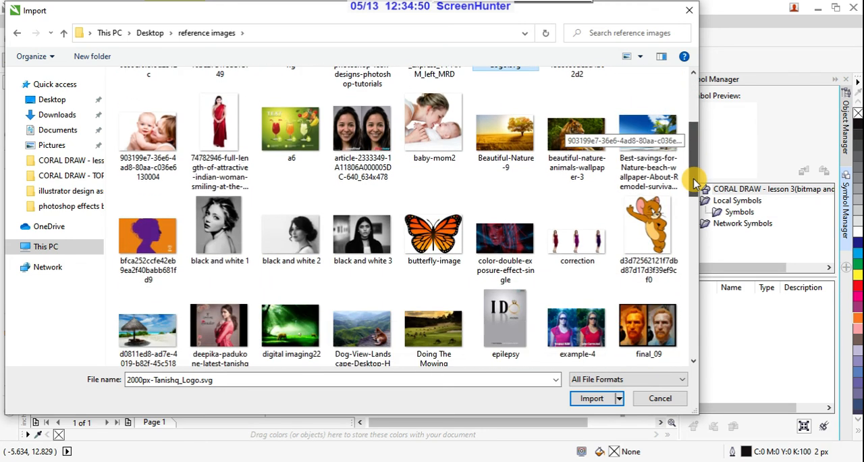
{"action": "left_click", "coordinate": [434, 249], "text": "ctrl"}
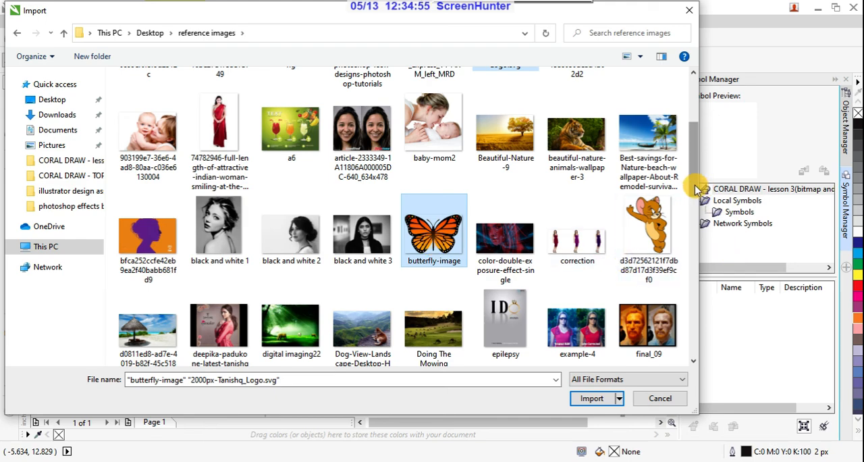
{"action": "left_click_drag", "start_coordinate": [695, 177], "coordinate": [696, 336]}
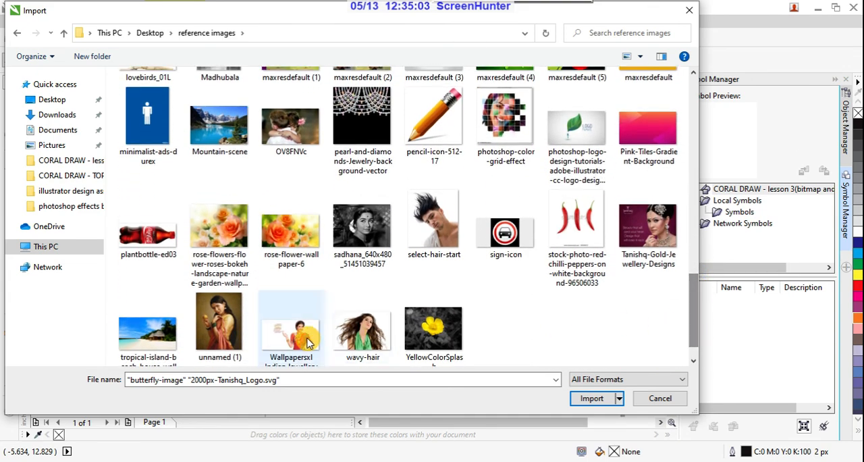
{"action": "left_click", "coordinate": [229, 334], "text": "ctrl"}
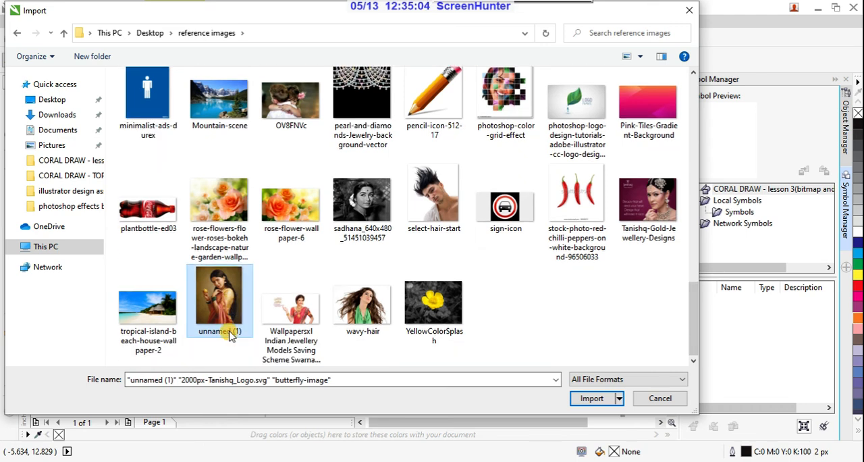
{"action": "left_click", "coordinate": [592, 399]}
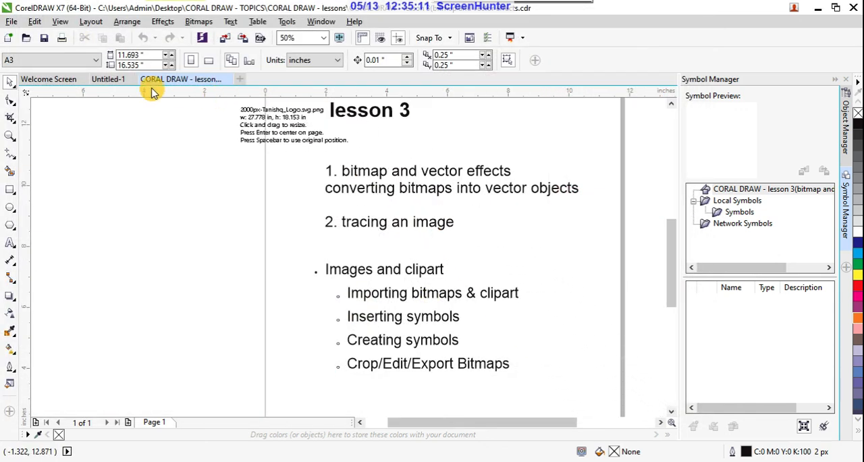
- Return to the lesson 3 document after a brief switch to Untitled-1 and add a new page after page 1
{"action": "left_click", "coordinate": [112, 80]}
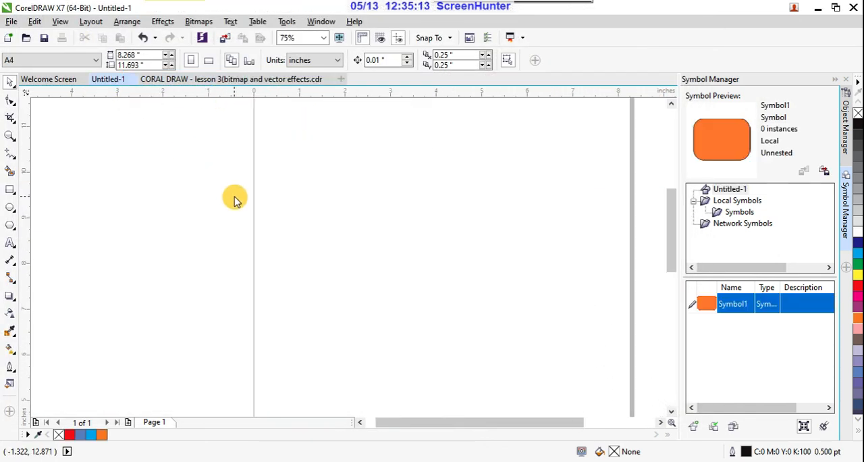
{"action": "left_click", "coordinate": [220, 79]}
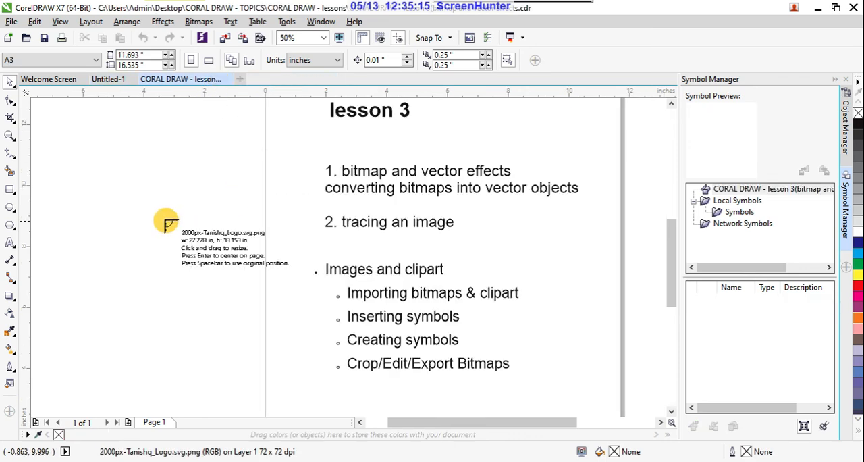
{"action": "scroll", "coordinate": [340, 248], "scroll_direction": "down", "scroll_amount": 1}
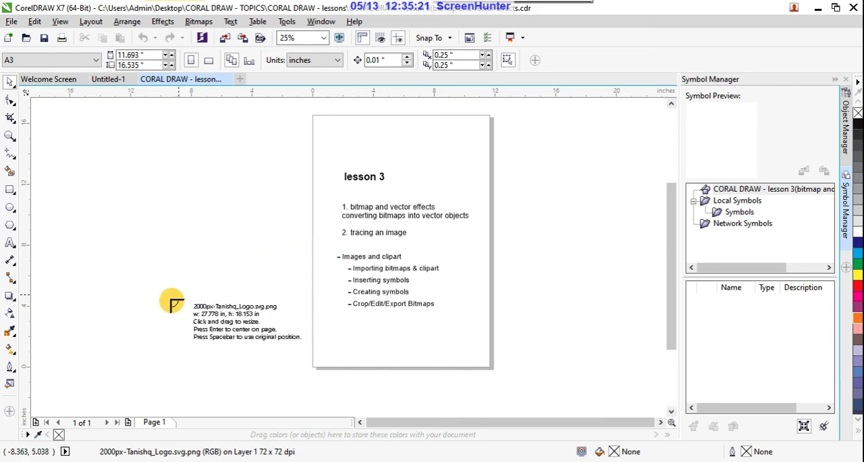
{"action": "left_click", "coordinate": [129, 423]}
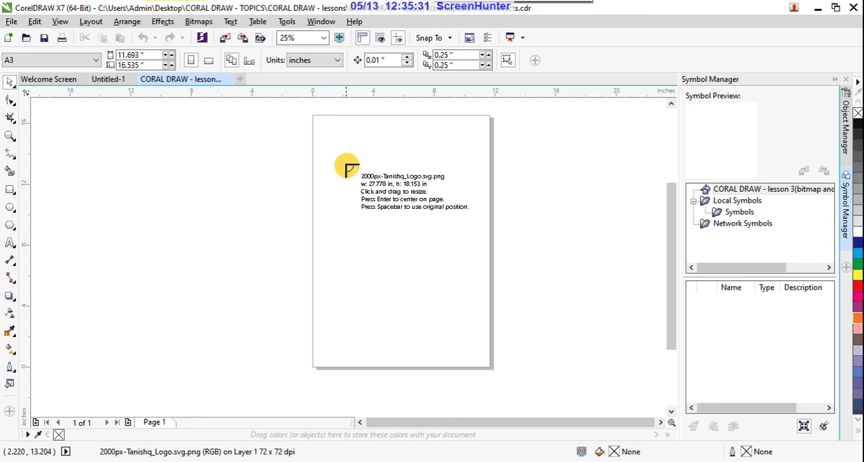
- Place the imported butterfly at full size across page 2's left edge and the woman's photo near its upper-right corner
{"action": "left_click", "coordinate": [331, 145]}
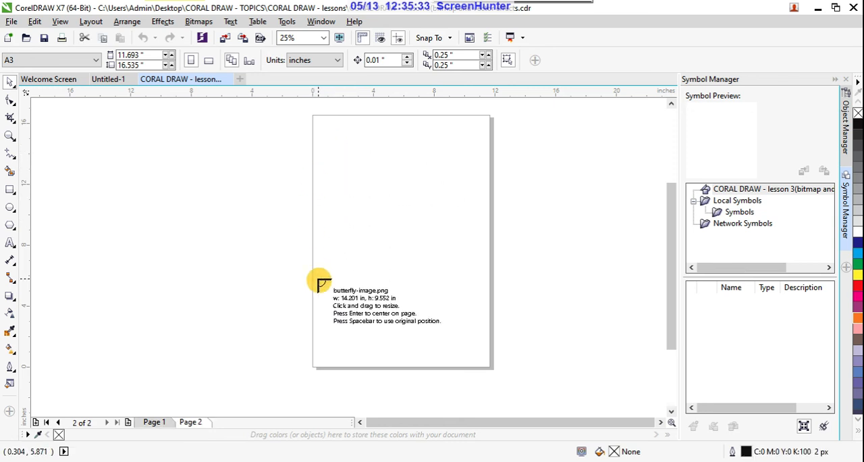
{"action": "left_click", "coordinate": [210, 143]}
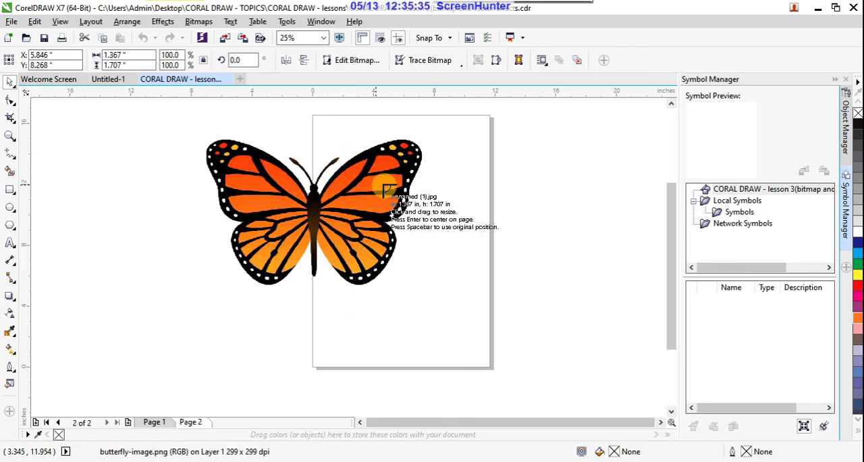
{"action": "left_click", "coordinate": [456, 136]}
{"action": "left_click", "coordinate": [494, 253]}
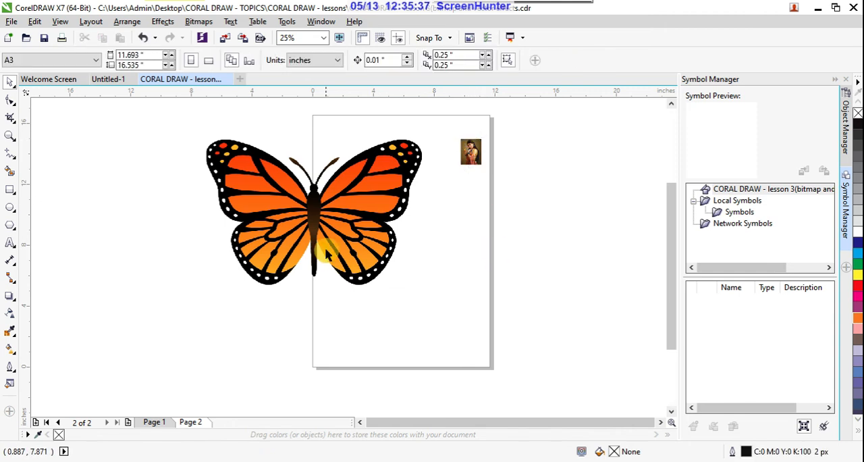
- Move the butterfly image completely off the page, onto the pasteboard to its left
{"action": "scroll", "coordinate": [351, 270], "scroll_direction": "down", "scroll_amount": 2}
{"action": "scroll", "coordinate": [360, 263], "scroll_direction": "up", "scroll_amount": 1}
{"action": "left_click_drag", "start_coordinate": [359, 259], "coordinate": [247, 263]}
- Enlarge the woman's photo proportionally from its lower-right corner
{"action": "left_click", "coordinate": [344, 228]}
{"action": "left_click_drag", "start_coordinate": [395, 202], "coordinate": [475, 296]}
{"action": "left_click", "coordinate": [410, 233]}
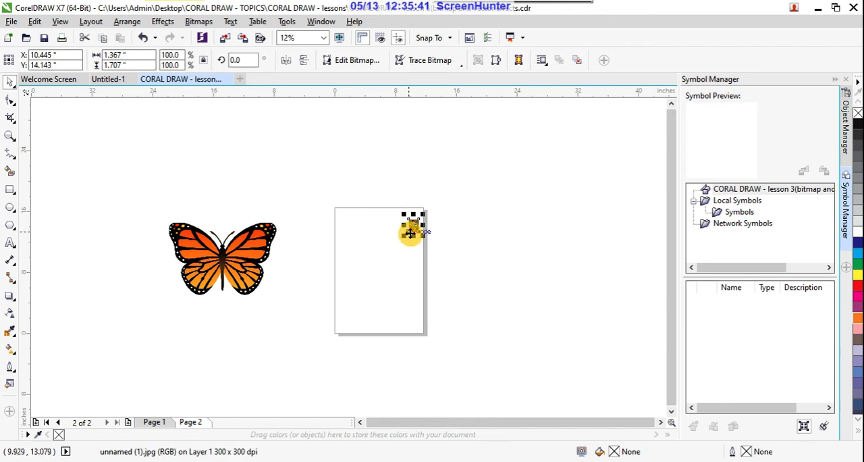
{"action": "scroll", "coordinate": [410, 233], "scroll_direction": "up", "scroll_amount": 2}
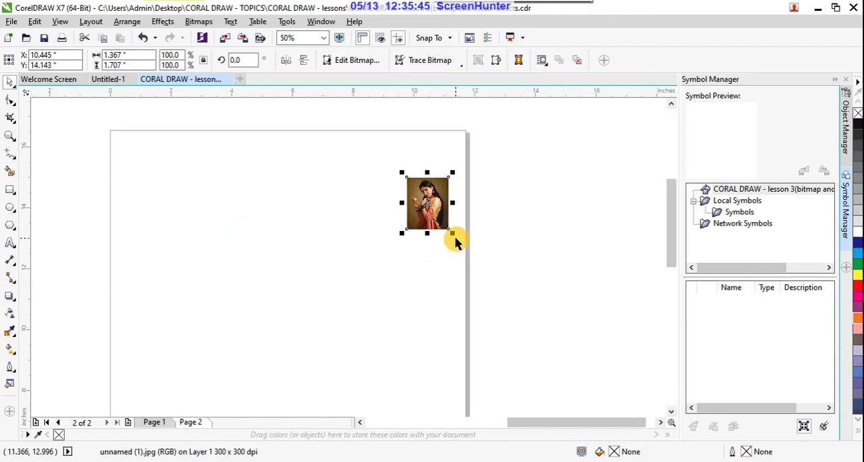
{"action": "left_click_drag", "start_coordinate": [453, 233], "coordinate": [478, 263]}
- Move the butterfly back beside the page's left edge and compare how page 1 and page 2 show it
{"action": "scroll", "coordinate": [478, 263], "scroll_direction": "down", "scroll_amount": 2}
{"action": "left_click_drag", "start_coordinate": [304, 269], "coordinate": [349, 268]}
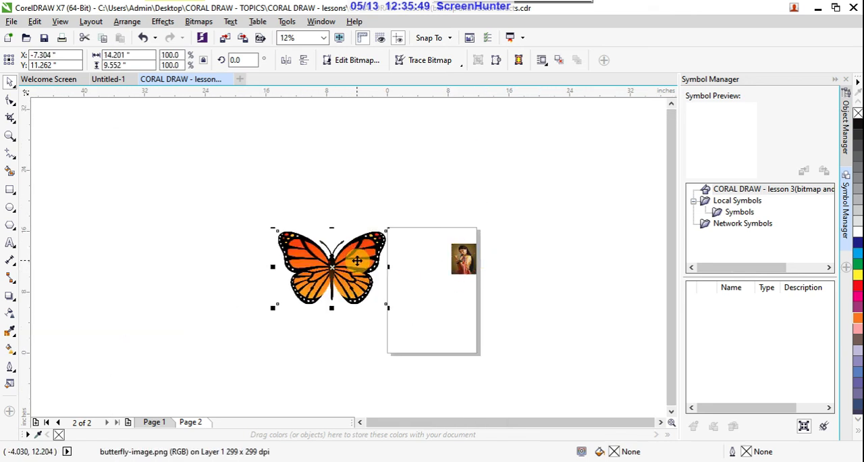
{"action": "left_click", "coordinate": [323, 342]}
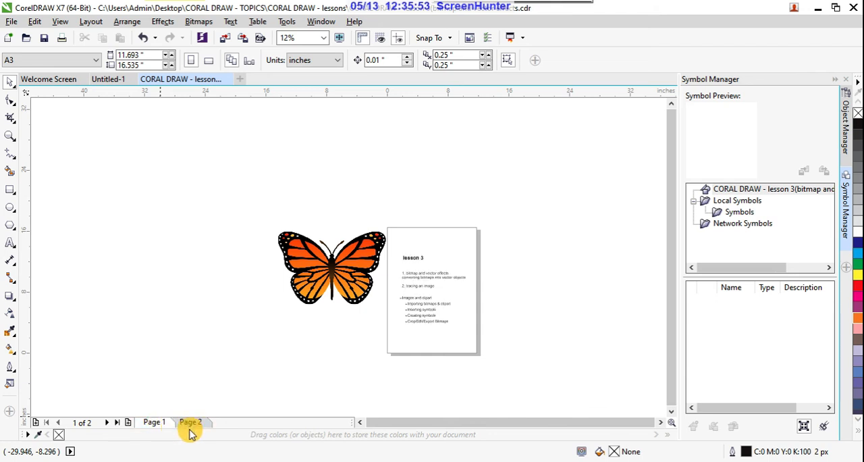
{"action": "left_click", "coordinate": [192, 423]}
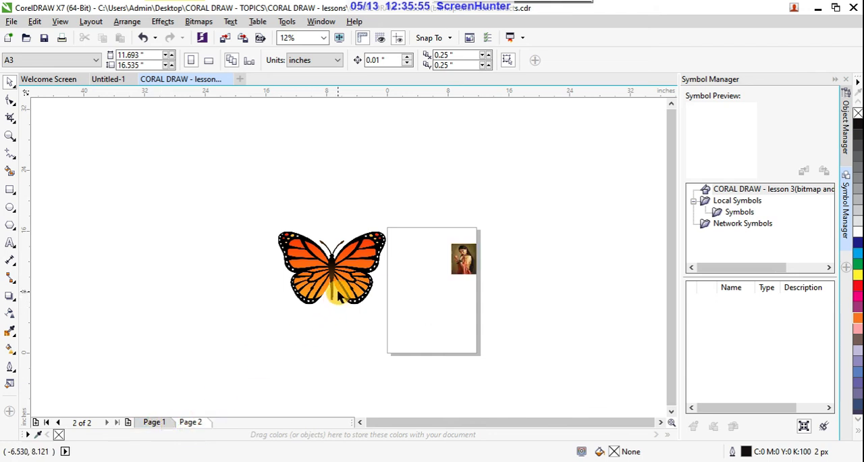
- Delete the butterfly and the woman's photo together, and remove page 2 from the lesson document
{"action": "left_click_drag", "start_coordinate": [266, 181], "coordinate": [526, 337]}
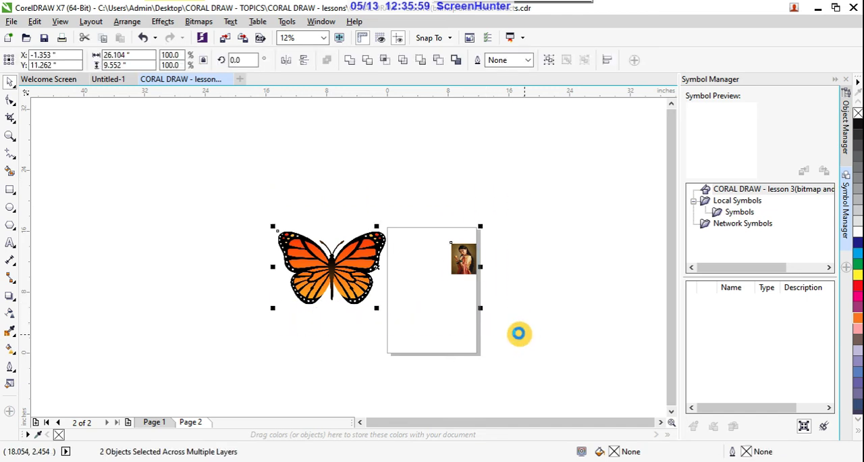
{"action": "key", "text": "Delete"}
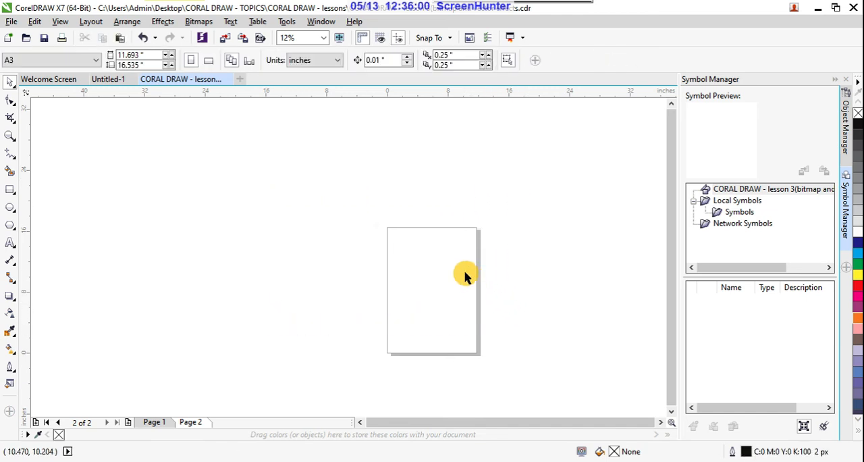
{"action": "right_click", "coordinate": [196, 423]}
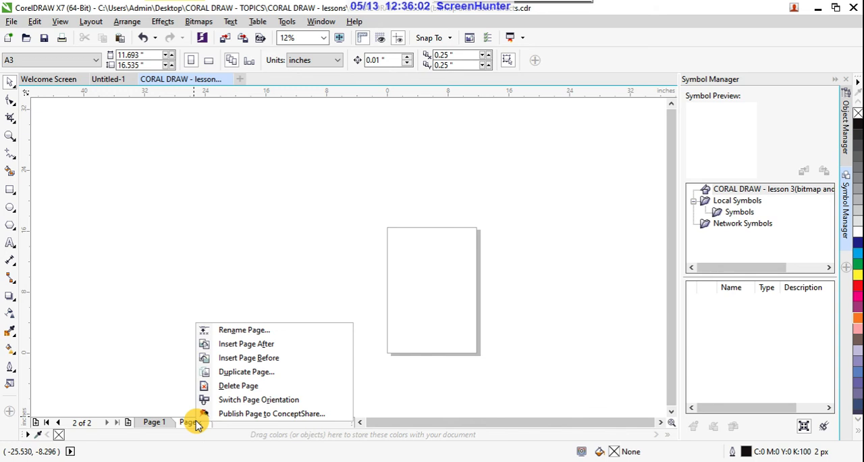
{"action": "left_click", "coordinate": [244, 389]}
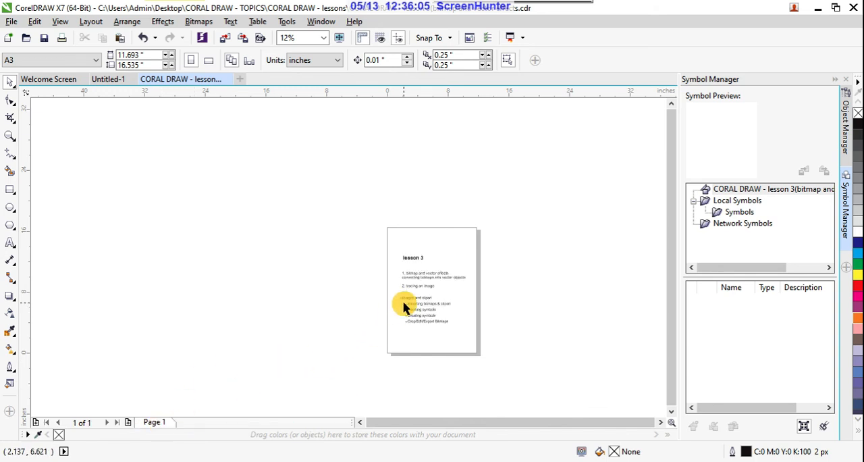
- Switch to the Untitled-1 document and import butterfly-image, LADY IN VECTOR copy copy and unnamed (1) together from the reference images folder
{"action": "scroll", "coordinate": [441, 272], "scroll_direction": "up", "scroll_amount": 1}
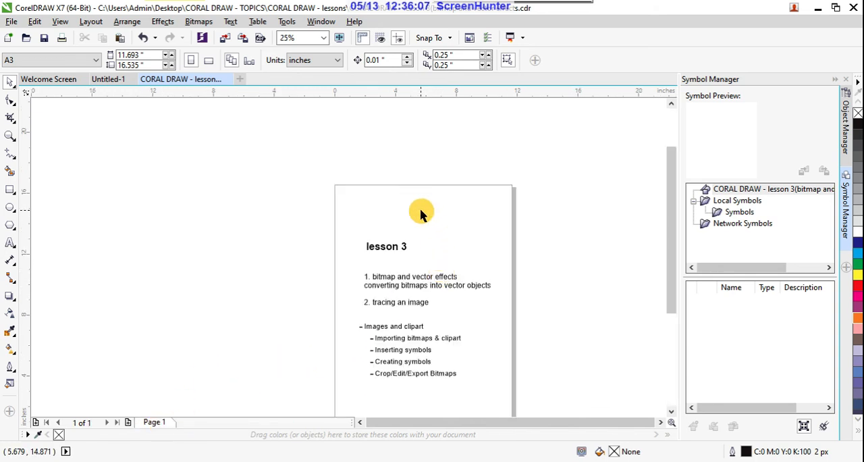
{"action": "left_click", "coordinate": [114, 80]}
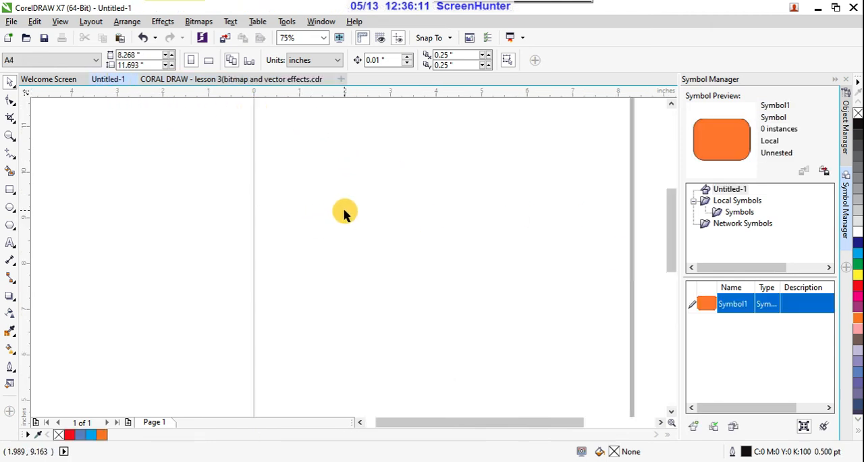
{"action": "scroll", "coordinate": [345, 214], "scroll_direction": "down", "scroll_amount": 1}
{"action": "left_click", "coordinate": [12, 22]}
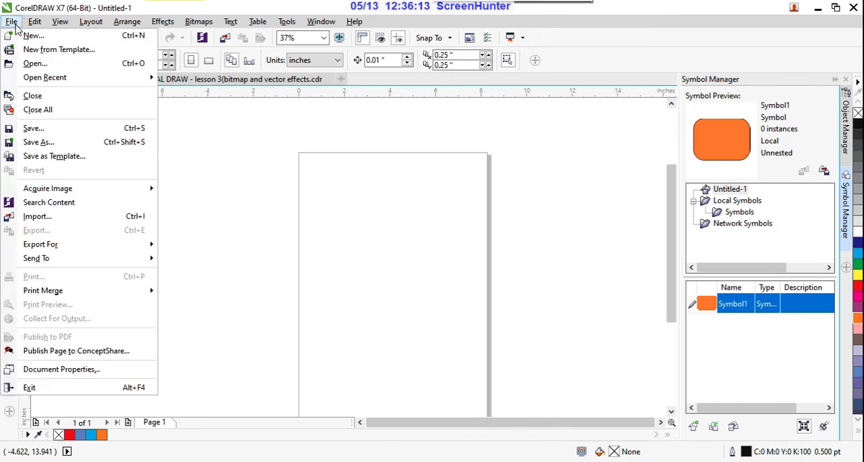
{"action": "left_click", "coordinate": [111, 218]}
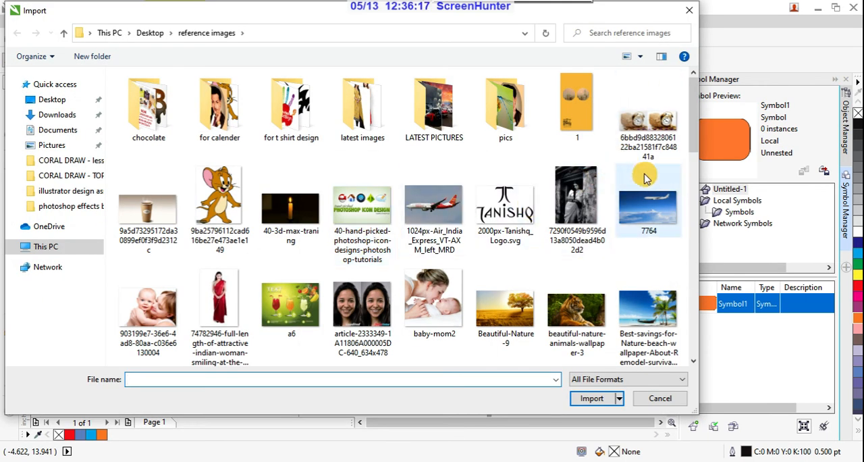
{"action": "left_click_drag", "start_coordinate": [693, 142], "coordinate": [696, 193]}
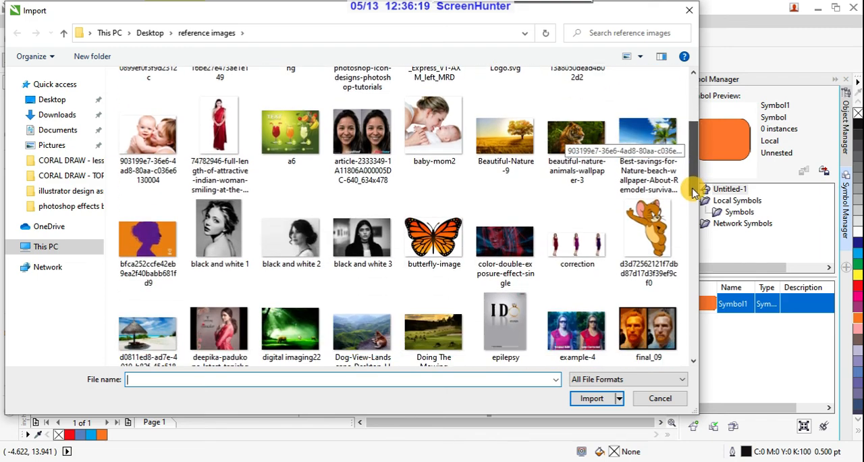
{"action": "left_click", "coordinate": [443, 249]}
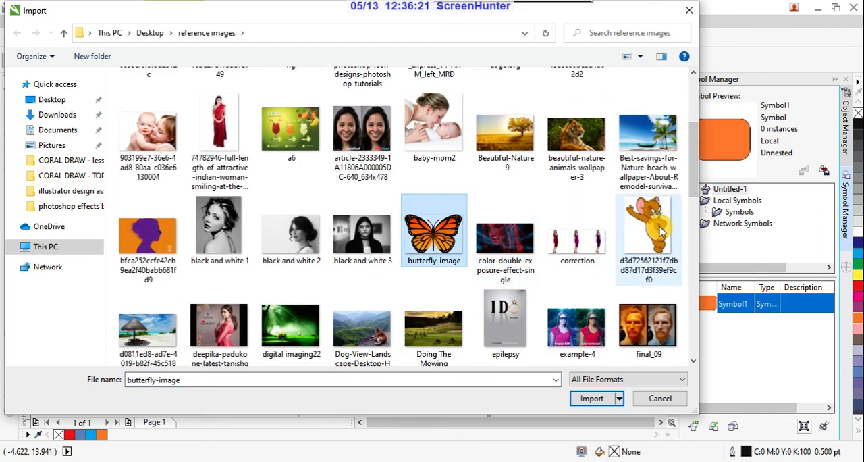
{"action": "left_click_drag", "start_coordinate": [691, 189], "coordinate": [700, 269]}
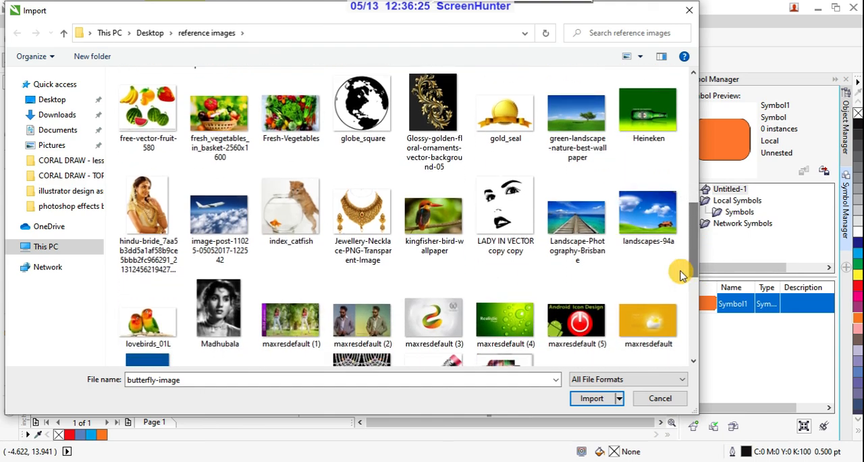
{"action": "left_click", "coordinate": [511, 214], "text": "ctrl"}
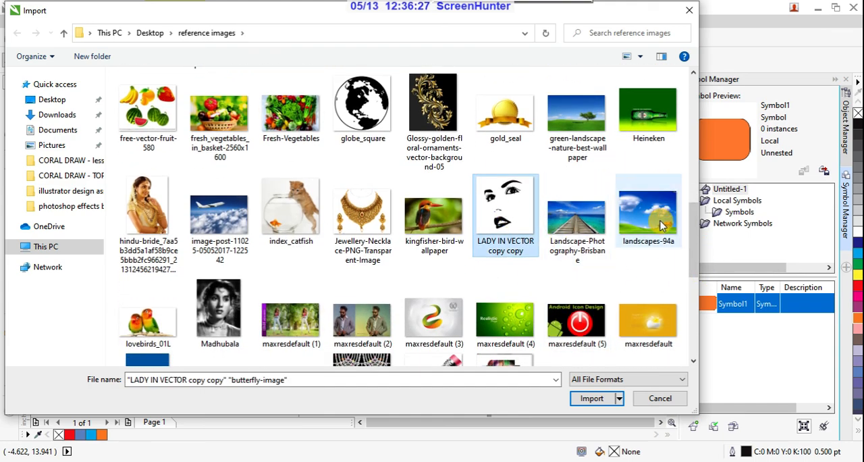
{"action": "left_click_drag", "start_coordinate": [694, 236], "coordinate": [695, 312]}
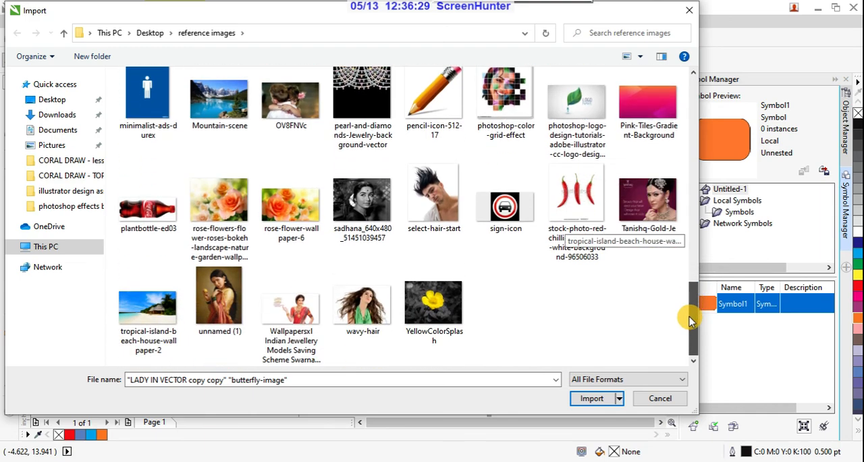
{"action": "left_click", "coordinate": [223, 297], "text": "ctrl"}
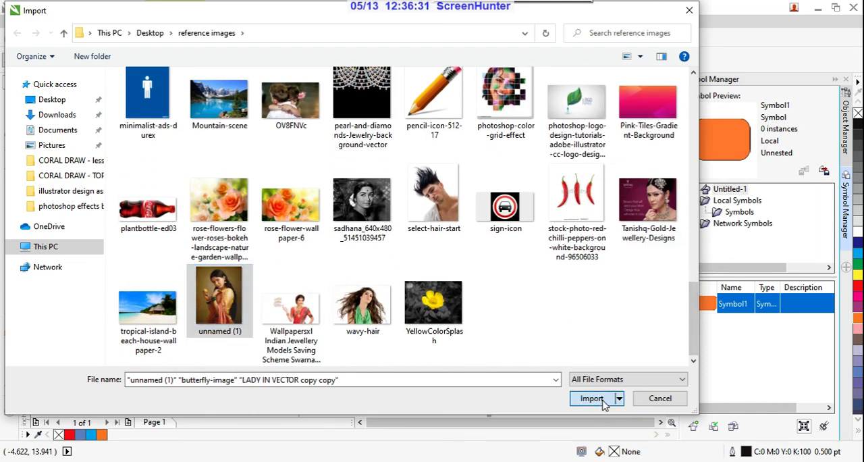
{"action": "left_click", "coordinate": [592, 398]}
- Place the three images at original size, and enlarge the woman's photo to about 4 by 5 inches beside the page's right edge
{"action": "left_click", "coordinate": [174, 142]}
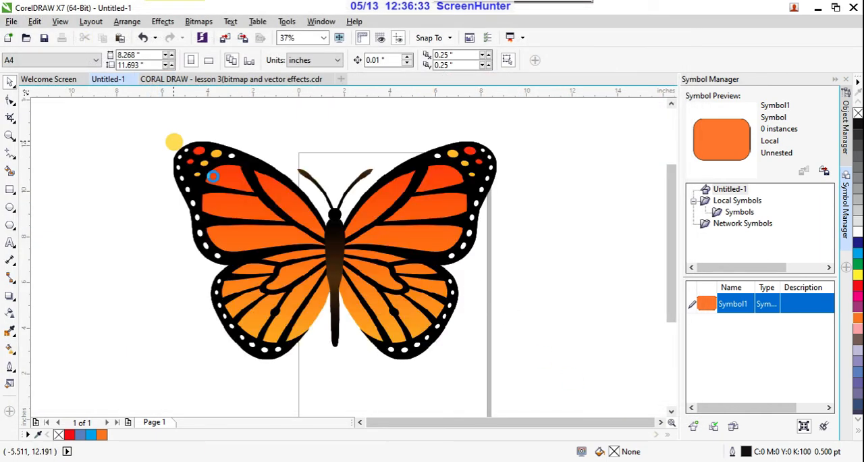
{"action": "left_click", "coordinate": [558, 172]}
{"action": "left_click", "coordinate": [491, 274]}
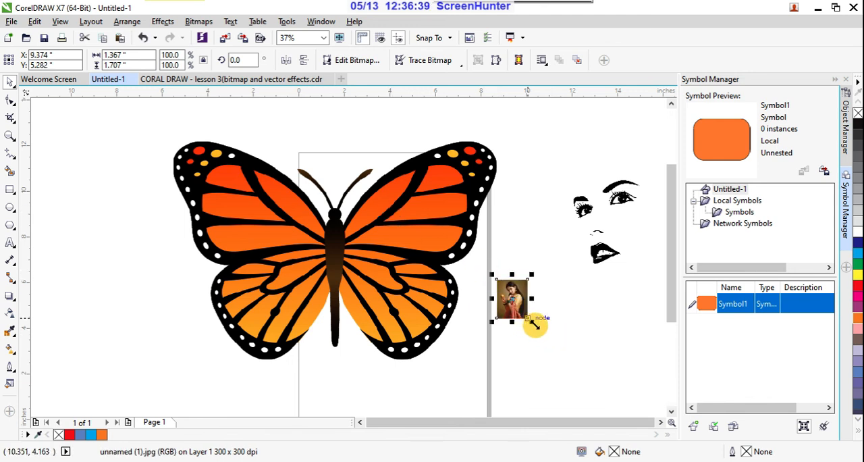
{"action": "left_click_drag", "start_coordinate": [535, 324], "coordinate": [563, 361]}
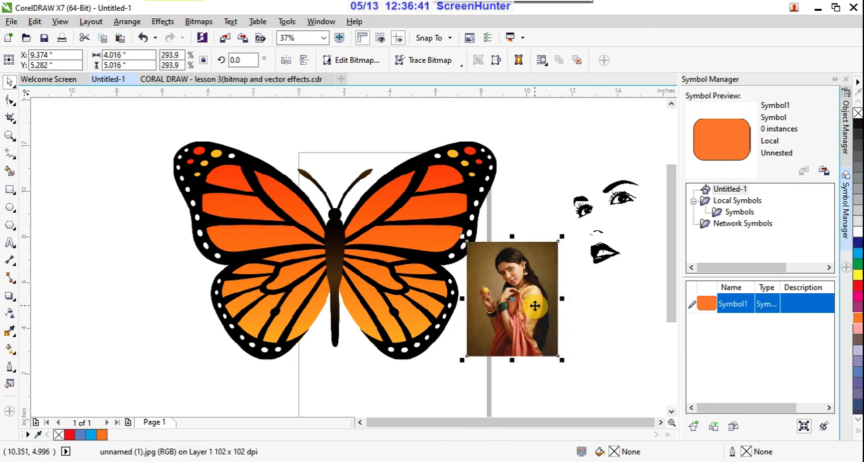
{"action": "left_click_drag", "start_coordinate": [535, 305], "coordinate": [583, 344]}
- Shrink the butterfly proportionally to about 6.2 by 4.2 inches and move it off the page to the left
{"action": "left_click_drag", "start_coordinate": [452, 237], "coordinate": [423, 260]}
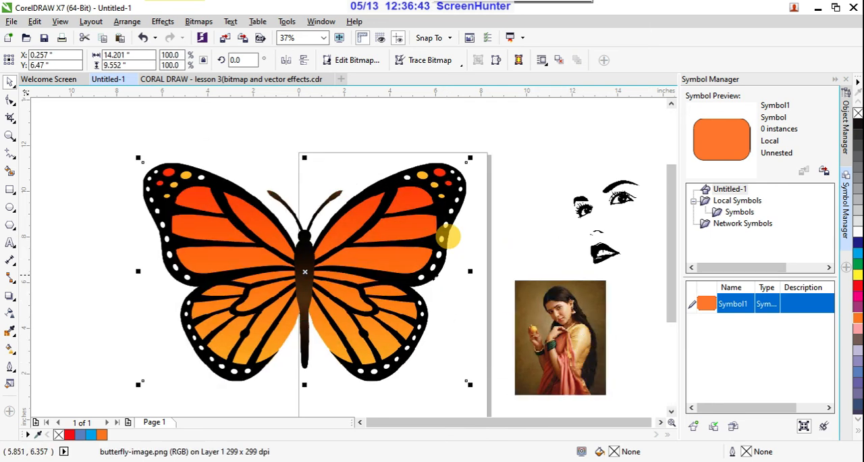
{"action": "left_click_drag", "start_coordinate": [470, 383], "coordinate": [379, 322]}
{"action": "left_click_drag", "start_coordinate": [336, 271], "coordinate": [217, 252]}
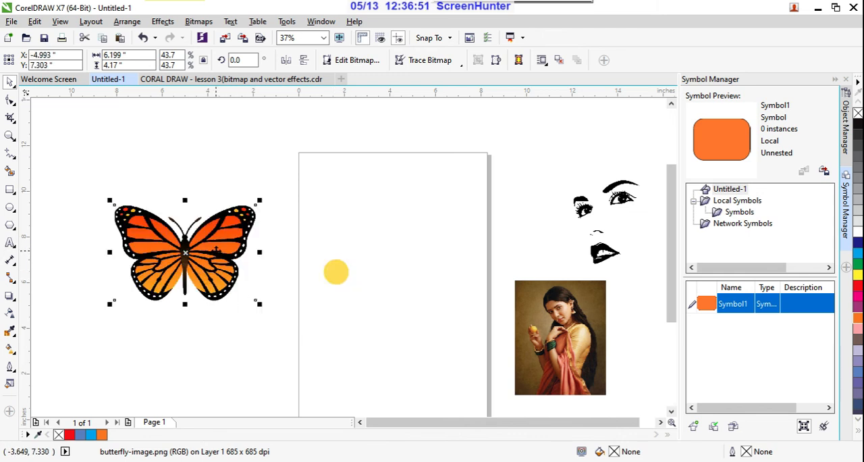
- Move the line-art face nearer the page, and place the woman's photo on the page enlarged to about 5.8 by 7.3 inches
{"action": "left_click", "coordinate": [602, 252]}
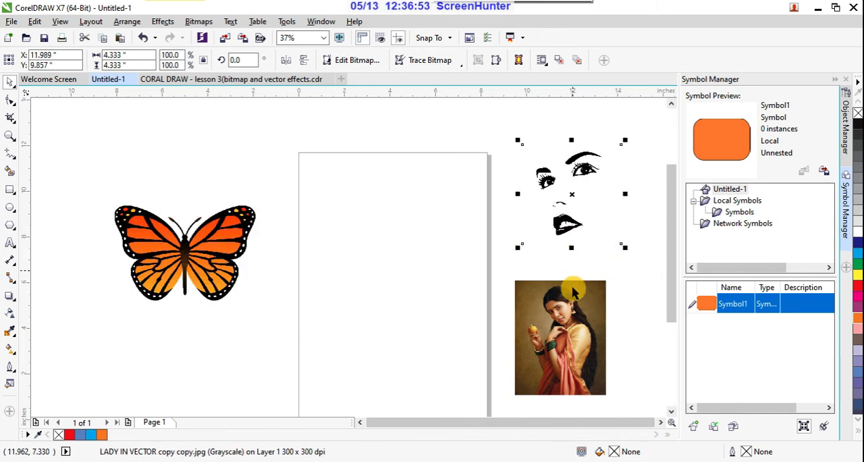
{"action": "left_click_drag", "start_coordinate": [581, 321], "coordinate": [428, 296]}
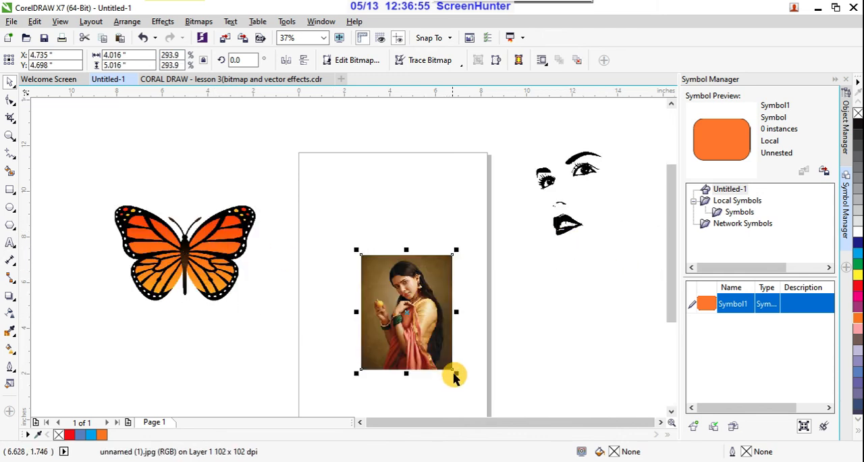
{"action": "left_click_drag", "start_coordinate": [455, 372], "coordinate": [474, 395]}
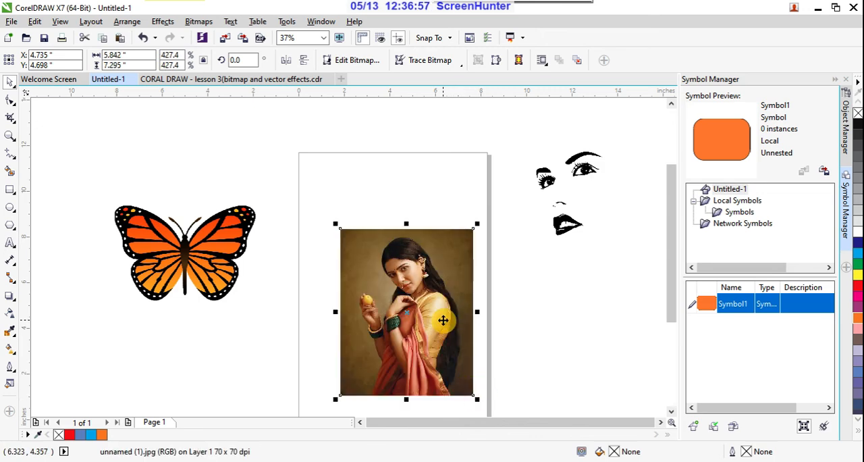
- Examine the woman's photo, the butterfly and the line-art face at high magnification to compare their pixels and edges
{"action": "scroll", "coordinate": [461, 282], "scroll_direction": "up", "scroll_amount": 10}
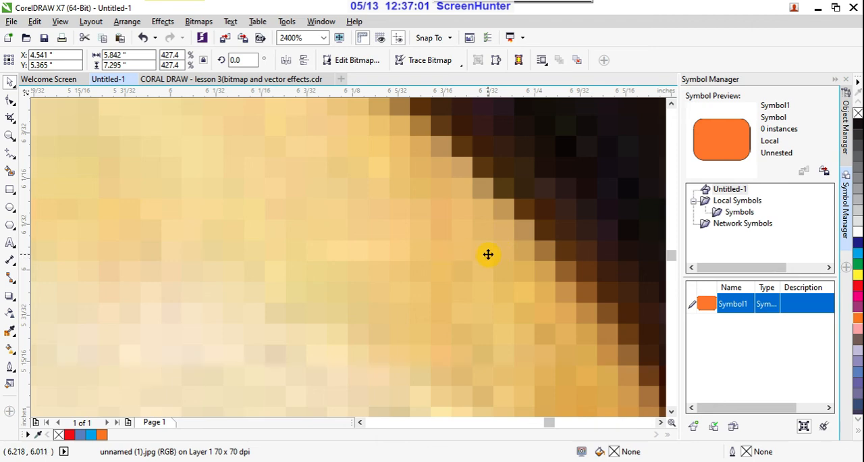
{"action": "scroll", "coordinate": [488, 254], "scroll_direction": "down", "scroll_amount": 10}
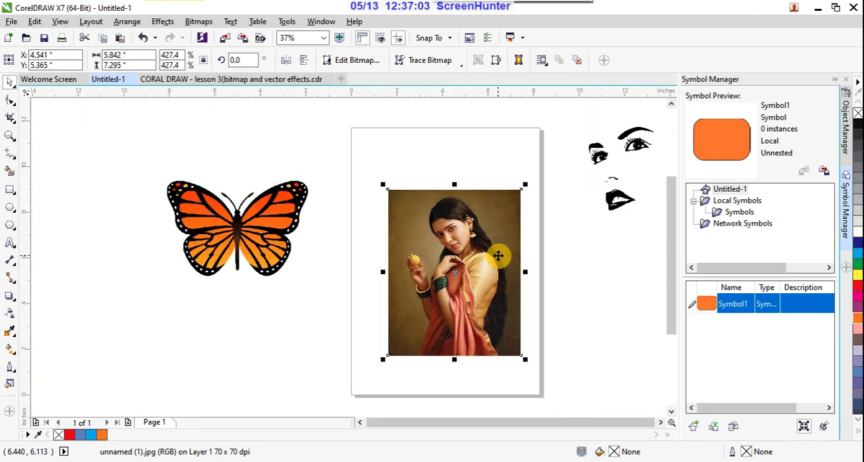
{"action": "scroll", "coordinate": [295, 221], "scroll_direction": "up", "scroll_amount": 7}
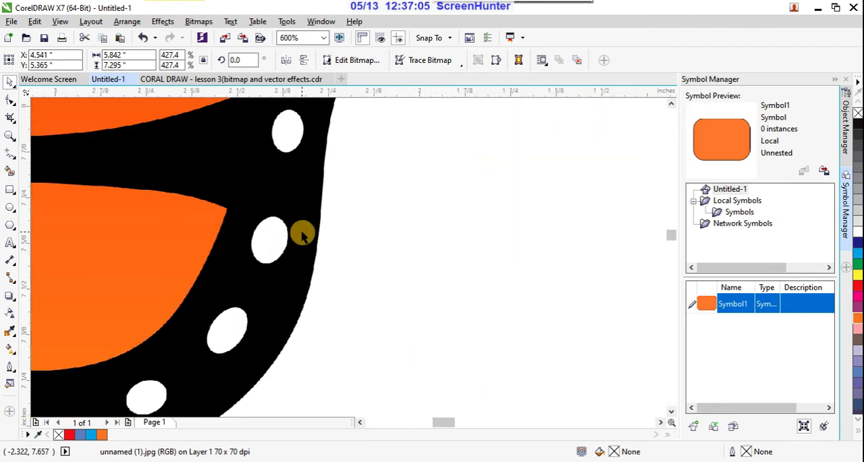
{"action": "scroll", "coordinate": [301, 233], "scroll_direction": "up", "scroll_amount": 2}
{"action": "scroll", "coordinate": [298, 234], "scroll_direction": "down", "scroll_amount": 9}
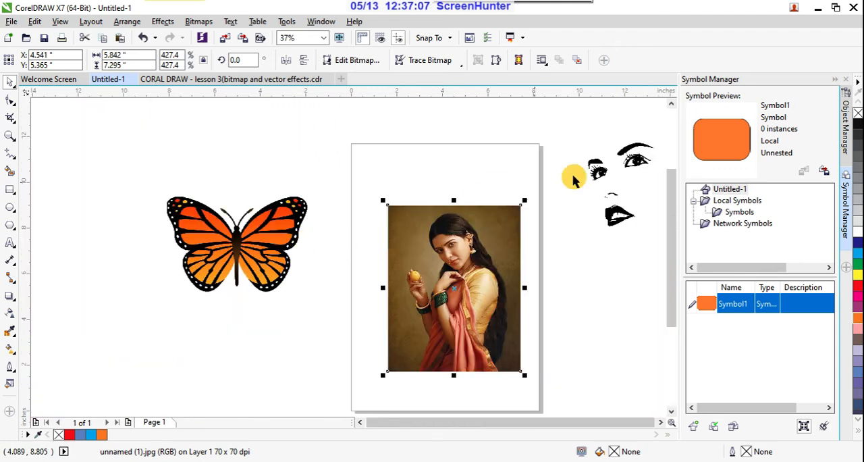
{"action": "scroll", "coordinate": [636, 207], "scroll_direction": "up", "scroll_amount": 9}
{"action": "scroll", "coordinate": [559, 228], "scroll_direction": "down", "scroll_amount": 6}
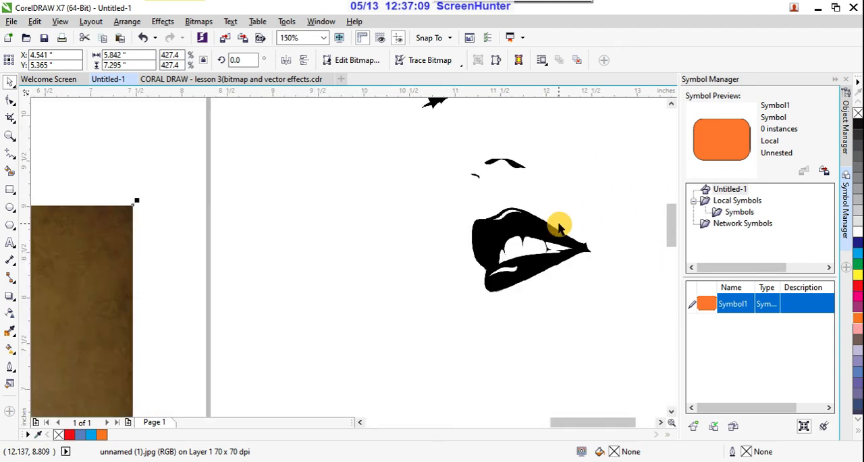
{"action": "scroll", "coordinate": [559, 227], "scroll_direction": "down", "scroll_amount": 5}
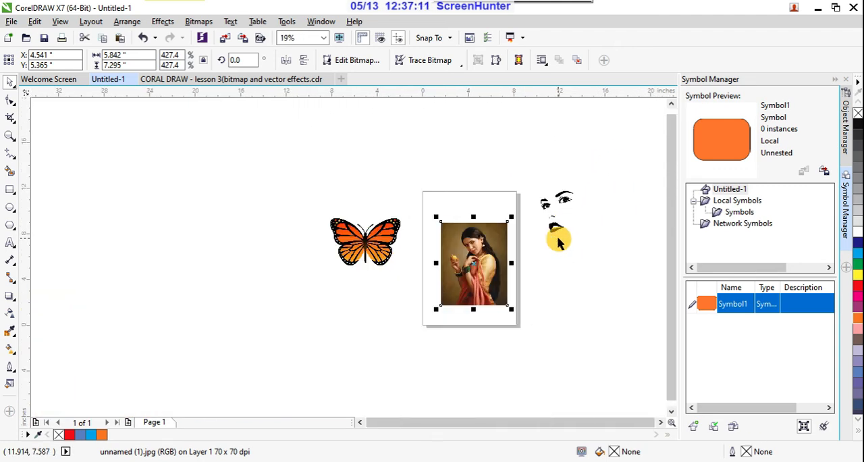
- Review the topic list in the lesson 3 document and return to the Untitled-1 document
{"action": "left_click", "coordinate": [297, 80]}
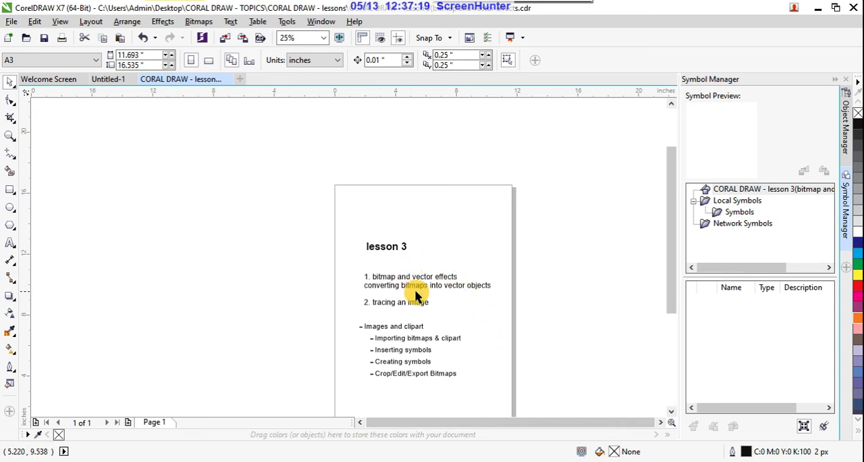
{"action": "scroll", "coordinate": [414, 295], "scroll_direction": "up", "scroll_amount": 1}
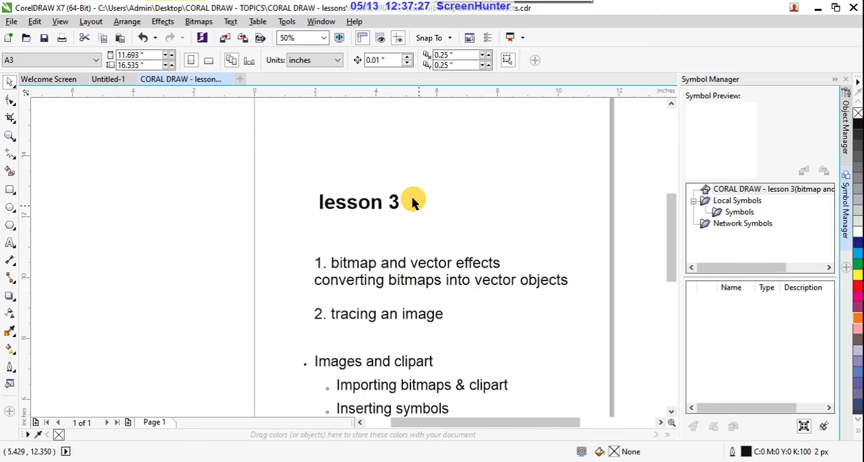
{"action": "left_click", "coordinate": [103, 80]}
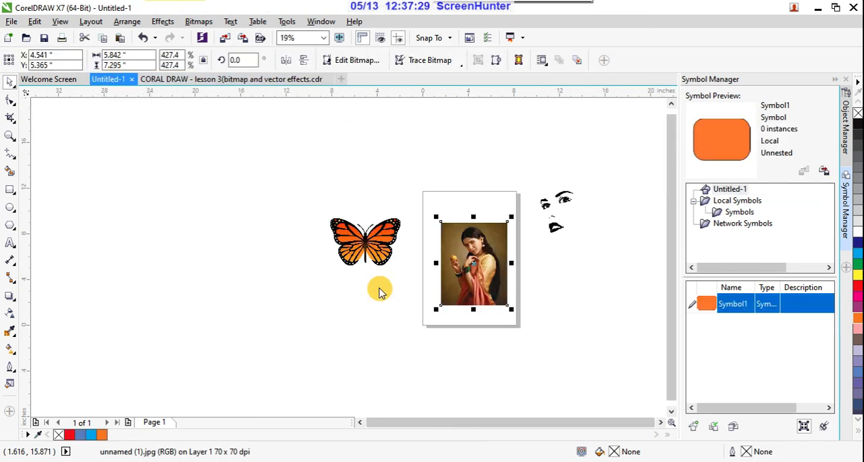
- Move the woman's photo off the page to the left of the butterfly, and put the line-art face on the page
{"action": "left_click_drag", "start_coordinate": [477, 259], "coordinate": [249, 239]}
{"action": "left_click", "coordinate": [559, 213]}
{"action": "left_click_drag", "start_coordinate": [558, 223], "coordinate": [468, 258]}
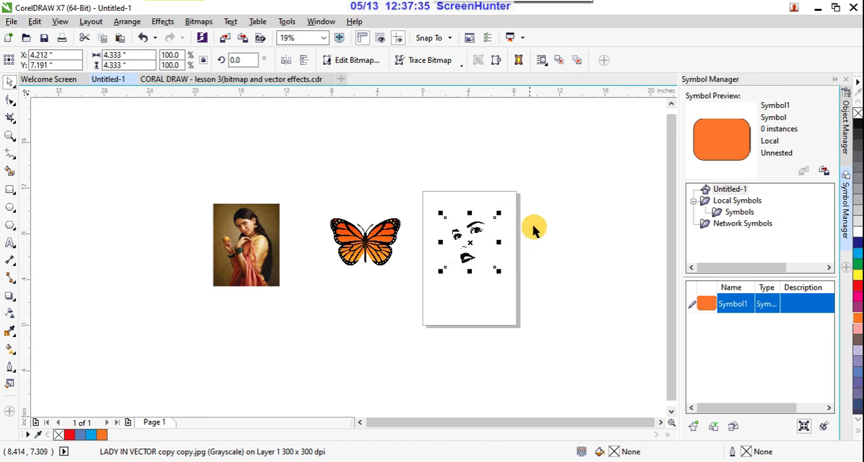
- Check how the line-art face selects as one whole image, and inspect the edges of its larger eye up to 1200% magnification
{"action": "scroll", "coordinate": [517, 228], "scroll_direction": "up", "scroll_amount": 2}
{"action": "left_click", "coordinate": [565, 245]}
{"action": "scroll", "coordinate": [489, 247], "scroll_direction": "up", "scroll_amount": 2}
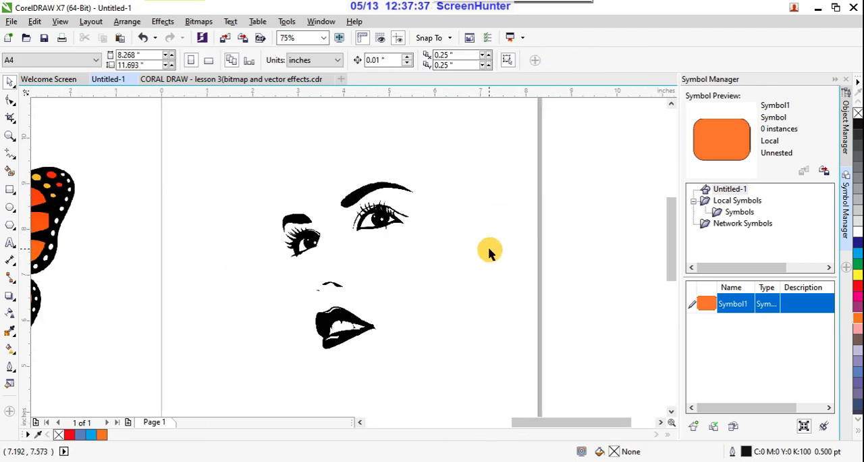
{"action": "left_click", "coordinate": [377, 225]}
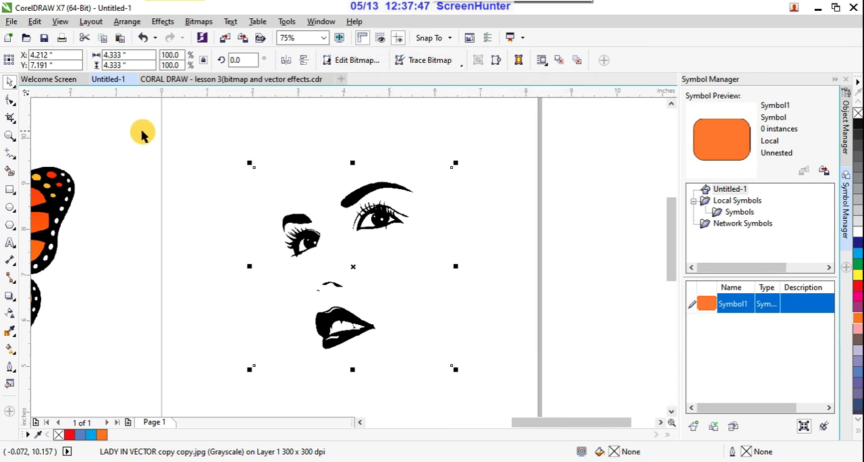
{"action": "left_click", "coordinate": [177, 127]}
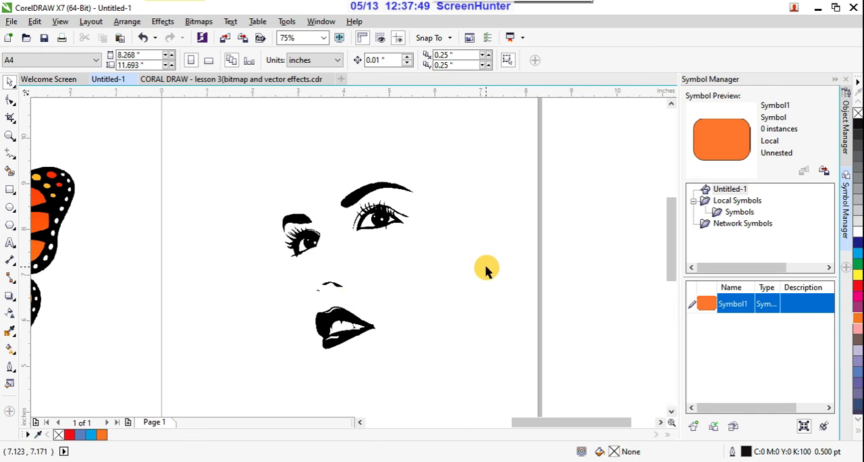
{"action": "left_click", "coordinate": [397, 220]}
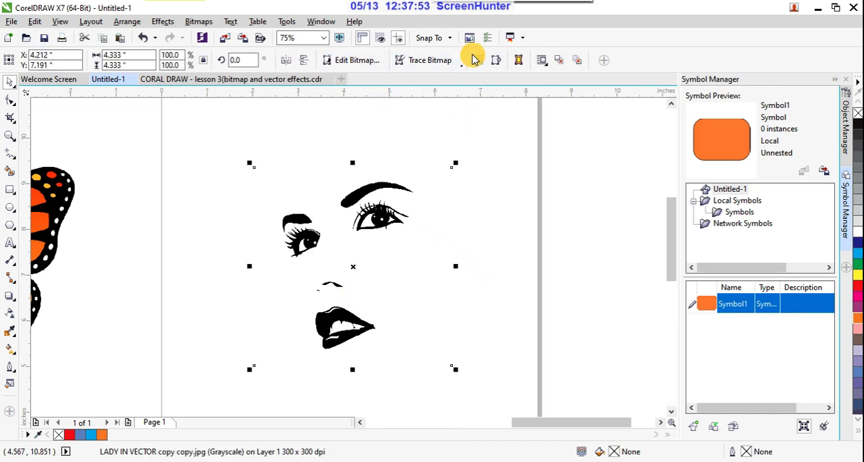
{"action": "left_click", "coordinate": [577, 167]}
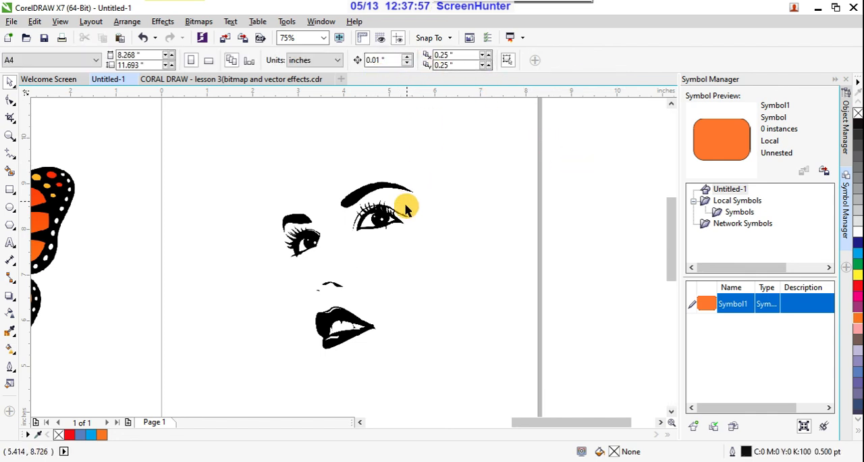
{"action": "left_click", "coordinate": [372, 221]}
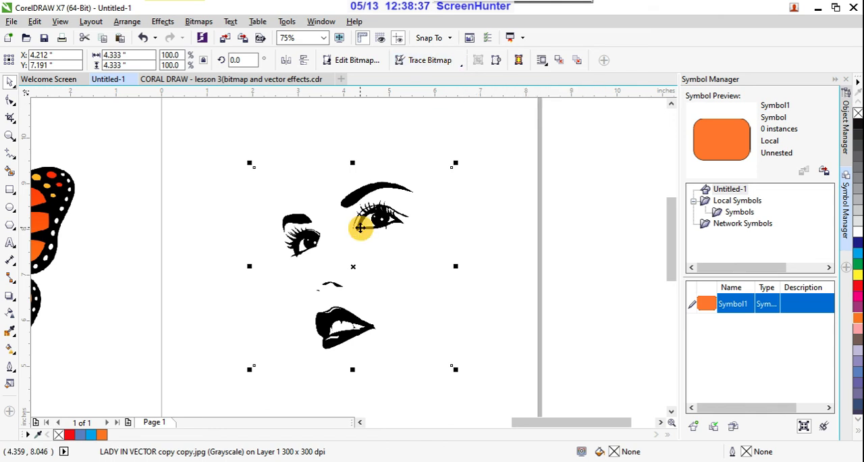
{"action": "scroll", "coordinate": [395, 224], "scroll_direction": "up", "scroll_amount": 5}
{"action": "scroll", "coordinate": [416, 199], "scroll_direction": "up", "scroll_amount": 2}
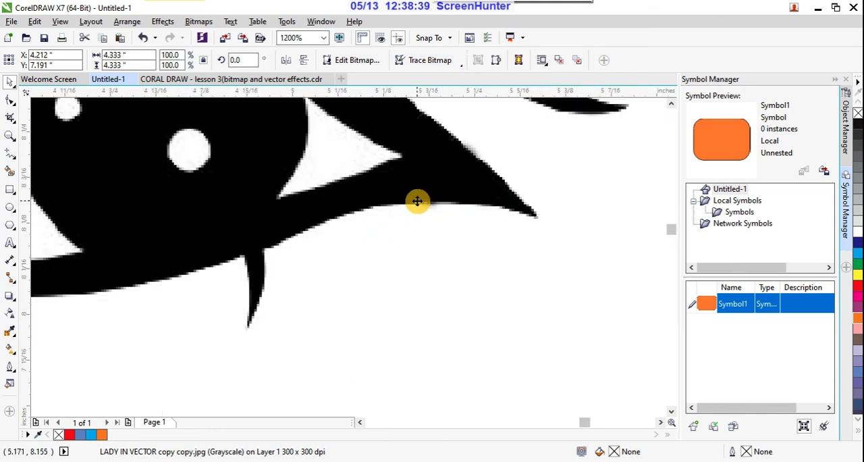
- Convert the selected line-art face bitmap into vector objects with Quick Trace
{"action": "scroll", "coordinate": [416, 200], "scroll_direction": "down", "scroll_amount": 4}
{"action": "scroll", "coordinate": [416, 200], "scroll_direction": "down", "scroll_amount": 2}
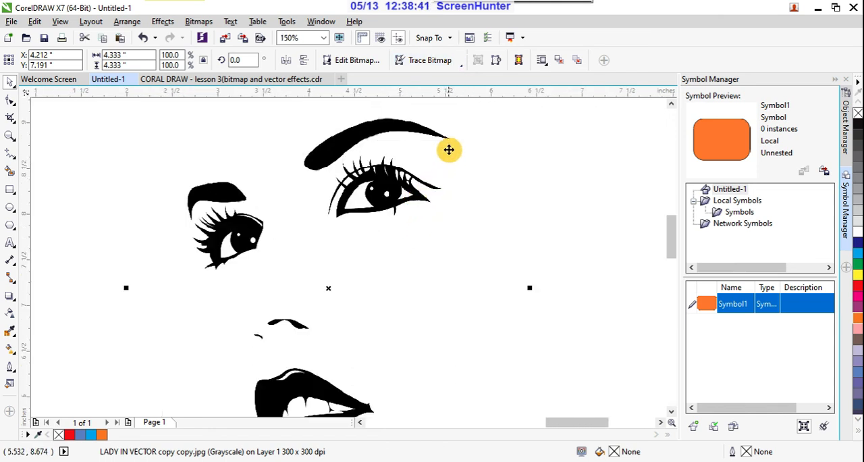
{"action": "left_click", "coordinate": [462, 68]}
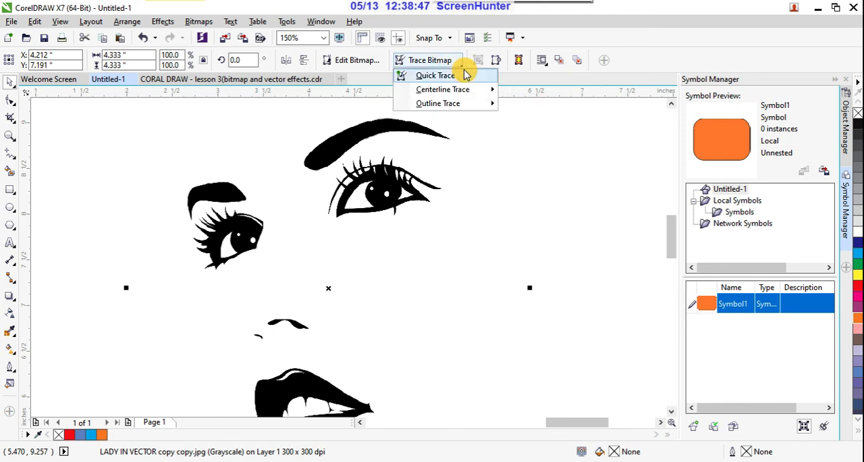
{"action": "mouse_move", "coordinate": [483, 94]}
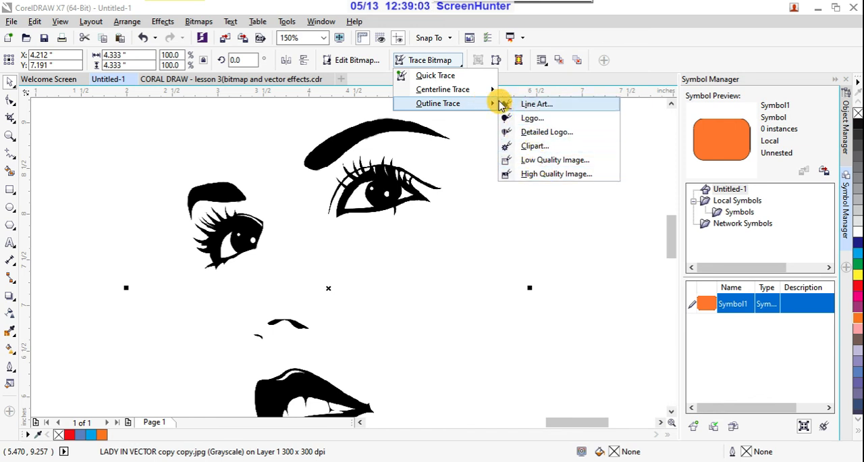
{"action": "left_click", "coordinate": [468, 80]}
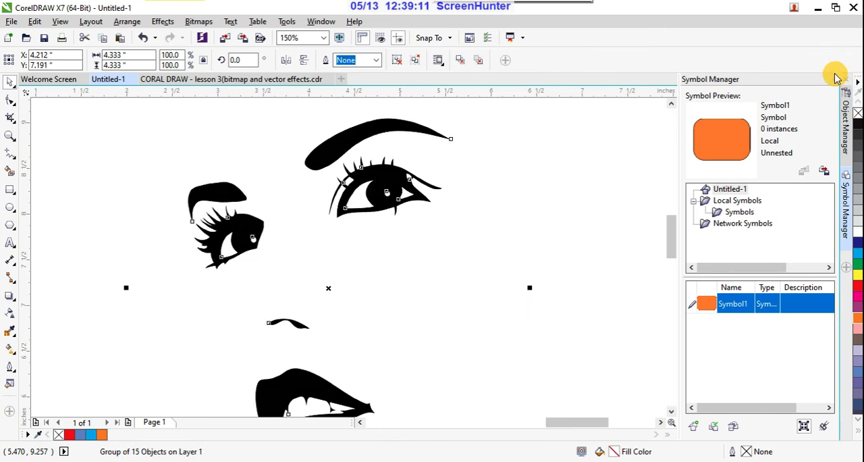
- Close the Symbol Manager docker and examine the smooth edges of the traced eyes and lips at several magnifications
{"action": "left_click", "coordinate": [846, 79]}
{"action": "scroll", "coordinate": [577, 172], "scroll_direction": "down", "scroll_amount": 4}
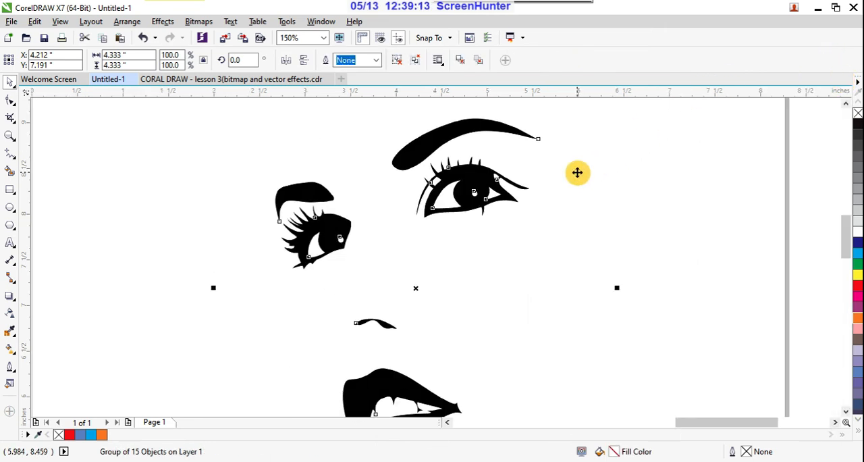
{"action": "scroll", "coordinate": [540, 232], "scroll_direction": "up", "scroll_amount": 6}
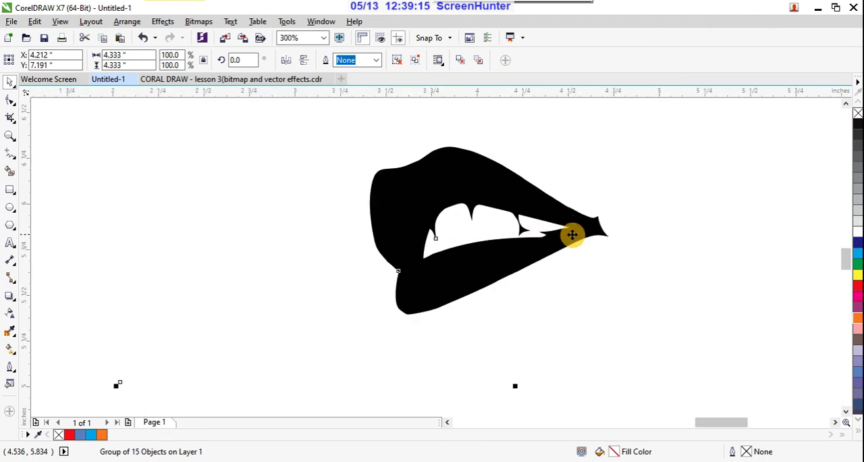
{"action": "scroll", "coordinate": [573, 233], "scroll_direction": "up", "scroll_amount": 5}
{"action": "scroll", "coordinate": [505, 307], "scroll_direction": "down", "scroll_amount": 10}
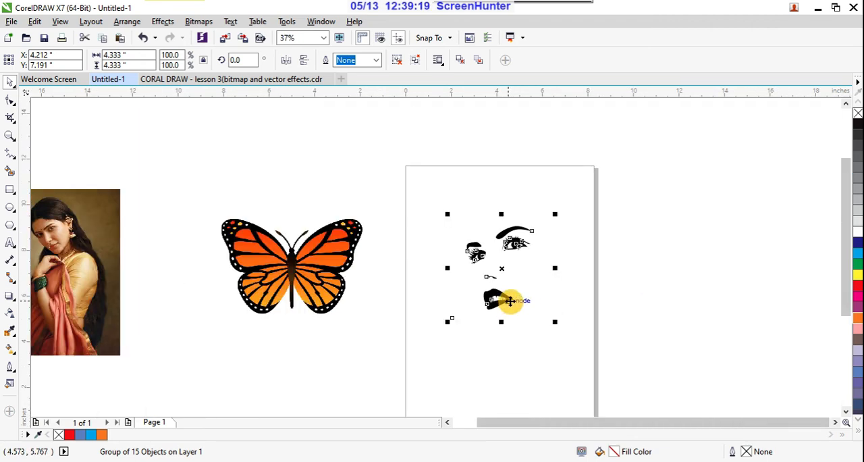
{"action": "scroll", "coordinate": [508, 304], "scroll_direction": "up", "scroll_amount": 2}
{"action": "scroll", "coordinate": [536, 178], "scroll_direction": "up", "scroll_amount": 2}
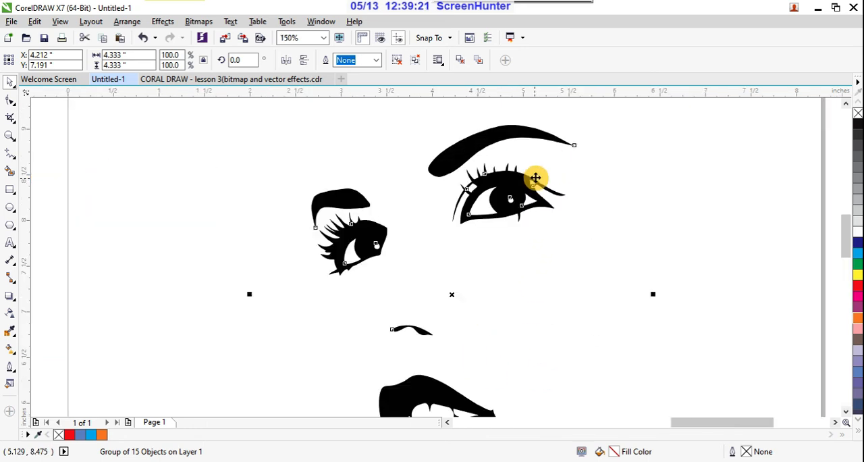
{"action": "scroll", "coordinate": [420, 188], "scroll_direction": "down", "scroll_amount": 4}
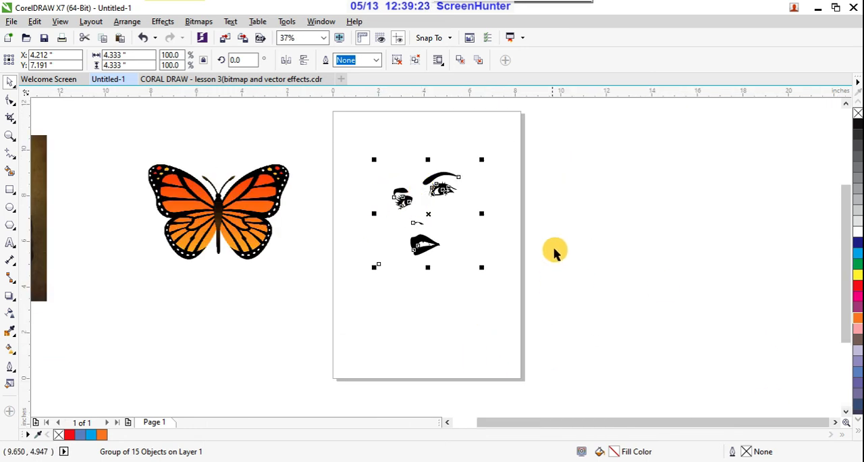
{"action": "left_click", "coordinate": [586, 194]}
{"action": "scroll", "coordinate": [558, 204], "scroll_direction": "up", "scroll_amount": 2}
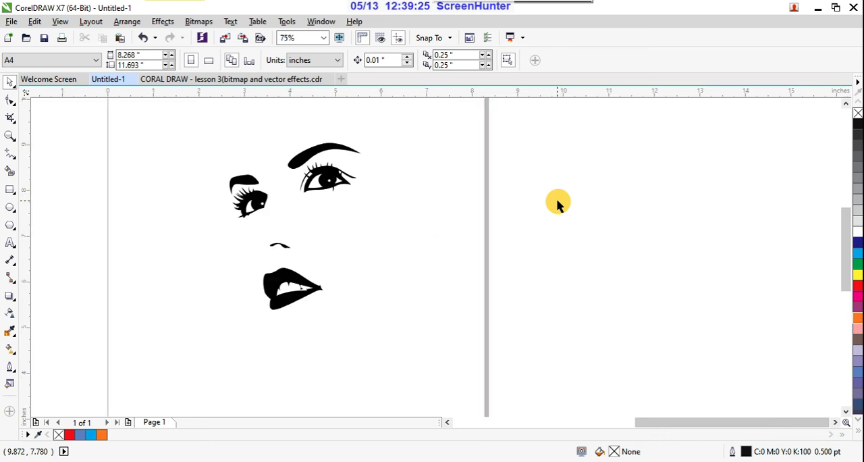
- Undo the trace and inspect the lip edges of the original face bitmap at up to 1200% magnification
{"action": "scroll", "coordinate": [251, 303], "scroll_direction": "up", "scroll_amount": 6}
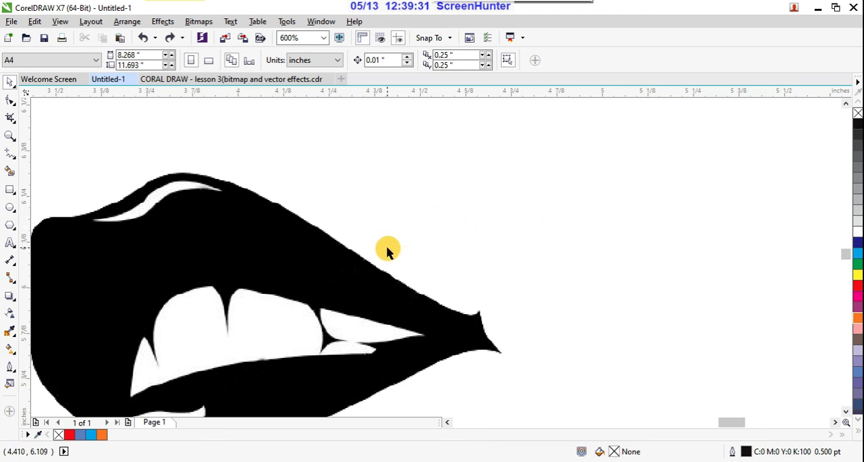
{"action": "scroll", "coordinate": [414, 298], "scroll_direction": "up", "scroll_amount": 2}
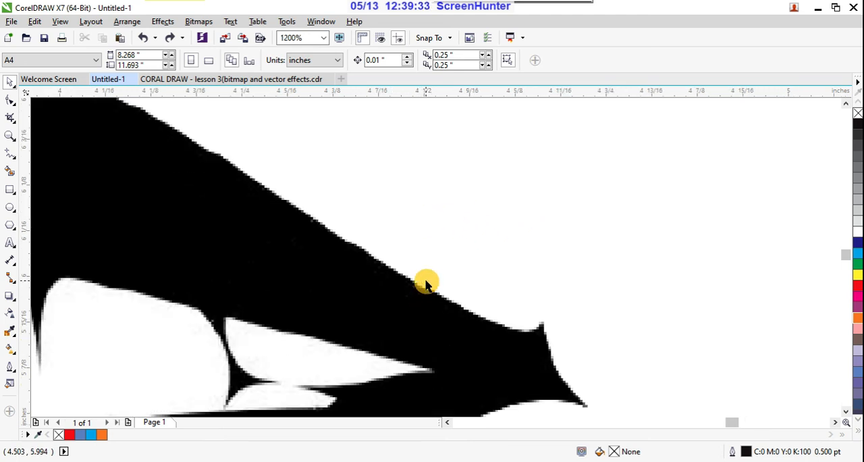
{"action": "scroll", "coordinate": [422, 287], "scroll_direction": "down", "scroll_amount": 2}
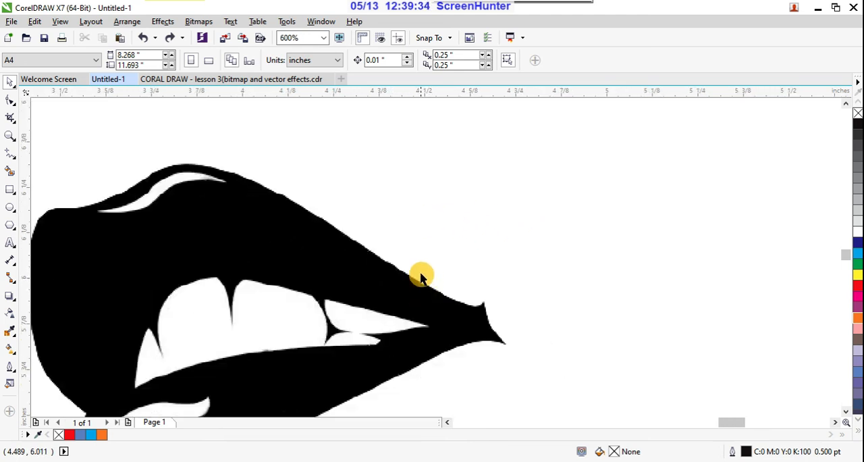
{"action": "left_click", "coordinate": [473, 204]}
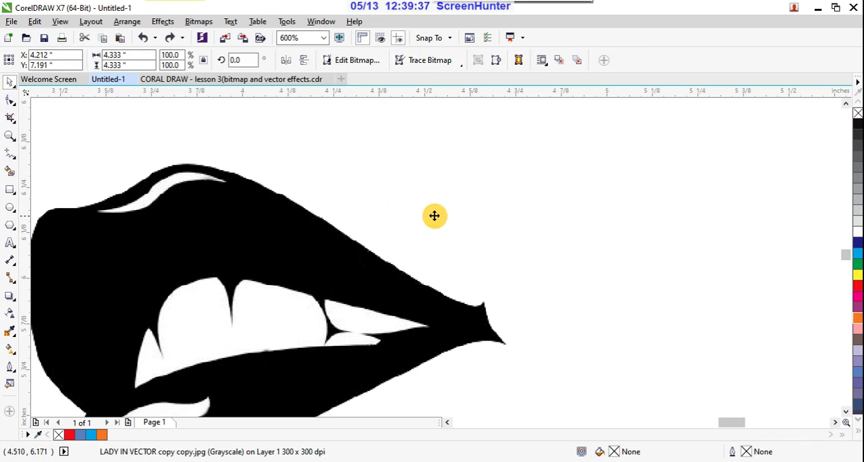
{"action": "scroll", "coordinate": [433, 213], "scroll_direction": "down", "scroll_amount": 4}
{"action": "scroll", "coordinate": [472, 174], "scroll_direction": "up", "scroll_amount": 2}
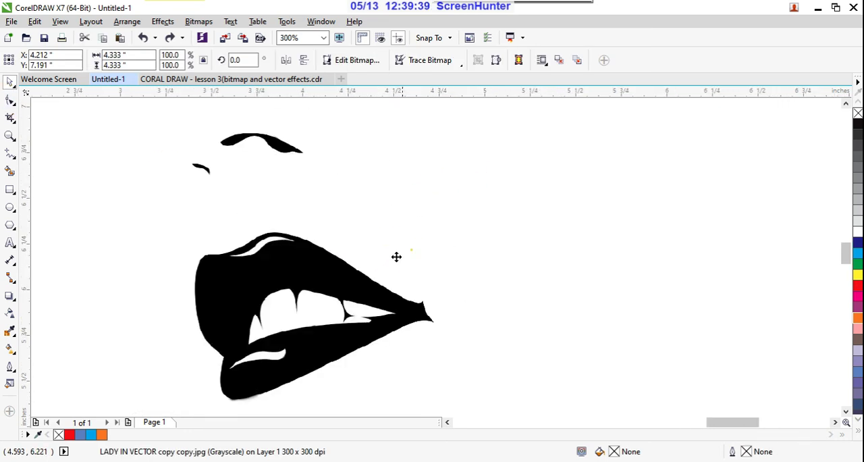
{"action": "scroll", "coordinate": [552, 230], "scroll_direction": "down", "scroll_amount": 4}
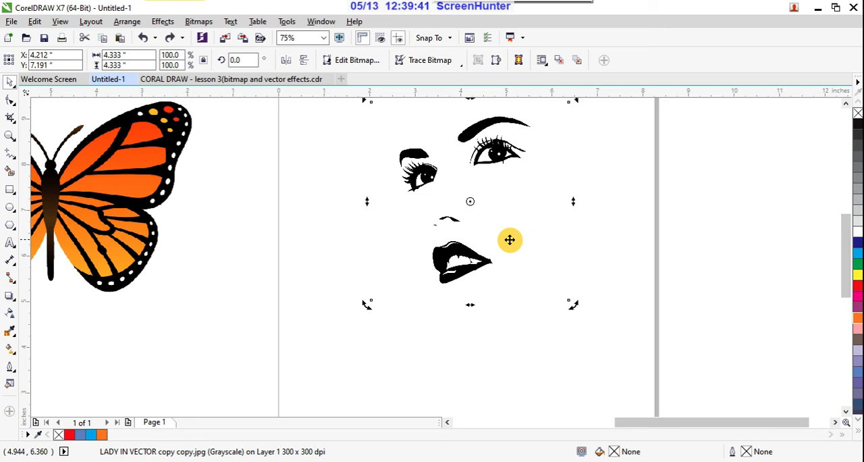
- Reselect the restored line-art face bitmap and run Quick Trace on it again
{"action": "left_click", "coordinate": [656, 255]}
{"action": "left_click", "coordinate": [463, 259]}
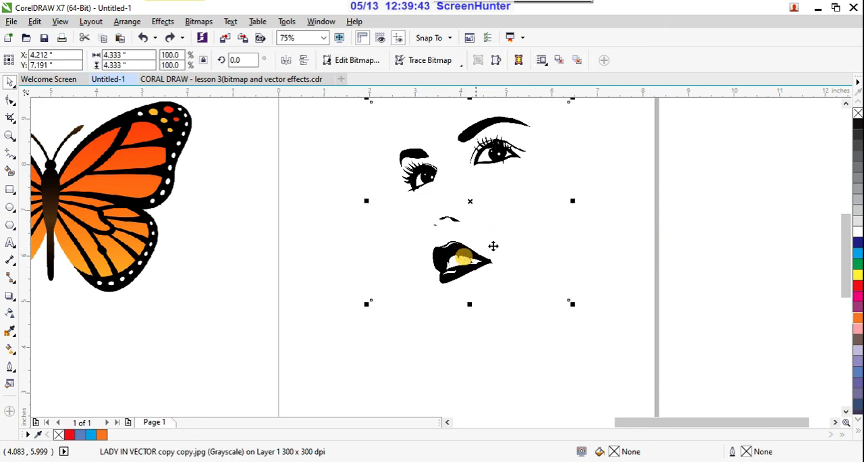
{"action": "left_click", "coordinate": [456, 61]}
{"action": "left_click", "coordinate": [456, 75]}
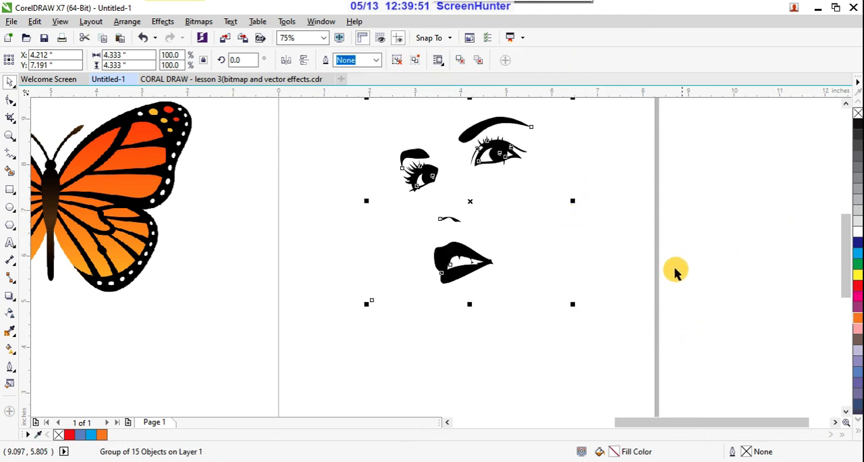
{"action": "scroll", "coordinate": [621, 295], "scroll_direction": "down", "scroll_amount": 1}
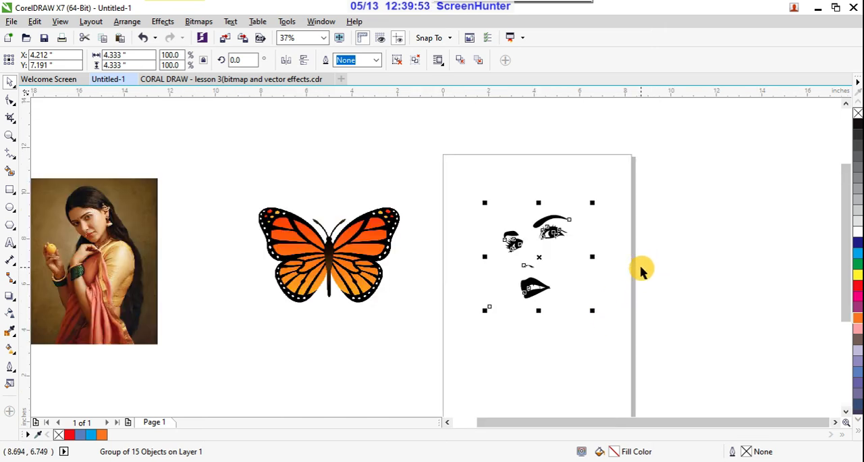
{"action": "scroll", "coordinate": [641, 270], "scroll_direction": "up", "scroll_amount": 1}
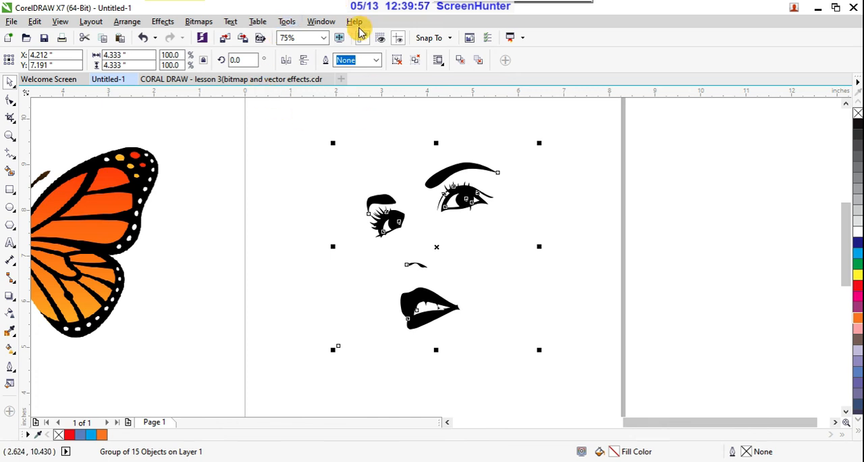
{"action": "left_click", "coordinate": [327, 23]}
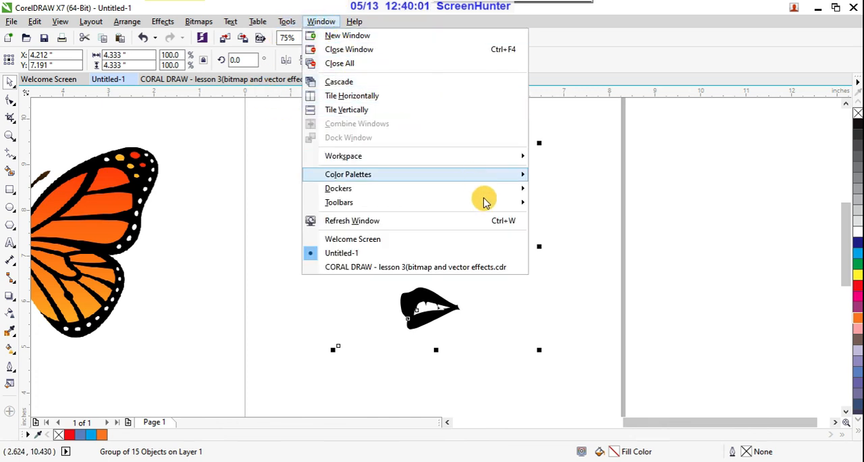
{"action": "mouse_move", "coordinate": [511, 190]}
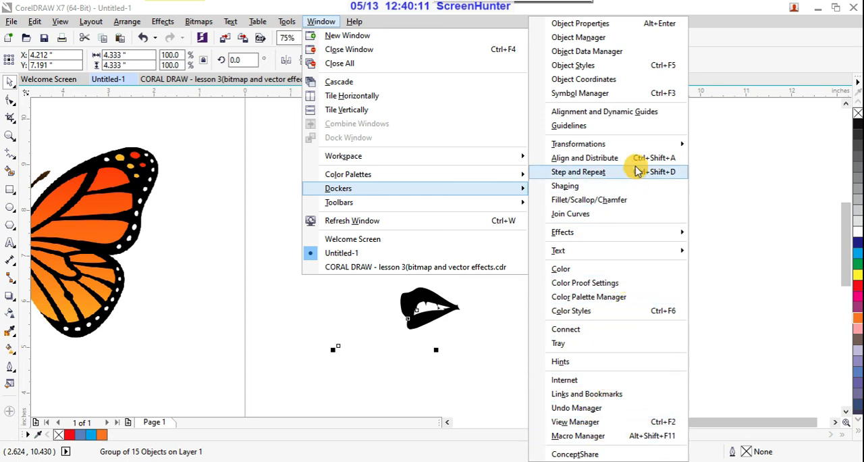
{"action": "mouse_move", "coordinate": [637, 151]}
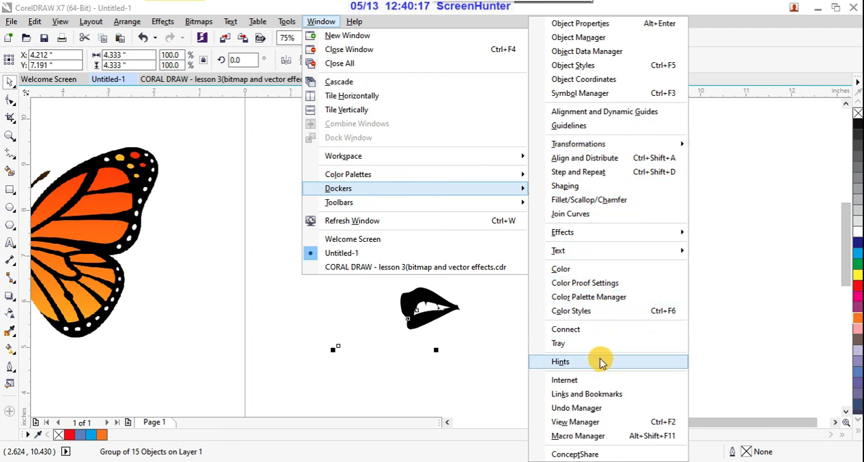
{"action": "left_click", "coordinate": [734, 77]}
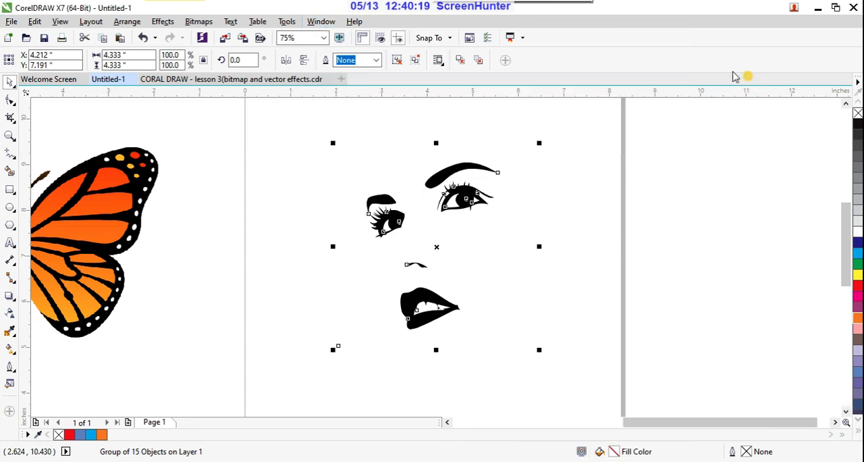
- Switch the workspace to Default
{"action": "left_click", "coordinate": [329, 25]}
{"action": "mouse_move", "coordinate": [502, 155]}
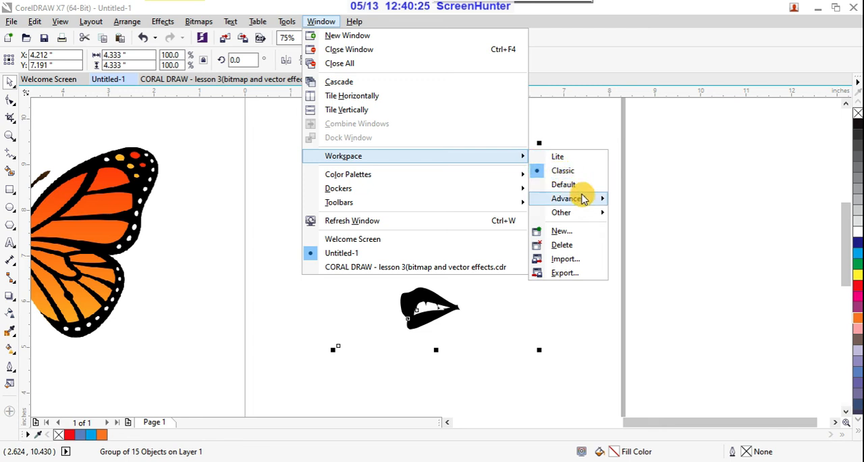
{"action": "mouse_move", "coordinate": [584, 198]}
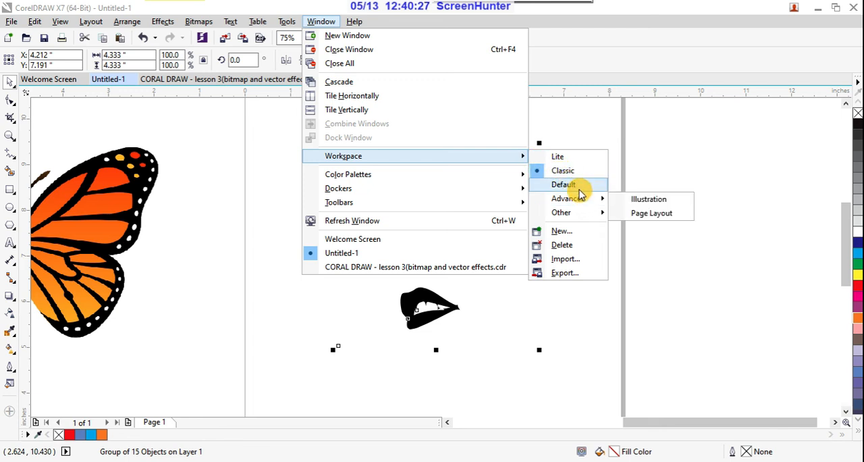
{"action": "left_click", "coordinate": [563, 185]}
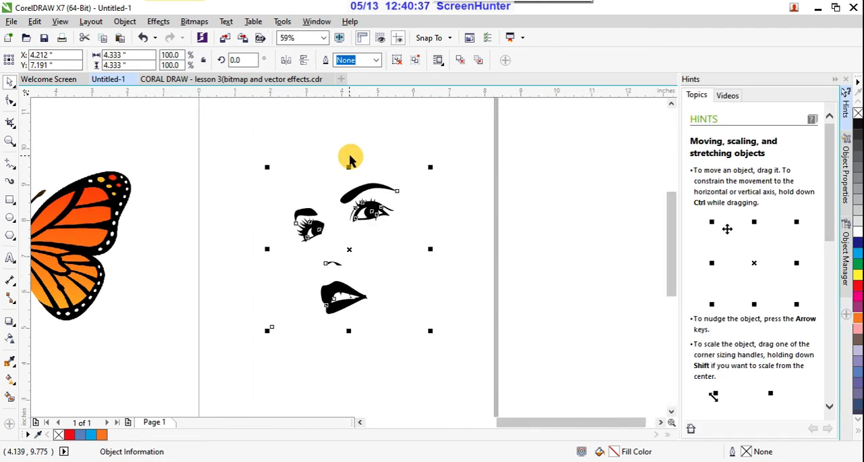
- Examine the traced lips up close, and undo the trace to compare them with the original bitmap's lips
{"action": "left_click", "coordinate": [182, 138]}
{"action": "scroll", "coordinate": [351, 301], "scroll_direction": "up", "scroll_amount": 4}
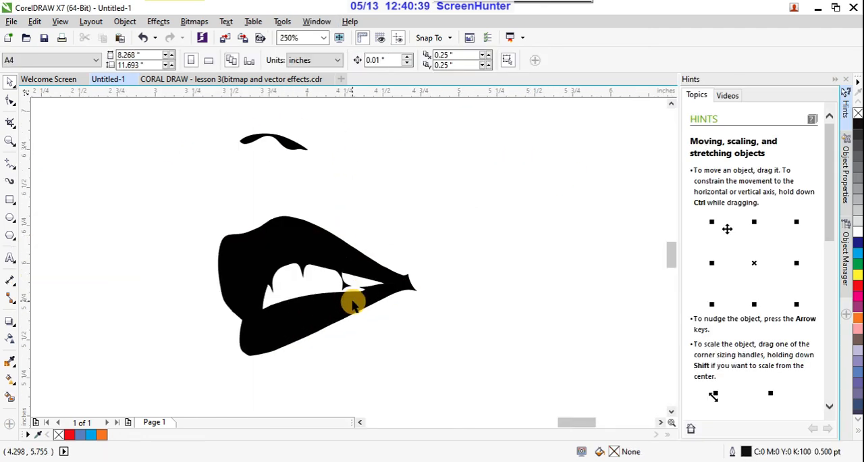
{"action": "left_click", "coordinate": [352, 303]}
{"action": "key", "text": "Escape"}
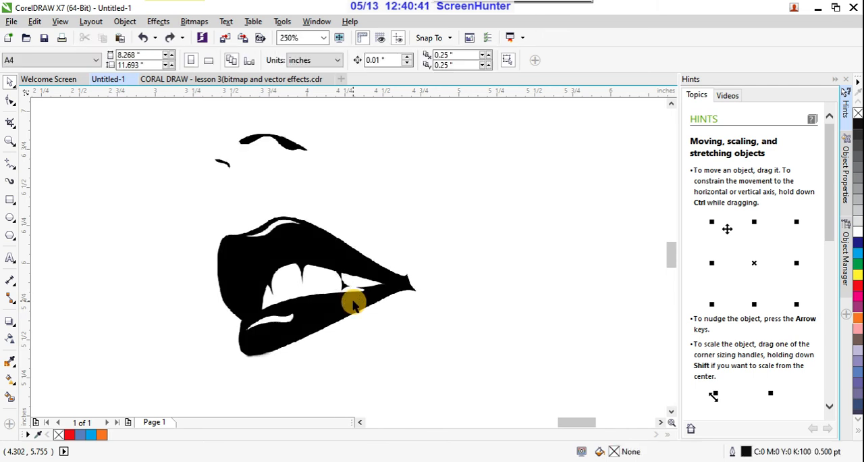
{"action": "scroll", "coordinate": [361, 284], "scroll_direction": "up", "scroll_amount": 6}
{"action": "scroll", "coordinate": [361, 283], "scroll_direction": "down", "scroll_amount": 8}
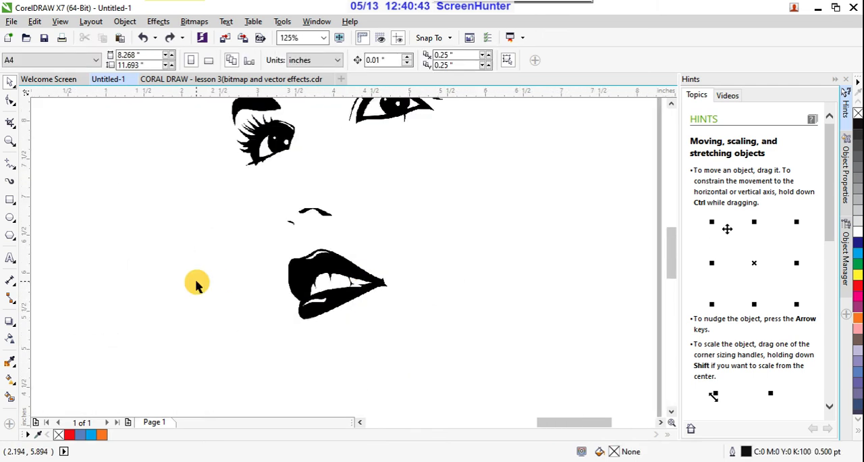
{"action": "left_click", "coordinate": [187, 270]}
{"action": "scroll", "coordinate": [389, 301], "scroll_direction": "down", "scroll_amount": 2}
{"action": "left_click", "coordinate": [246, 316]}
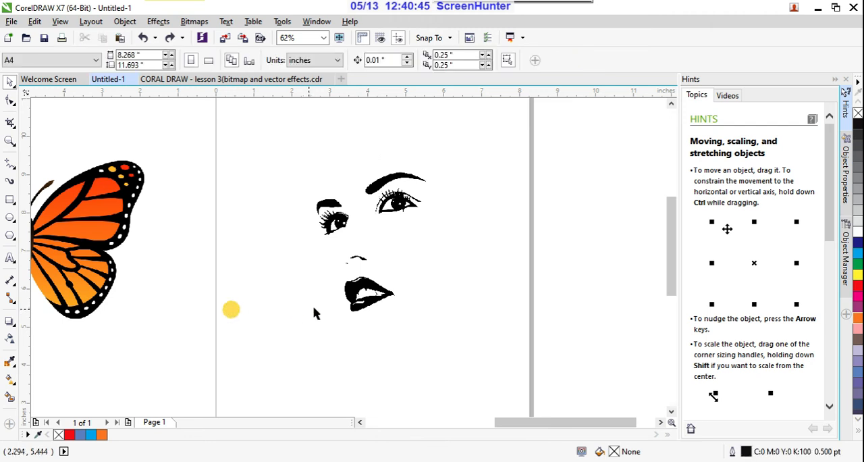
- Quick Trace the line-art face bitmap on the page and show the object properties of the traced group
{"action": "left_click", "coordinate": [371, 290]}
{"action": "scroll", "coordinate": [381, 288], "scroll_direction": "up", "scroll_amount": 2}
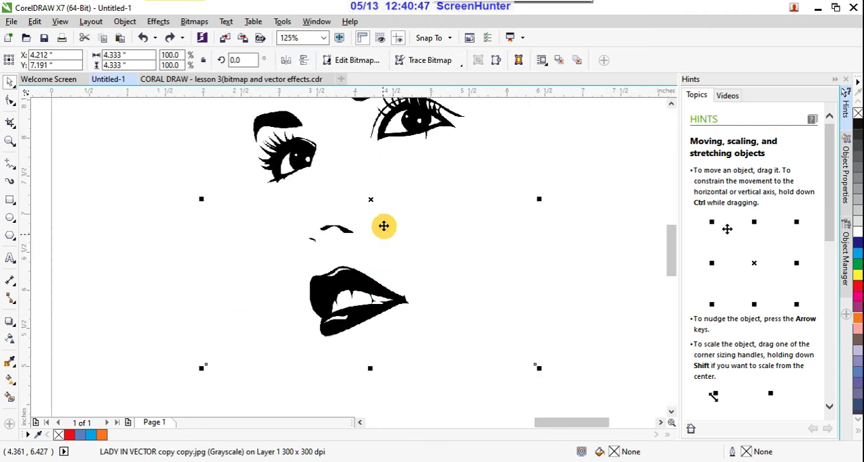
{"action": "left_click", "coordinate": [457, 65]}
{"action": "left_click", "coordinate": [449, 71]}
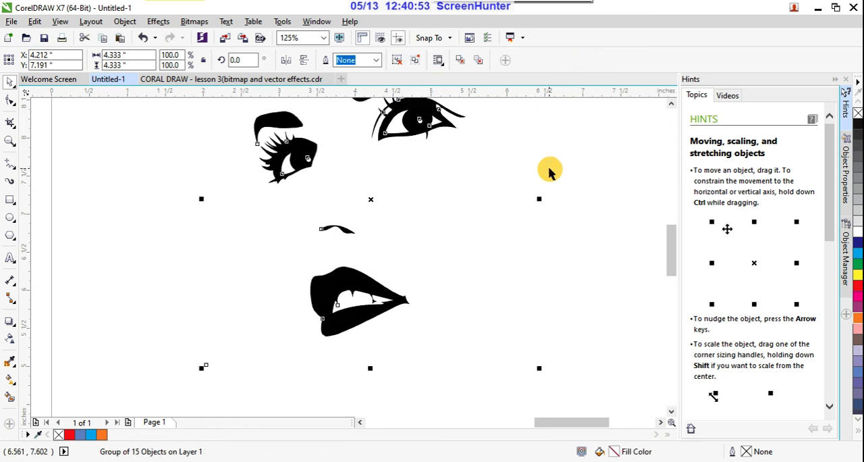
{"action": "scroll", "coordinate": [550, 173], "scroll_direction": "down", "scroll_amount": 2}
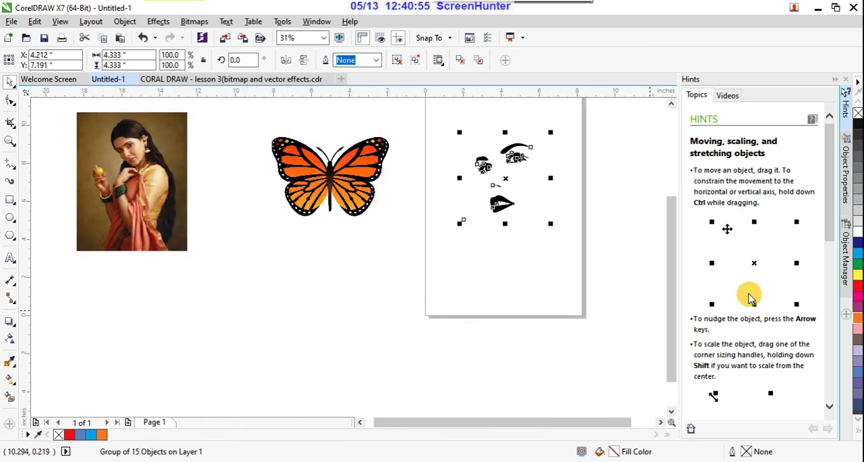
{"action": "left_click", "coordinate": [847, 187]}
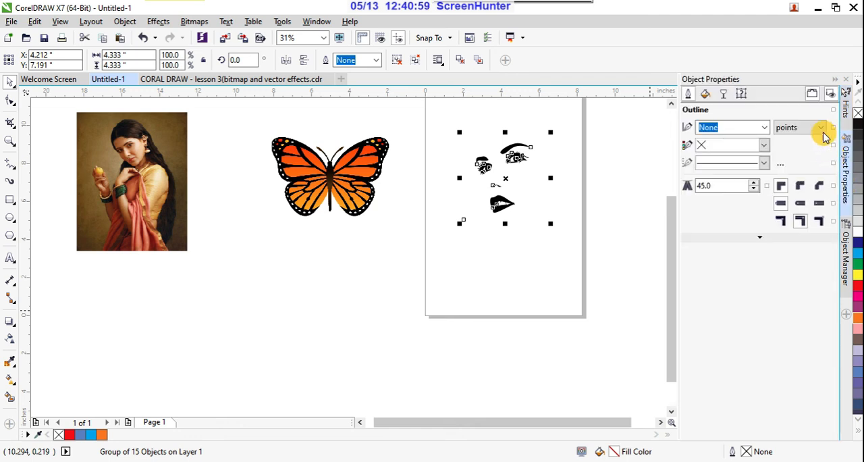
- Close the object properties and undo the trace of the line-art face
{"action": "left_click", "coordinate": [837, 81]}
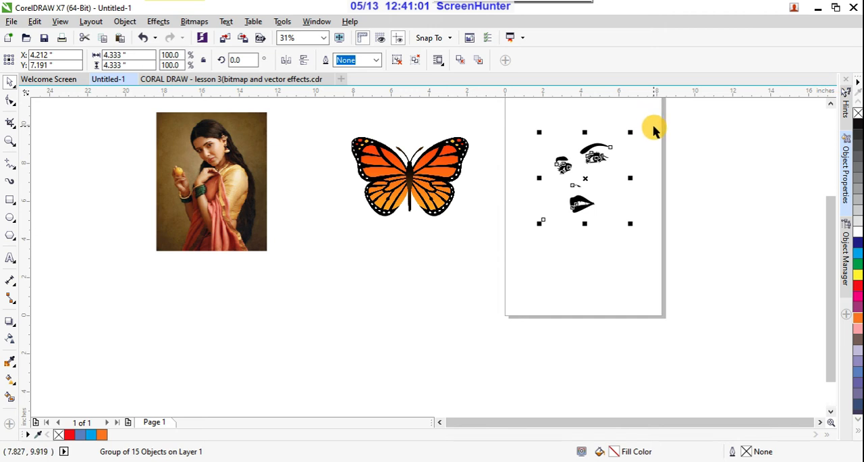
{"action": "scroll", "coordinate": [651, 127], "scroll_direction": "up", "scroll_amount": 1}
{"action": "scroll", "coordinate": [516, 229], "scroll_direction": "up", "scroll_amount": 1}
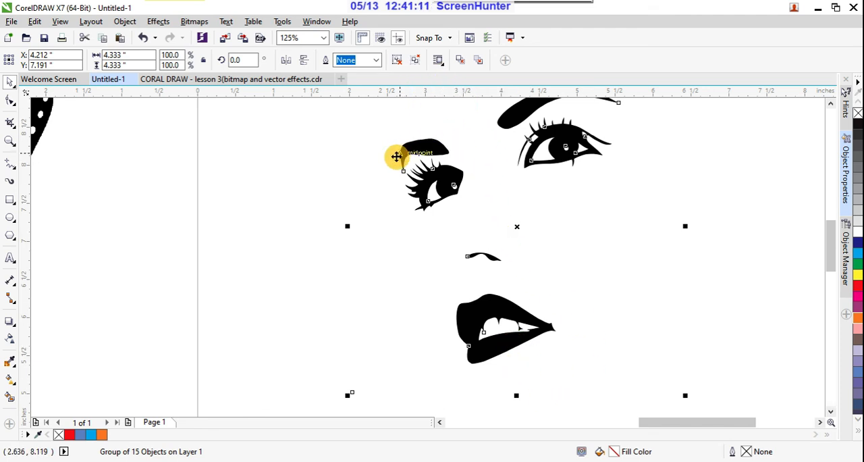
{"action": "key", "text": "ctrl+z"}
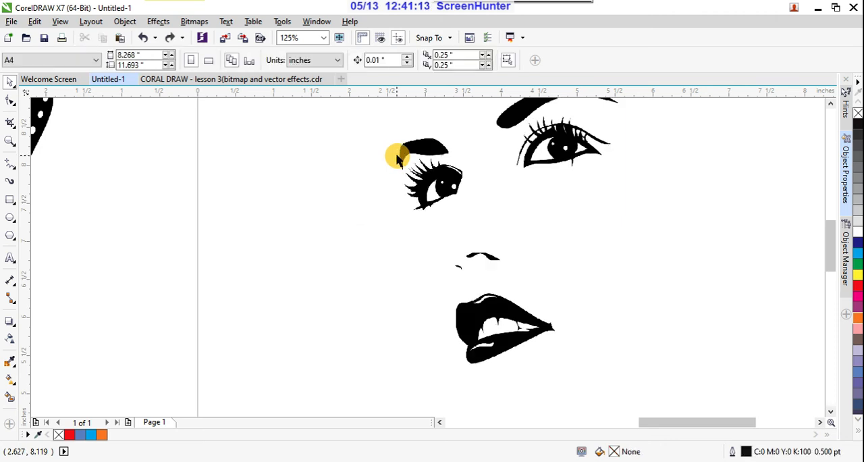
{"action": "left_click", "coordinate": [445, 184]}
{"action": "left_click", "coordinate": [459, 61]}
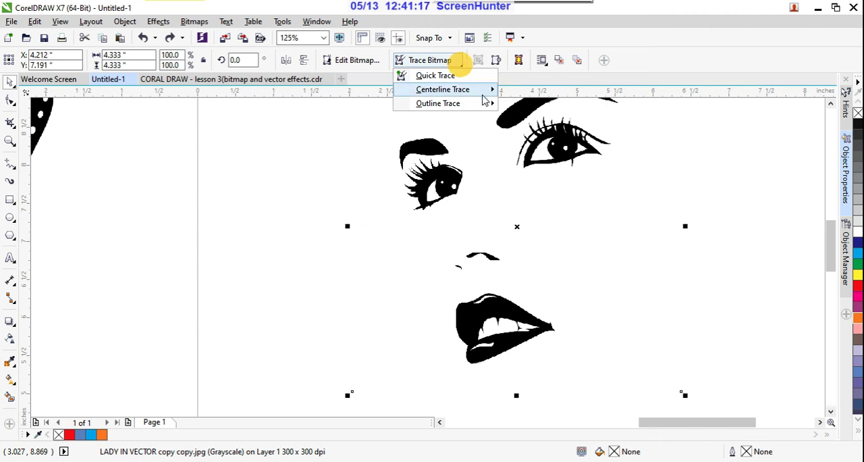
{"action": "mouse_move", "coordinate": [482, 99]}
{"action": "left_click", "coordinate": [526, 105]}
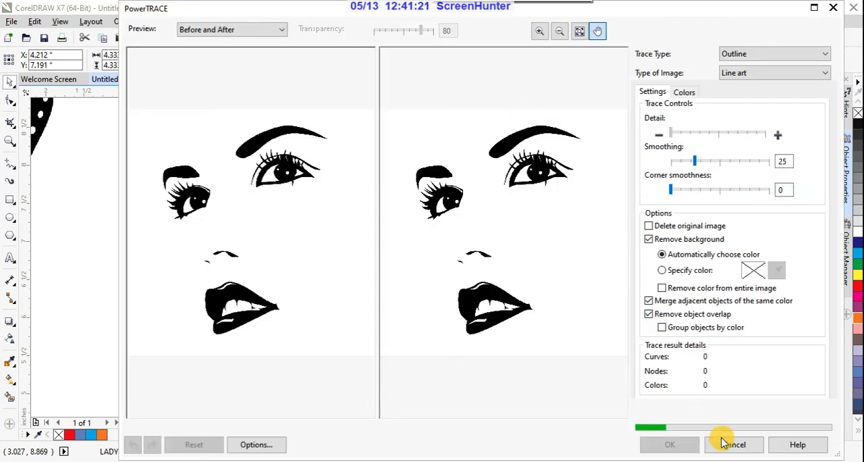
{"action": "left_click", "coordinate": [729, 444]}
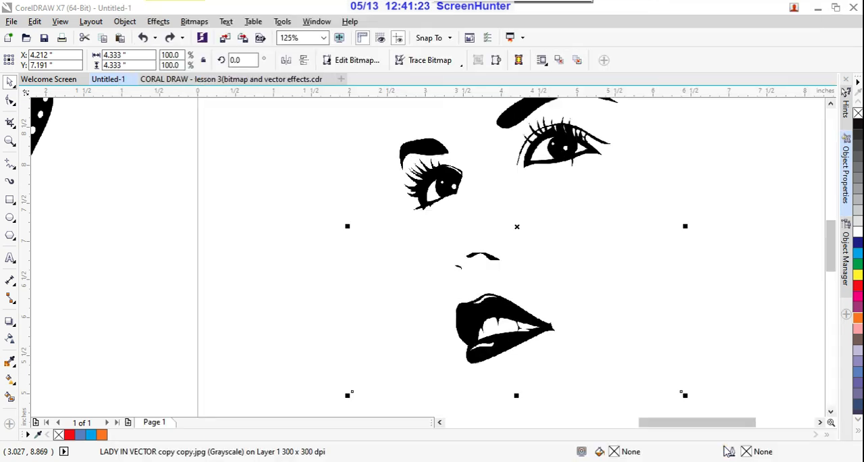
- Examine the edges of the original bitmap's lips up close
{"action": "scroll", "coordinate": [538, 347], "scroll_direction": "up", "scroll_amount": 3}
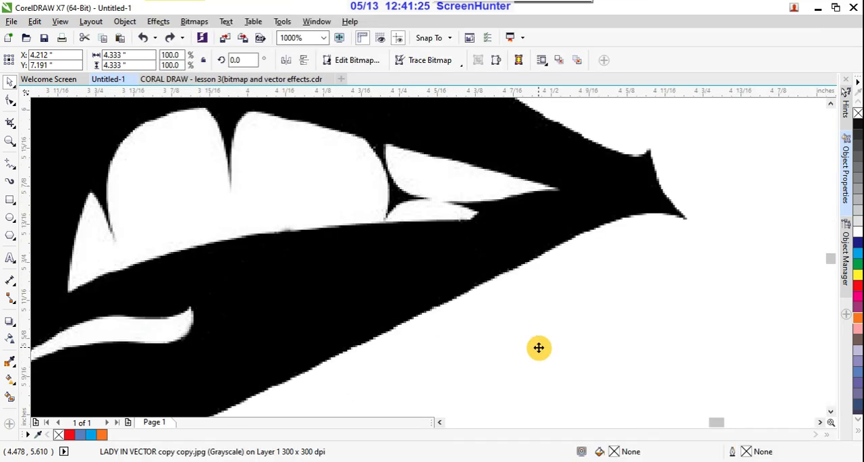
{"action": "scroll", "coordinate": [533, 293], "scroll_direction": "down", "scroll_amount": 2}
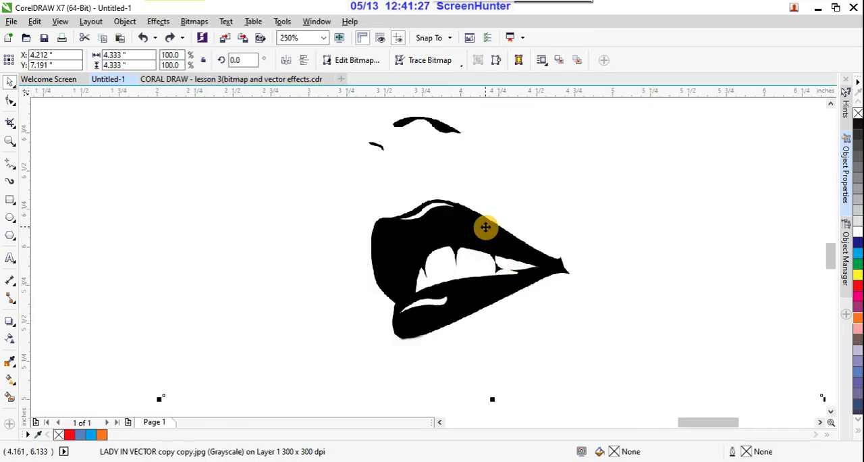
{"action": "scroll", "coordinate": [370, 257], "scroll_direction": "down", "scroll_amount": 2}
{"action": "left_click", "coordinate": [222, 318]}
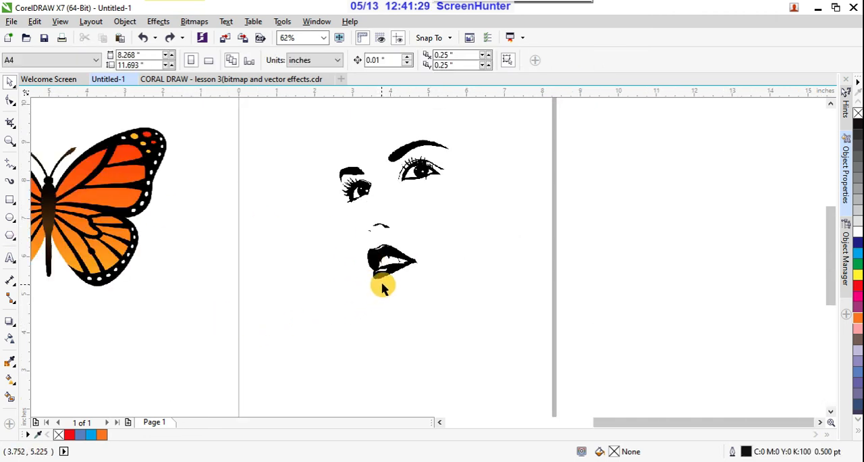
{"action": "scroll", "coordinate": [406, 258], "scroll_direction": "up", "scroll_amount": 1}
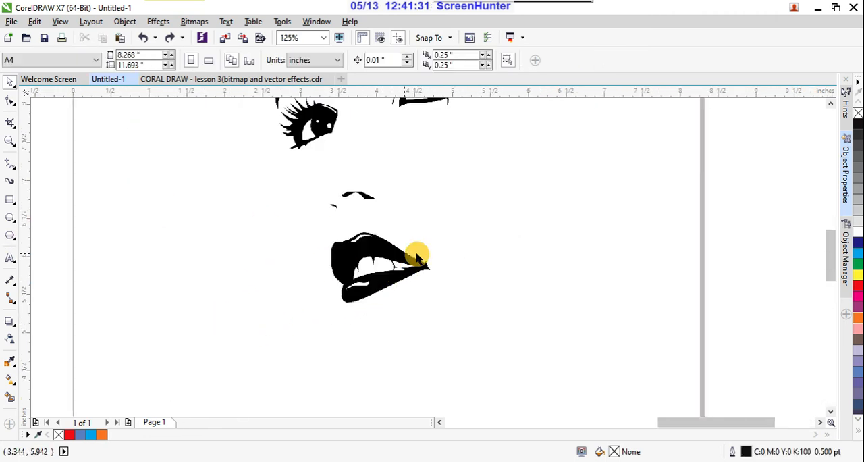
{"action": "scroll", "coordinate": [422, 253], "scroll_direction": "down", "scroll_amount": 1}
- Select the line-art face bitmap and run Quick Trace on it
{"action": "left_click", "coordinate": [399, 262]}
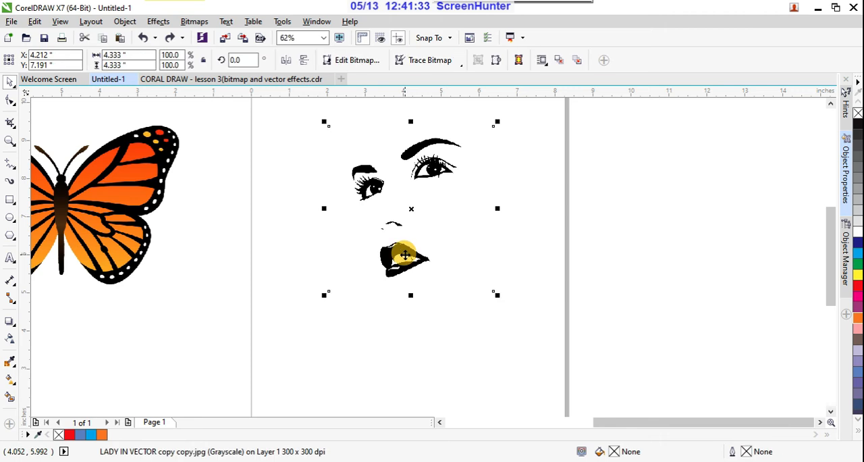
{"action": "scroll", "coordinate": [405, 255], "scroll_direction": "up", "scroll_amount": 5}
{"action": "scroll", "coordinate": [398, 262], "scroll_direction": "down", "scroll_amount": 3}
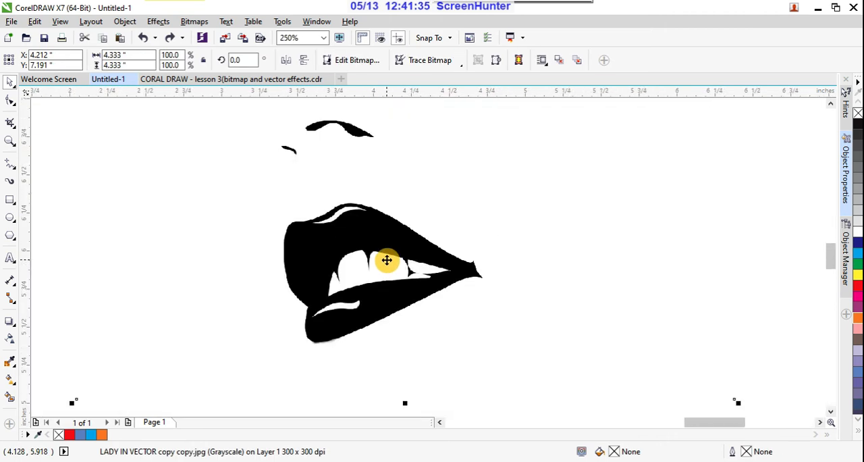
{"action": "scroll", "coordinate": [385, 258], "scroll_direction": "up", "scroll_amount": 2}
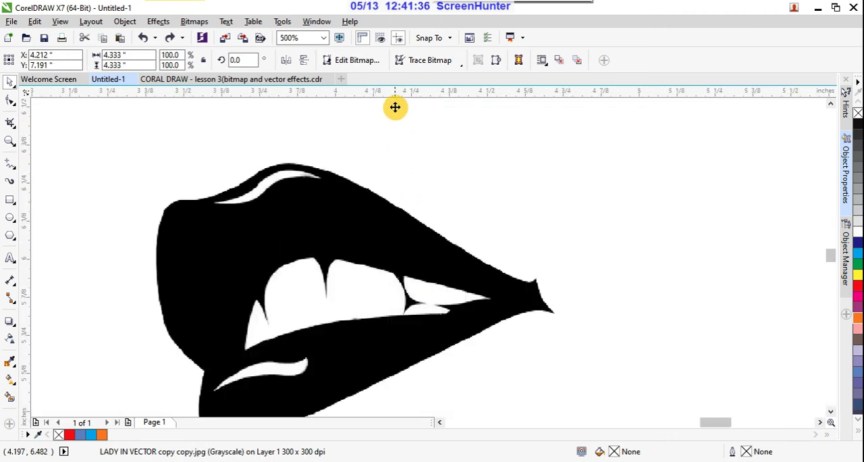
{"action": "left_click", "coordinate": [460, 63]}
{"action": "left_click", "coordinate": [446, 78]}
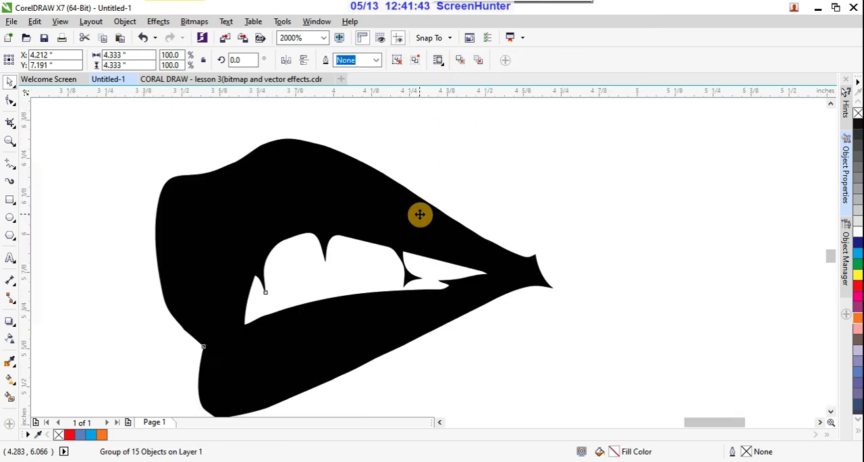
- Examine the smooth curves of the traced lips and teeth up close
{"action": "scroll", "coordinate": [417, 212], "scroll_direction": "down", "scroll_amount": 4}
{"action": "scroll", "coordinate": [375, 230], "scroll_direction": "up", "scroll_amount": 3}
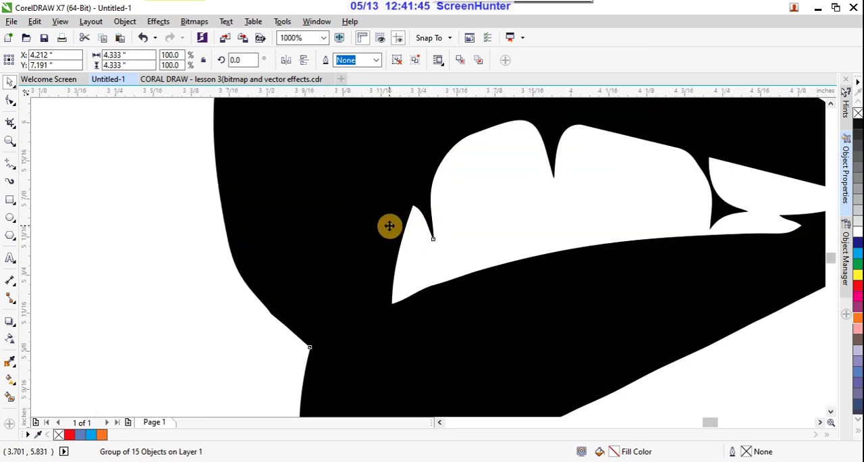
{"action": "scroll", "coordinate": [444, 276], "scroll_direction": "up", "scroll_amount": 1}
{"action": "scroll", "coordinate": [444, 254], "scroll_direction": "down", "scroll_amount": 2}
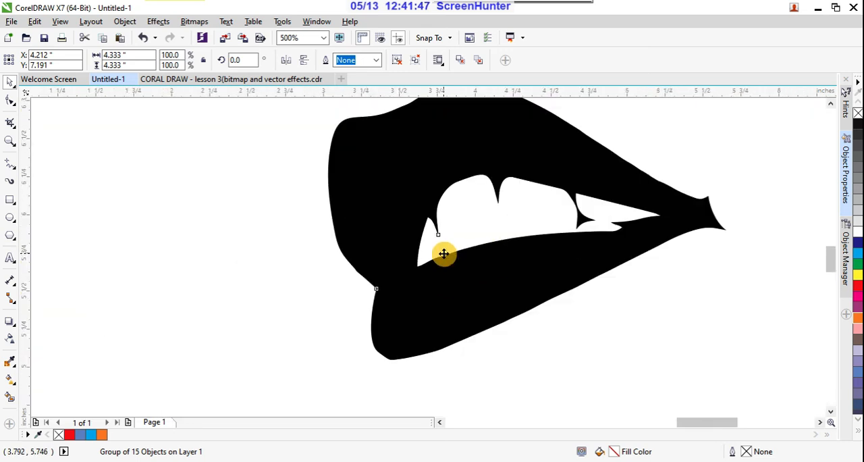
{"action": "scroll", "coordinate": [444, 253], "scroll_direction": "down", "scroll_amount": 2}
{"action": "left_click", "coordinate": [380, 353]}
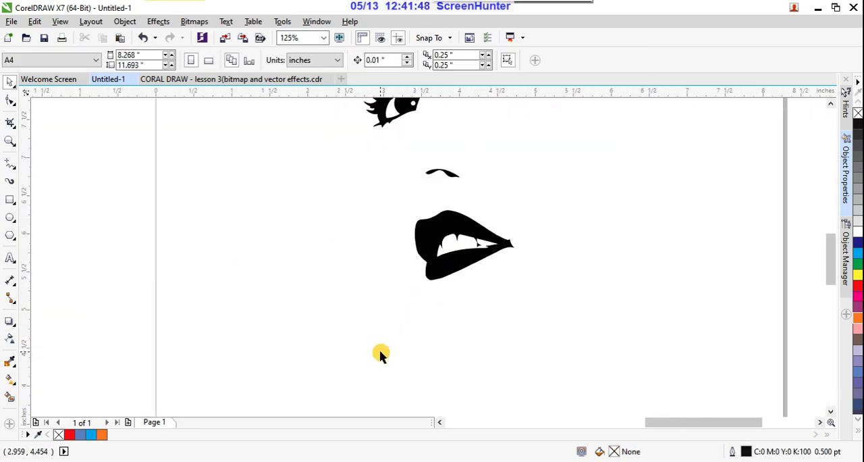
- Try filling the whole traced face group with magenta (C:0 M:100 Y:0 K:0), and undo the fill
{"action": "left_click", "coordinate": [446, 274]}
{"action": "left_click", "coordinate": [858, 298]}
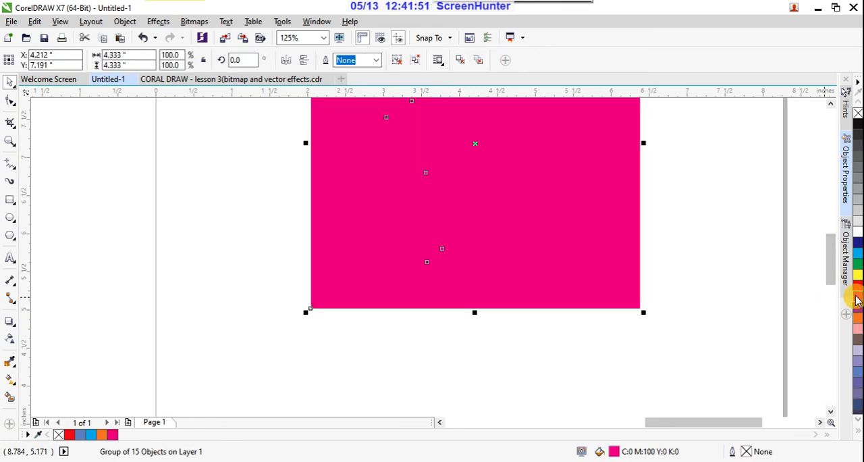
{"action": "key", "text": "ctrl+z"}
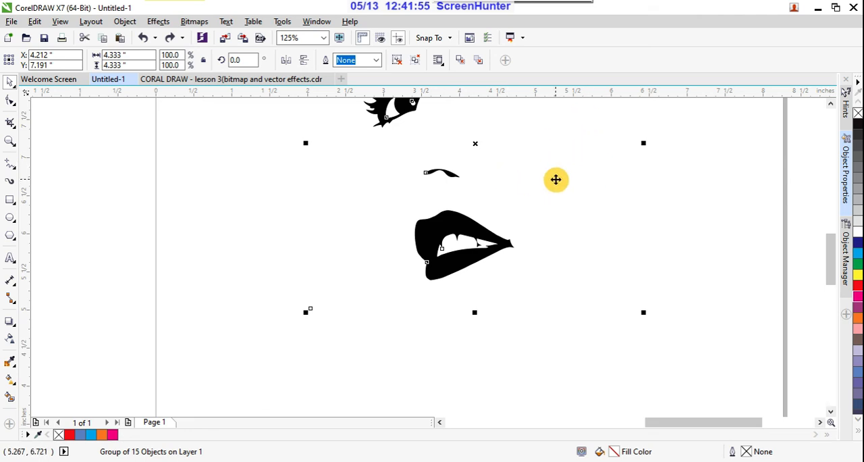
- Examine the traced face group as a whole, from the eyes and eyebrows to the nose and lips
{"action": "scroll", "coordinate": [490, 221], "scroll_direction": "down", "scroll_amount": 4}
{"action": "left_click", "coordinate": [635, 222]}
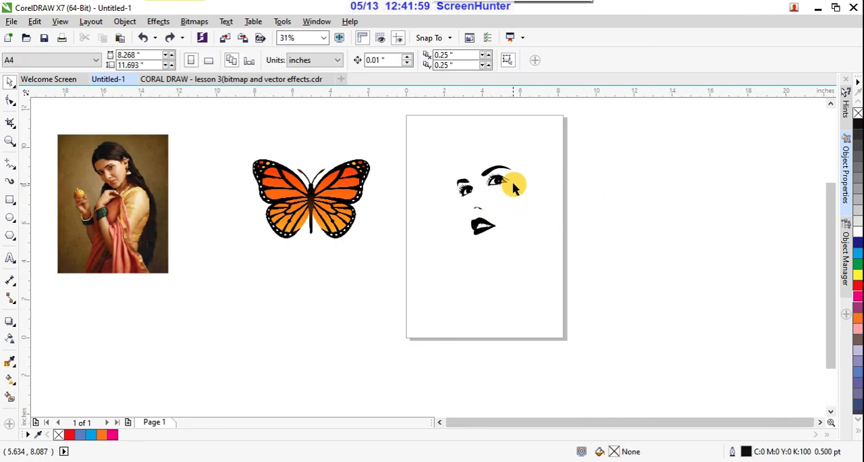
{"action": "scroll", "coordinate": [511, 184], "scroll_direction": "up", "scroll_amount": 4}
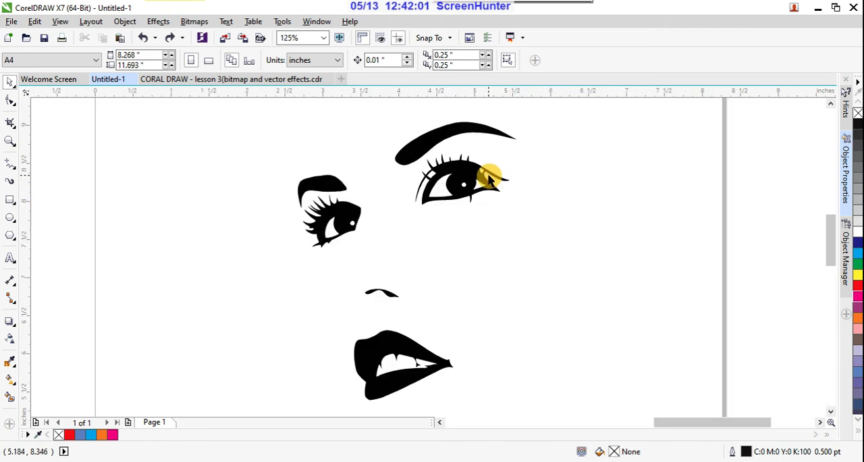
{"action": "left_click", "coordinate": [447, 135]}
{"action": "scroll", "coordinate": [448, 138], "scroll_direction": "down", "scroll_amount": 4}
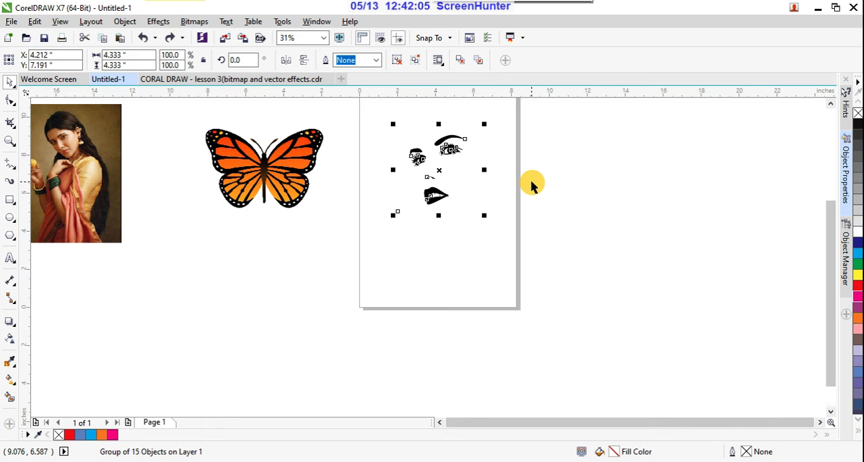
{"action": "scroll", "coordinate": [486, 134], "scroll_direction": "up", "scroll_amount": 1}
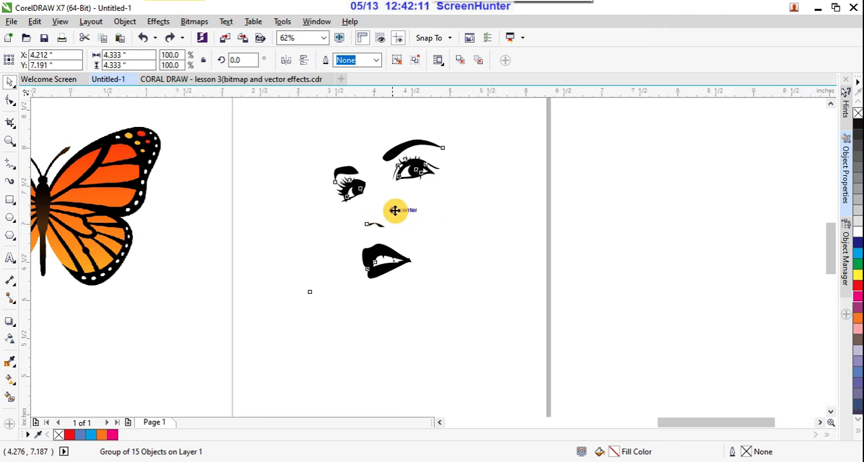
{"action": "scroll", "coordinate": [428, 208], "scroll_direction": "up", "scroll_amount": 2}
{"action": "scroll", "coordinate": [434, 211], "scroll_direction": "down", "scroll_amount": 1}
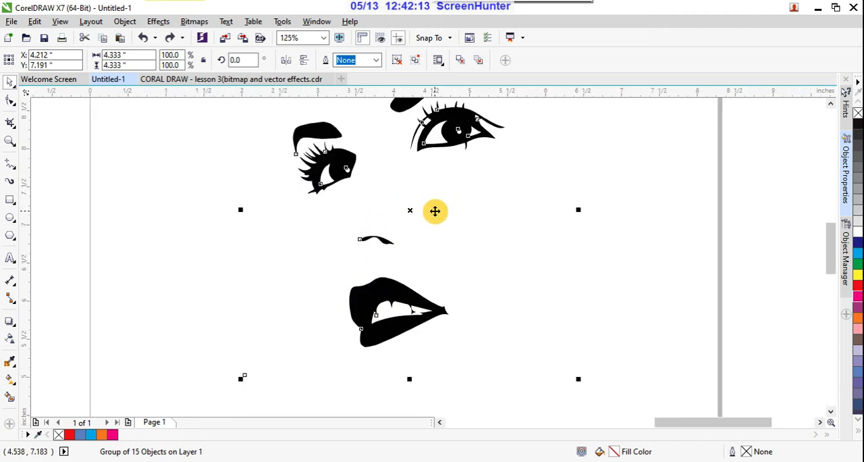
- Undo the latest Quick Trace and inspect the original bitmap's nose and lips
{"action": "left_click", "coordinate": [435, 211]}
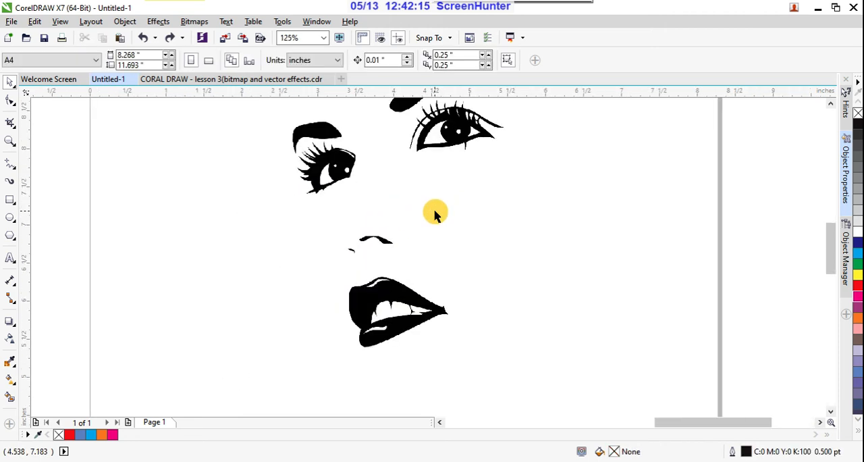
{"action": "scroll", "coordinate": [412, 309], "scroll_direction": "up", "scroll_amount": 1}
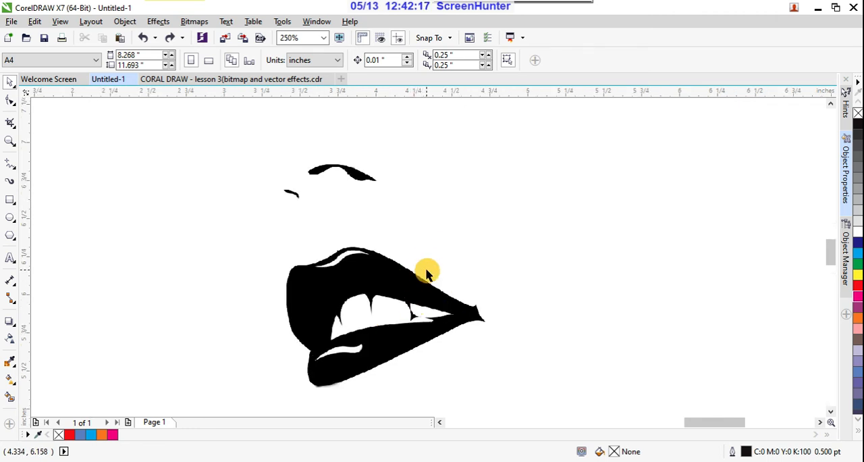
{"action": "scroll", "coordinate": [425, 278], "scroll_direction": "up", "scroll_amount": 2}
{"action": "scroll", "coordinate": [451, 255], "scroll_direction": "down", "scroll_amount": 2}
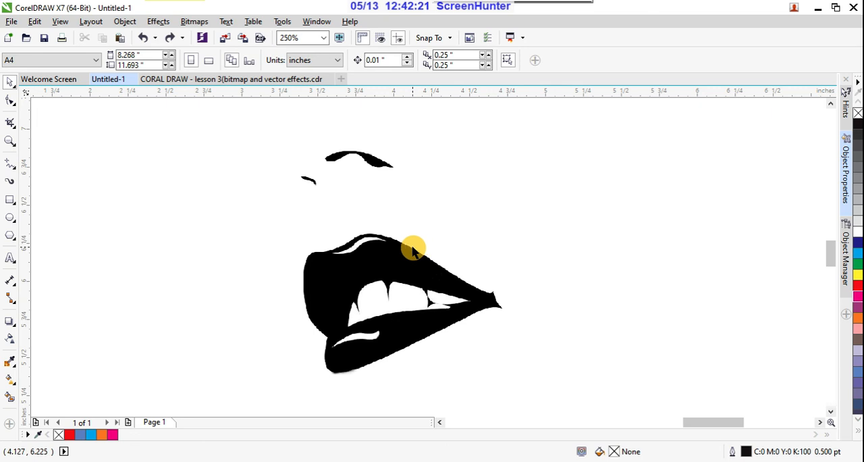
{"action": "left_click", "coordinate": [194, 22]}
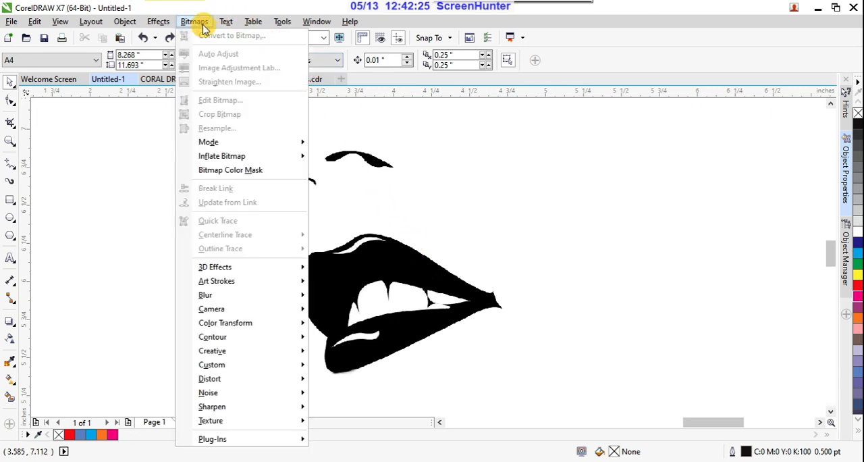
{"action": "mouse_move", "coordinate": [271, 147]}
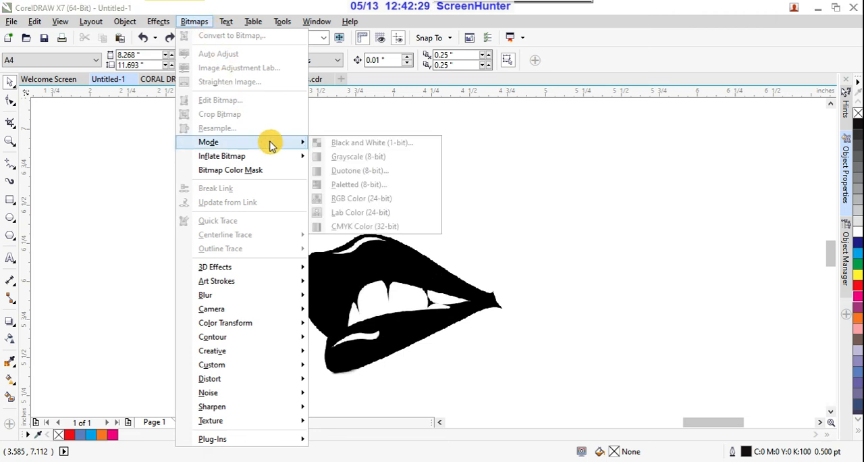
{"action": "left_click", "coordinate": [575, 289]}
- Select the line-art face bitmap and start converting it to Black and White (1-bit) mode
{"action": "left_click", "coordinate": [456, 282]}
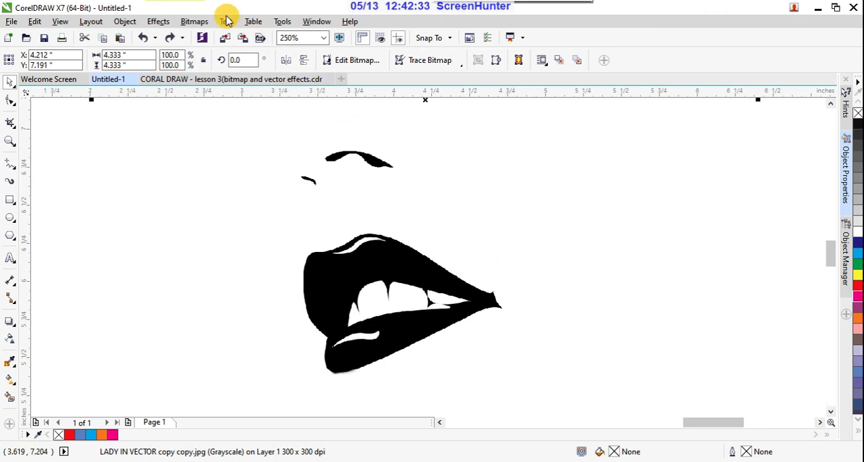
{"action": "left_click", "coordinate": [196, 21]}
{"action": "mouse_move", "coordinate": [275, 147]}
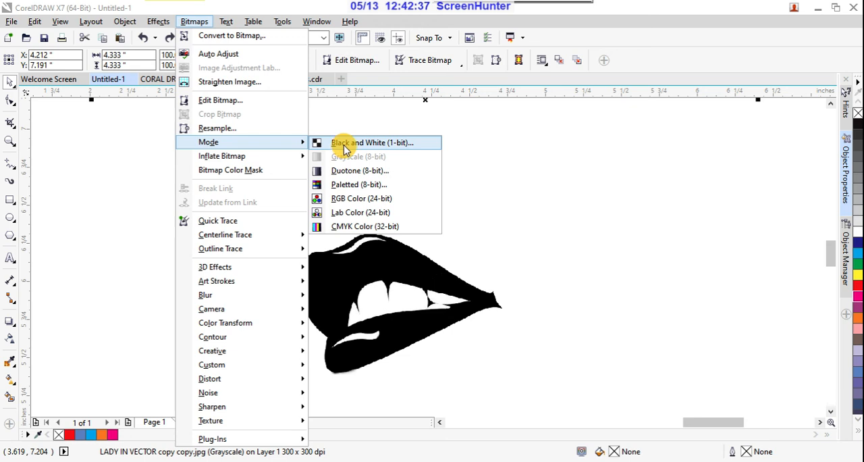
{"action": "left_click", "coordinate": [368, 144]}
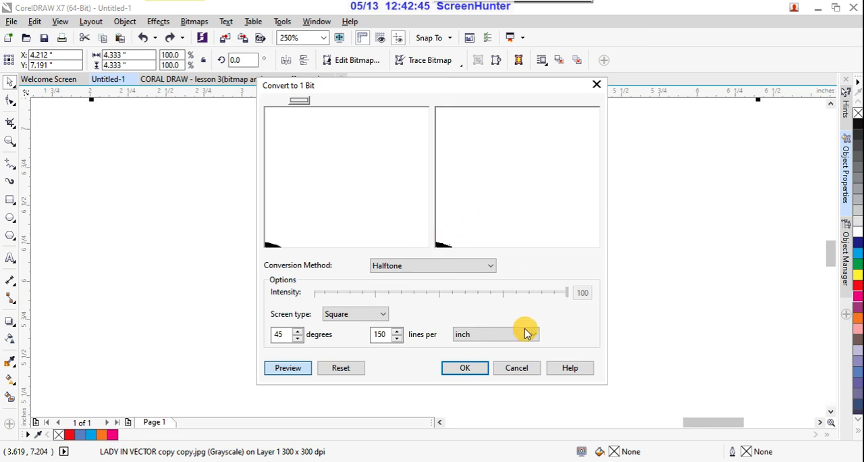
- Try Line Art as the 1-bit conversion method, and switch the method back to Halftone
{"action": "left_click", "coordinate": [491, 268]}
{"action": "left_click", "coordinate": [426, 278]}
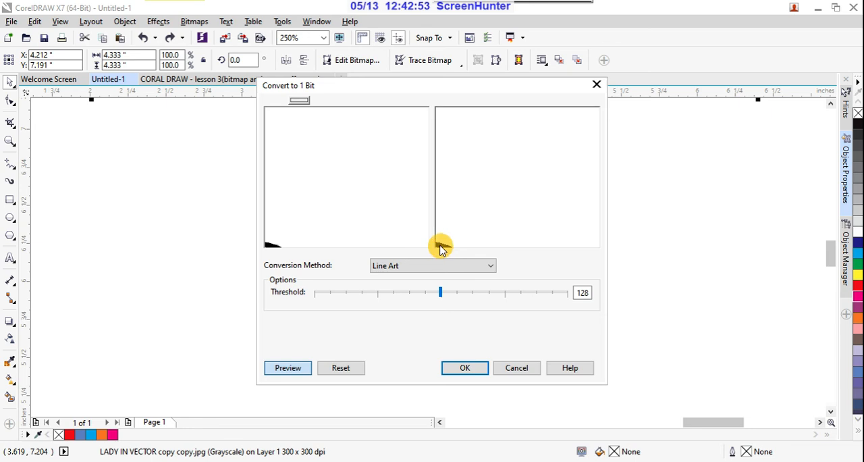
{"action": "left_click", "coordinate": [493, 268]}
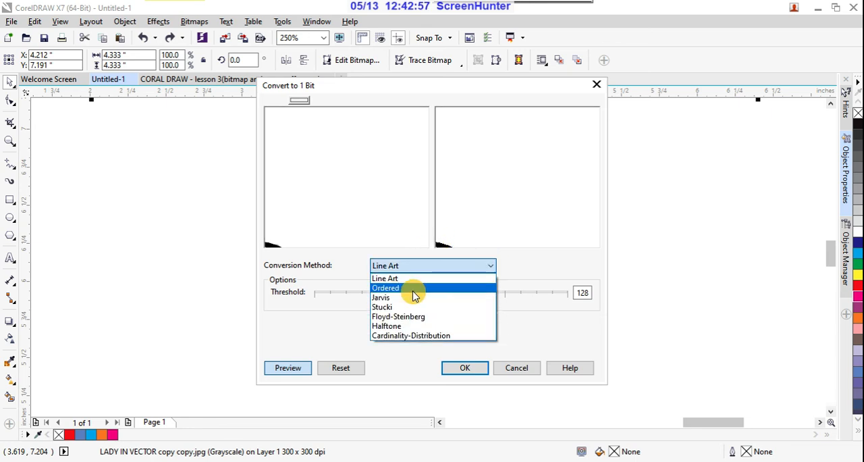
{"action": "left_click", "coordinate": [395, 325]}
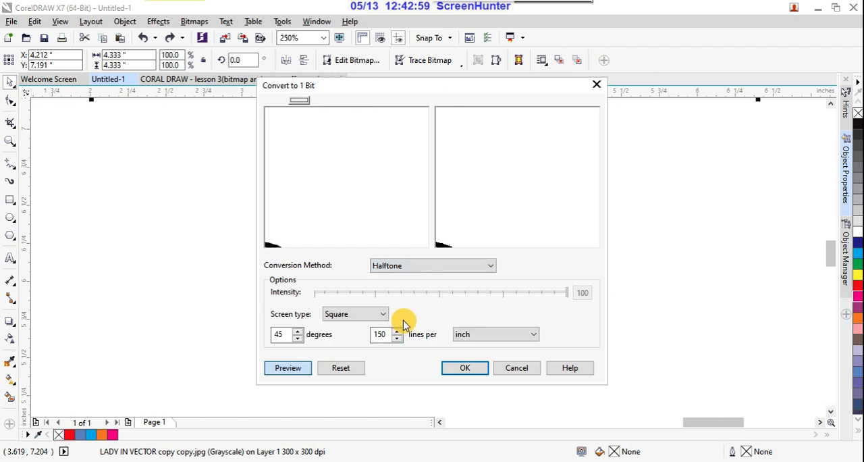
- Convert the face bitmap to 1-bit black and white with the Line Art method at a threshold of 128
{"action": "left_click", "coordinate": [489, 266]}
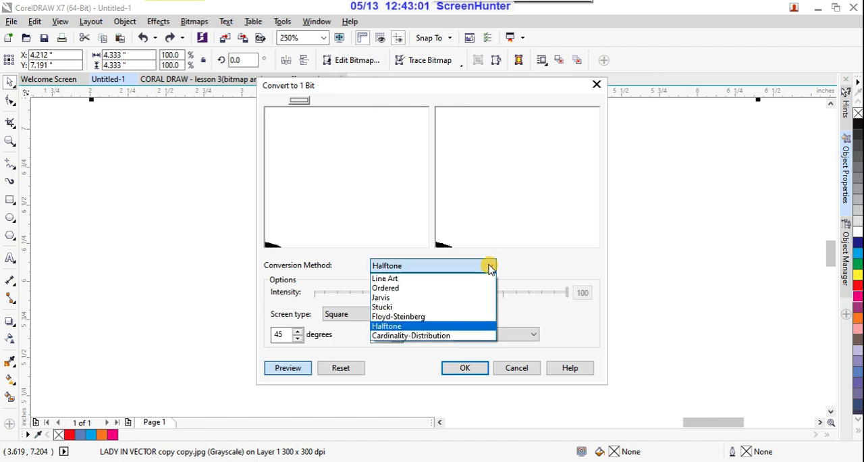
{"action": "left_click", "coordinate": [400, 279]}
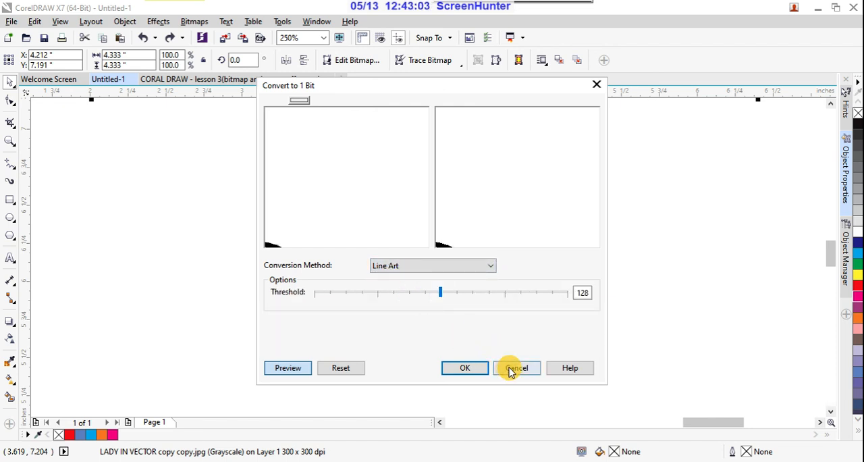
{"action": "left_click", "coordinate": [465, 367]}
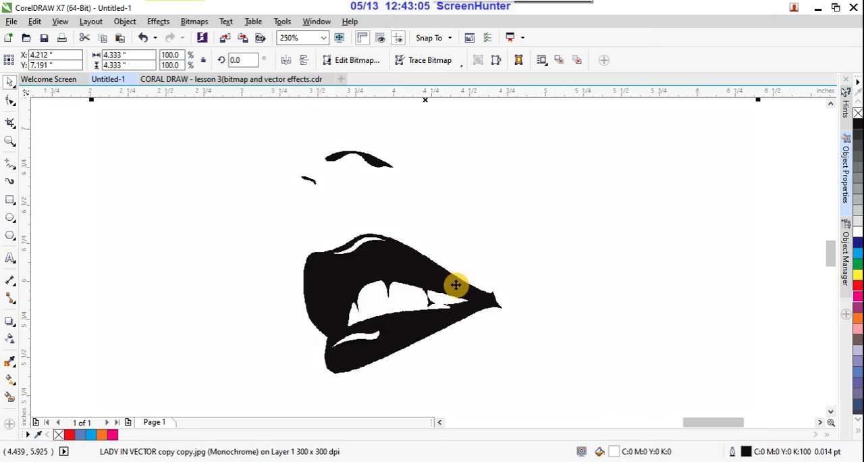
- Inspect the converted monochrome bitmap, from the lips and nose to the whole face
{"action": "scroll", "coordinate": [456, 283], "scroll_direction": "up", "scroll_amount": 3}
{"action": "scroll", "coordinate": [456, 283], "scroll_direction": "up", "scroll_amount": 1}
{"action": "scroll", "coordinate": [457, 276], "scroll_direction": "down", "scroll_amount": 5}
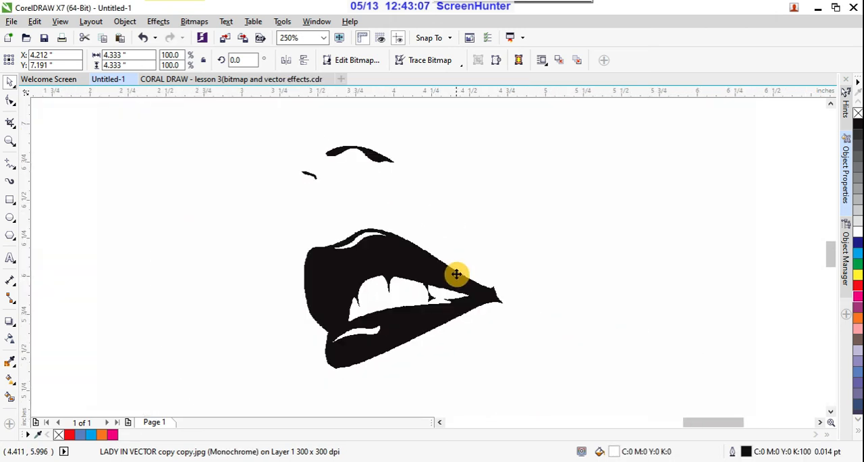
{"action": "scroll", "coordinate": [445, 262], "scroll_direction": "up", "scroll_amount": 4}
{"action": "scroll", "coordinate": [445, 262], "scroll_direction": "down", "scroll_amount": 5}
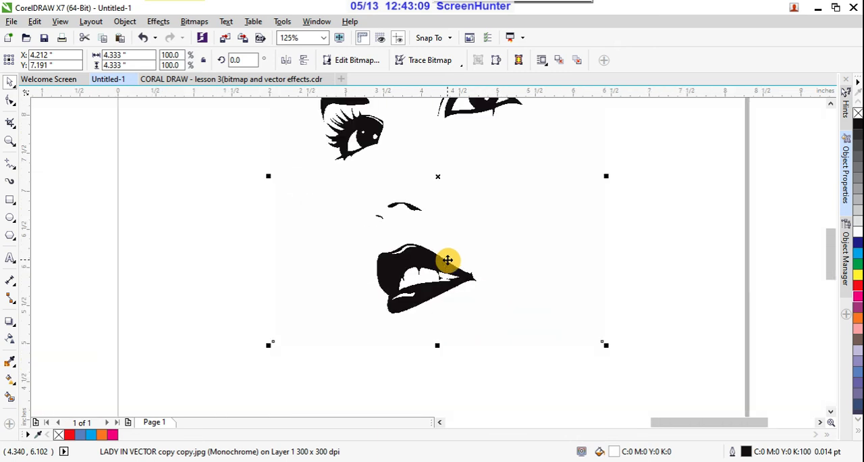
{"action": "scroll", "coordinate": [450, 262], "scroll_direction": "down", "scroll_amount": 1}
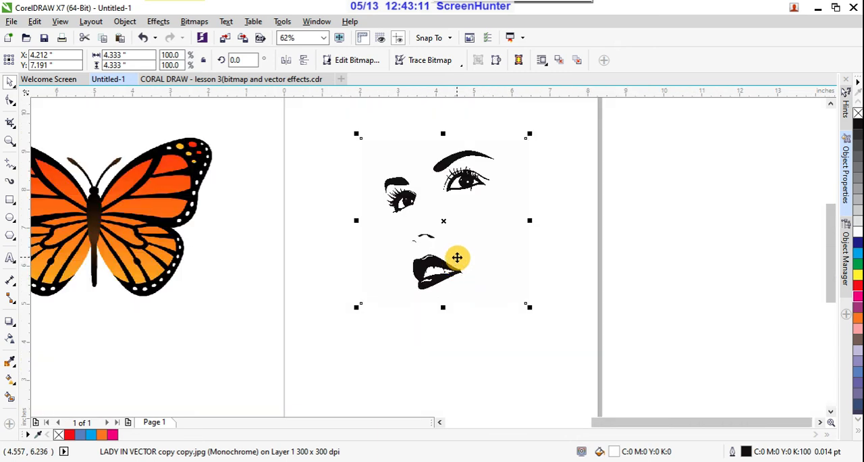
{"action": "scroll", "coordinate": [527, 228], "scroll_direction": "up", "scroll_amount": 1}
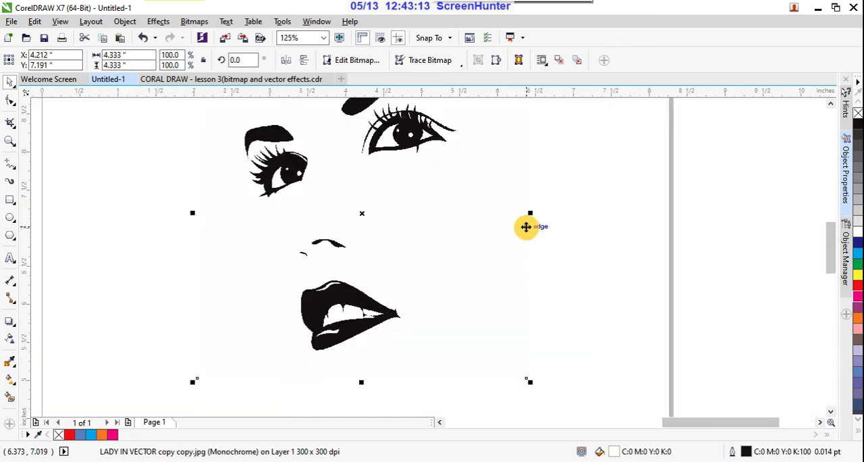
- Try a Centerline Trace of the face bitmap with the Technical Illustration image type, and cancel it
{"action": "left_click", "coordinate": [461, 67]}
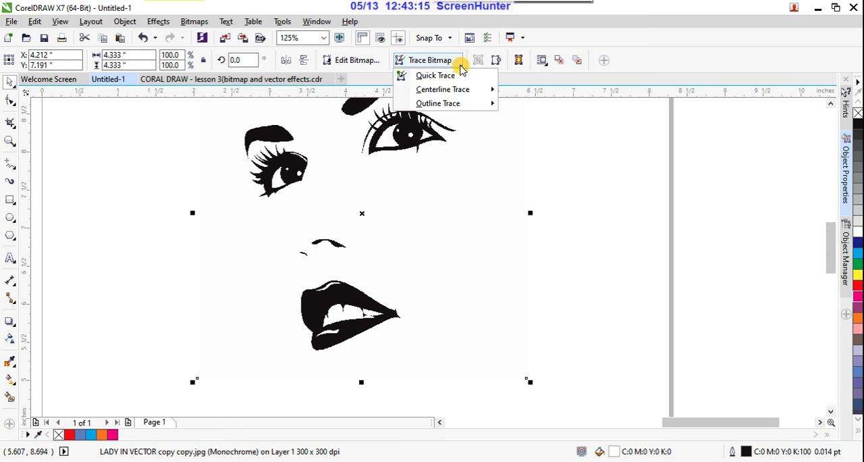
{"action": "mouse_move", "coordinate": [492, 89]}
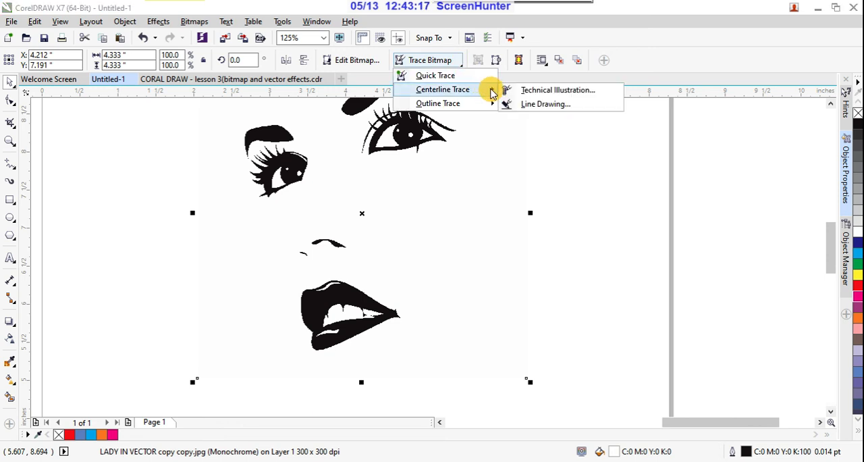
{"action": "left_click", "coordinate": [562, 93]}
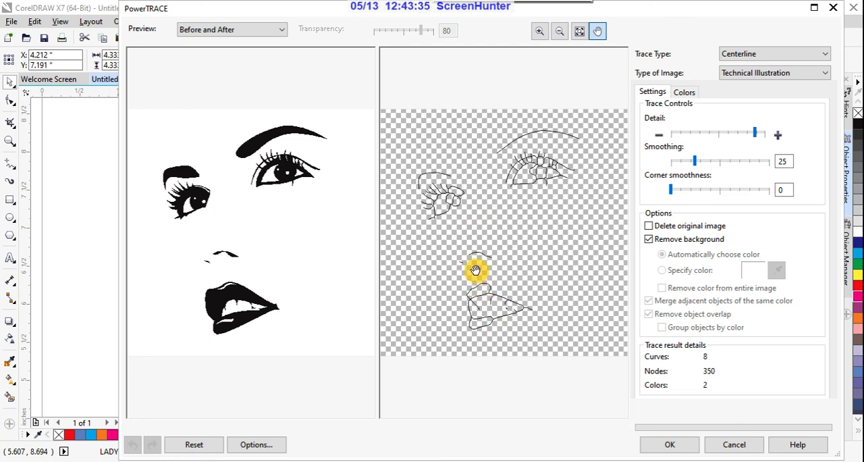
{"action": "left_click", "coordinate": [727, 446]}
- Try a Centerline Trace of the face bitmap as Line Drawing with smoothing 49, and cancel it
{"action": "left_click", "coordinate": [460, 65]}
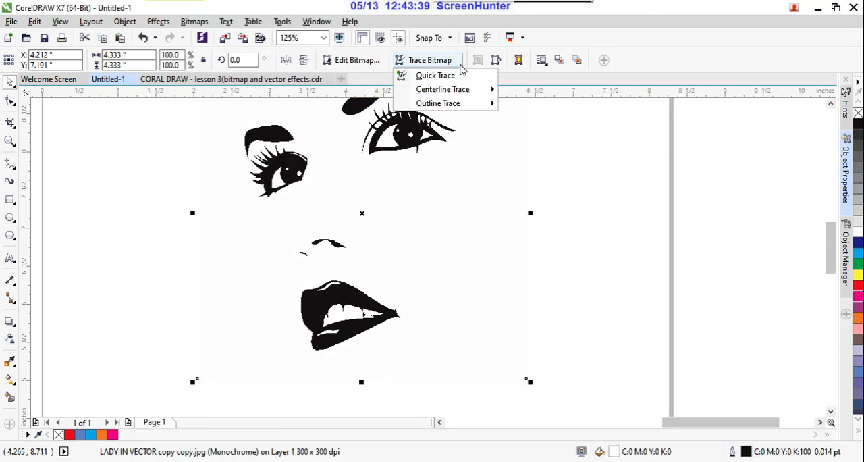
{"action": "mouse_move", "coordinate": [477, 89]}
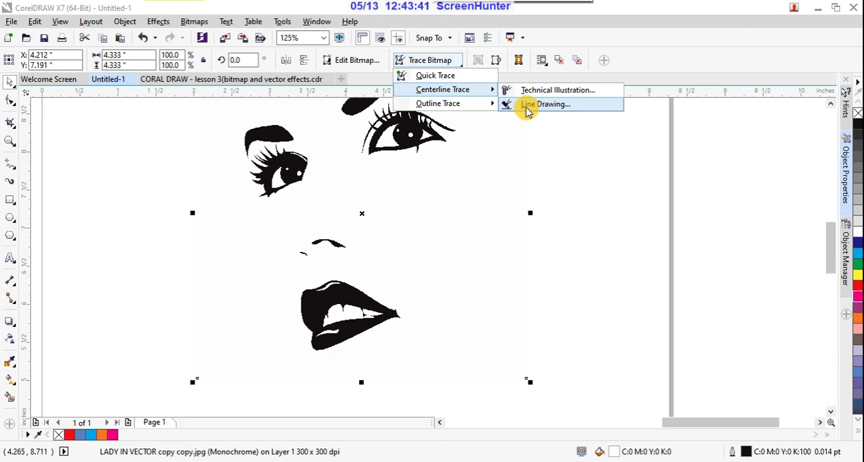
{"action": "left_click", "coordinate": [527, 111]}
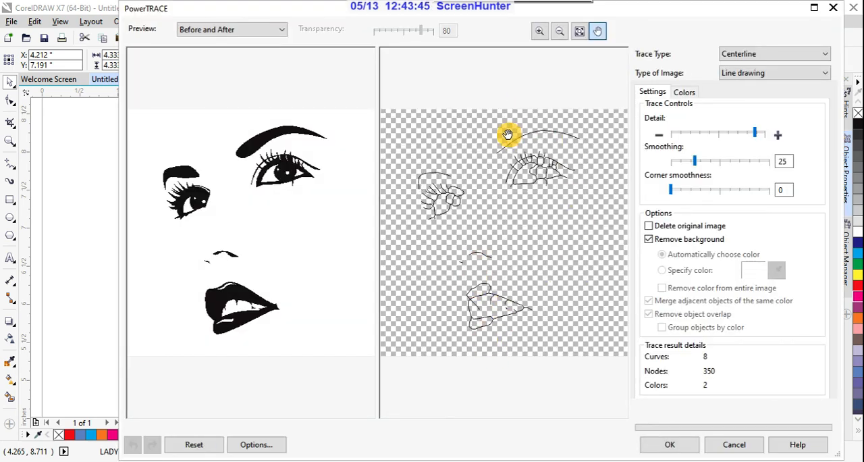
{"action": "left_click", "coordinate": [756, 133]}
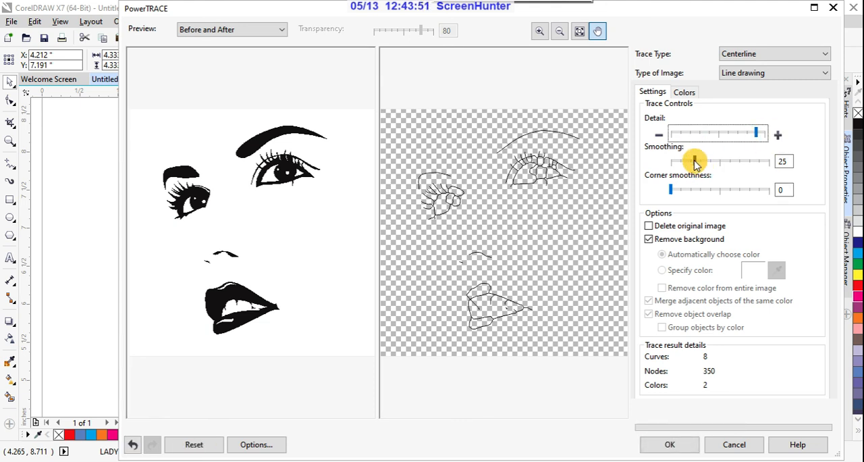
{"action": "left_click_drag", "start_coordinate": [696, 162], "coordinate": [719, 164]}
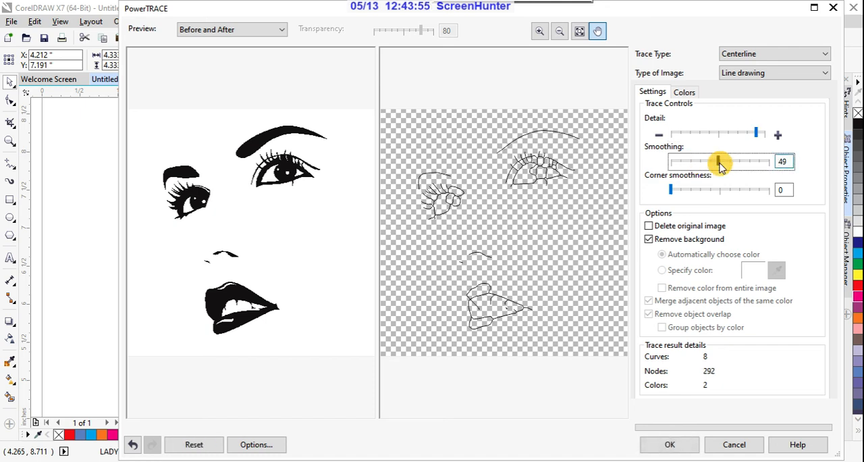
{"action": "left_click", "coordinate": [733, 444]}
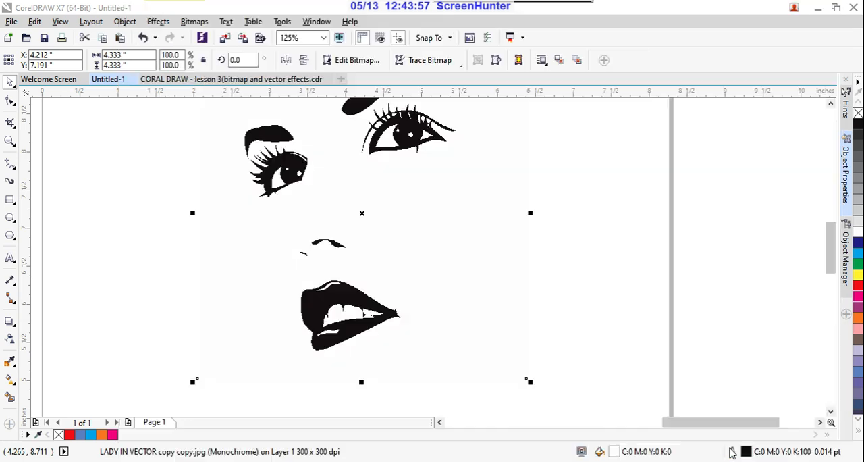
- Start an Outline Trace of the face bitmap as Line Art and compare the nose and lips in the Before and After preview
{"action": "left_click", "coordinate": [459, 62]}
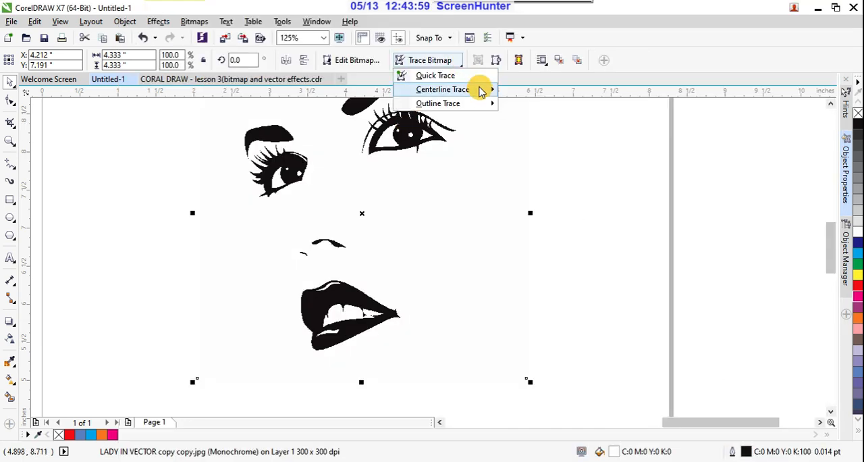
{"action": "mouse_move", "coordinate": [487, 101]}
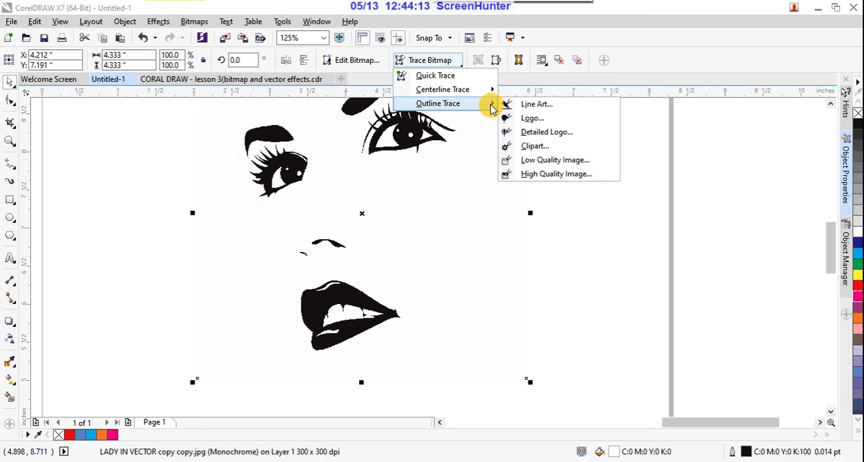
{"action": "left_click", "coordinate": [532, 105]}
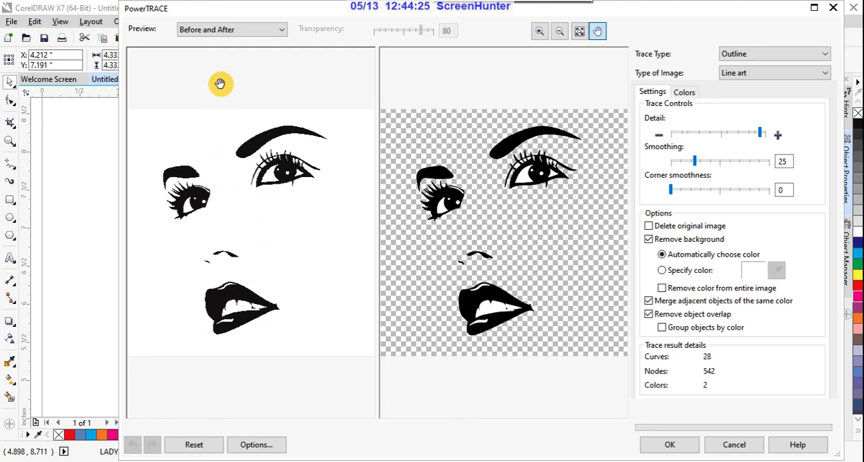
{"action": "scroll", "coordinate": [245, 300], "scroll_direction": "up", "scroll_amount": 1}
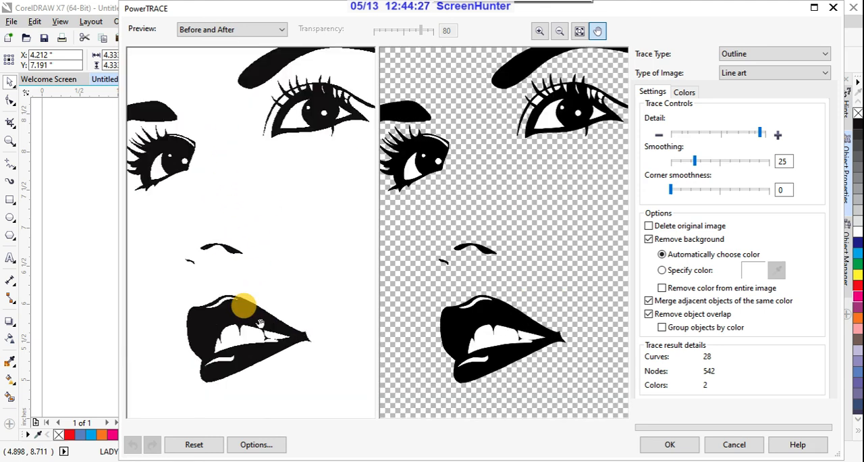
{"action": "scroll", "coordinate": [254, 330], "scroll_direction": "up", "scroll_amount": 4}
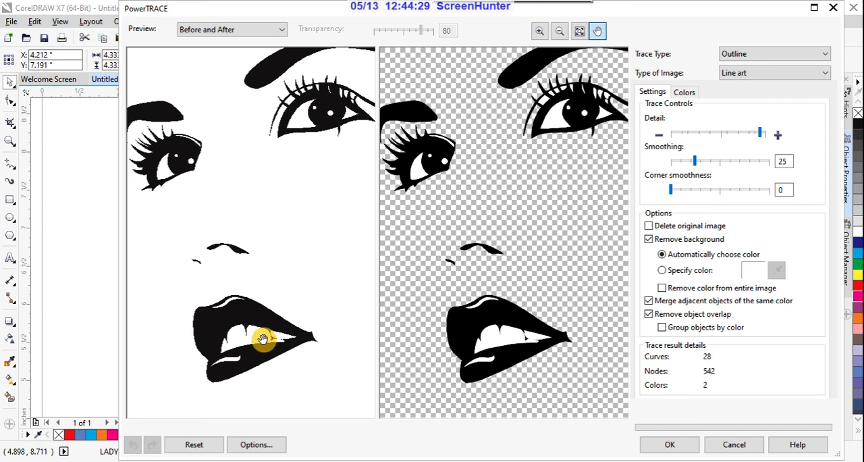
{"action": "scroll", "coordinate": [303, 234], "scroll_direction": "down", "scroll_amount": 3}
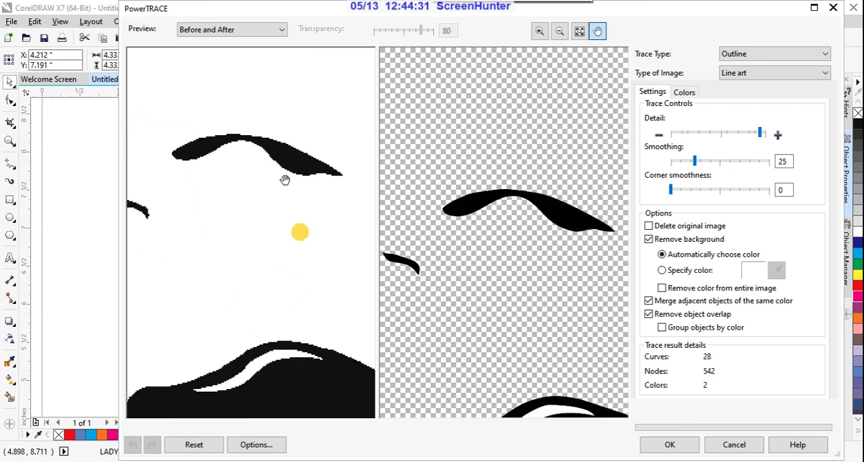
{"action": "scroll", "coordinate": [293, 299], "scroll_direction": "up", "scroll_amount": 3}
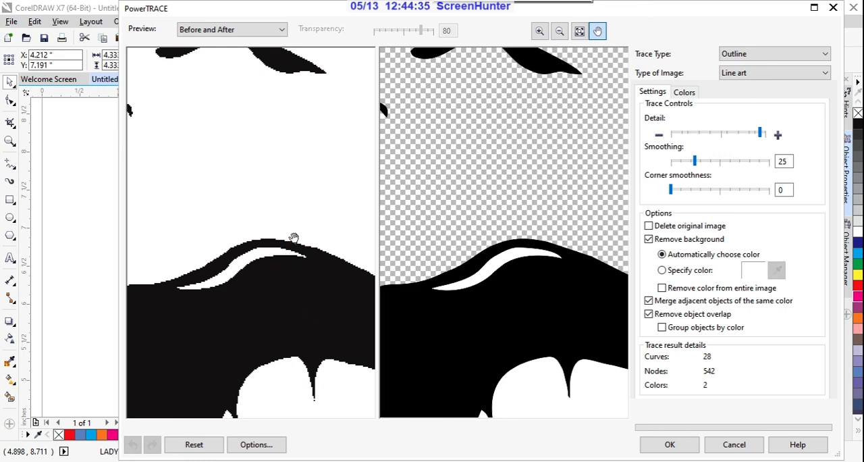
{"action": "scroll", "coordinate": [293, 222], "scroll_direction": "down", "scroll_amount": 3}
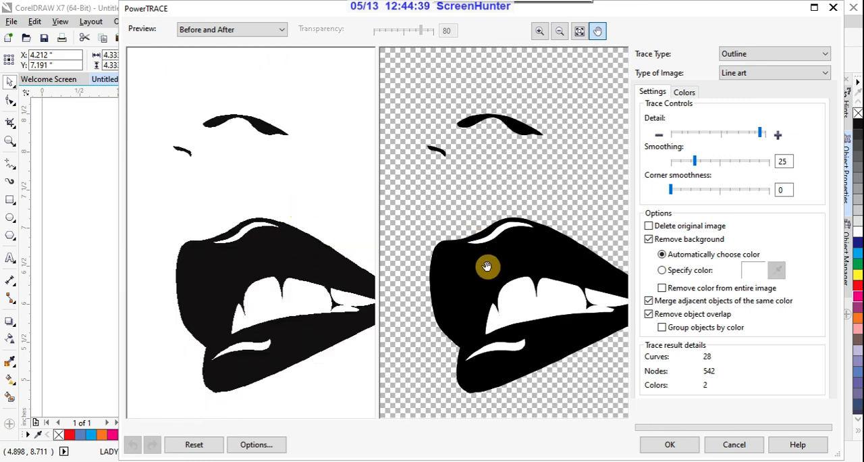
{"action": "scroll", "coordinate": [486, 266], "scroll_direction": "down", "scroll_amount": 3}
{"action": "scroll", "coordinate": [494, 253], "scroll_direction": "up", "scroll_amount": 2}
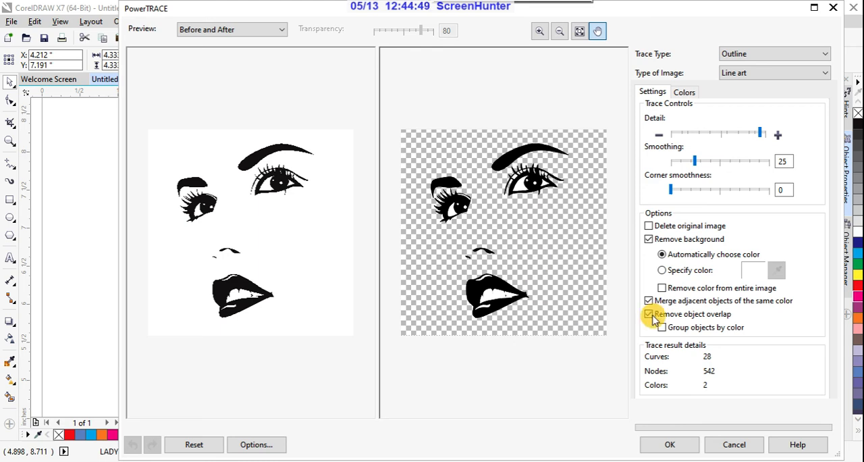
- Raise the trace detail to its maximum, keep Remove background enabled, and apply the Line Art outline trace
{"action": "left_click", "coordinate": [654, 242]}
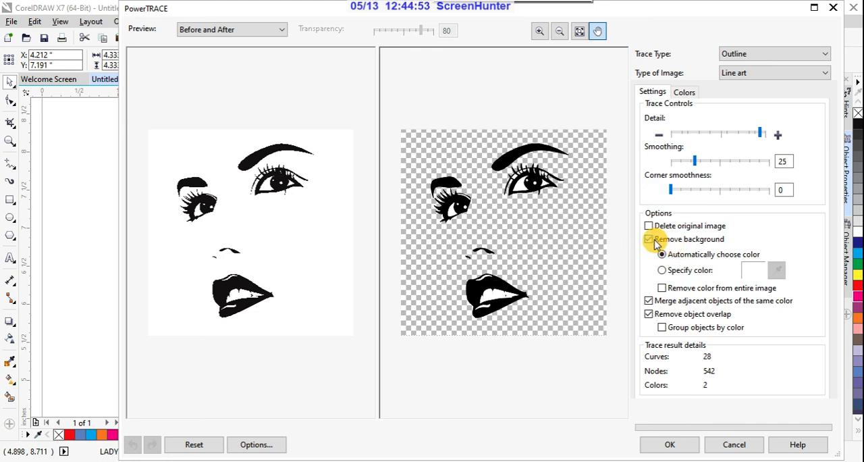
{"action": "left_click", "coordinate": [762, 137]}
{"action": "left_click", "coordinate": [780, 138]}
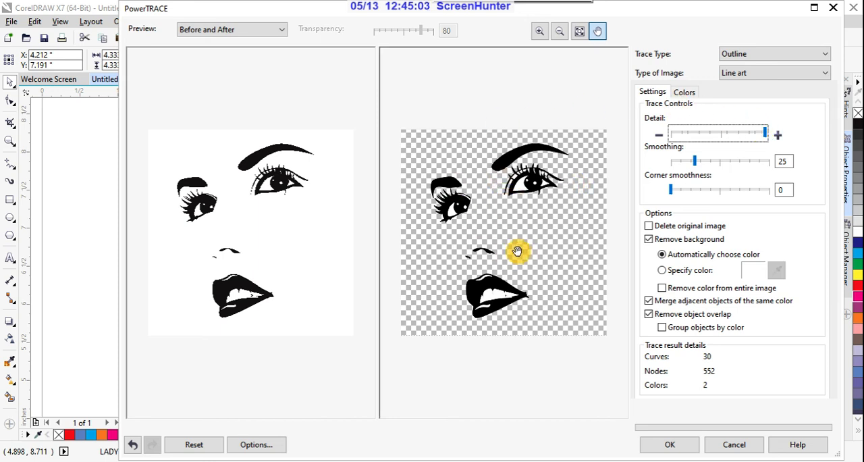
{"action": "left_click", "coordinate": [685, 447]}
- Move the traced face group to the left of the original bitmap so both pairs of lips sit side by side
{"action": "scroll", "coordinate": [533, 256], "scroll_direction": "down", "scroll_amount": 3}
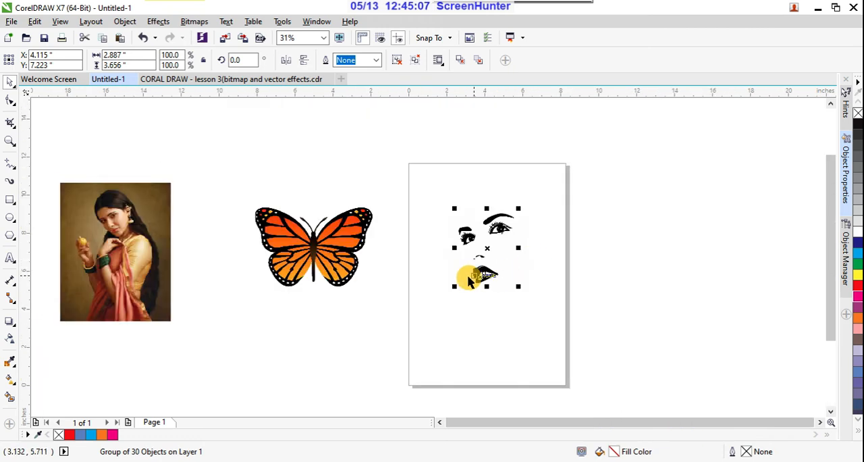
{"action": "scroll", "coordinate": [469, 280], "scroll_direction": "up", "scroll_amount": 8}
{"action": "scroll", "coordinate": [509, 257], "scroll_direction": "down", "scroll_amount": 3}
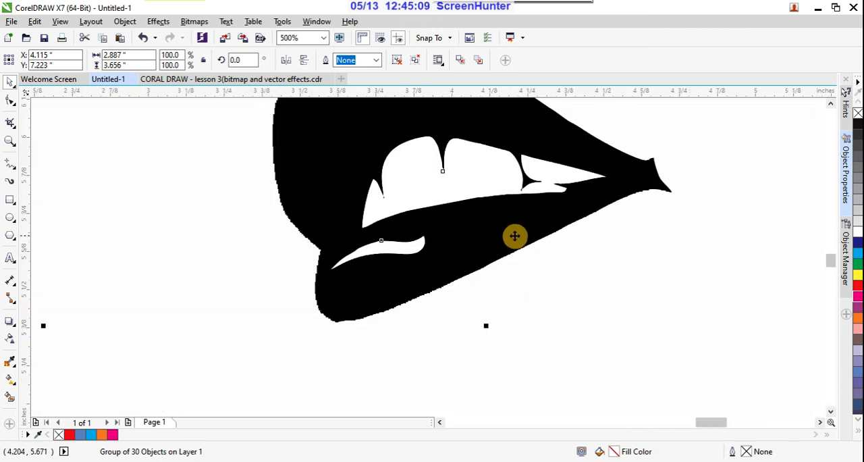
{"action": "scroll", "coordinate": [514, 235], "scroll_direction": "up", "scroll_amount": 1}
{"action": "scroll", "coordinate": [516, 238], "scroll_direction": "down", "scroll_amount": 1}
{"action": "left_click_drag", "start_coordinate": [517, 236], "coordinate": [401, 263]}
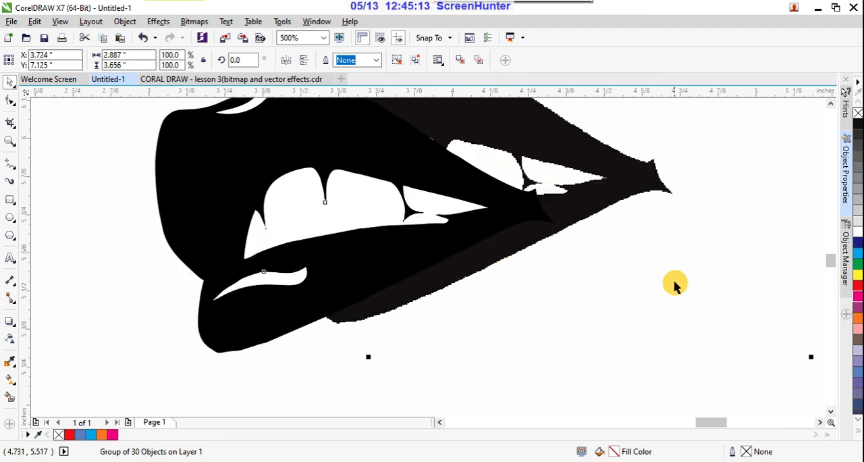
{"action": "scroll", "coordinate": [673, 277], "scroll_direction": "down", "scroll_amount": 1}
{"action": "left_click_drag", "start_coordinate": [435, 236], "coordinate": [276, 228]}
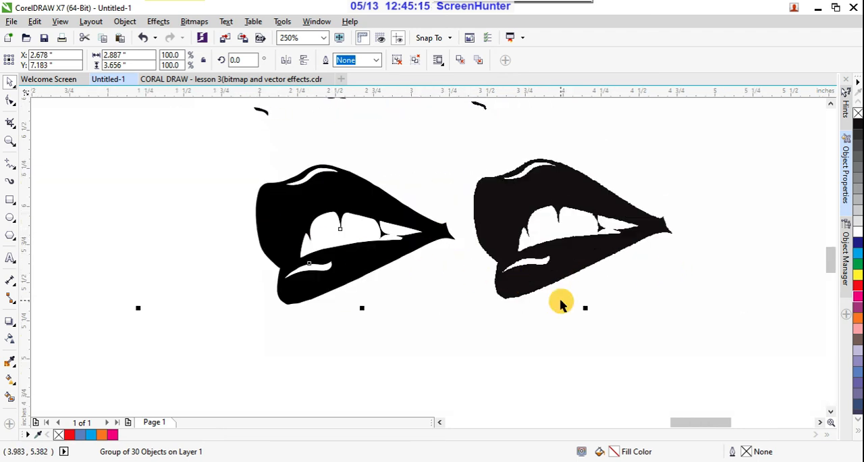
- Select the original bitmap and compare its lip edges with those of the traced vector copy
{"action": "scroll", "coordinate": [561, 303], "scroll_direction": "up", "scroll_amount": 1}
{"action": "left_click", "coordinate": [563, 234]}
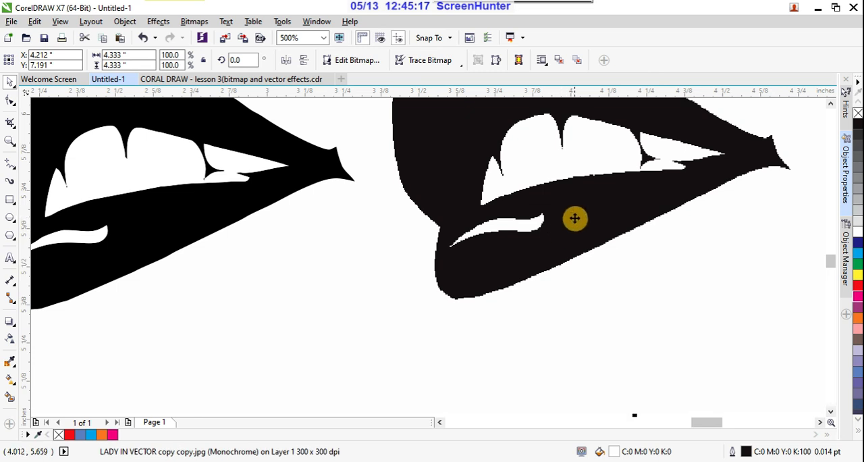
{"action": "scroll", "coordinate": [534, 226], "scroll_direction": "down", "scroll_amount": 1}
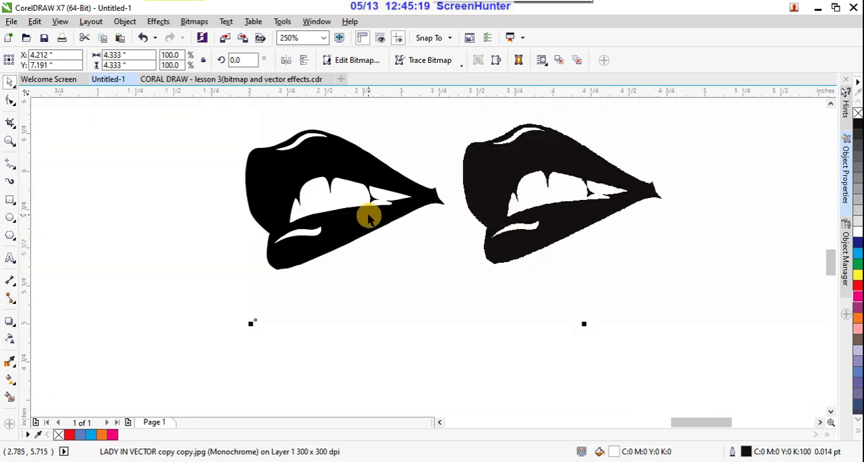
- Shift the traced face group slightly downward and fill it with red (C:0 M:100 Y:100 K:0)
{"action": "mouse_move", "coordinate": [368, 220]}
{"action": "left_mouse_down"}
{"action": "mouse_move", "coordinate": [374, 248]}
{"action": "mouse_move", "coordinate": [399, 250]}
{"action": "left_mouse_up"}
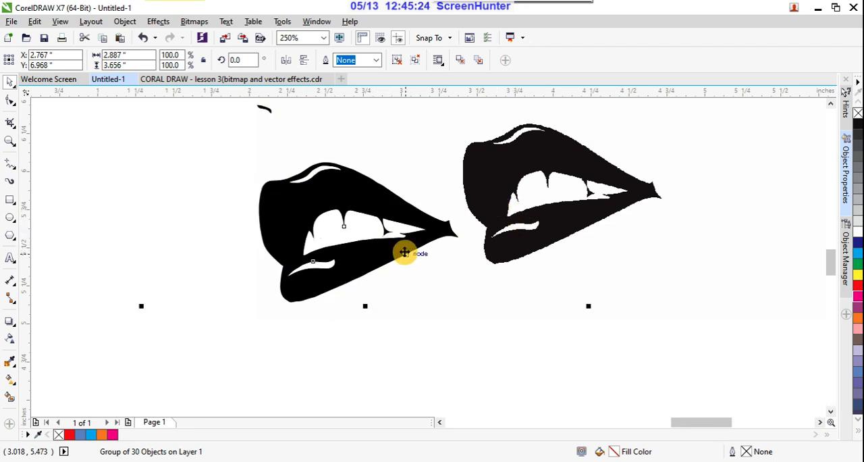
{"action": "left_click", "coordinate": [860, 289]}
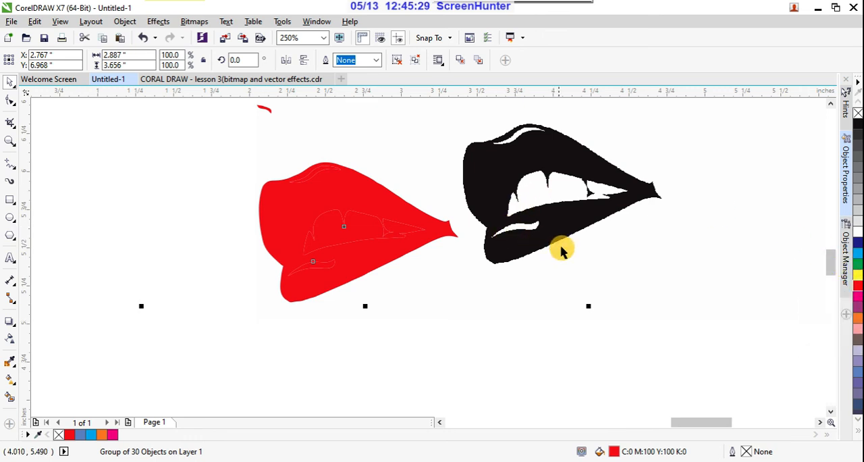
- Try moving the red traced face group clear of the bitmap, and undo both the move and the red fill
{"action": "scroll", "coordinate": [559, 248], "scroll_direction": "down", "scroll_amount": 2}
{"action": "scroll", "coordinate": [559, 248], "scroll_direction": "down", "scroll_amount": 1}
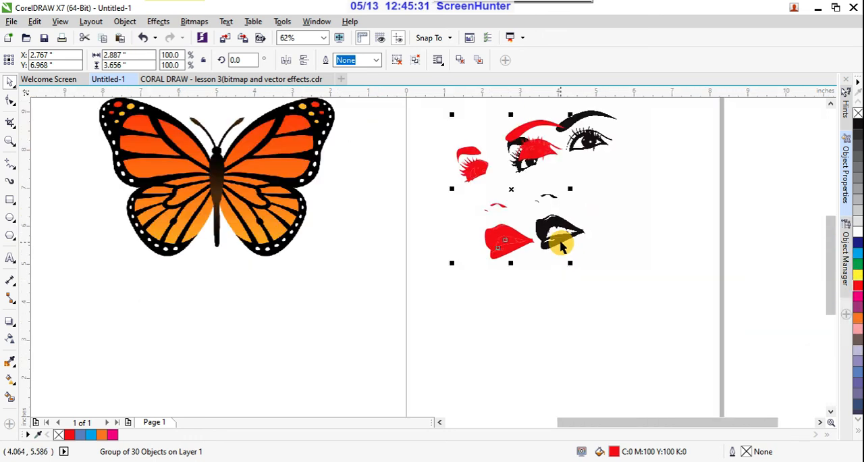
{"action": "left_click_drag", "start_coordinate": [513, 235], "coordinate": [410, 276]}
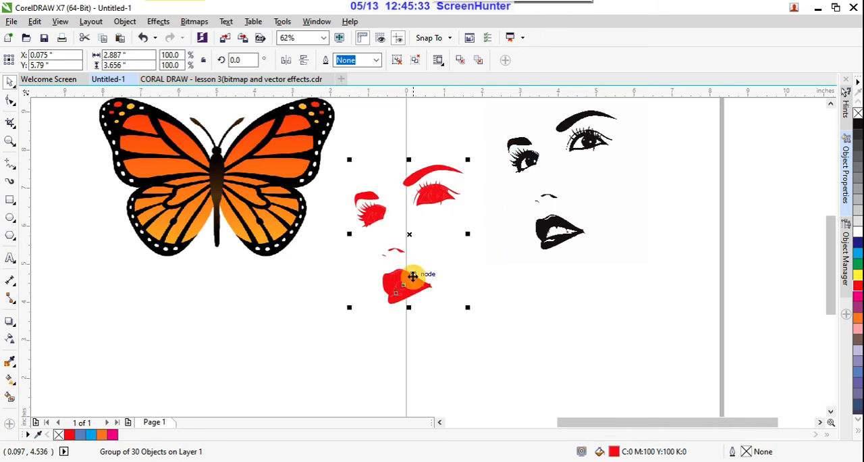
{"action": "left_click", "coordinate": [530, 337]}
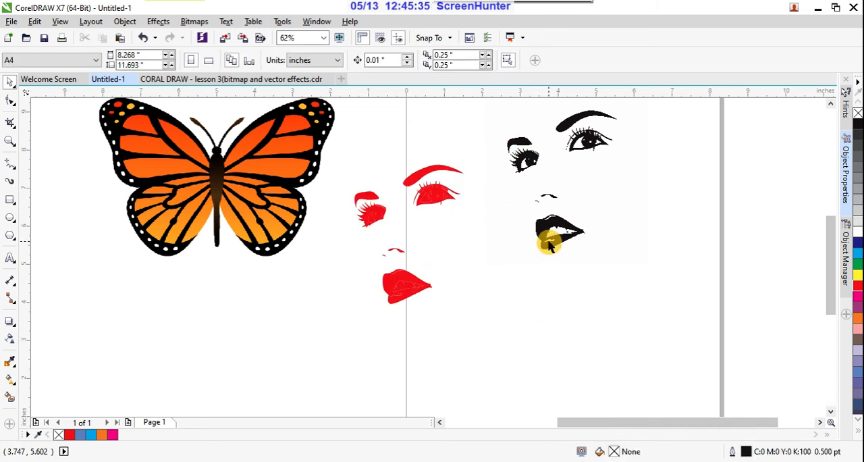
{"action": "key", "text": "ctrl+z"}
{"action": "key", "text": "ctrl+z"}
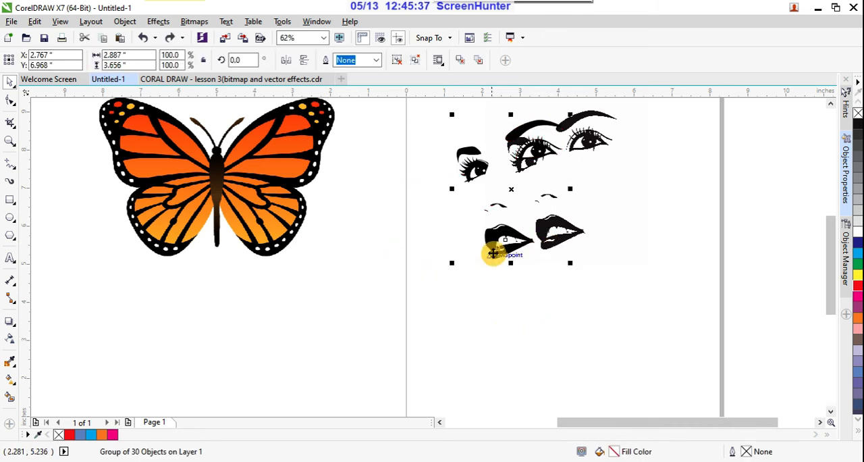
- Move the traced face group between the butterfly and the original bitmap, across the page edge, and fill it with red
{"action": "left_click_drag", "start_coordinate": [509, 233], "coordinate": [407, 296]}
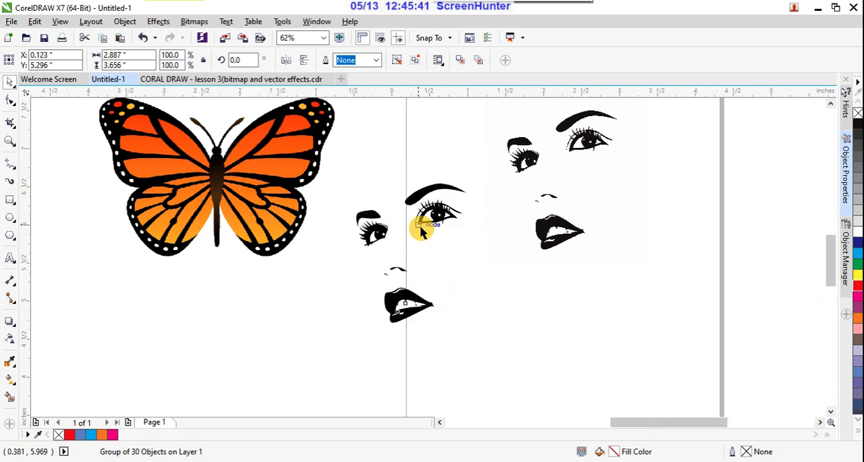
{"action": "scroll", "coordinate": [428, 219], "scroll_direction": "up", "scroll_amount": 2}
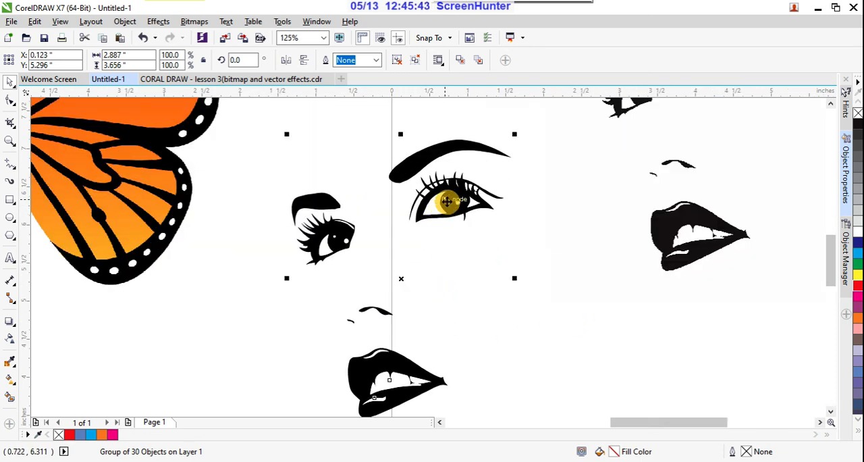
{"action": "scroll", "coordinate": [443, 212], "scroll_direction": "down", "scroll_amount": 2}
{"action": "scroll", "coordinate": [517, 209], "scroll_direction": "up", "scroll_amount": 3}
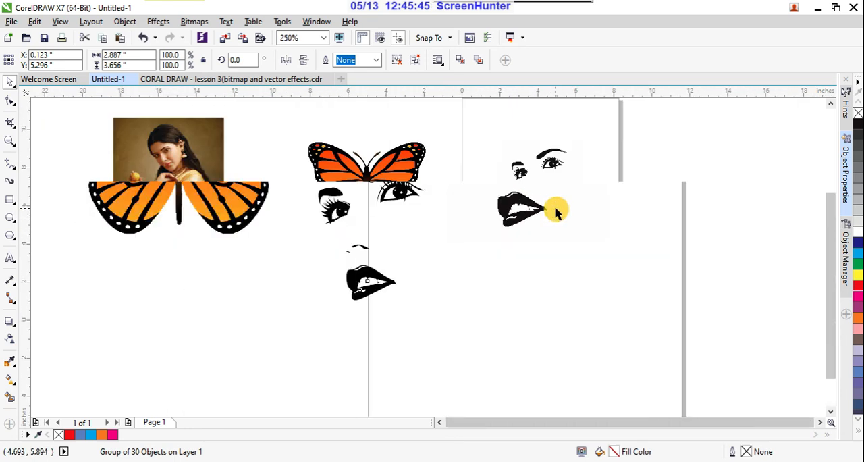
{"action": "scroll", "coordinate": [556, 211], "scroll_direction": "down", "scroll_amount": 3}
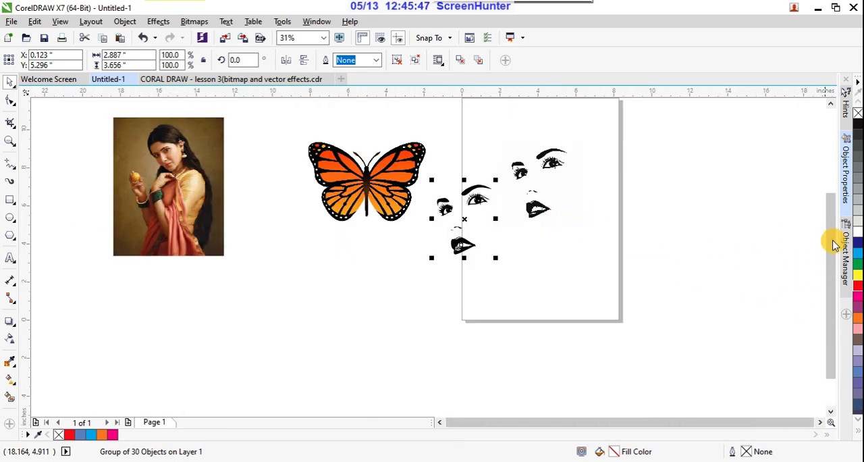
{"action": "left_click", "coordinate": [858, 286]}
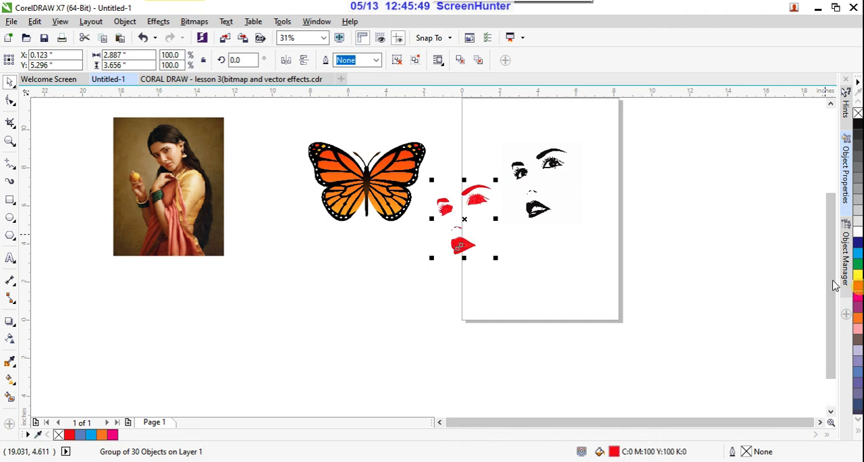
- Check the eyes and lips of the red traced face group up close, and delete the group
{"action": "scroll", "coordinate": [473, 243], "scroll_direction": "up", "scroll_amount": 4}
{"action": "scroll", "coordinate": [509, 328], "scroll_direction": "down", "scroll_amount": 2}
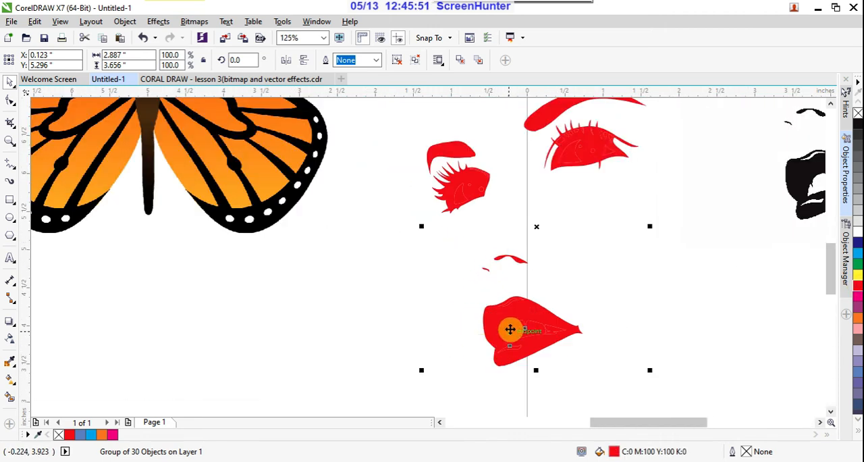
{"action": "scroll", "coordinate": [517, 338], "scroll_direction": "up", "scroll_amount": 1}
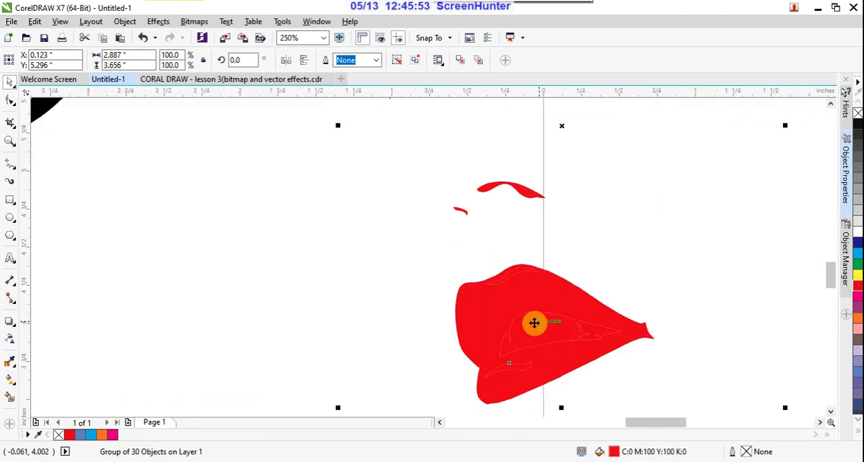
{"action": "scroll", "coordinate": [536, 302], "scroll_direction": "down", "scroll_amount": 1}
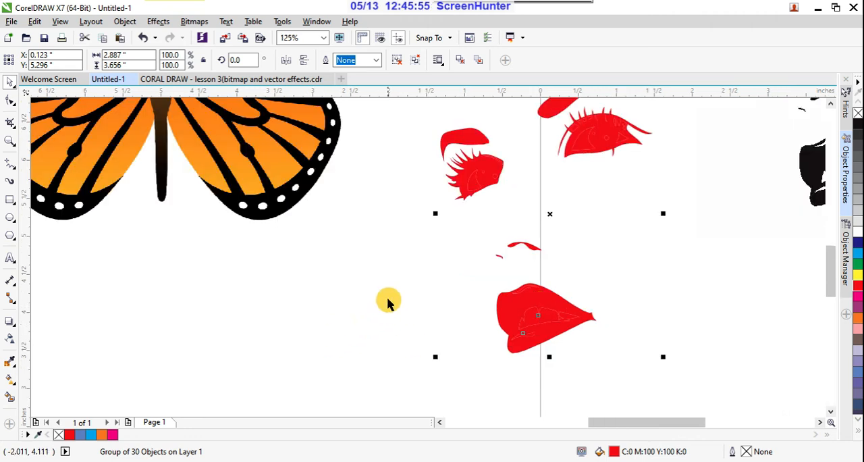
{"action": "scroll", "coordinate": [300, 273], "scroll_direction": "down", "scroll_amount": 2}
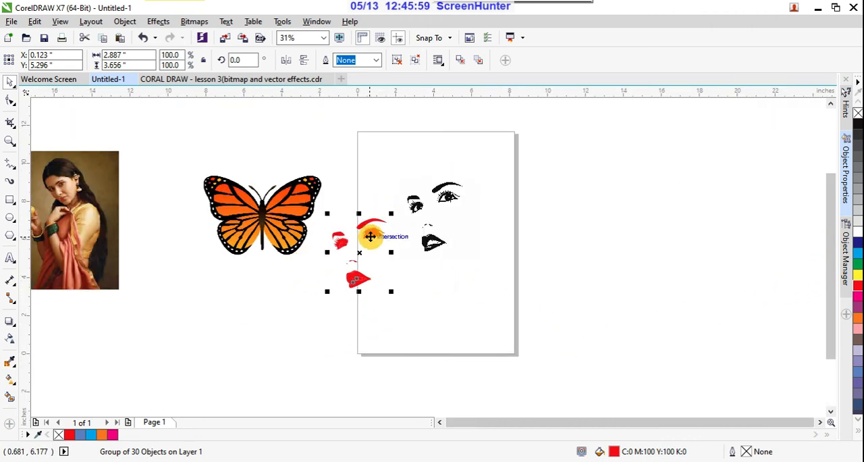
{"action": "scroll", "coordinate": [368, 233], "scroll_direction": "up", "scroll_amount": 2}
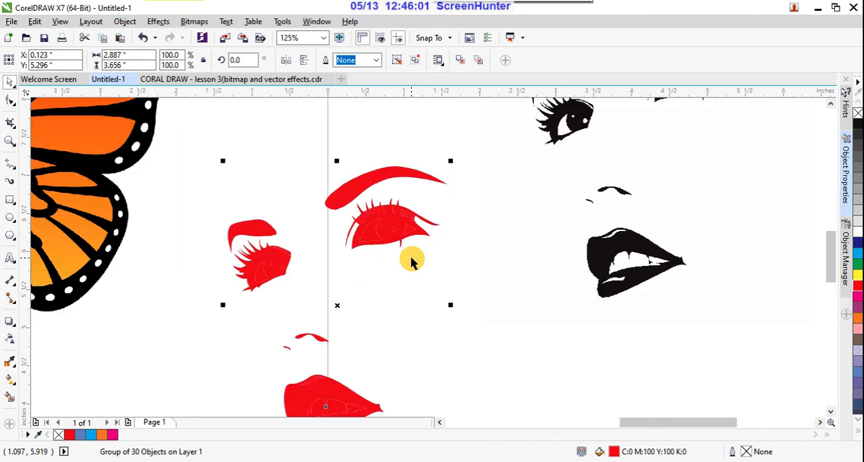
{"action": "key", "text": "Delete"}
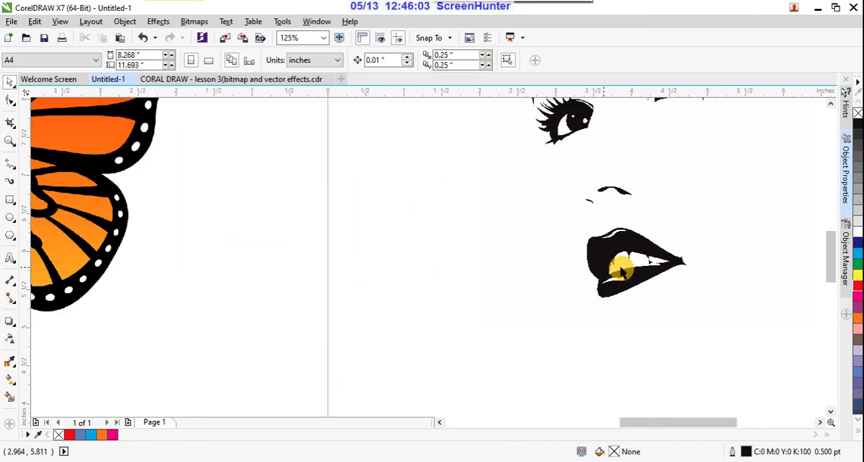
- Start an Outline Trace of the original face bitmap with the Detailed Logo image type
{"action": "left_click", "coordinate": [598, 247]}
{"action": "scroll", "coordinate": [421, 268], "scroll_direction": "down", "scroll_amount": 2}
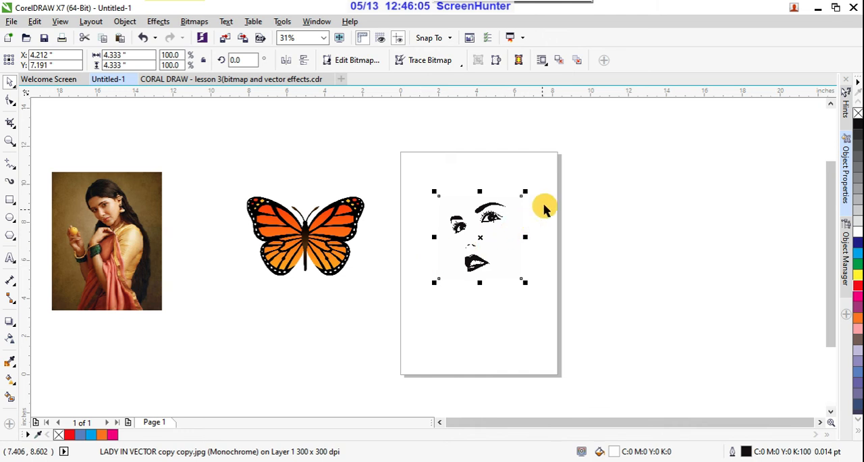
{"action": "left_click", "coordinate": [461, 64]}
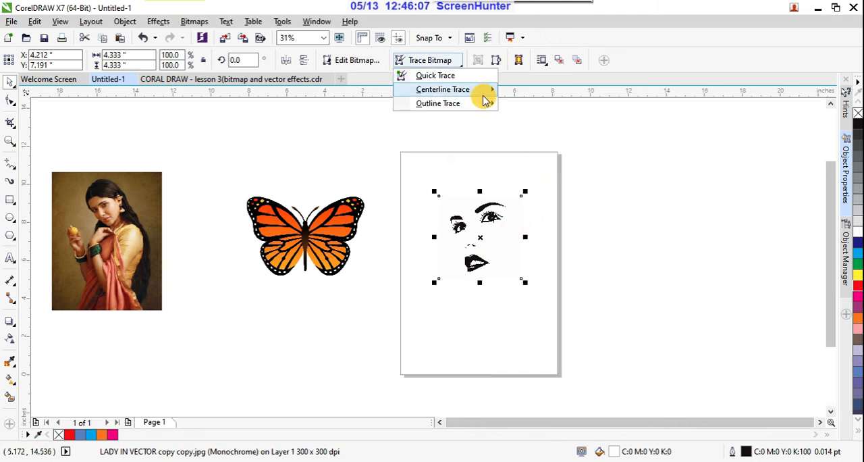
{"action": "mouse_move", "coordinate": [489, 102]}
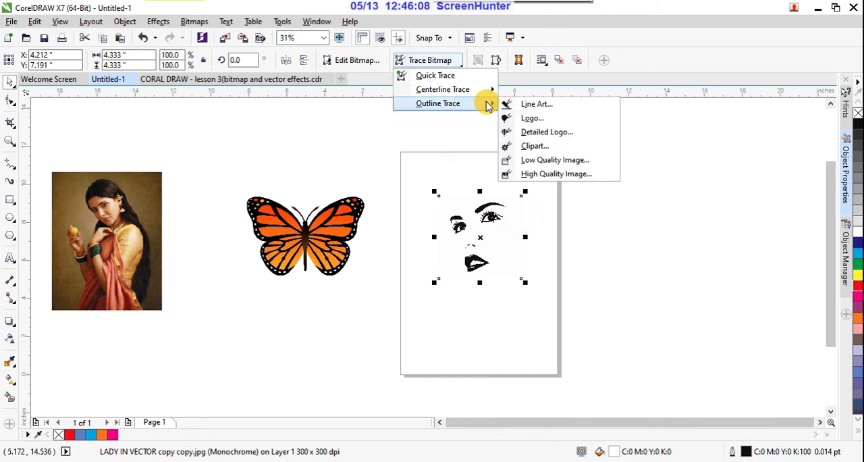
{"action": "left_click", "coordinate": [547, 135]}
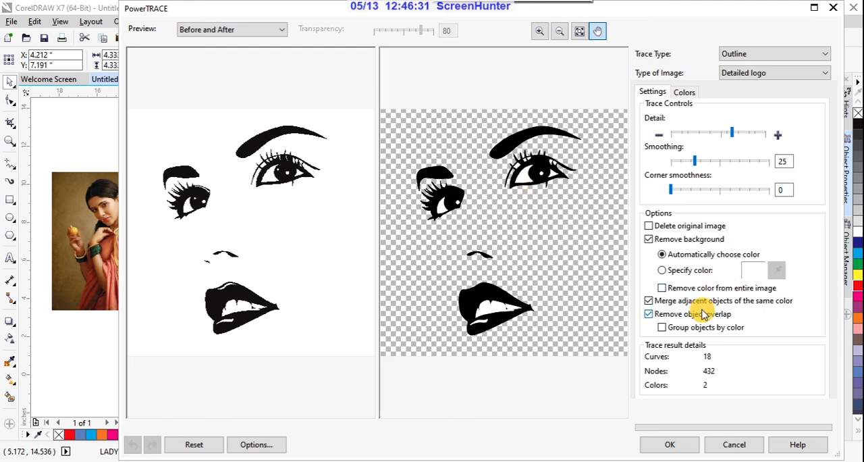
- Enable Remove color from entire image, raise the trace detail to its maximum, and apply the trace
{"action": "left_click", "coordinate": [663, 288]}
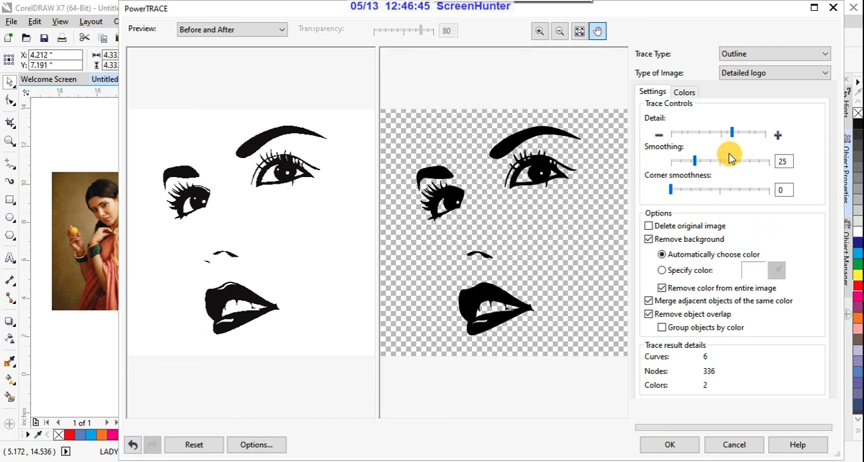
{"action": "left_click_drag", "start_coordinate": [734, 135], "coordinate": [786, 145]}
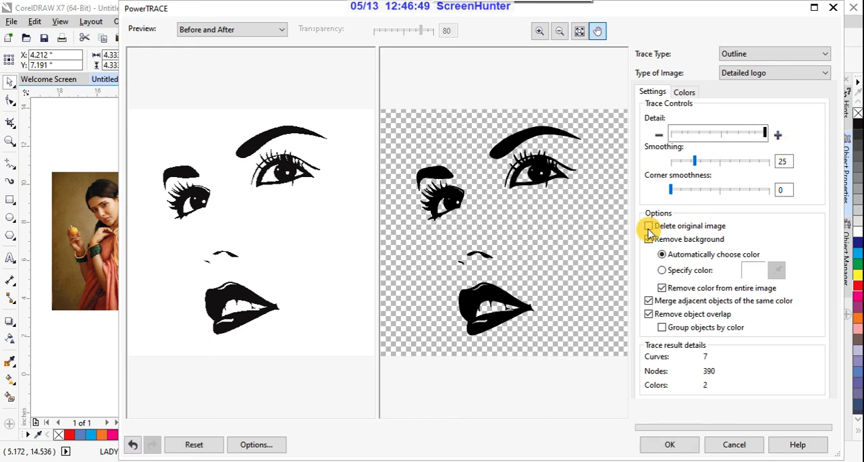
{"action": "scroll", "coordinate": [484, 303], "scroll_direction": "up", "scroll_amount": 3}
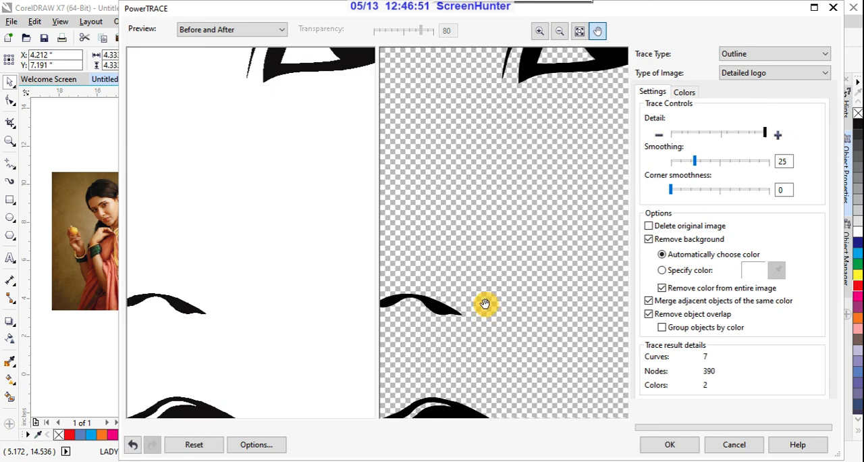
{"action": "scroll", "coordinate": [563, 216], "scroll_direction": "down", "scroll_amount": 5}
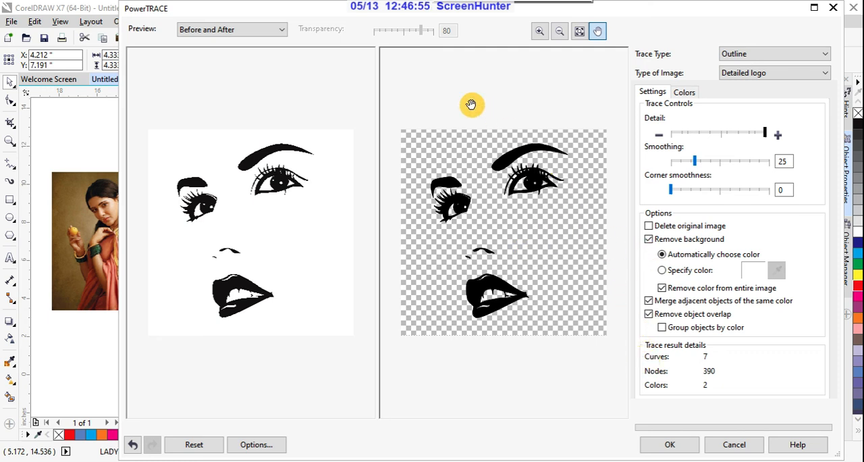
{"action": "left_click", "coordinate": [670, 444]}
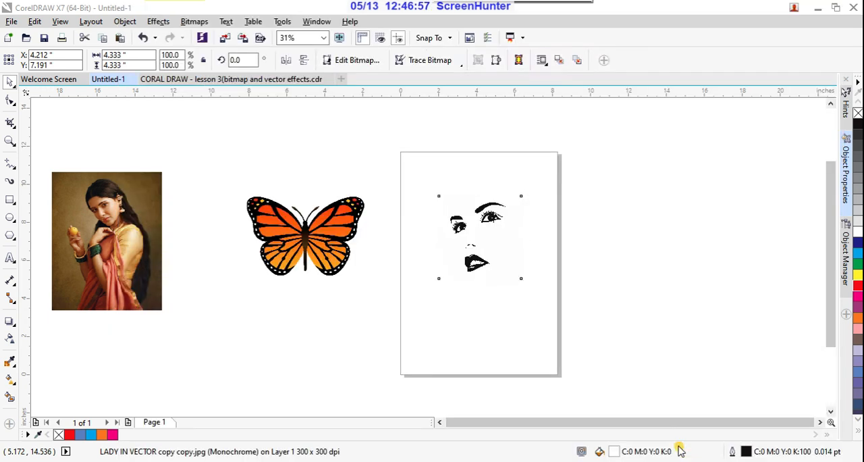
- Separate the new traced face group from the bitmap and arrange the two side by side, with the trace to the bitmap's right
{"action": "left_click_drag", "start_coordinate": [484, 263], "coordinate": [570, 255]}
{"action": "scroll", "coordinate": [511, 266], "scroll_direction": "up", "scroll_amount": 2}
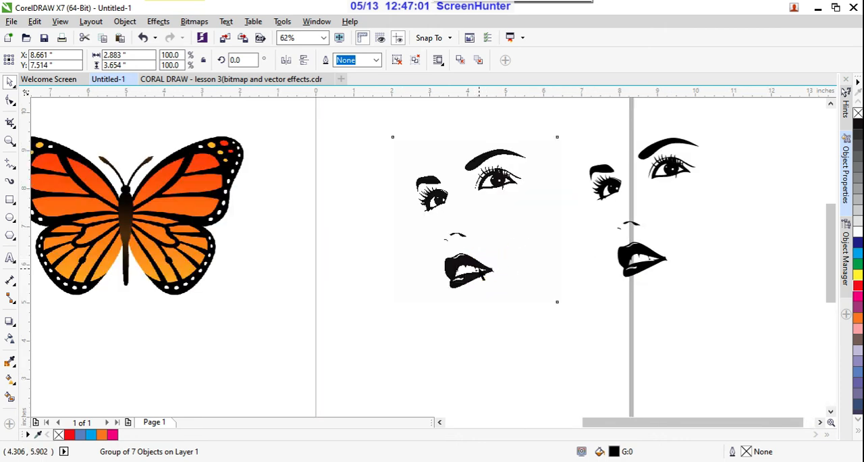
{"action": "left_click_drag", "start_coordinate": [482, 260], "coordinate": [426, 265]}
{"action": "left_click", "coordinate": [424, 323]}
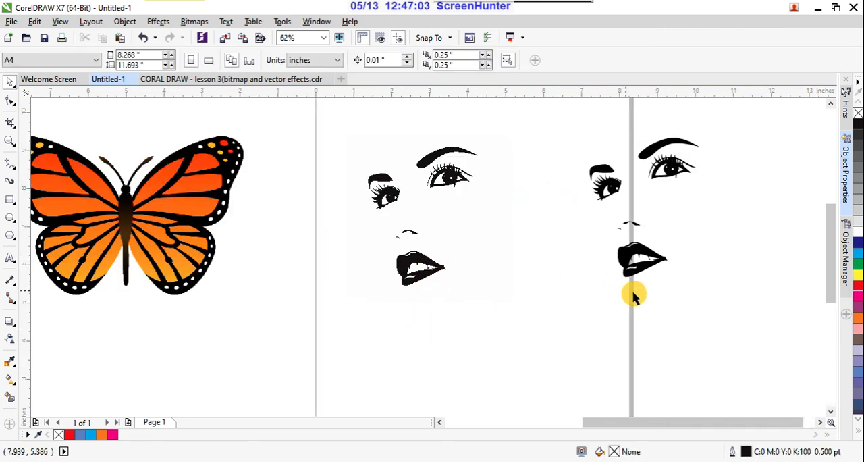
{"action": "left_click_drag", "start_coordinate": [662, 260], "coordinate": [588, 257]}
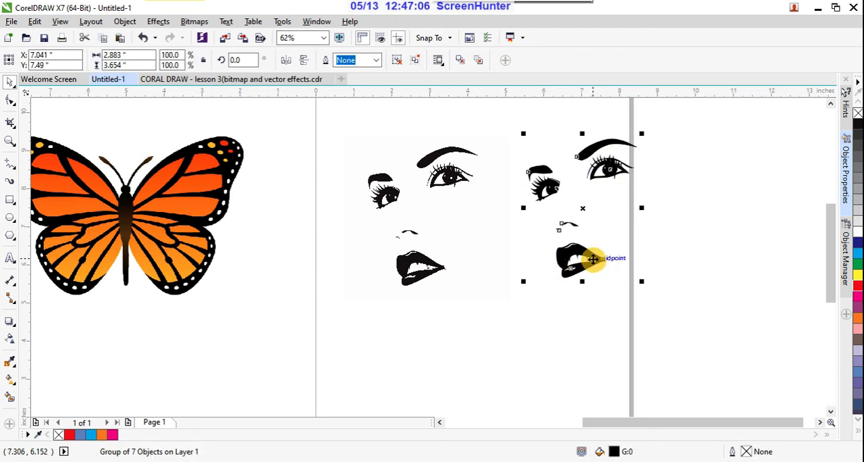
- Fill the traced face group with magenta and compare its lips with those of the bitmap
{"action": "left_click", "coordinate": [857, 299]}
{"action": "left_click", "coordinate": [761, 266]}
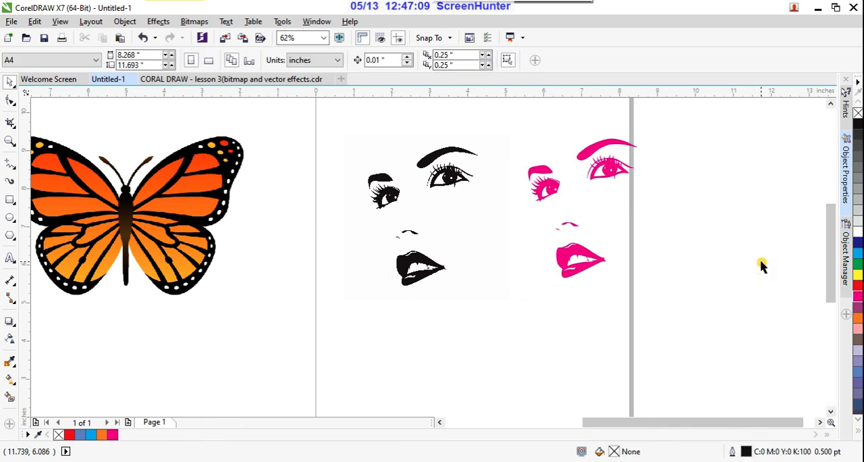
{"action": "scroll", "coordinate": [598, 265], "scroll_direction": "up", "scroll_amount": 3}
{"action": "scroll", "coordinate": [621, 280], "scroll_direction": "down", "scroll_amount": 2}
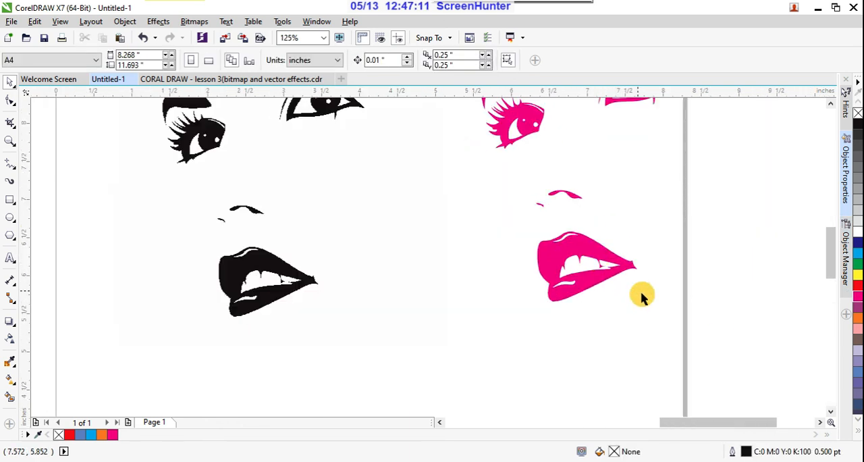
{"action": "scroll", "coordinate": [603, 276], "scroll_direction": "down", "scroll_amount": 1}
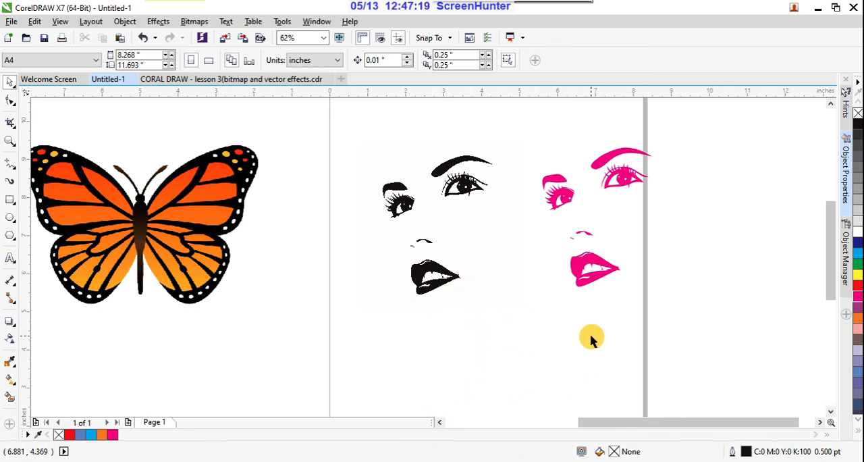
- Recolor the traced face group with cyan (C:100 M:0 Y:0 K:0)
{"action": "left_click", "coordinate": [609, 271]}
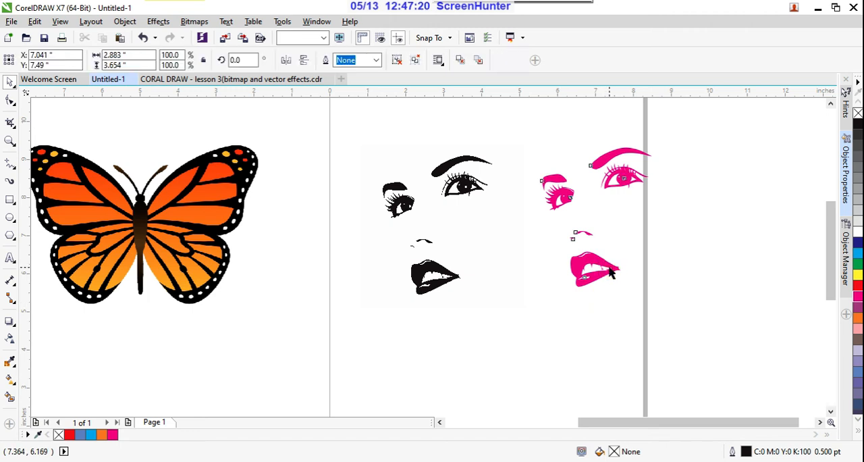
{"action": "left_click", "coordinate": [858, 255]}
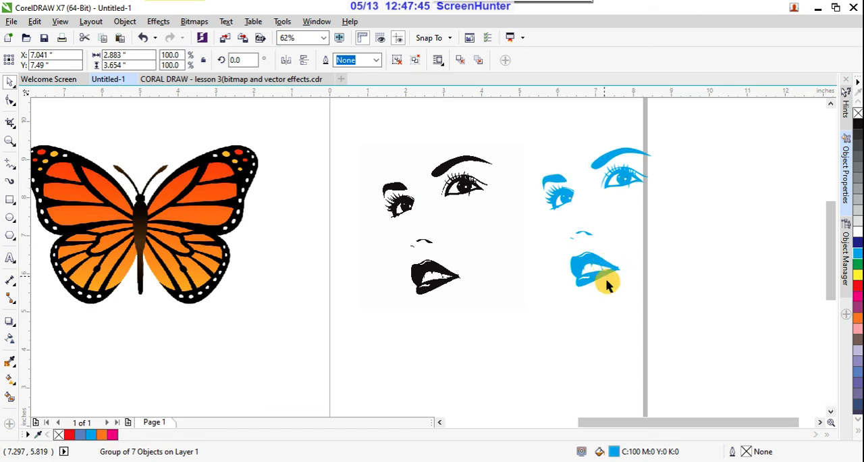
- Make two copies of the cyan face group, one to its lower right filled green and one below the bitmap filled magenta
{"action": "left_click", "coordinate": [606, 271]}
{"action": "left_click_drag", "start_coordinate": [607, 268], "coordinate": [725, 338]}
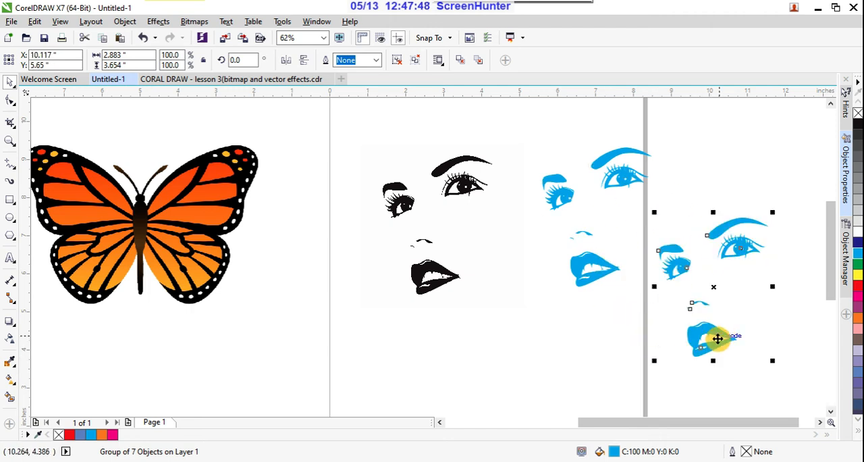
{"action": "left_click", "coordinate": [857, 266]}
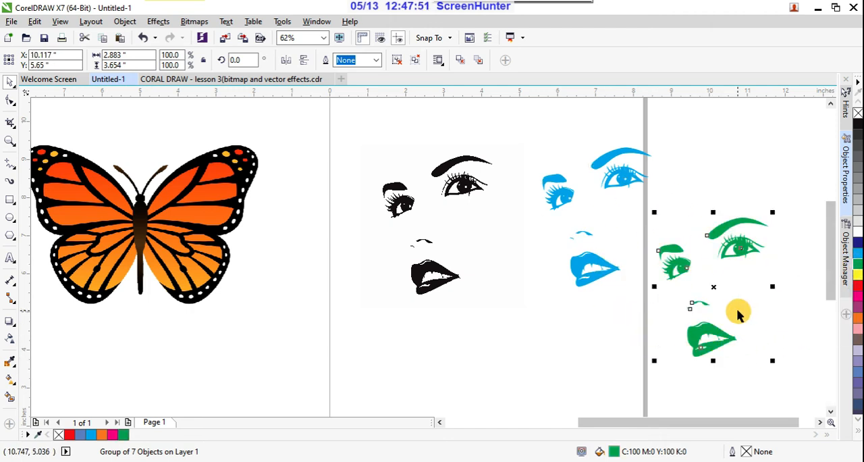
{"action": "left_click_drag", "start_coordinate": [698, 333], "coordinate": [493, 393]}
{"action": "left_click", "coordinate": [857, 295]}
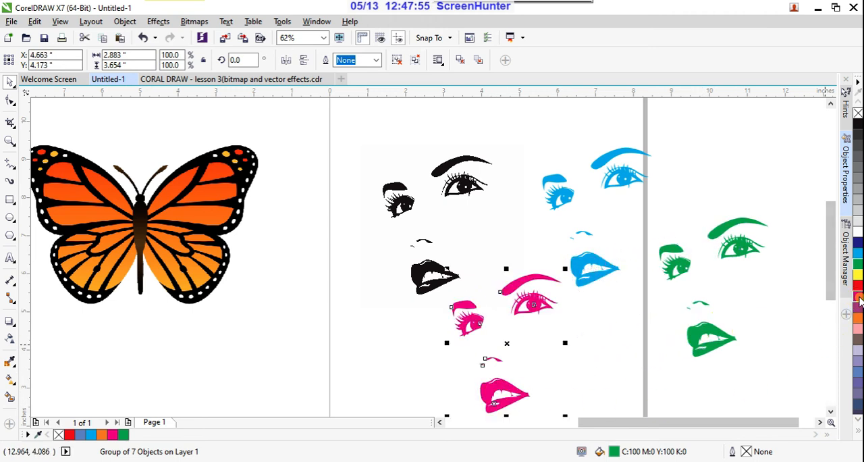
- Compare the edges of the black bitmap lips with those of the magenta vector lips up close
{"action": "left_click", "coordinate": [742, 169]}
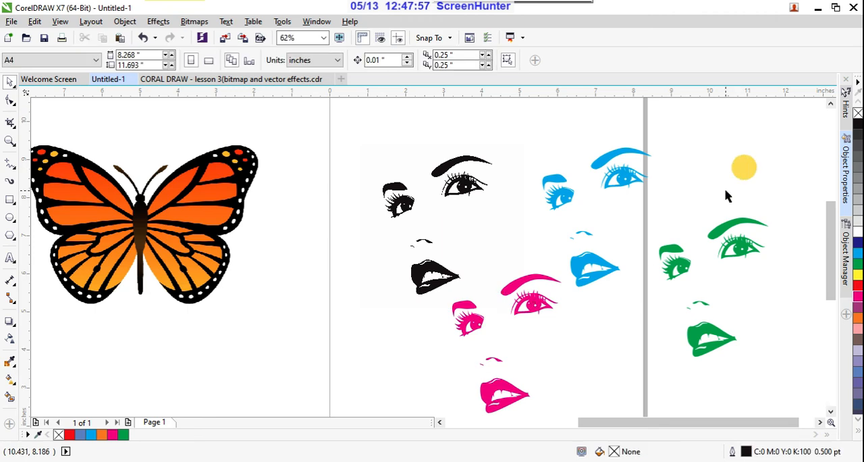
{"action": "scroll", "coordinate": [727, 193], "scroll_direction": "down", "scroll_amount": 2}
{"action": "scroll", "coordinate": [716, 255], "scroll_direction": "up", "scroll_amount": 2}
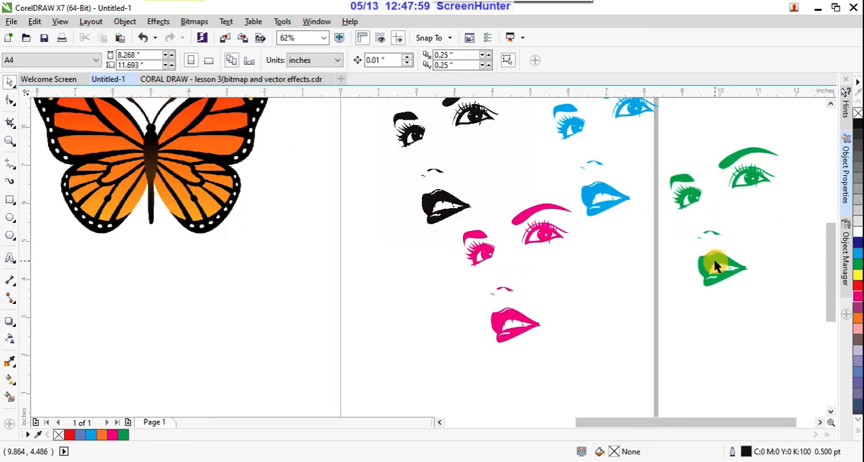
{"action": "scroll", "coordinate": [539, 276], "scroll_direction": "up", "scroll_amount": 1}
{"action": "scroll", "coordinate": [563, 283], "scroll_direction": "down", "scroll_amount": 1}
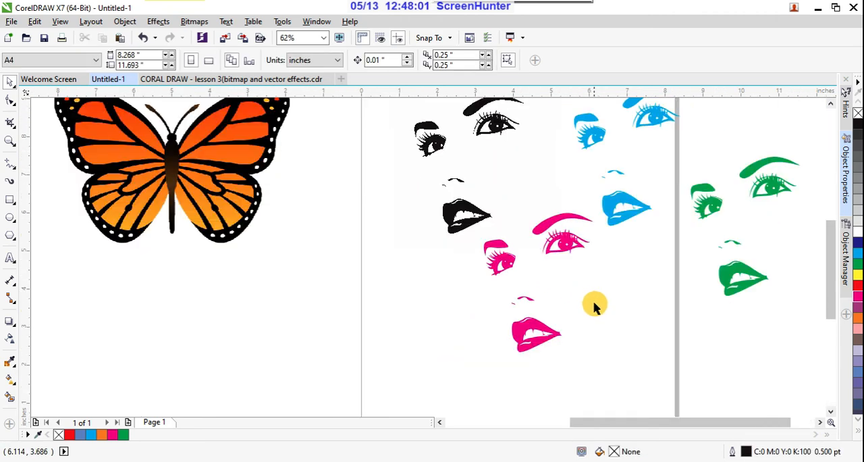
{"action": "left_click", "coordinate": [474, 215]}
{"action": "scroll", "coordinate": [471, 213], "scroll_direction": "up", "scroll_amount": 2}
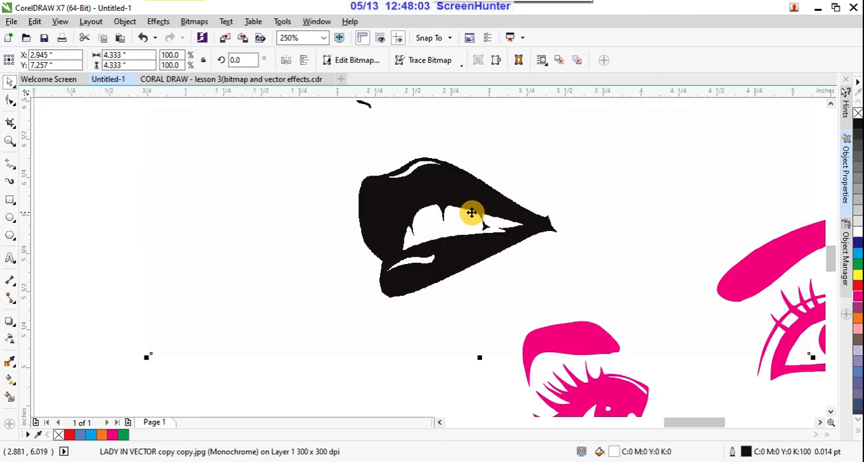
{"action": "scroll", "coordinate": [471, 213], "scroll_direction": "down", "scroll_amount": 2}
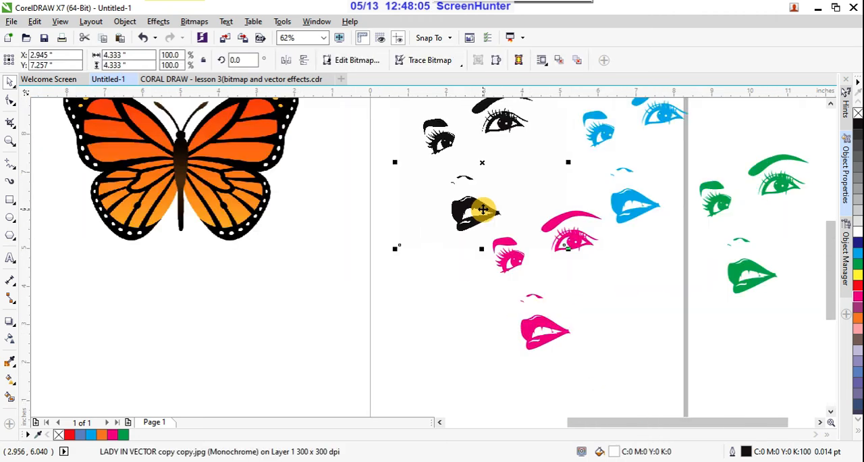
{"action": "scroll", "coordinate": [555, 337], "scroll_direction": "up", "scroll_amount": 2}
{"action": "scroll", "coordinate": [554, 338], "scroll_direction": "up", "scroll_amount": 2}
{"action": "scroll", "coordinate": [598, 305], "scroll_direction": "down", "scroll_amount": 6}
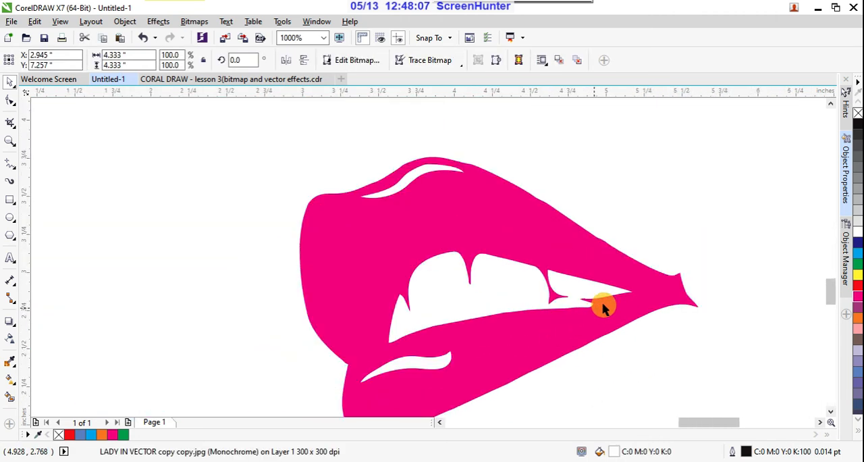
- Move the face bitmap and its three colored vector copies to the left of the portrait photo, and place the butterfly bitmap on the page
{"action": "left_click_drag", "start_coordinate": [611, 302], "coordinate": [552, 205]}
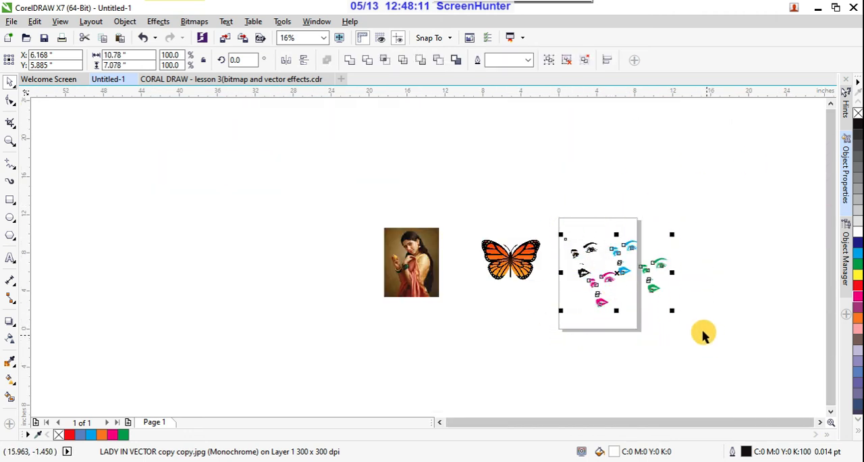
{"action": "left_click_drag", "start_coordinate": [626, 271], "coordinate": [324, 263]}
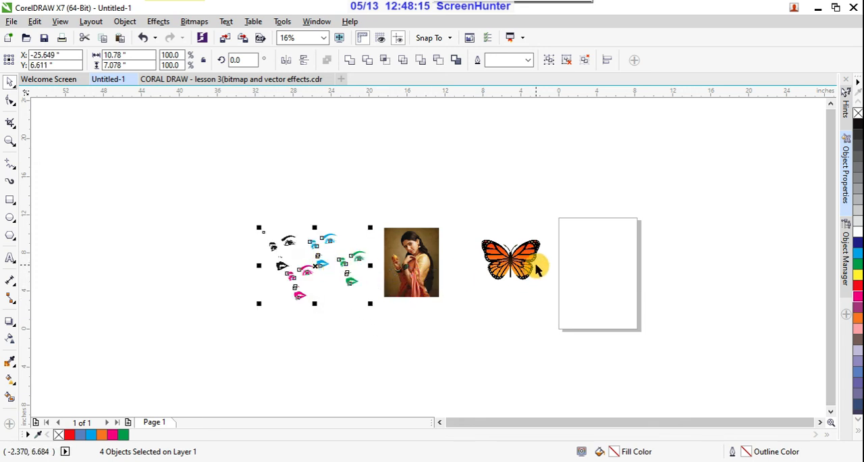
{"action": "scroll", "coordinate": [536, 270], "scroll_direction": "up", "scroll_amount": 2}
{"action": "left_click", "coordinate": [517, 259]}
{"action": "left_click_drag", "start_coordinate": [524, 256], "coordinate": [677, 251]}
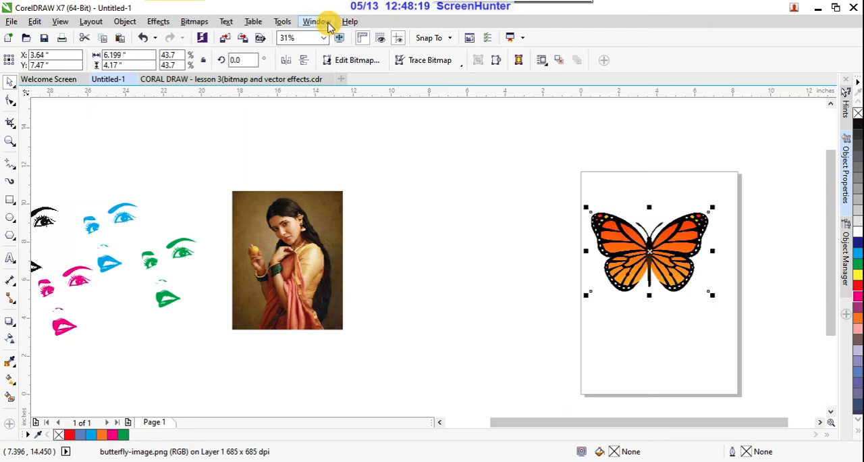
- Start a Clipart outline trace of the butterfly, reducing the bitmap, and compare the wing edges in the before and after previews
{"action": "left_click", "coordinate": [463, 67]}
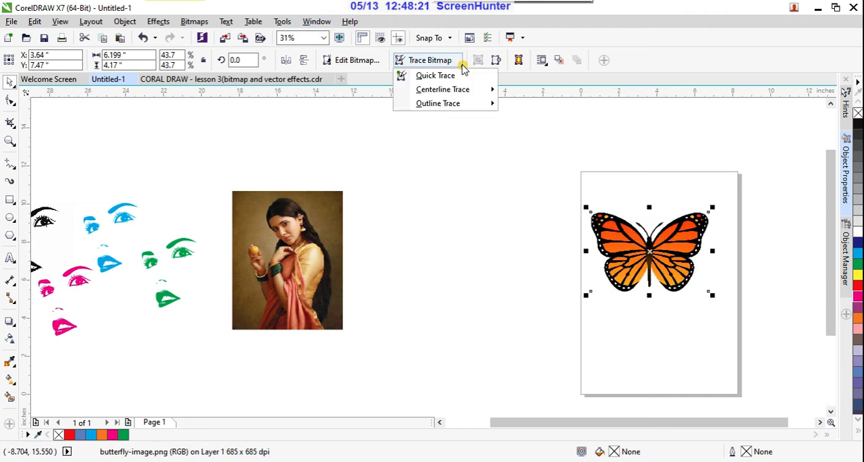
{"action": "mouse_move", "coordinate": [493, 102]}
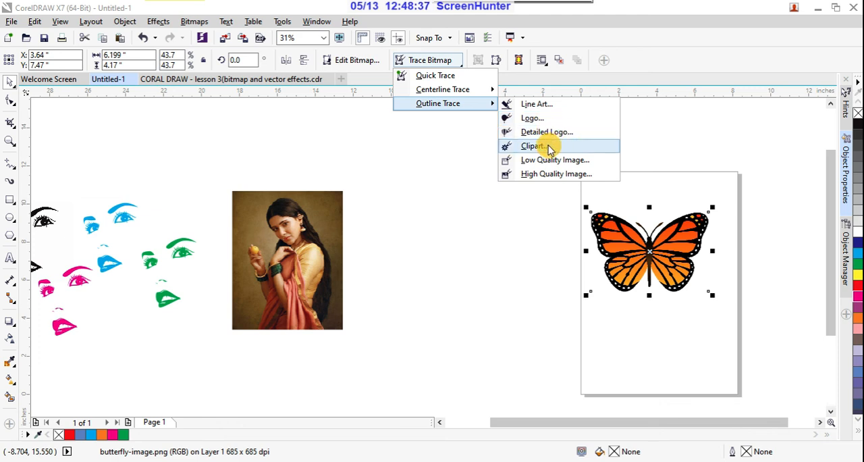
{"action": "left_click", "coordinate": [533, 146]}
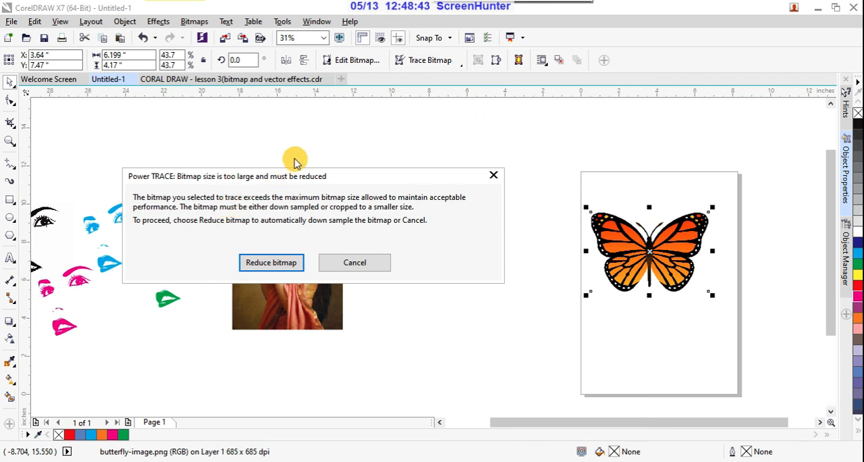
{"action": "left_click", "coordinate": [282, 266]}
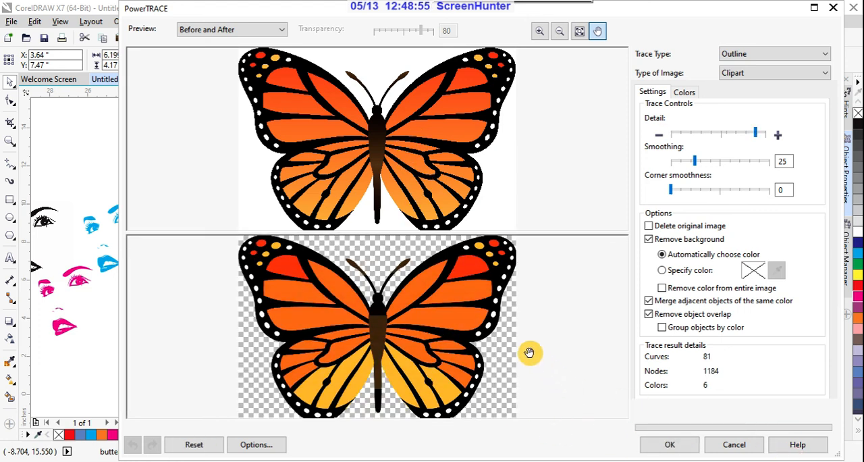
{"action": "scroll", "coordinate": [490, 265], "scroll_direction": "up", "scroll_amount": 5}
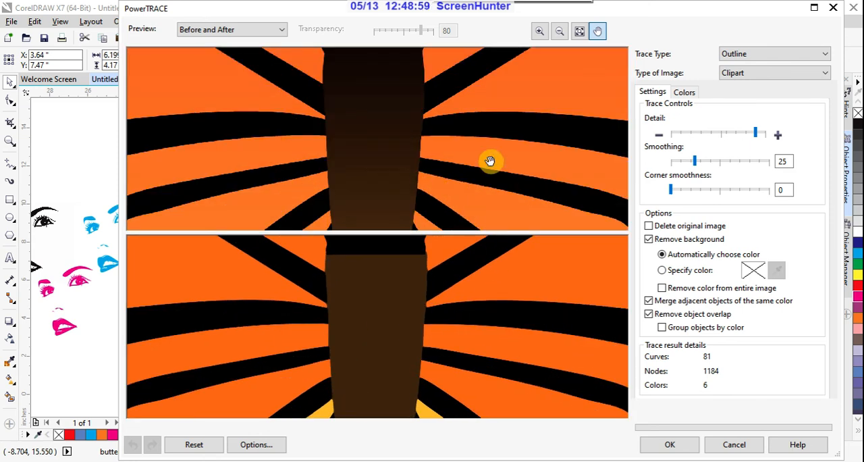
{"action": "left_click_drag", "start_coordinate": [488, 160], "coordinate": [279, 135]}
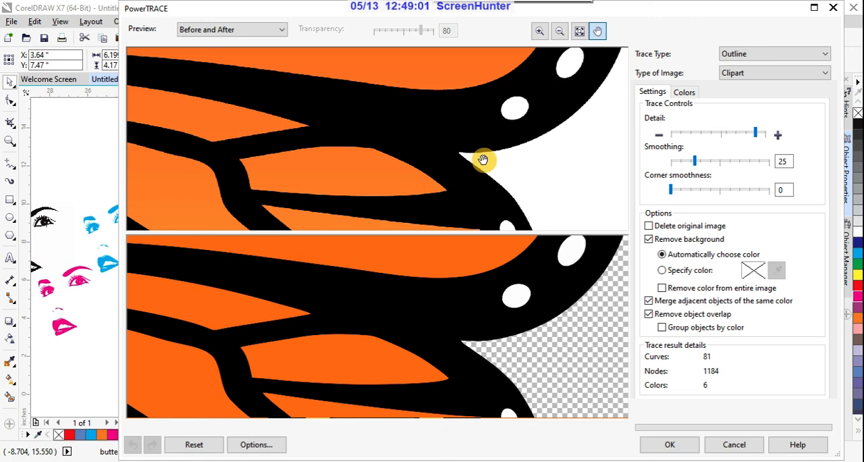
{"action": "scroll", "coordinate": [482, 161], "scroll_direction": "up", "scroll_amount": 2}
{"action": "left_click_drag", "start_coordinate": [484, 167], "coordinate": [457, 114]}
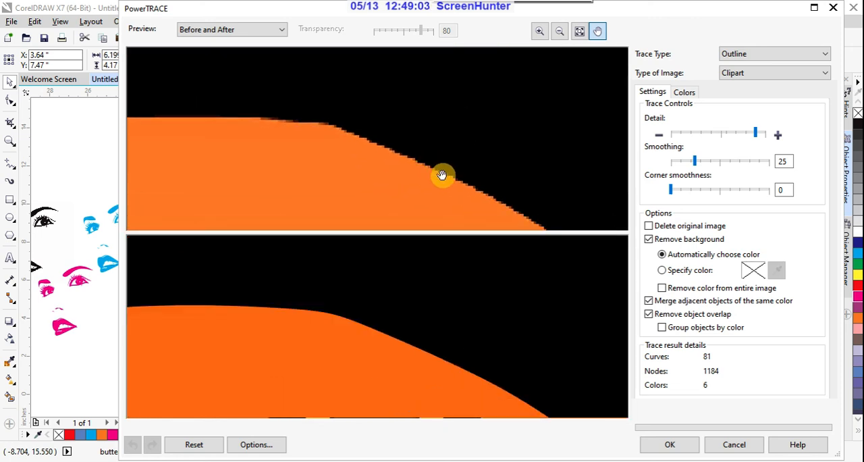
{"action": "scroll", "coordinate": [449, 166], "scroll_direction": "down", "scroll_amount": 5}
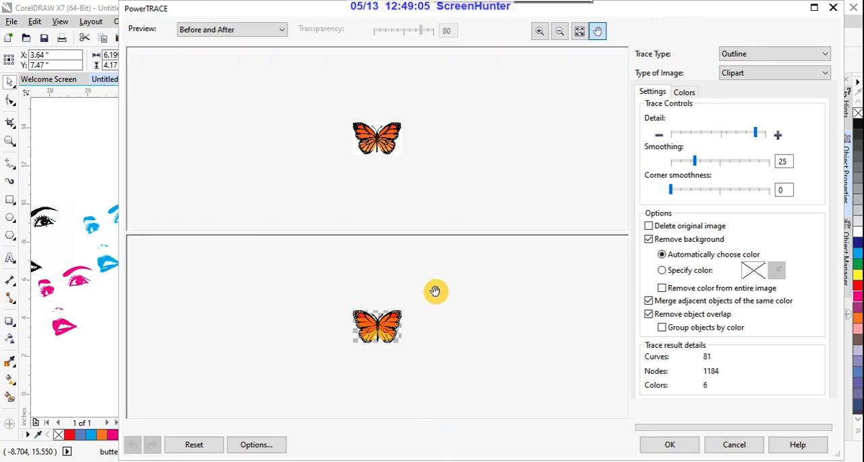
{"action": "scroll", "coordinate": [382, 344], "scroll_direction": "up", "scroll_amount": 2}
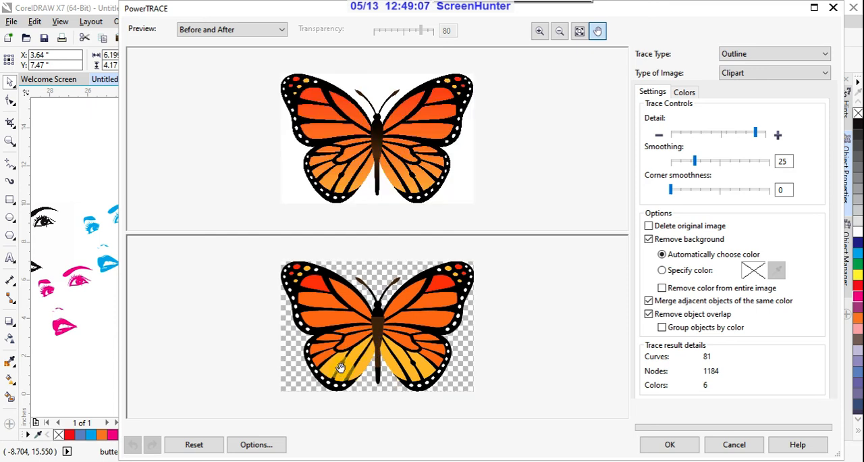
- Try switching off background removal for the butterfly trace and turn the option back on
{"action": "left_click", "coordinate": [649, 240]}
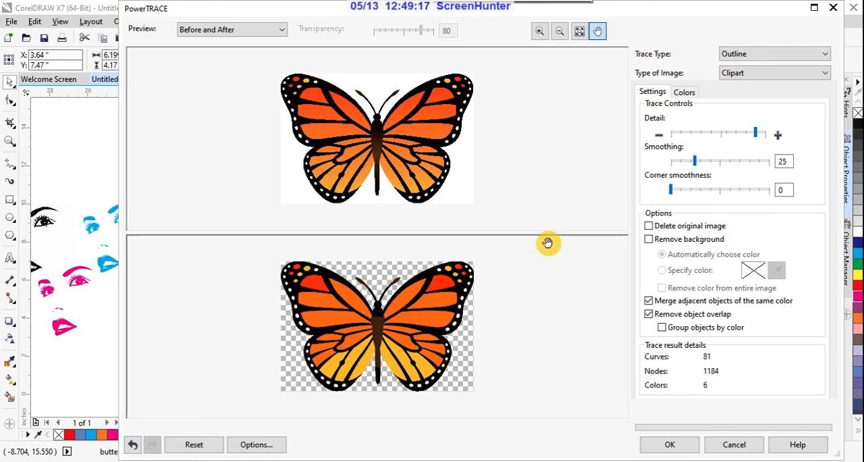
{"action": "left_click", "coordinate": [649, 243]}
{"action": "left_click", "coordinate": [650, 243]}
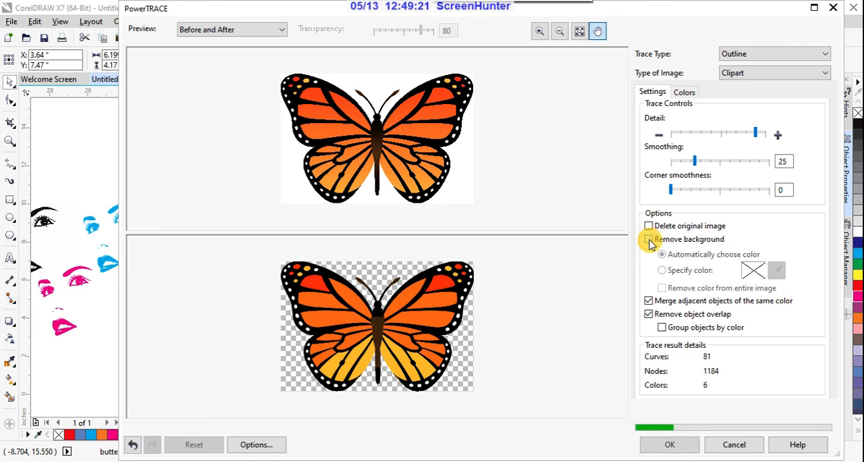
{"action": "left_click", "coordinate": [649, 242]}
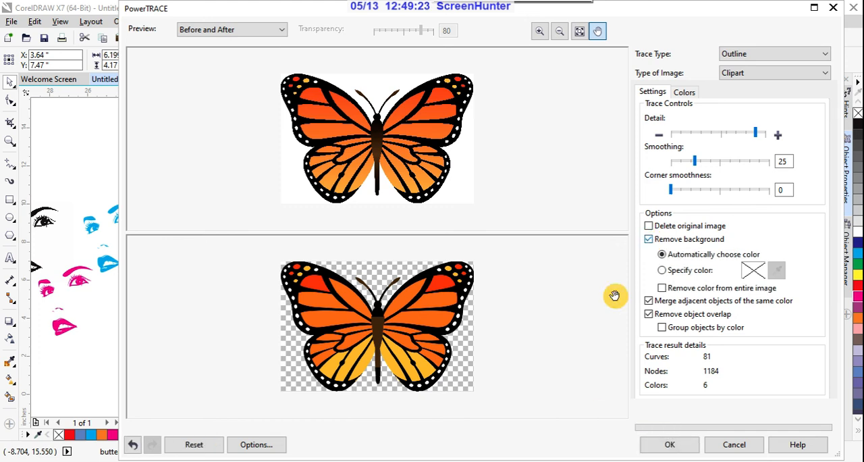
{"action": "left_click", "coordinate": [649, 241]}
{"action": "left_click", "coordinate": [648, 242]}
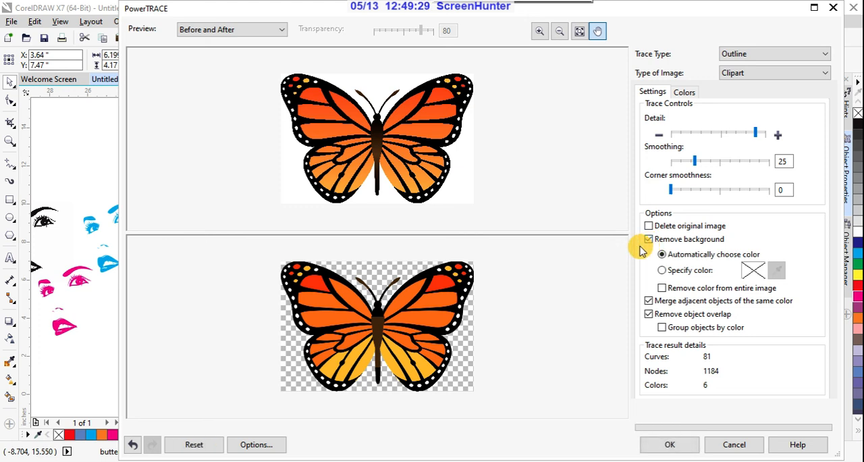
- Trace the butterfly at maximum detail and move the traced group off the page to the left of the original bitmap
{"action": "left_click", "coordinate": [756, 134]}
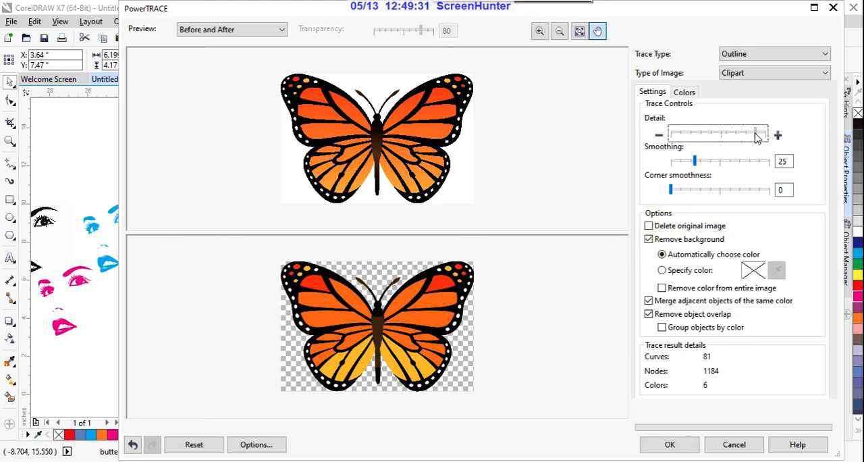
{"action": "left_click_drag", "start_coordinate": [775, 141], "coordinate": [775, 141]}
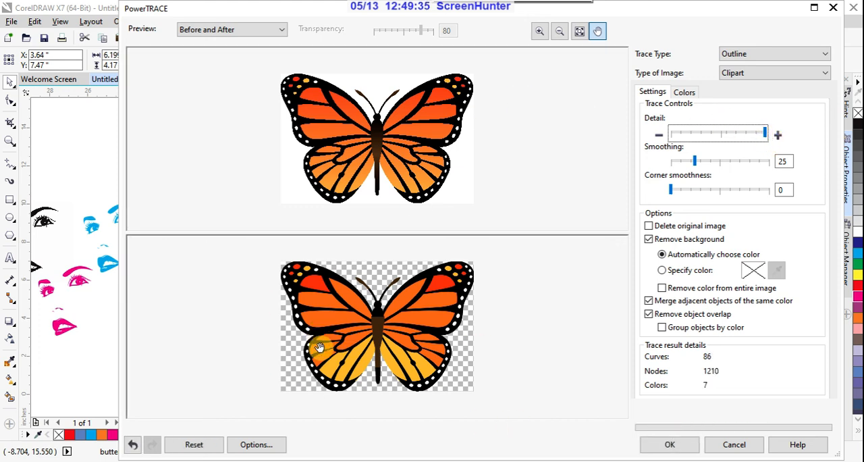
{"action": "left_click", "coordinate": [669, 446]}
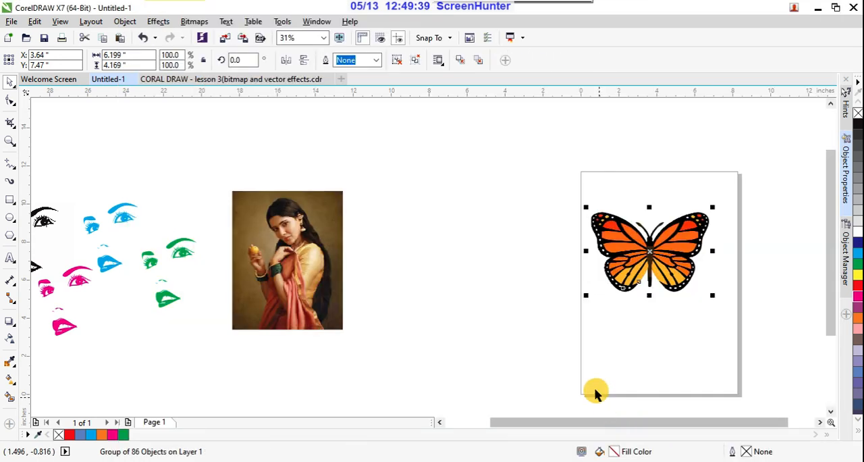
{"action": "mouse_move", "coordinate": [650, 282]}
{"action": "left_mouse_down"}
{"action": "mouse_move", "coordinate": [632, 289]}
{"action": "mouse_move", "coordinate": [527, 267]}
{"action": "left_mouse_up"}
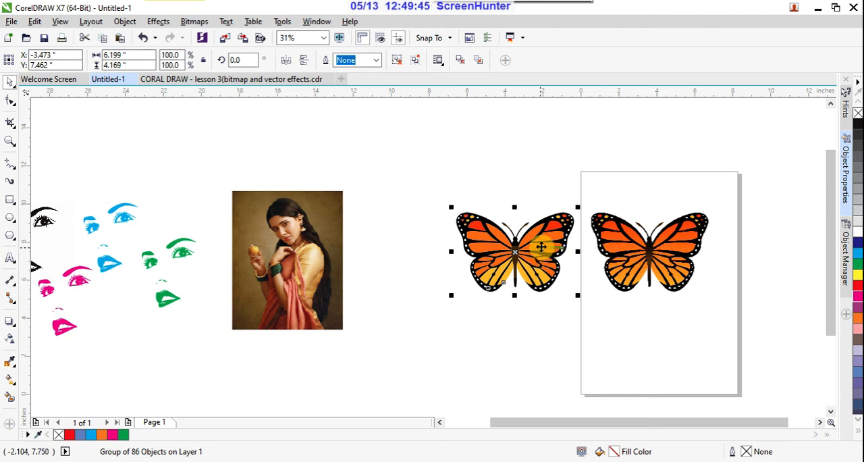
- Try filling the traced butterfly group with green (C:100 M:0 Y:100 K:0) and undo the fill
{"action": "left_click", "coordinate": [859, 264]}
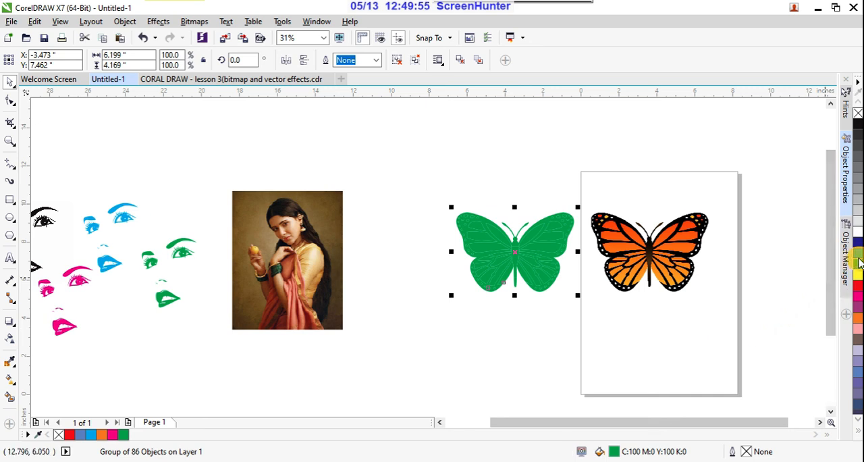
{"action": "key", "text": "ctrl+z"}
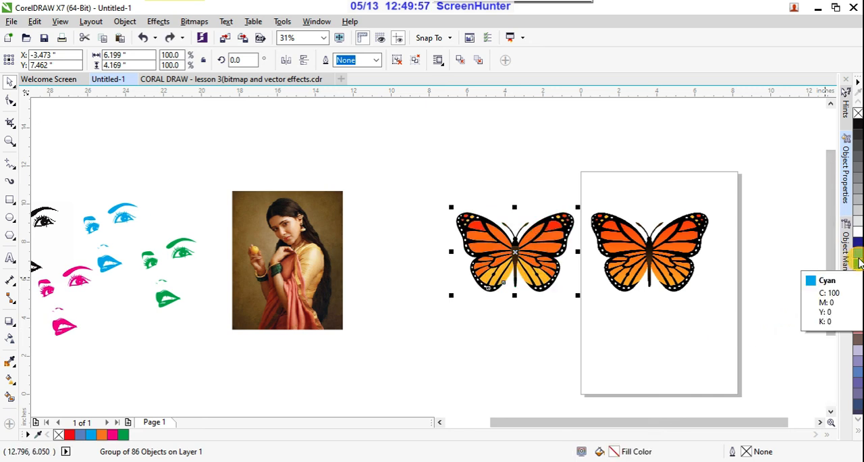
{"action": "scroll", "coordinate": [540, 237], "scroll_direction": "up", "scroll_amount": 2}
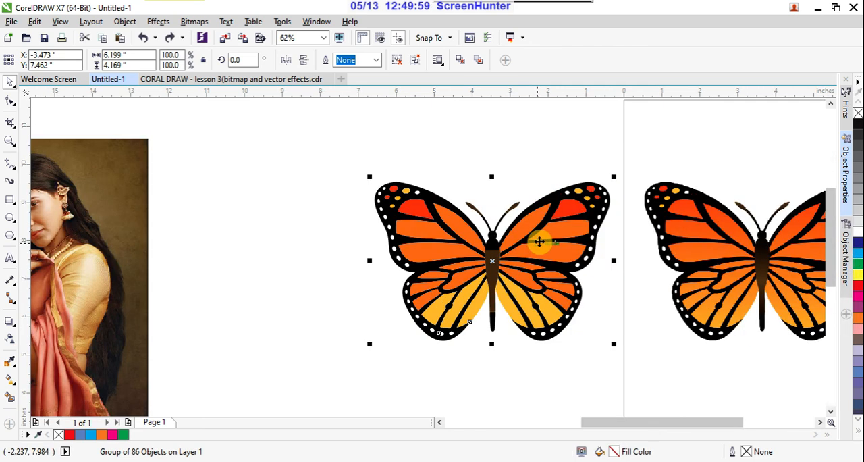
- Move both butterflies below the face artwork and place the portrait photo on the page
{"action": "scroll", "coordinate": [562, 237], "scroll_direction": "down", "scroll_amount": 2}
{"action": "scroll", "coordinate": [561, 236], "scroll_direction": "down", "scroll_amount": 2}
{"action": "left_click_drag", "start_coordinate": [513, 201], "coordinate": [640, 307]}
{"action": "left_click_drag", "start_coordinate": [620, 248], "coordinate": [389, 346]}
{"action": "left_click", "coordinate": [427, 246]}
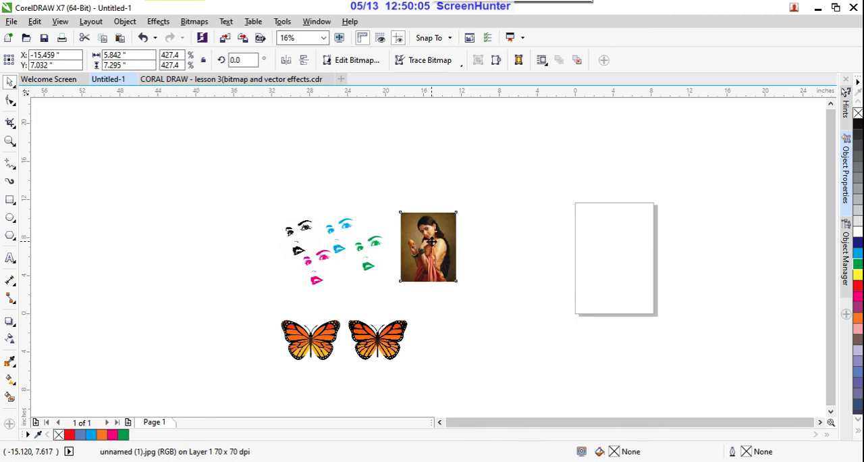
{"action": "left_click_drag", "start_coordinate": [426, 246], "coordinate": [618, 247]}
- Start a High Quality Image outline trace of the portrait photo and raise the detail to maximum
{"action": "scroll", "coordinate": [649, 251], "scroll_direction": "up", "scroll_amount": 2}
{"action": "scroll", "coordinate": [619, 248], "scroll_direction": "up", "scroll_amount": 2}
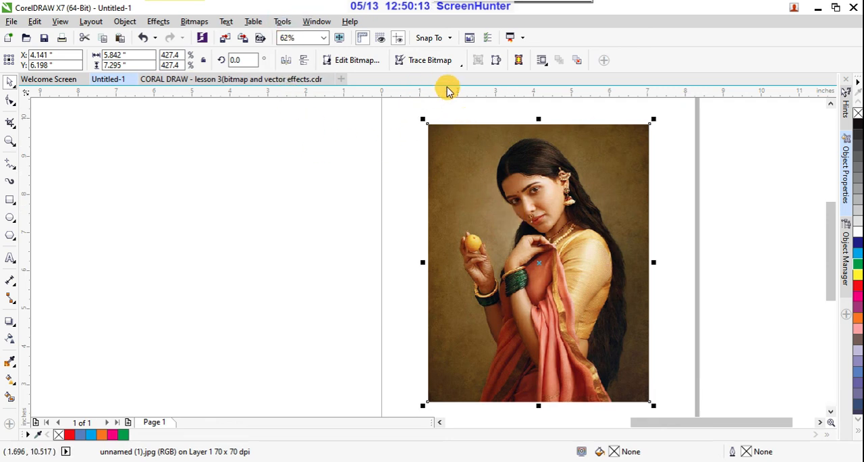
{"action": "left_click", "coordinate": [461, 65]}
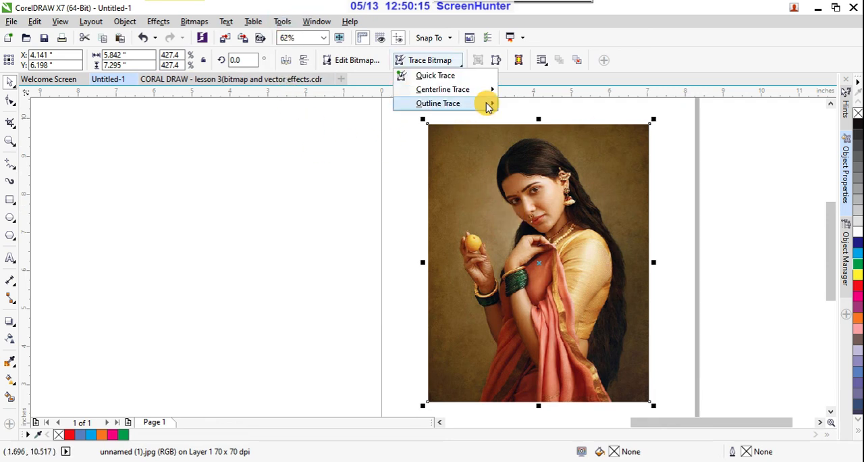
{"action": "mouse_move", "coordinate": [486, 104]}
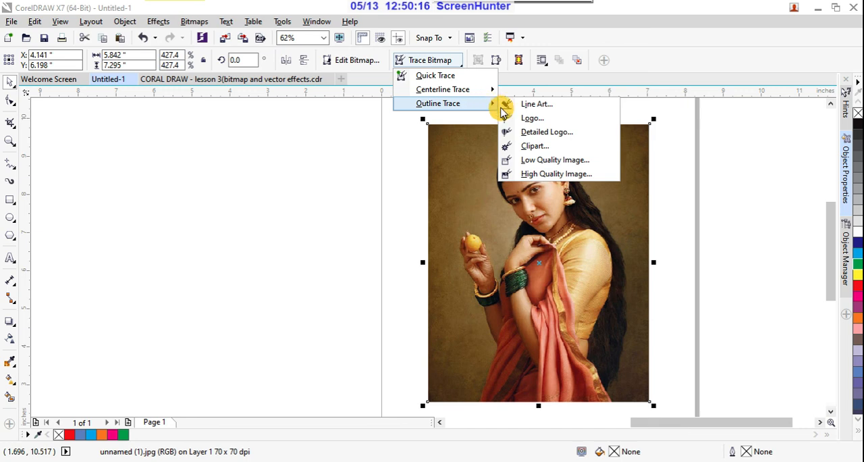
{"action": "left_click", "coordinate": [545, 177]}
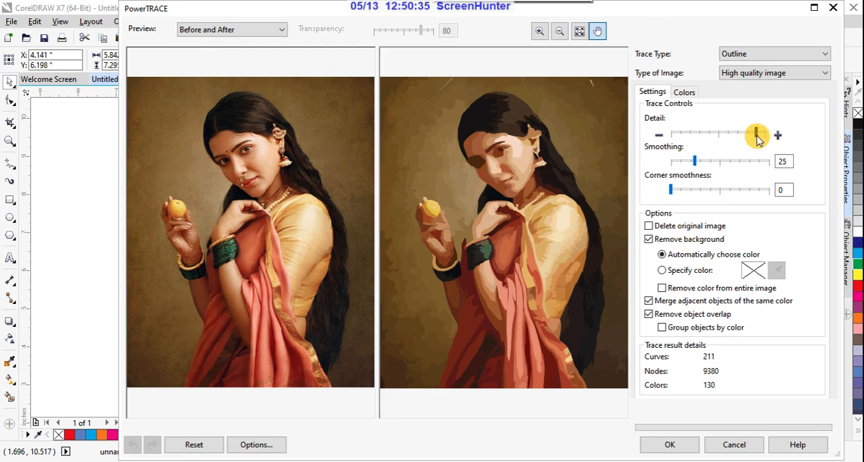
{"action": "left_click_drag", "start_coordinate": [757, 135], "coordinate": [770, 143]}
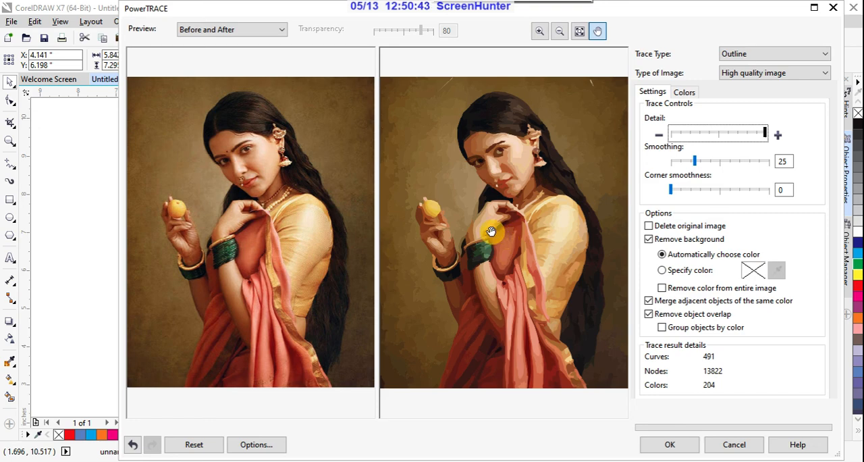
- Compare the face, eyes and hair in the original portrait with the traced preview at close range
{"action": "scroll", "coordinate": [253, 165], "scroll_direction": "up", "scroll_amount": 1}
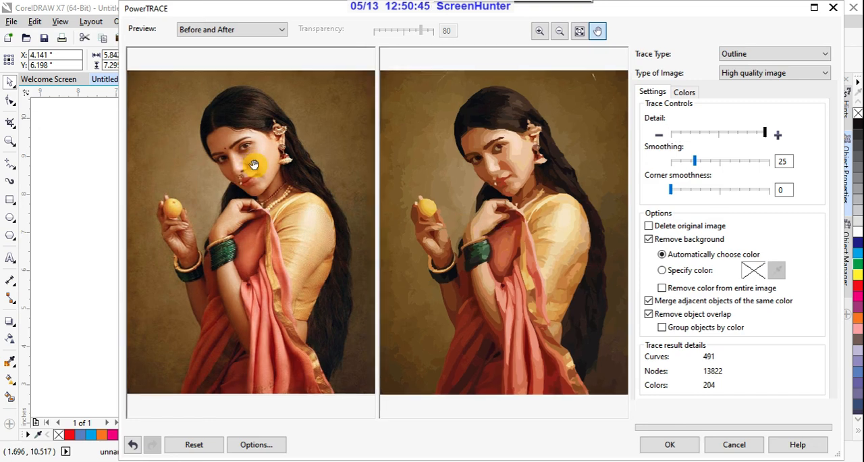
{"action": "scroll", "coordinate": [254, 164], "scroll_direction": "up", "scroll_amount": 3}
{"action": "left_click_drag", "start_coordinate": [264, 162], "coordinate": [312, 342]}
{"action": "scroll", "coordinate": [290, 223], "scroll_direction": "down", "scroll_amount": 4}
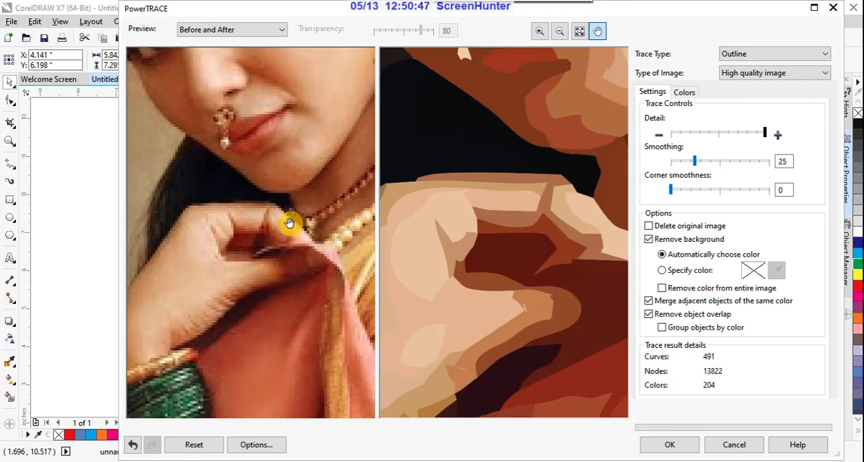
{"action": "left_click_drag", "start_coordinate": [297, 208], "coordinate": [293, 282]}
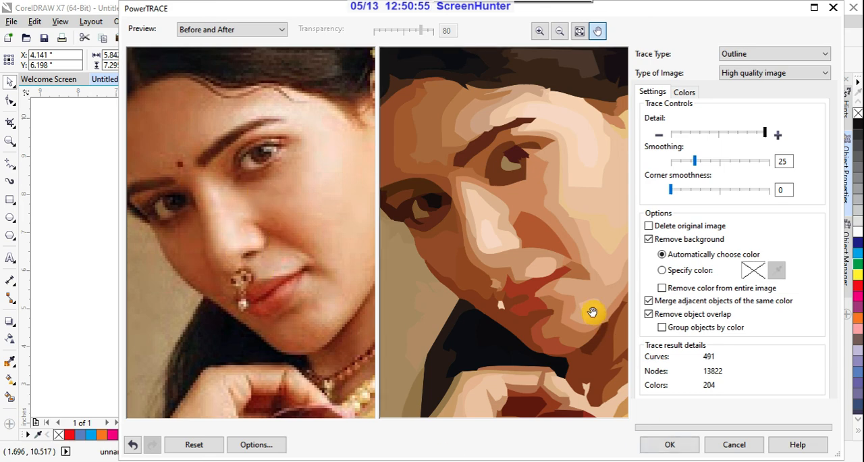
{"action": "left_click_drag", "start_coordinate": [553, 261], "coordinate": [546, 315]}
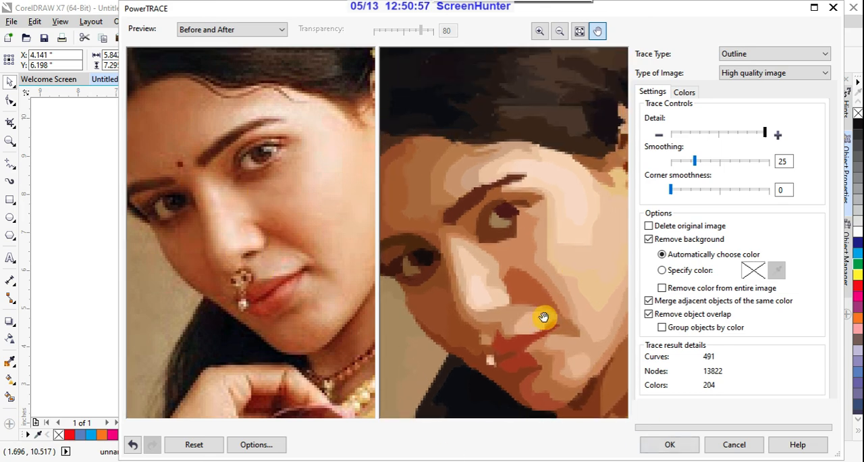
{"action": "scroll", "coordinate": [564, 278], "scroll_direction": "up", "scroll_amount": 1}
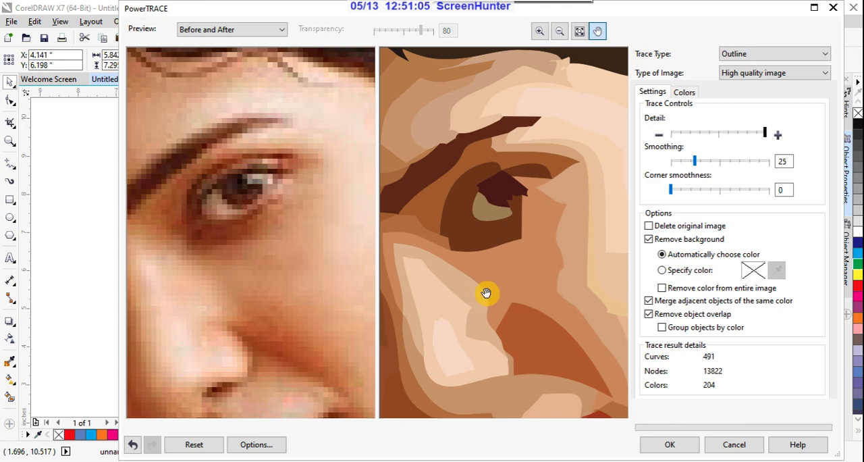
{"action": "left_click_drag", "start_coordinate": [517, 228], "coordinate": [544, 299]}
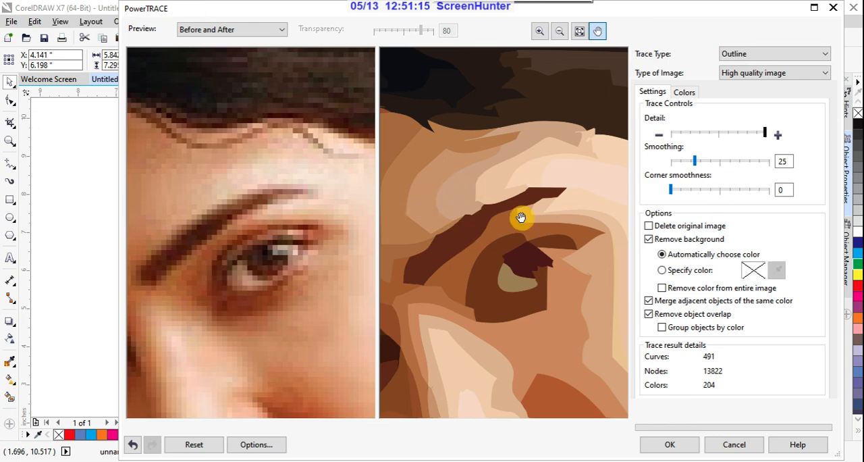
{"action": "scroll", "coordinate": [521, 217], "scroll_direction": "down", "scroll_amount": 2}
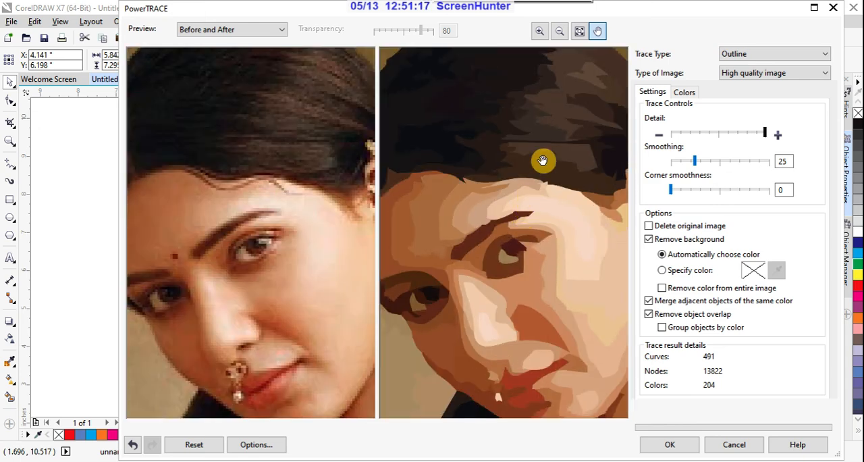
{"action": "left_click_drag", "start_coordinate": [543, 161], "coordinate": [523, 315]}
{"action": "scroll", "coordinate": [538, 226], "scroll_direction": "up", "scroll_amount": 1}
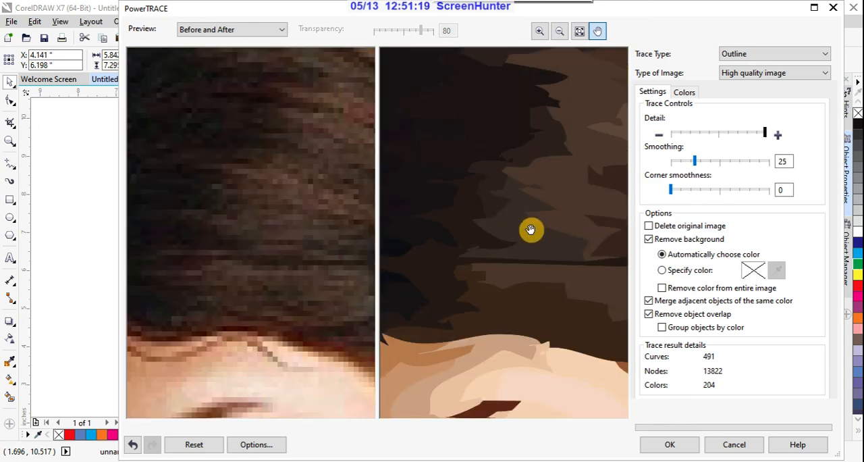
{"action": "scroll", "coordinate": [533, 227], "scroll_direction": "down", "scroll_amount": 3}
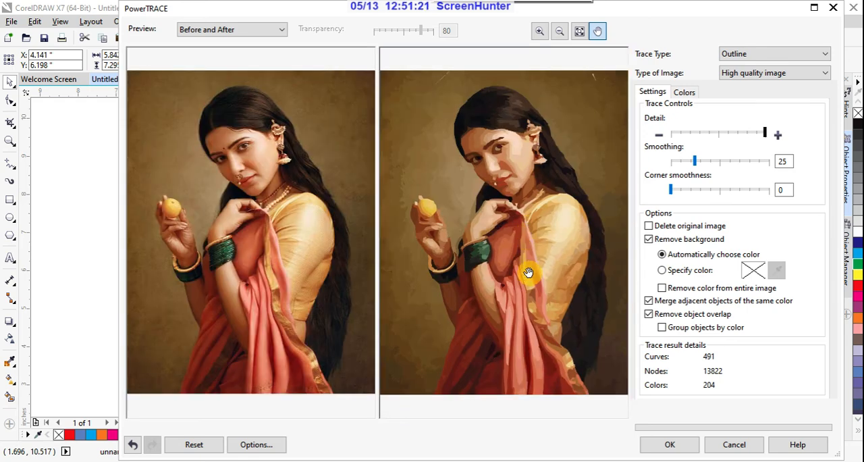
- Compare the hand, green bangles, necklace and sari folds between the original and the traced preview
{"action": "scroll", "coordinate": [574, 307], "scroll_direction": "up", "scroll_amount": 3}
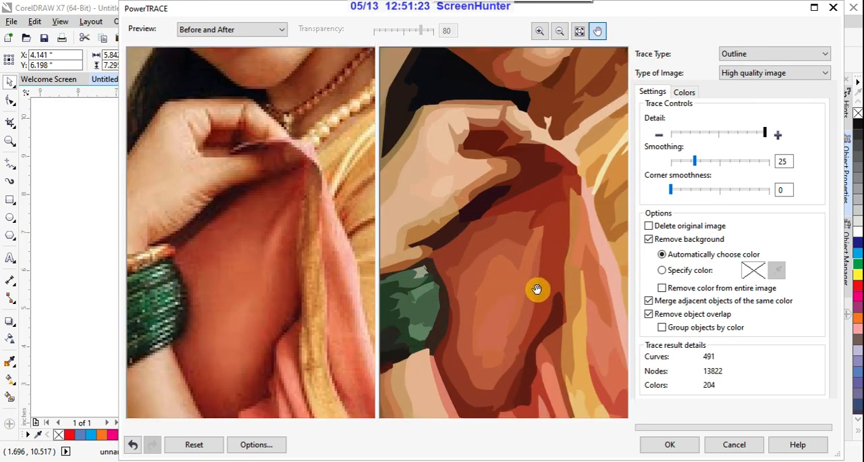
{"action": "scroll", "coordinate": [536, 289], "scroll_direction": "up", "scroll_amount": 2}
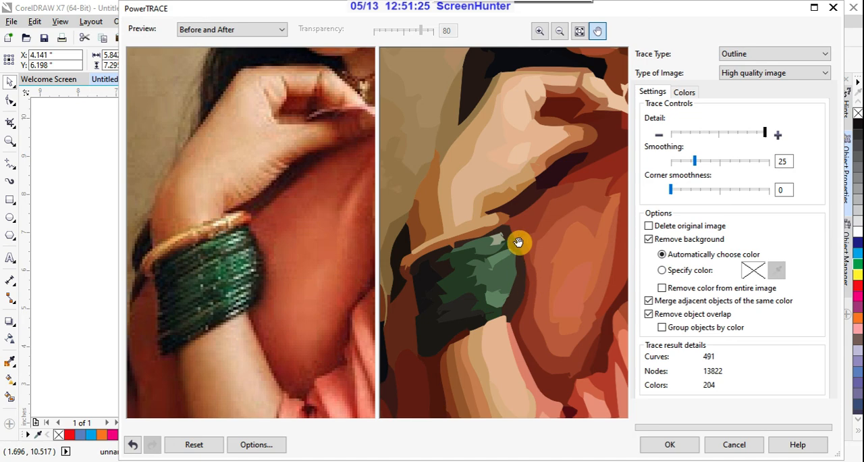
{"action": "left_click_drag", "start_coordinate": [523, 226], "coordinate": [483, 280]}
{"action": "left_click_drag", "start_coordinate": [533, 244], "coordinate": [501, 262]}
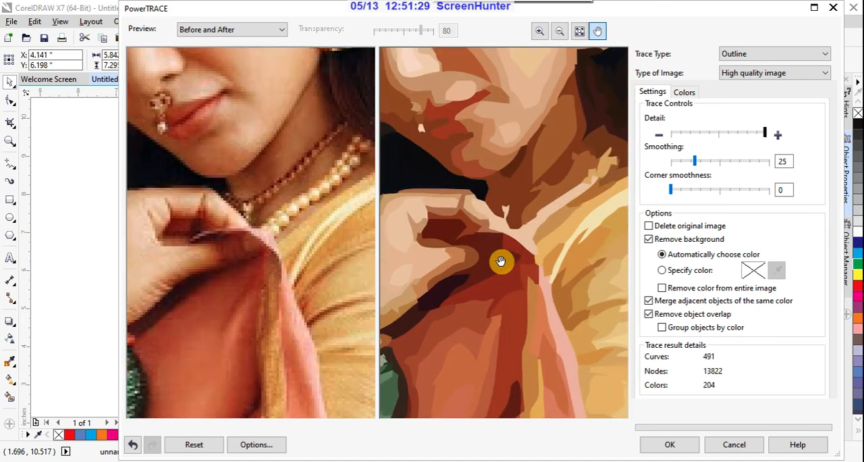
{"action": "scroll", "coordinate": [500, 261], "scroll_direction": "down", "scroll_amount": 2}
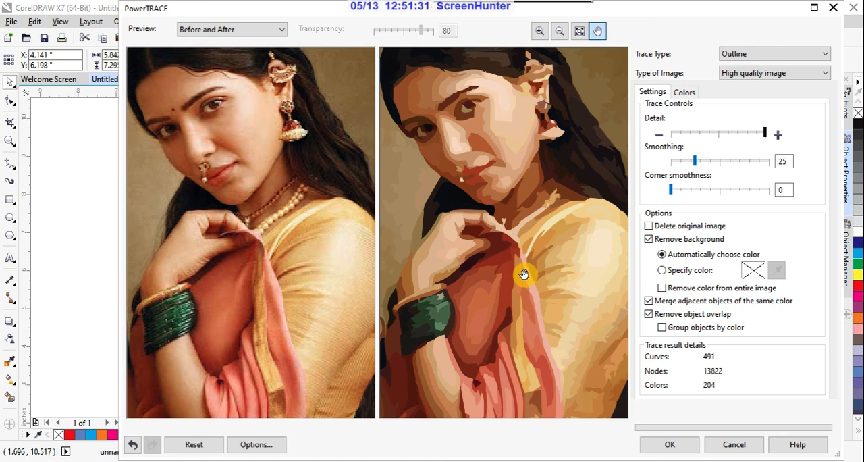
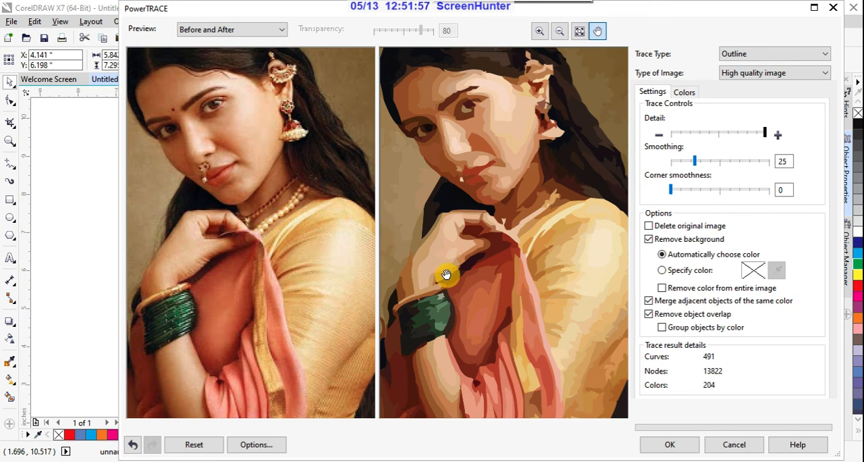
- Set background removal to a specified color across the entire image and sample the light brown beside the face in the traced preview
{"action": "scroll", "coordinate": [448, 274], "scroll_direction": "down", "scroll_amount": 1}
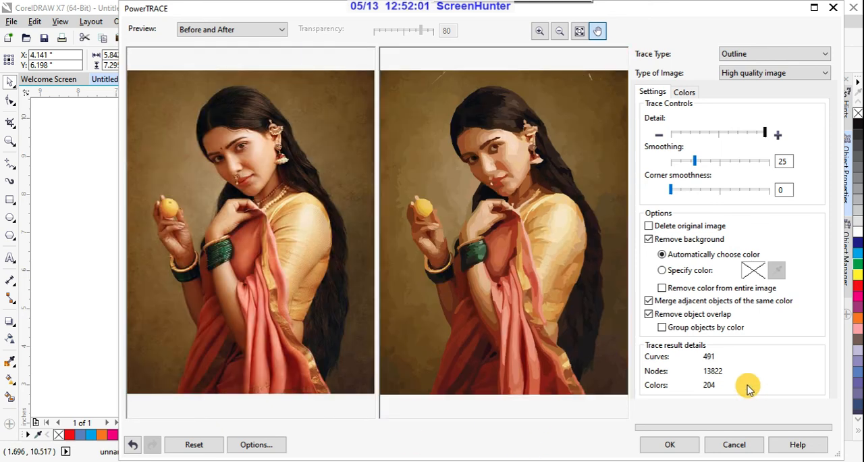
{"action": "left_click", "coordinate": [664, 288]}
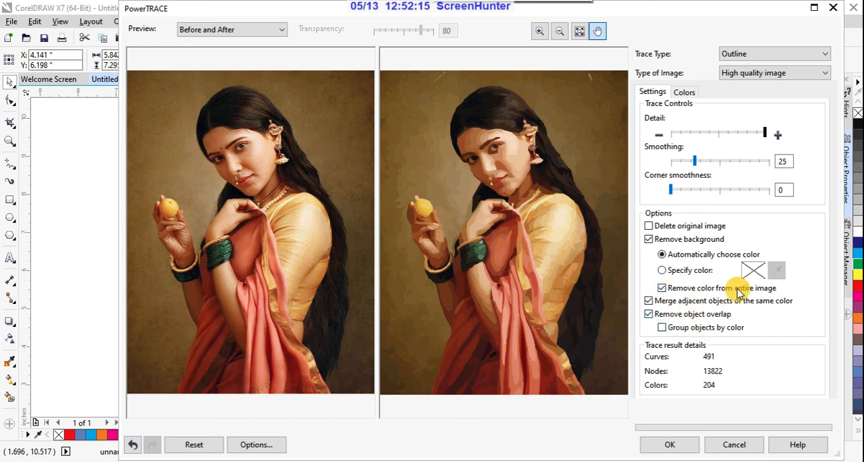
{"action": "left_click", "coordinate": [663, 271]}
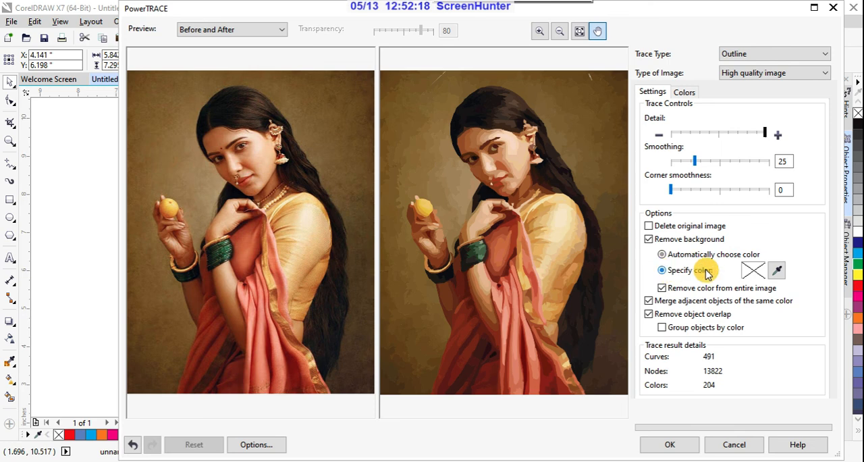
{"action": "left_click", "coordinate": [776, 270]}
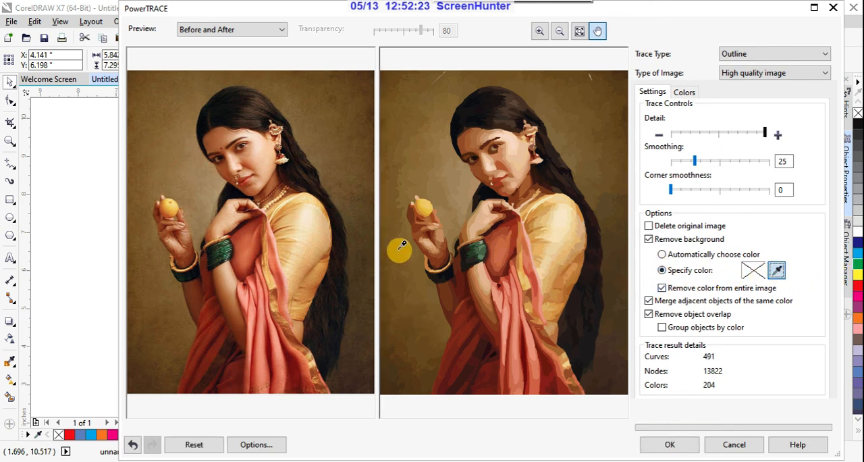
{"action": "left_click", "coordinate": [452, 183]}
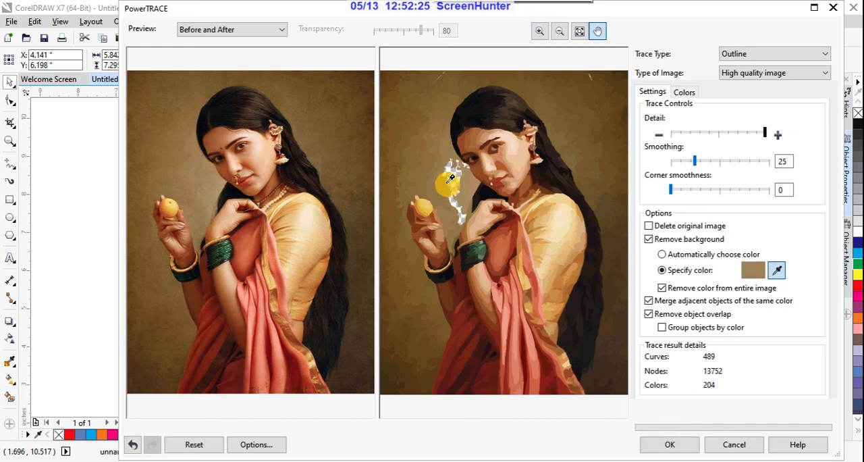
- Try removing further brown background shades around the head and behind the hair from the traced preview, and undo the removals
{"action": "left_click", "coordinate": [426, 144]}
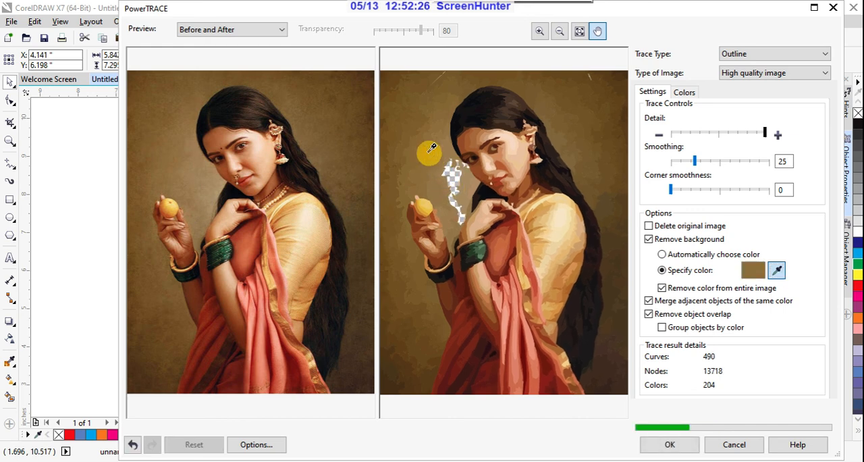
{"action": "left_click", "coordinate": [574, 120]}
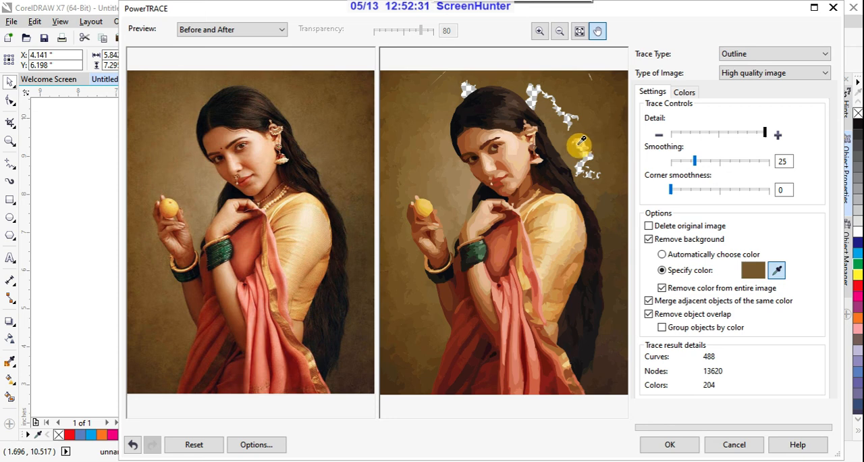
{"action": "left_click", "coordinate": [428, 130]}
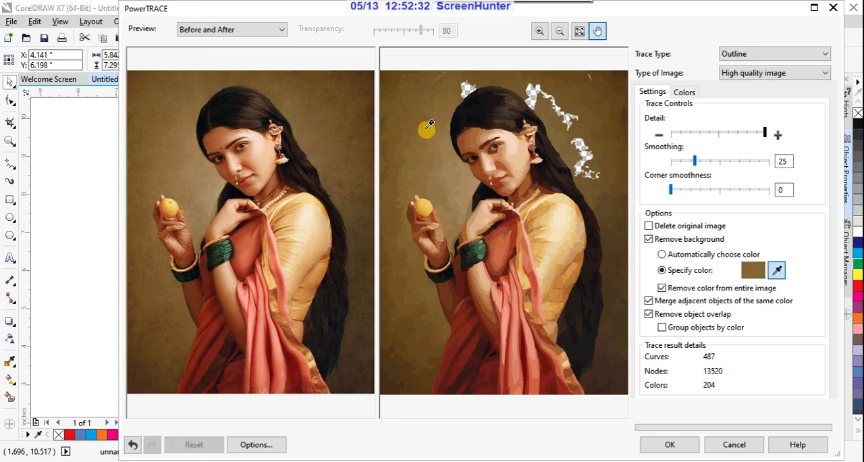
{"action": "left_click", "coordinate": [456, 181]}
{"action": "left_click", "coordinate": [471, 189]}
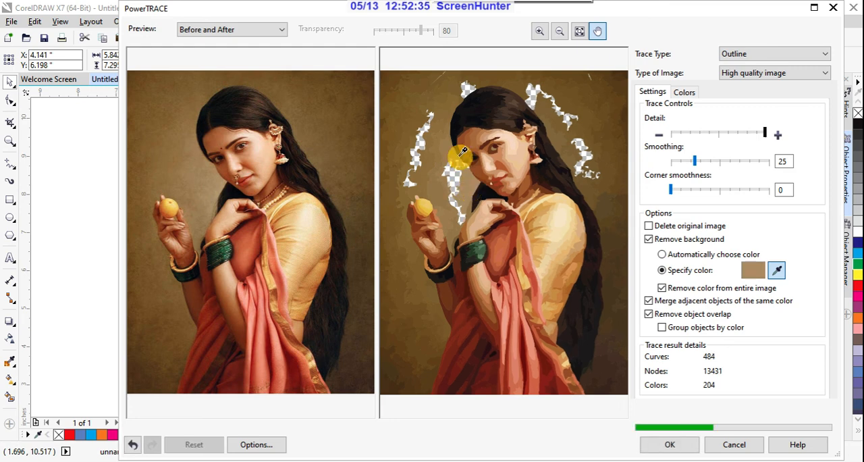
{"action": "left_click", "coordinate": [446, 140]}
{"action": "left_click", "coordinate": [514, 79]}
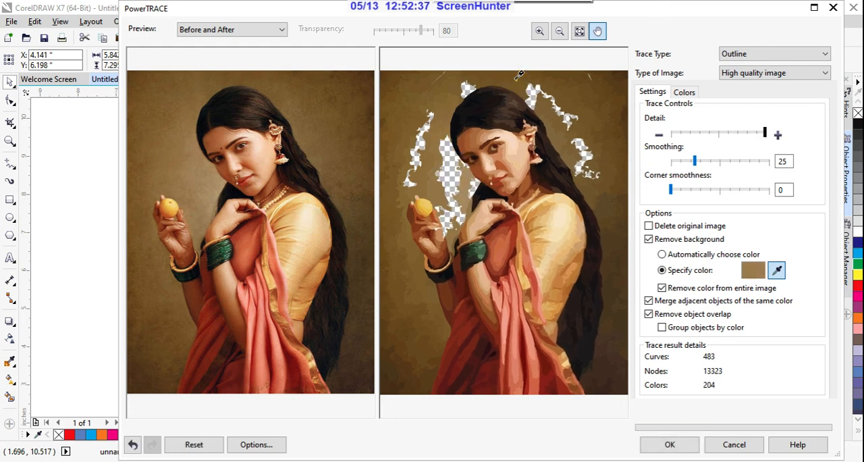
{"action": "left_click", "coordinate": [592, 104]}
{"action": "left_click", "coordinate": [558, 136]}
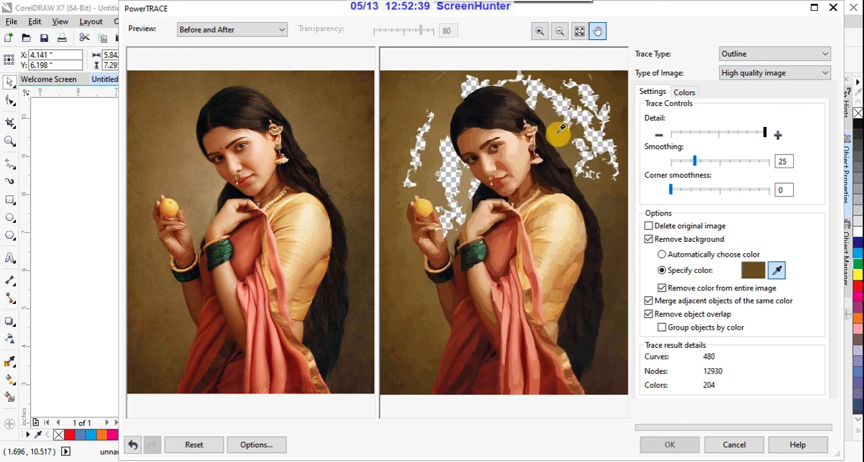
{"action": "left_click", "coordinate": [600, 200]}
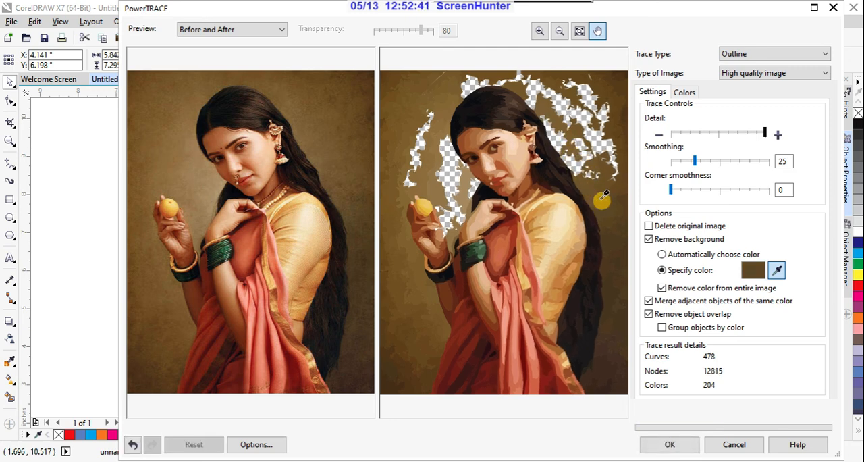
{"action": "left_click", "coordinate": [607, 261]}
{"action": "left_click", "coordinate": [615, 268]}
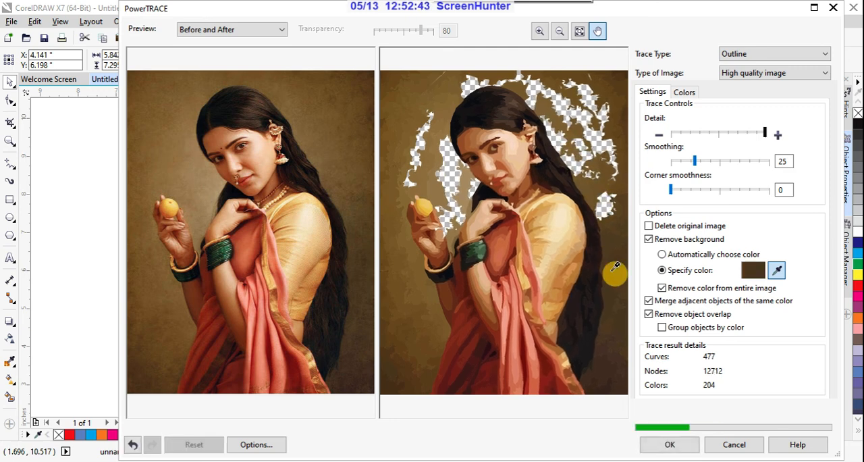
{"action": "left_click", "coordinate": [618, 255]}
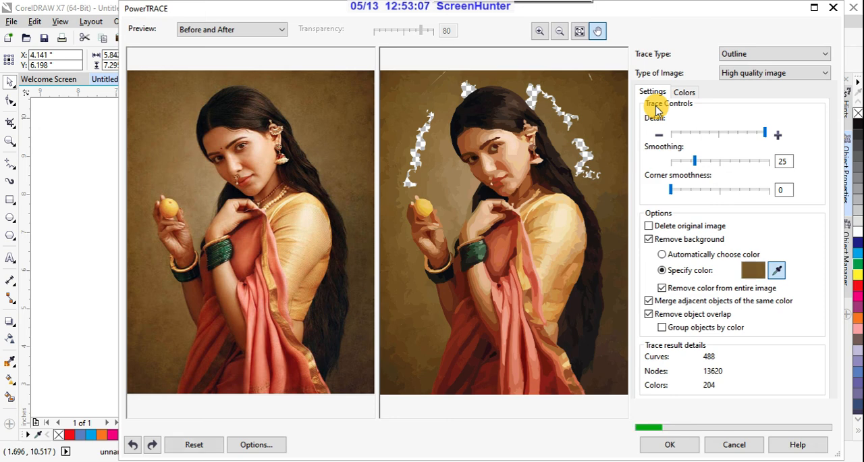
{"action": "left_click", "coordinate": [519, 120]}
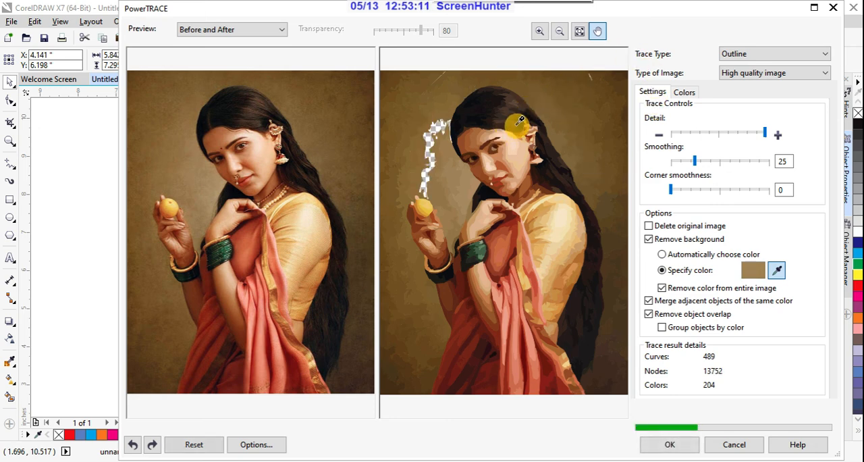
{"action": "left_click", "coordinate": [584, 168]}
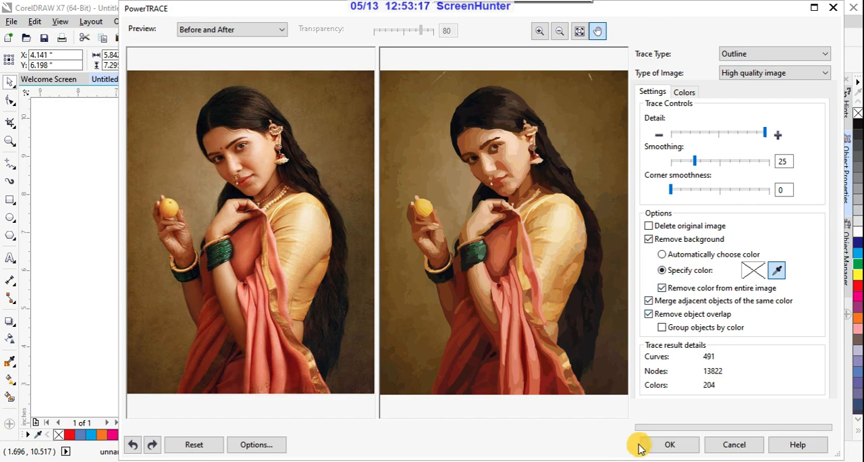
- Accept the portrait trace, move the traced group to the left of the original photo and inspect its shapes at close range
{"action": "left_click", "coordinate": [668, 444]}
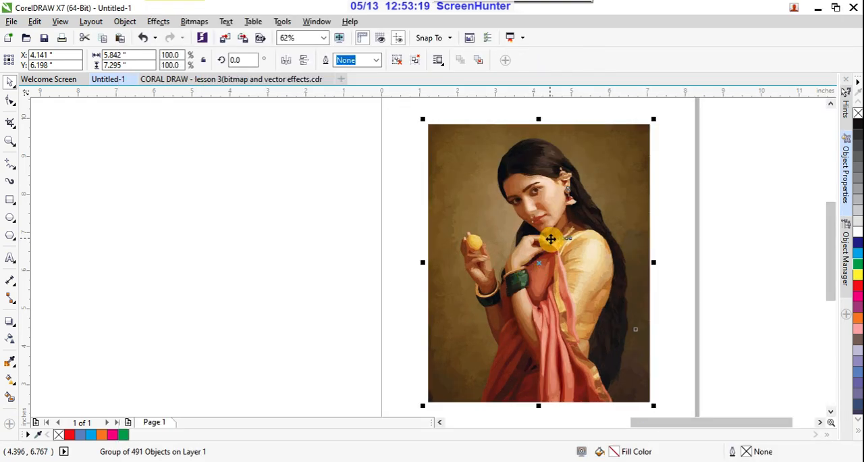
{"action": "mouse_move", "coordinate": [551, 237]}
{"action": "left_mouse_down"}
{"action": "mouse_move", "coordinate": [355, 245]}
{"action": "mouse_move", "coordinate": [367, 233]}
{"action": "mouse_move", "coordinate": [318, 220]}
{"action": "left_mouse_up"}
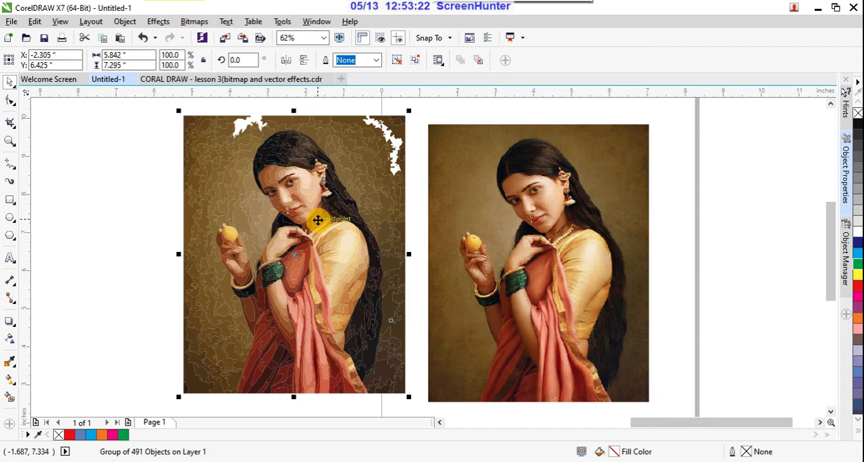
{"action": "left_click", "coordinate": [124, 225]}
{"action": "scroll", "coordinate": [335, 259], "scroll_direction": "up", "scroll_amount": 4}
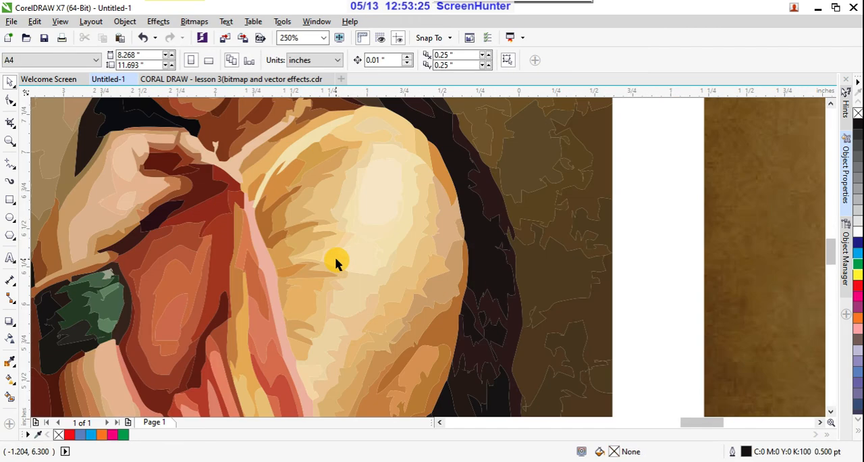
{"action": "scroll", "coordinate": [335, 257], "scroll_direction": "down", "scroll_amount": 4}
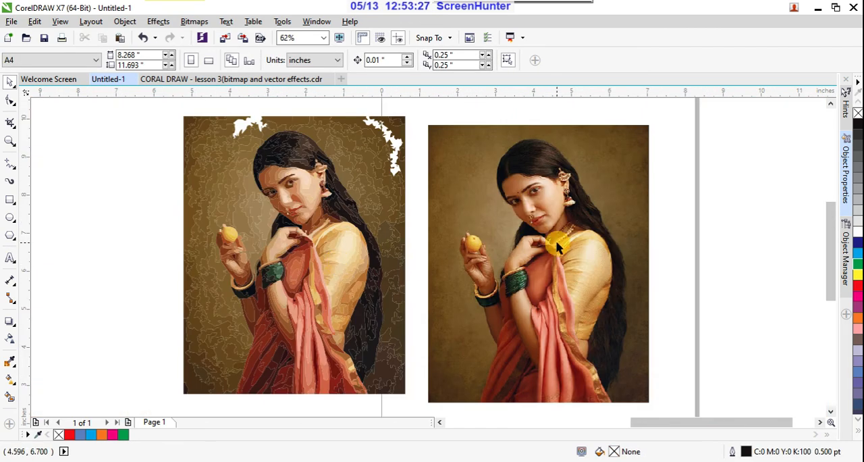
- Delete the traced portrait group, keeping the original photo on the page
{"action": "left_click", "coordinate": [337, 267]}
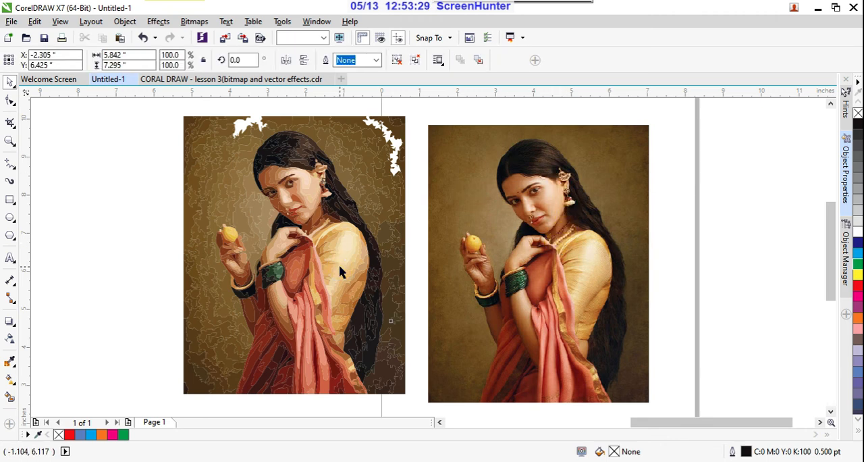
{"action": "key", "text": "Delete"}
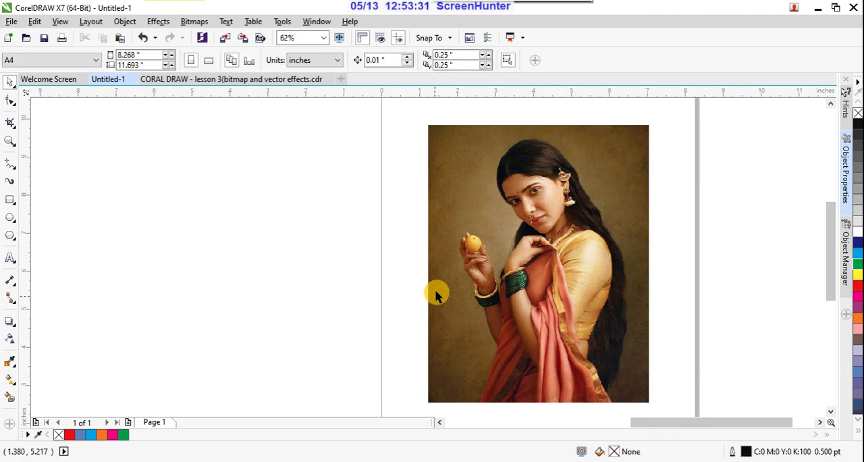
{"action": "scroll", "coordinate": [473, 277], "scroll_direction": "down", "scroll_amount": 2}
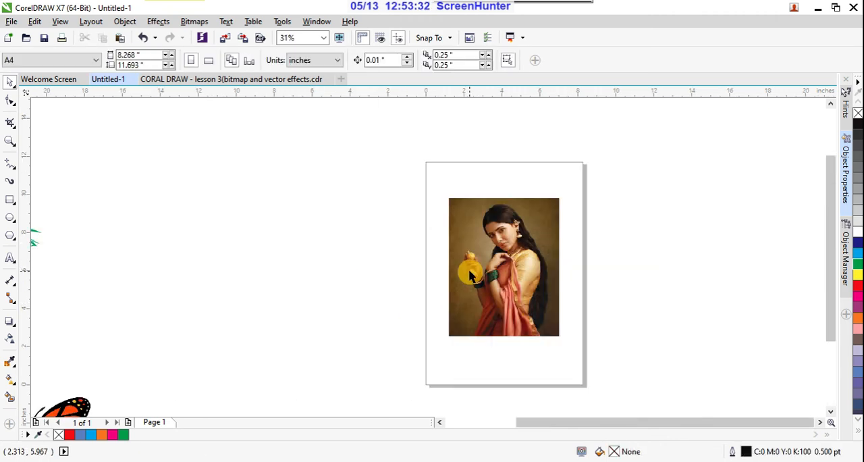
{"action": "scroll", "coordinate": [508, 270], "scroll_direction": "up", "scroll_amount": 2}
{"action": "left_click", "coordinate": [520, 251]}
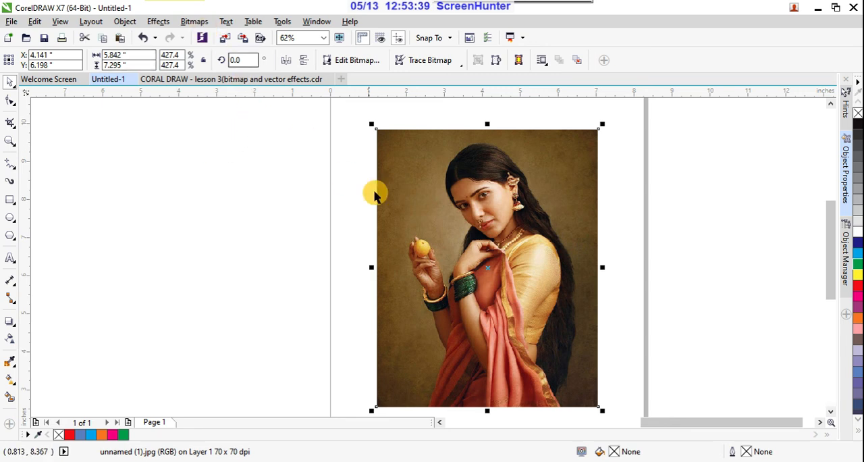
{"action": "left_click", "coordinate": [235, 192]}
{"action": "left_click", "coordinate": [497, 210]}
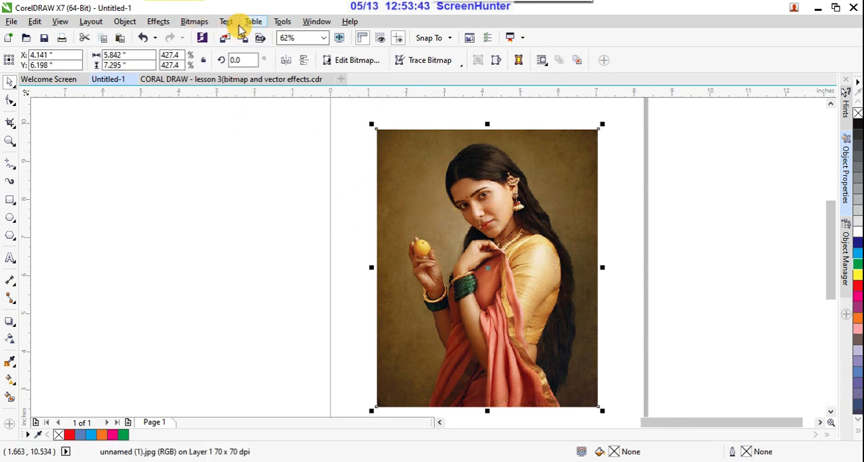
{"action": "left_click", "coordinate": [196, 22]}
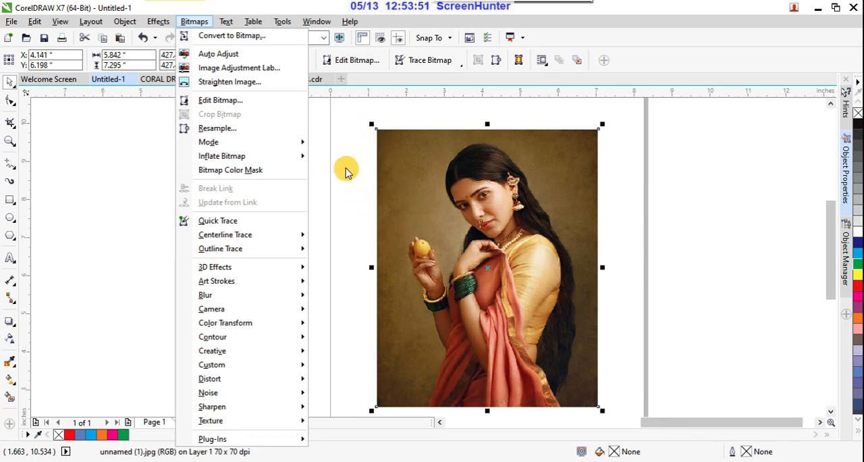
{"action": "left_click", "coordinate": [347, 129]}
- Draw a rectangle about 2.9 by 2.3 inches to the left of the page and fill it with red
{"action": "left_click", "coordinate": [10, 199]}
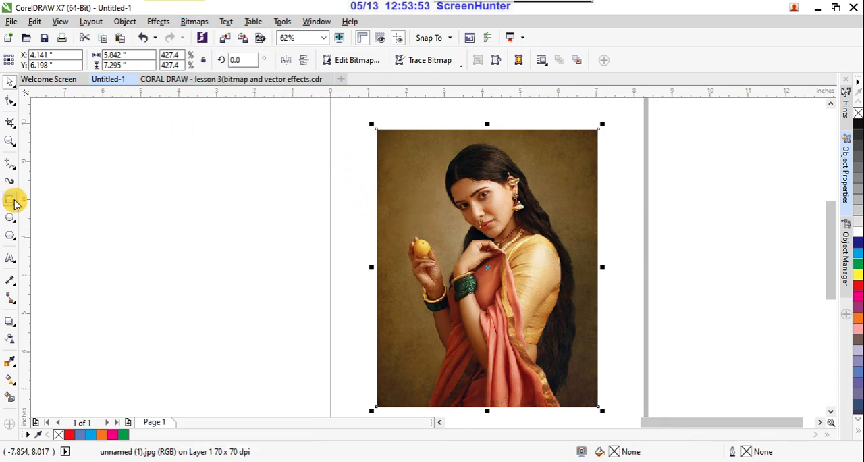
{"action": "left_click_drag", "start_coordinate": [163, 208], "coordinate": [274, 295]}
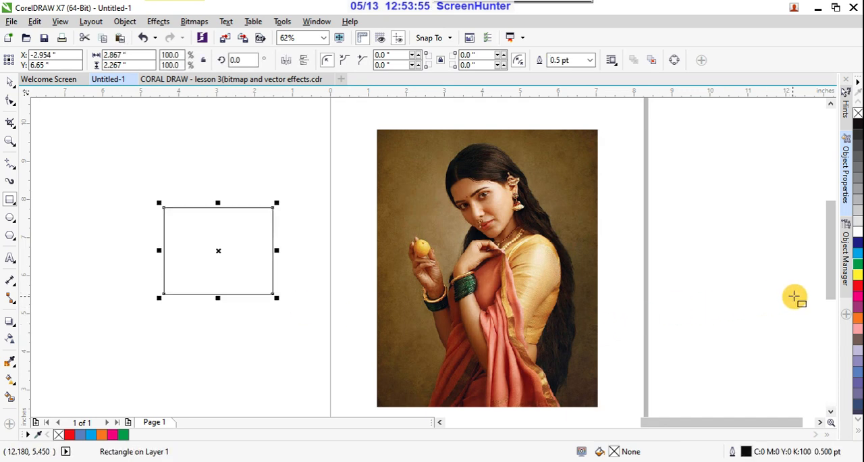
{"action": "left_click", "coordinate": [856, 289]}
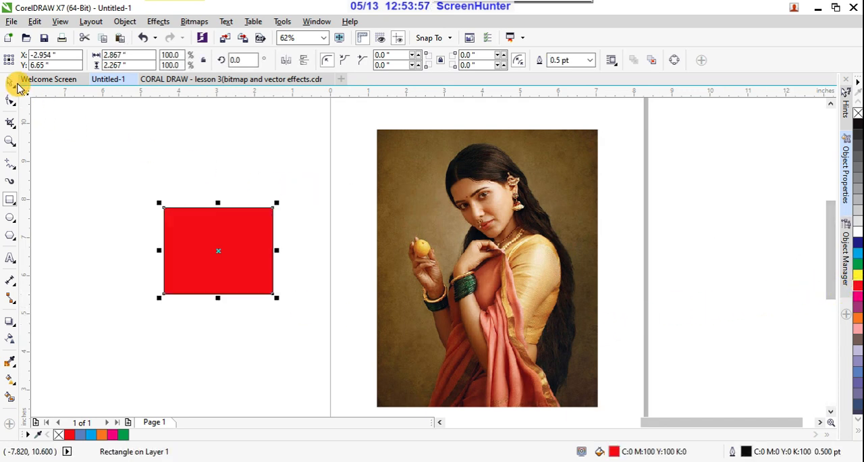
{"action": "left_click", "coordinate": [12, 81]}
- Convert the red rectangle to a 300 dpi CMYK Color (32-bit) bitmap with anti-aliasing and transparent background, and inspect its edge pixels
{"action": "left_click", "coordinate": [207, 268]}
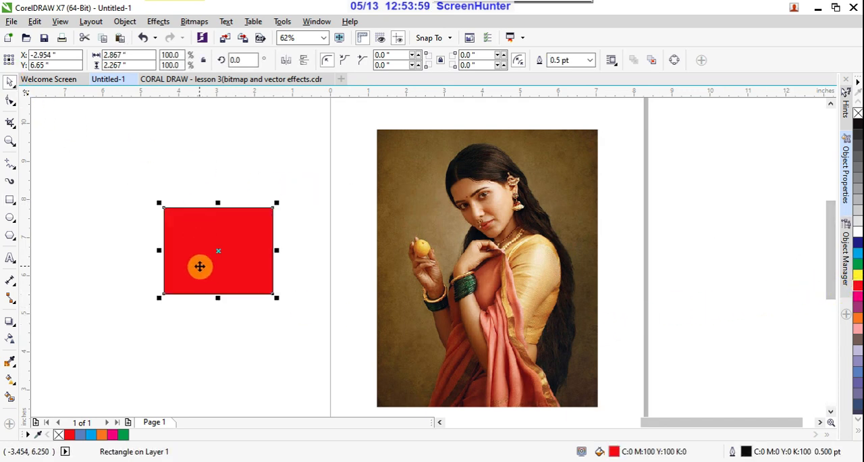
{"action": "left_click", "coordinate": [268, 219]}
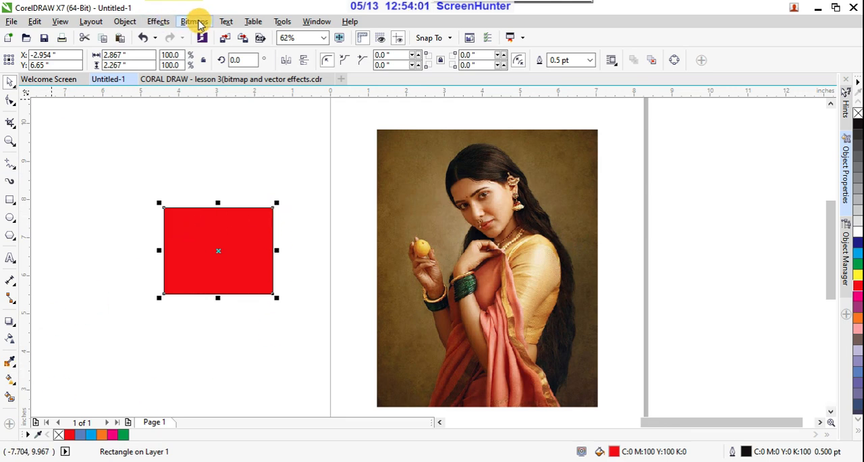
{"action": "left_click", "coordinate": [194, 22]}
{"action": "mouse_move", "coordinate": [226, 21]}
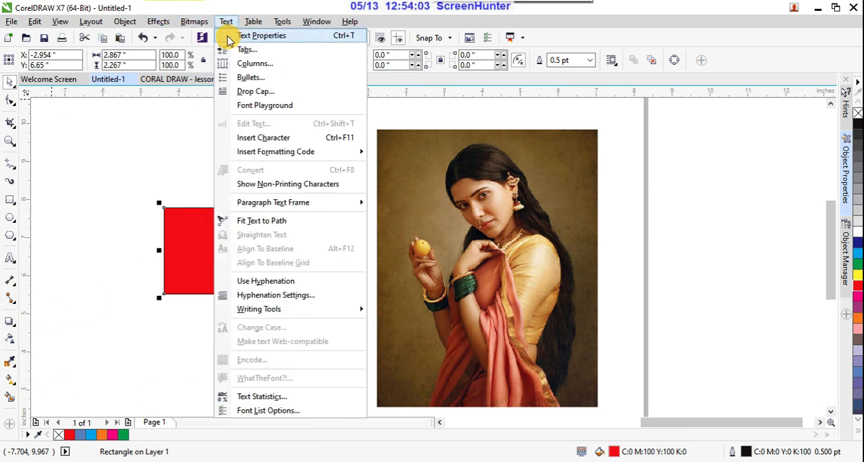
{"action": "mouse_move", "coordinate": [194, 22]}
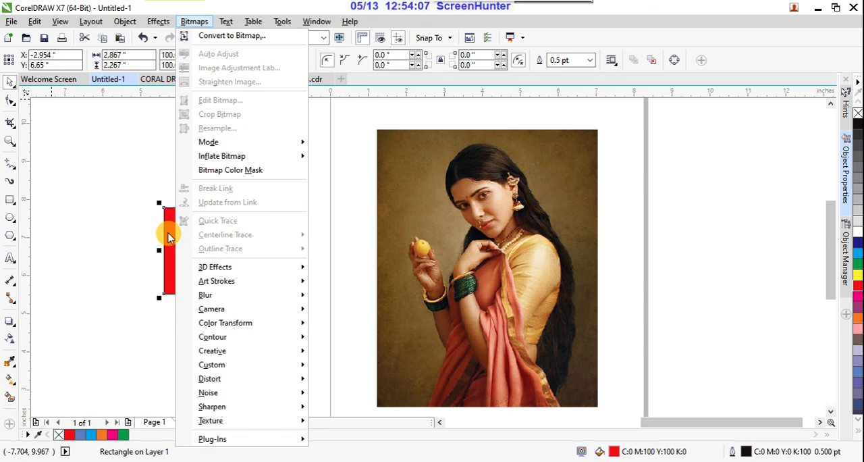
{"action": "left_click", "coordinate": [232, 35]}
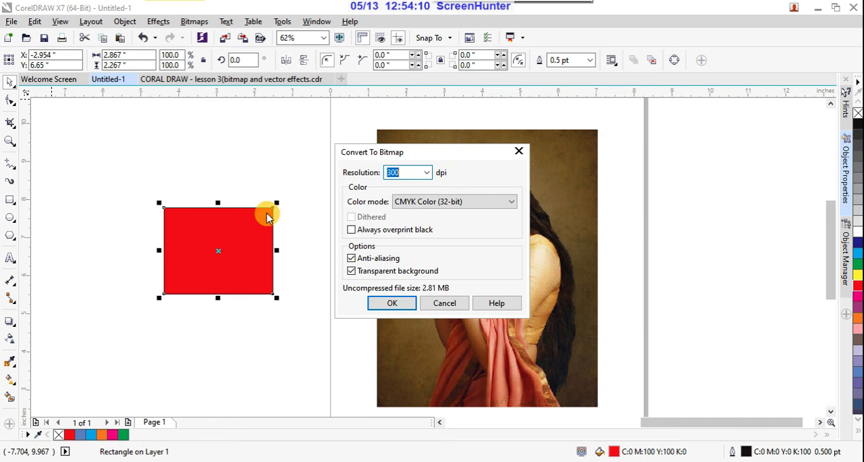
{"action": "left_click", "coordinate": [380, 304]}
{"action": "scroll", "coordinate": [254, 247], "scroll_direction": "up", "scroll_amount": 4}
{"action": "scroll", "coordinate": [405, 264], "scroll_direction": "up", "scroll_amount": 10}
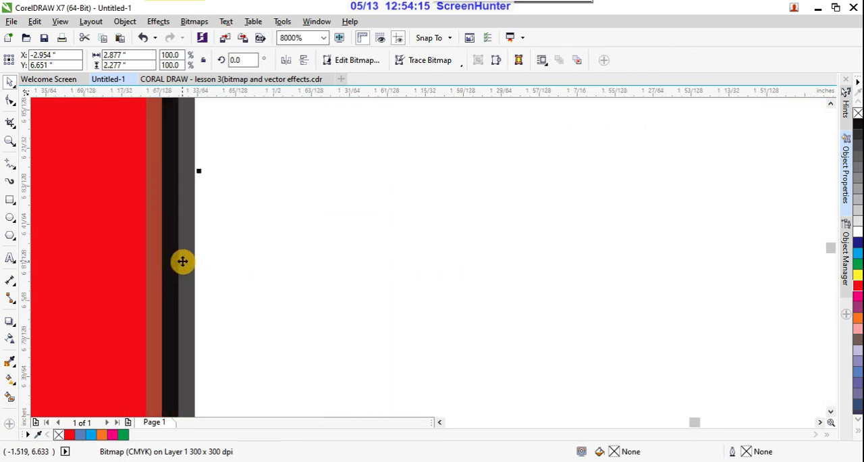
- Delete the red bitmap rectangle beside the page
{"action": "scroll", "coordinate": [182, 262], "scroll_direction": "down", "scroll_amount": 12}
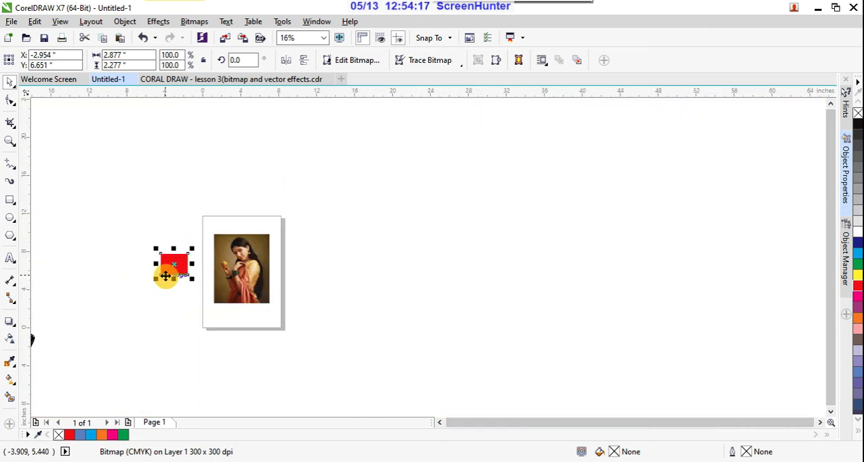
{"action": "scroll", "coordinate": [165, 275], "scroll_direction": "up", "scroll_amount": 4}
{"action": "key", "text": "Delete"}
{"action": "scroll", "coordinate": [169, 261], "scroll_direction": "down", "scroll_amount": 3}
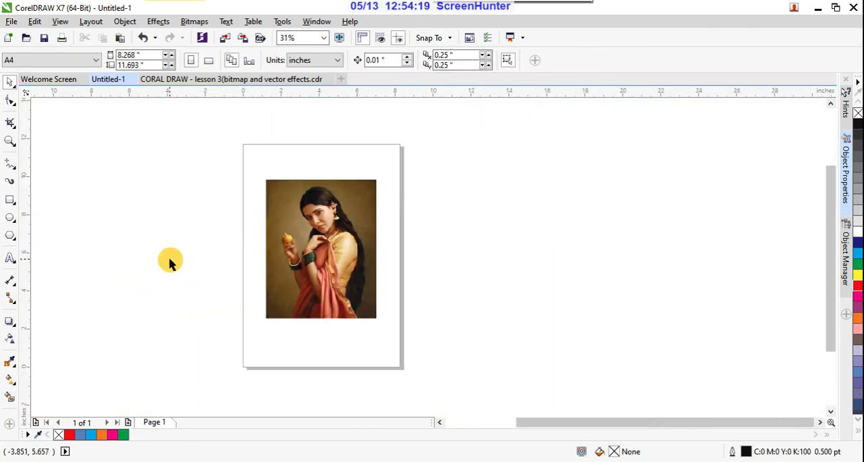
- Try Auto Adjust on the portrait photo, undo it, and try Auto Adjust once more
{"action": "left_click", "coordinate": [324, 223]}
{"action": "scroll", "coordinate": [323, 211], "scroll_direction": "up", "scroll_amount": 3}
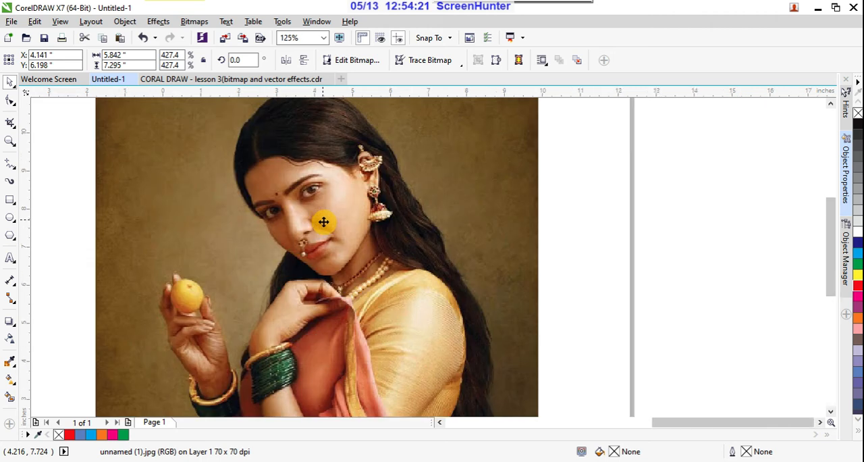
{"action": "scroll", "coordinate": [324, 221], "scroll_direction": "down", "scroll_amount": 3}
{"action": "scroll", "coordinate": [325, 213], "scroll_direction": "up", "scroll_amount": 1}
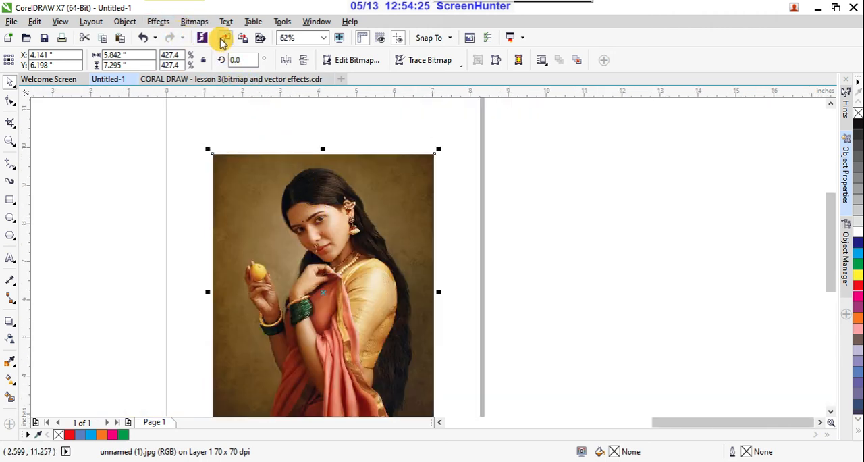
{"action": "left_click", "coordinate": [194, 22]}
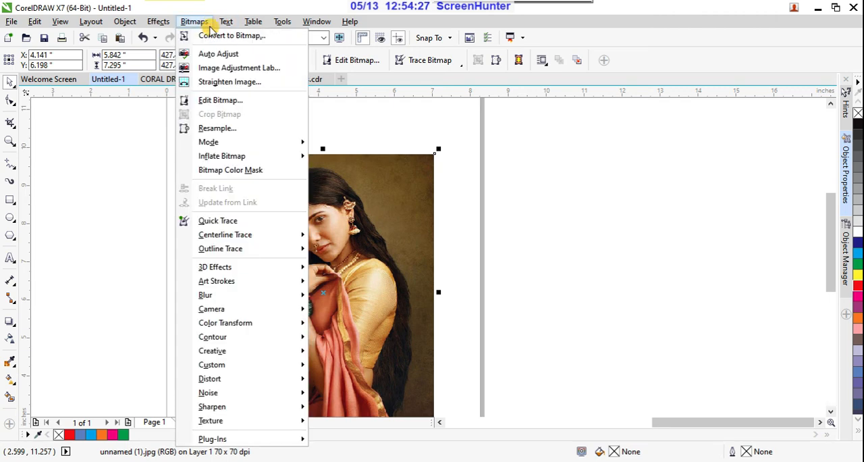
{"action": "left_click", "coordinate": [214, 55]}
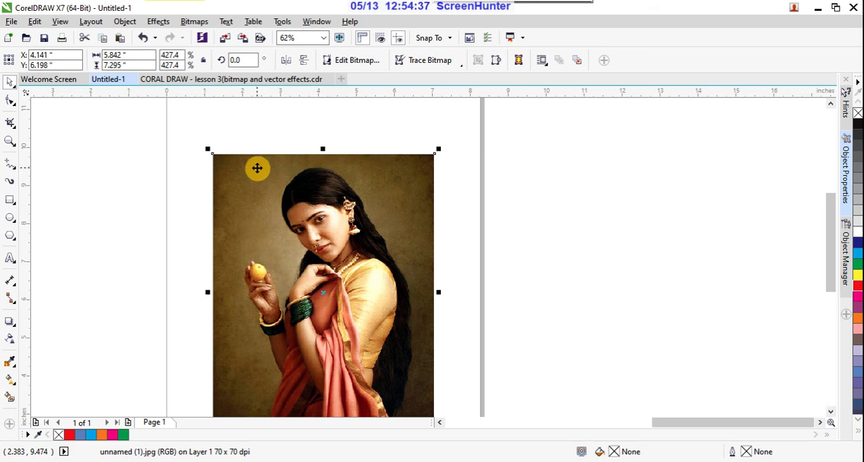
{"action": "key", "text": "ctrl+z"}
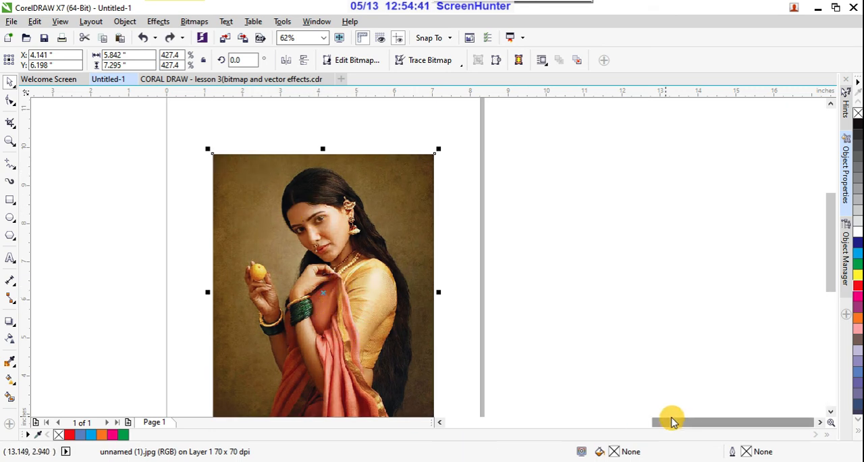
{"action": "left_click_drag", "start_coordinate": [669, 416], "coordinate": [624, 427]}
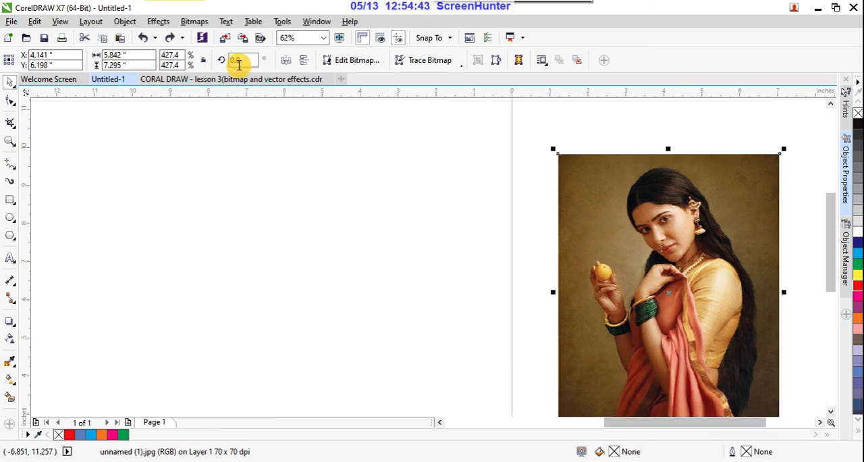
{"action": "left_click", "coordinate": [200, 21]}
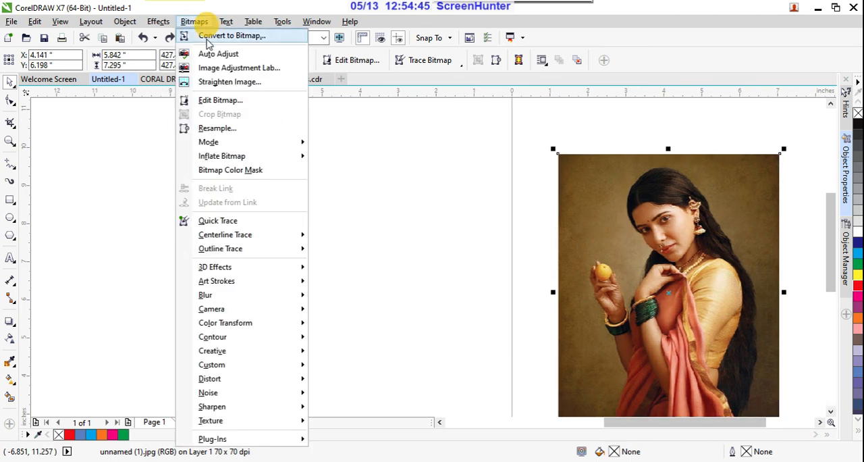
{"action": "left_click", "coordinate": [213, 54]}
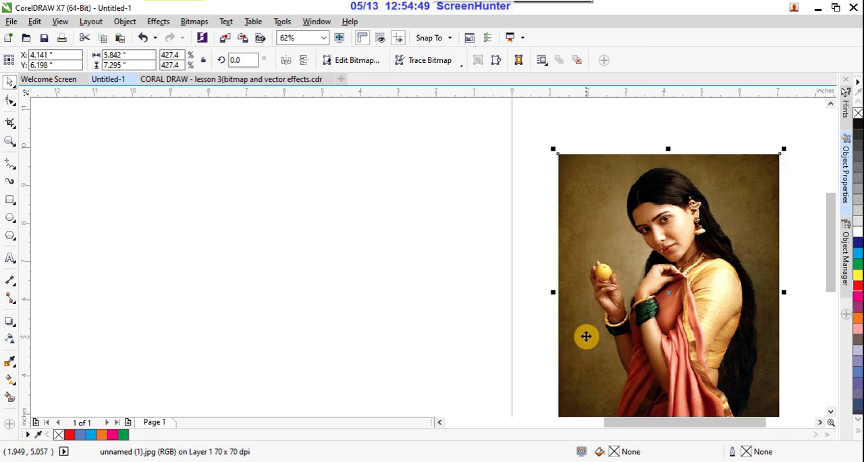
- In the Image Adjustment Lab, set the portrait's temperature to 7,105, tint to 85, saturation to 40, highlights to 53 and shadows to -24
{"action": "left_click", "coordinate": [194, 22]}
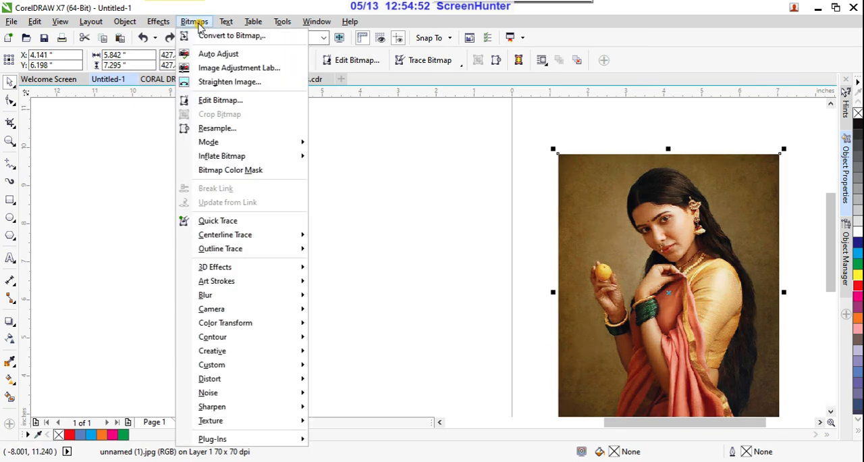
{"action": "left_click", "coordinate": [258, 70]}
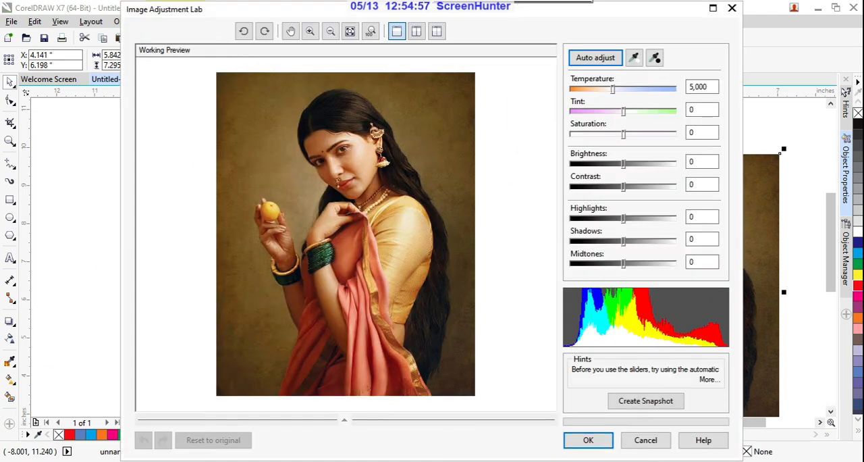
{"action": "left_click_drag", "start_coordinate": [612, 94], "coordinate": [646, 140]}
{"action": "left_click_drag", "start_coordinate": [595, 112], "coordinate": [670, 117]}
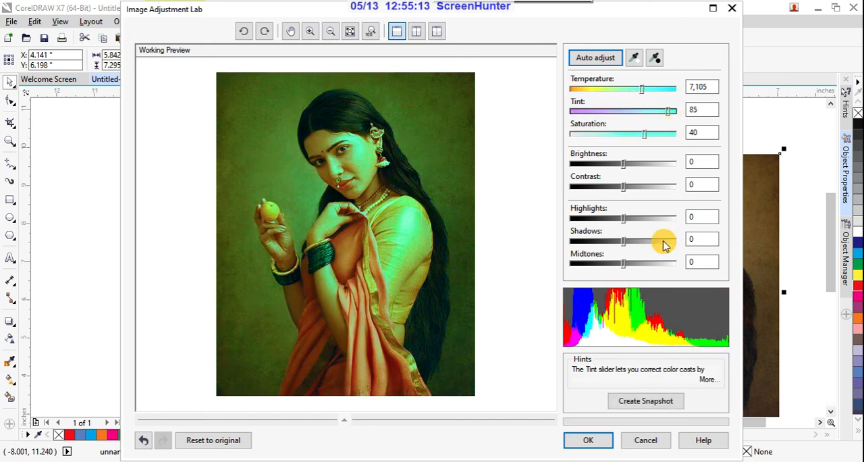
{"action": "left_click_drag", "start_coordinate": [623, 219], "coordinate": [652, 218]}
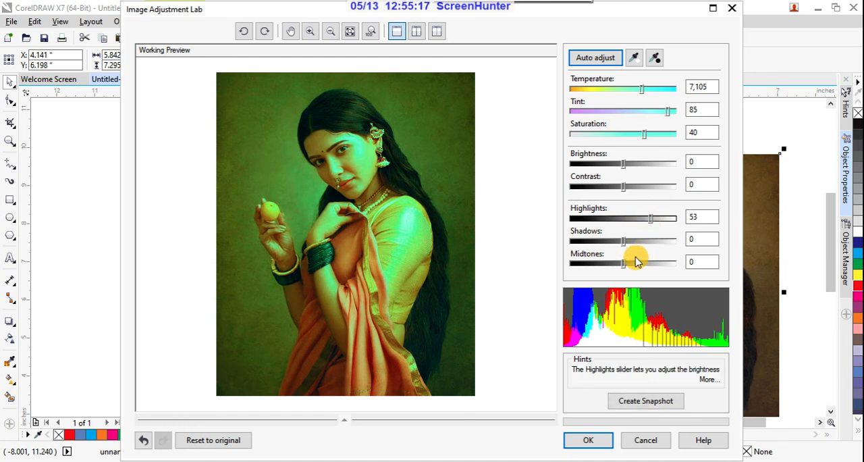
{"action": "left_click_drag", "start_coordinate": [623, 243], "coordinate": [627, 268]}
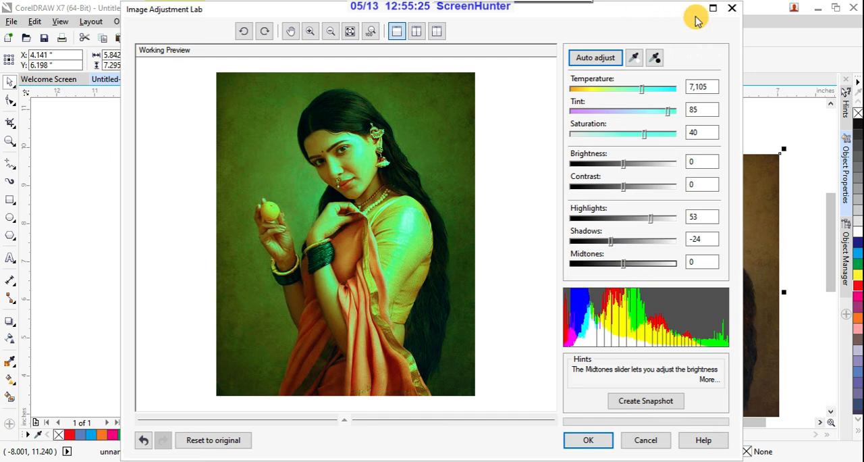
- Sample a white point on the yellow blouse and a black point in the hair, and discard all image adjustments
{"action": "left_click", "coordinate": [634, 57]}
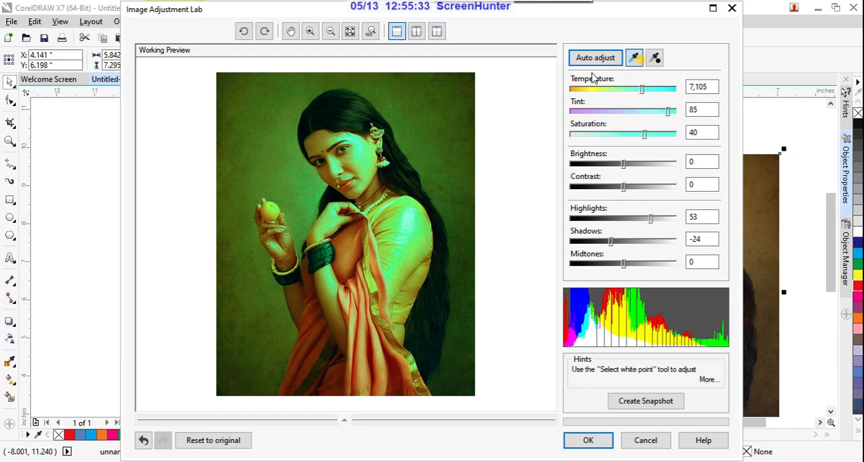
{"action": "left_click", "coordinate": [416, 221]}
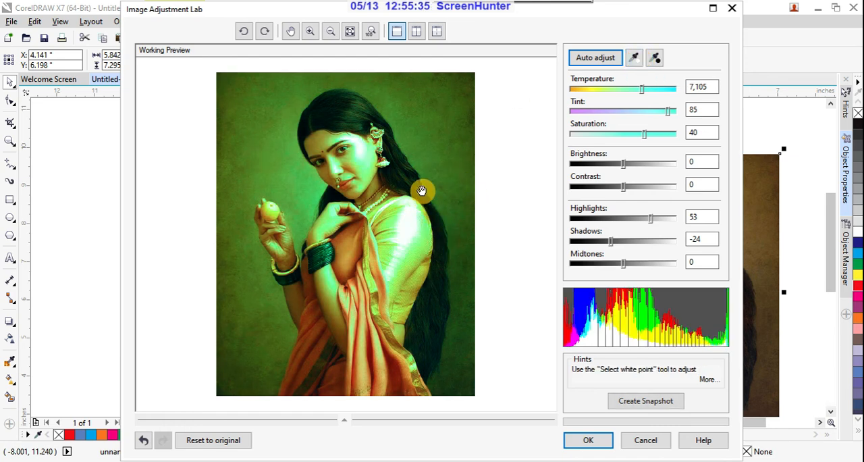
{"action": "left_click", "coordinate": [655, 57]}
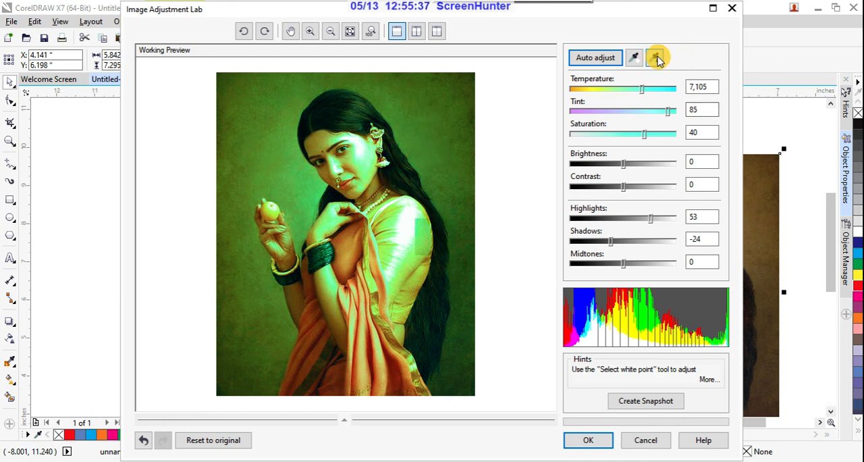
{"action": "left_click", "coordinate": [411, 167]}
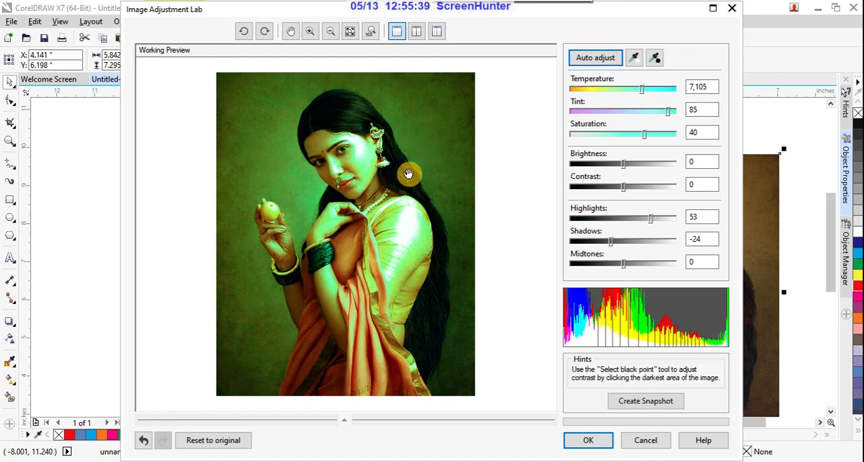
{"action": "left_click", "coordinate": [646, 440]}
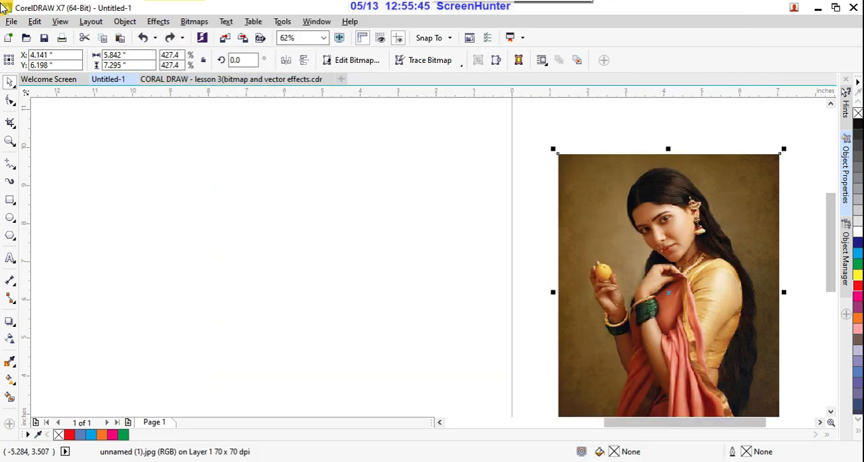
- In Straighten Image, set the portrait's lens distortion correction to 18.6 and its rotation to 5.5°
{"action": "left_click", "coordinate": [194, 22]}
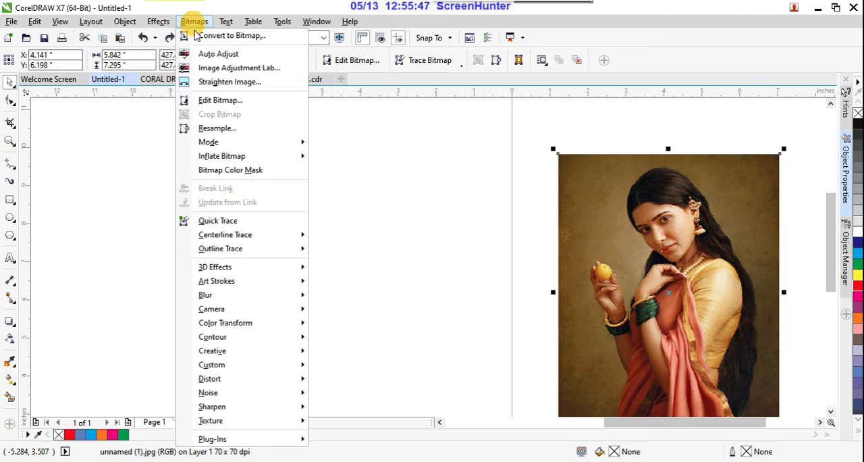
{"action": "left_click", "coordinate": [204, 83]}
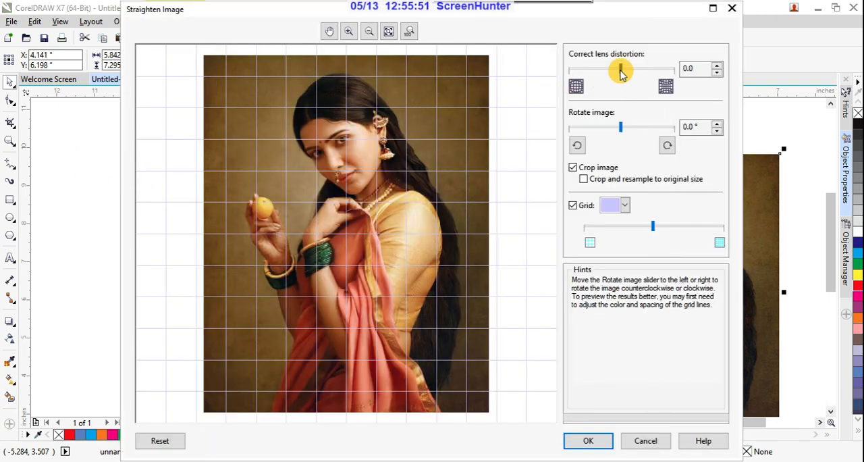
{"action": "left_click_drag", "start_coordinate": [619, 70], "coordinate": [631, 70]}
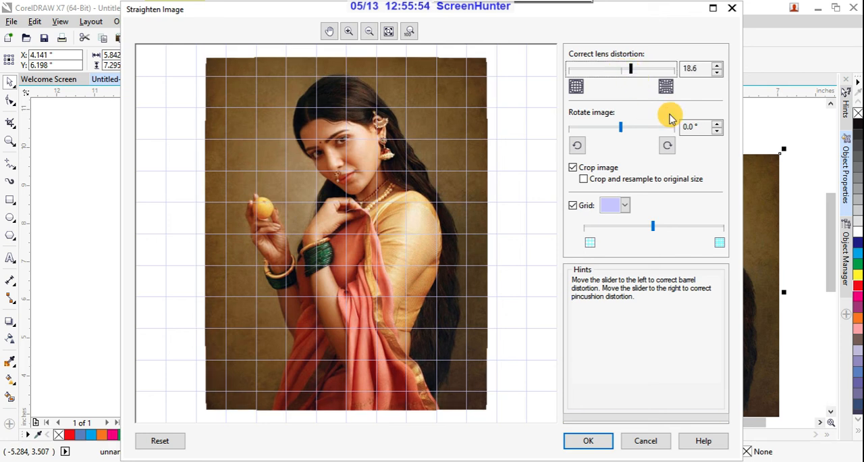
{"action": "left_click", "coordinate": [622, 131]}
{"action": "left_click_drag", "start_coordinate": [621, 130], "coordinate": [641, 137]}
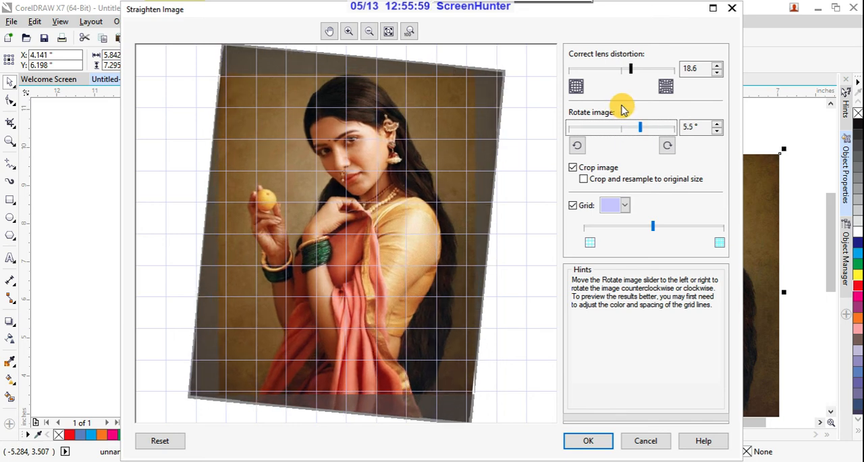
- Rotate the portrait preview repeatedly by 90 degrees counterclockwise and twice clockwise, and discard the straightening changes
{"action": "left_click", "coordinate": [577, 147]}
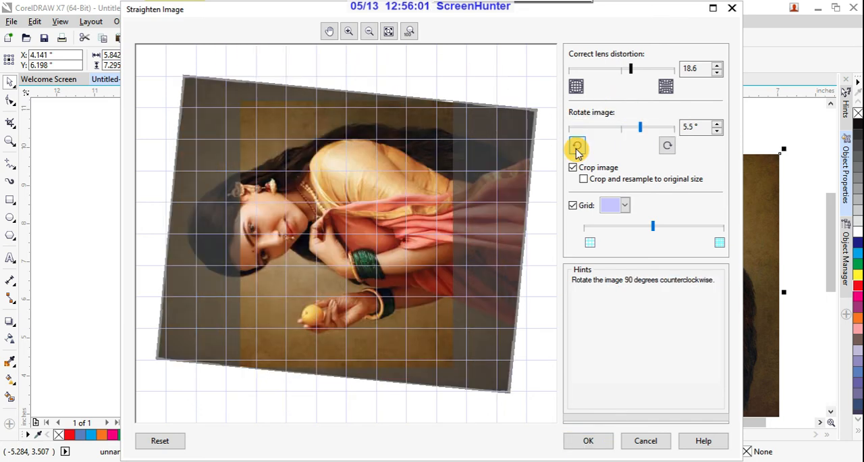
{"action": "left_click", "coordinate": [577, 147]}
{"action": "left_click", "coordinate": [577, 147]}
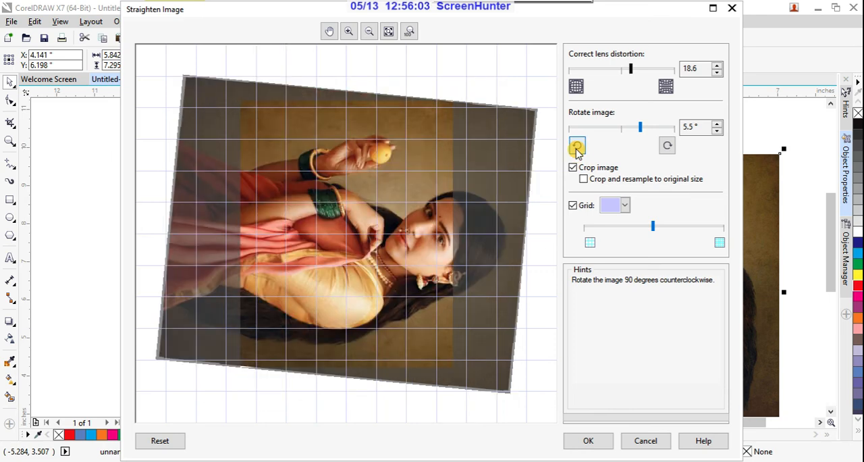
{"action": "left_click", "coordinate": [577, 148]}
{"action": "left_click", "coordinate": [577, 147]}
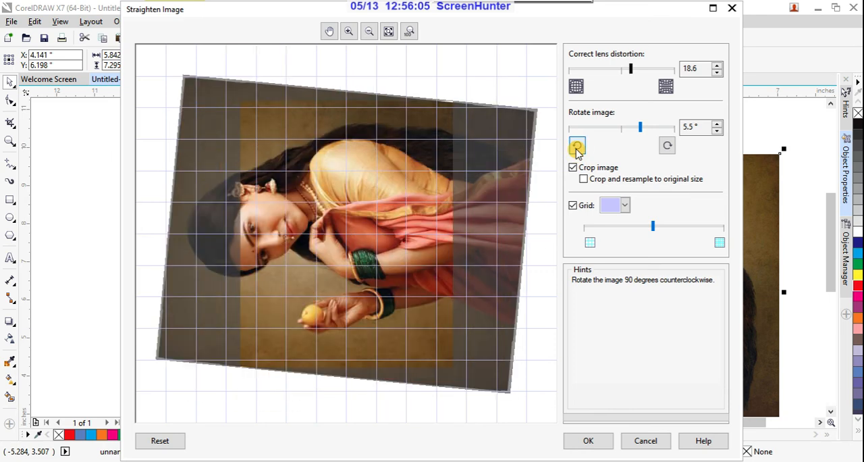
{"action": "left_click", "coordinate": [667, 147]}
{"action": "left_click", "coordinate": [667, 147]}
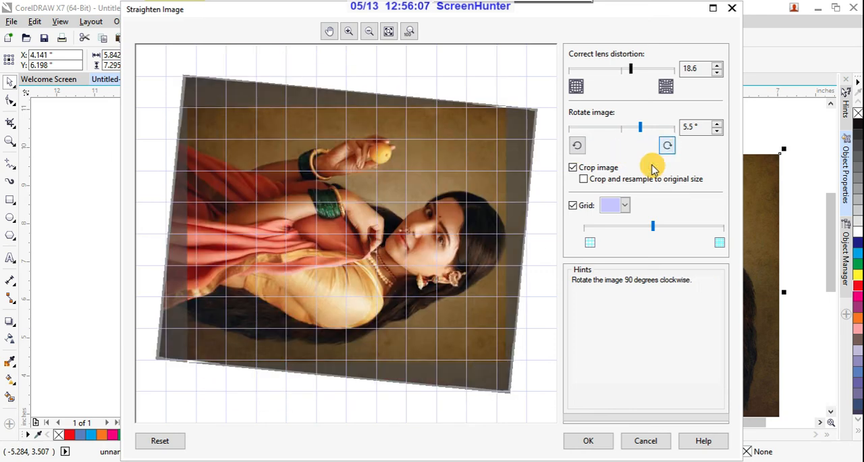
{"action": "left_click", "coordinate": [665, 440]}
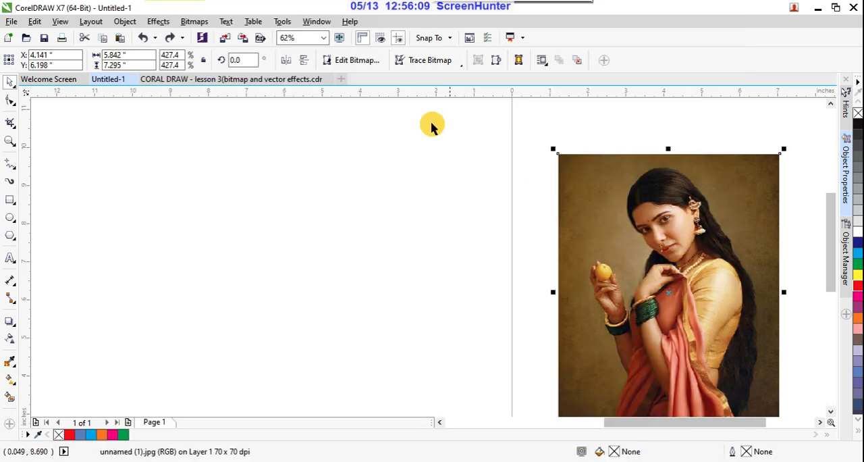
- Open the portrait in Corel PHOTO-PAINT for bitmap editing and draw a rectangular mask around the woman's face
{"action": "left_click", "coordinate": [195, 23]}
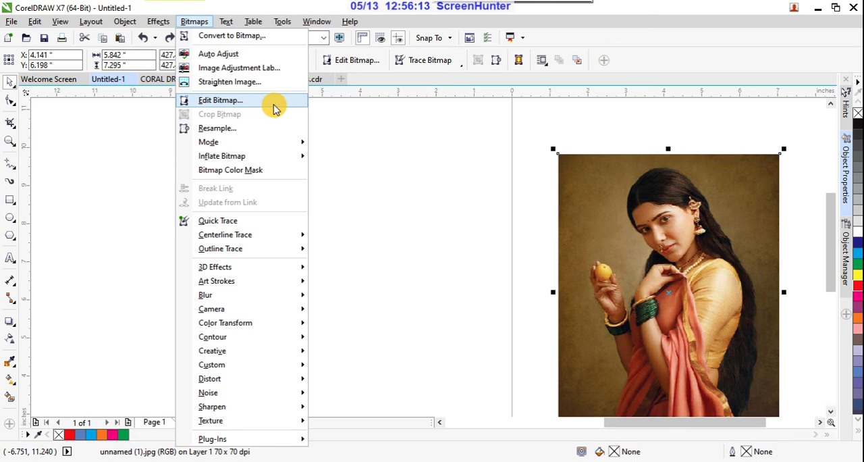
{"action": "left_click", "coordinate": [236, 101]}
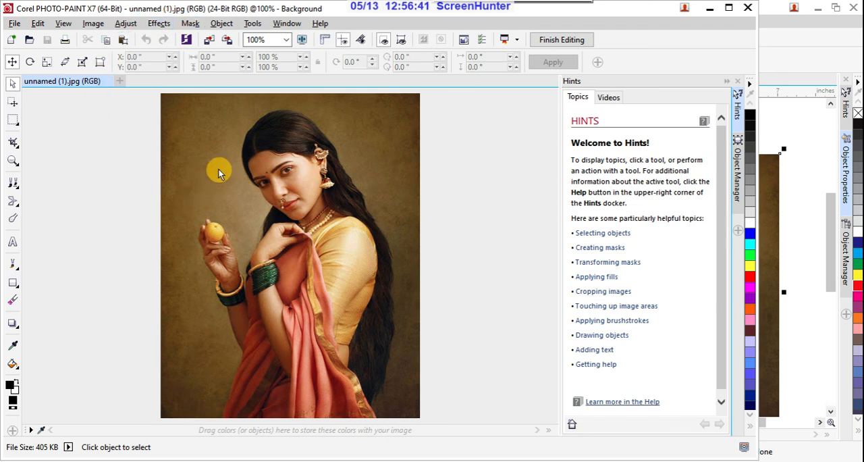
{"action": "left_click", "coordinate": [14, 120]}
{"action": "left_click_drag", "start_coordinate": [243, 132], "coordinate": [349, 261]}
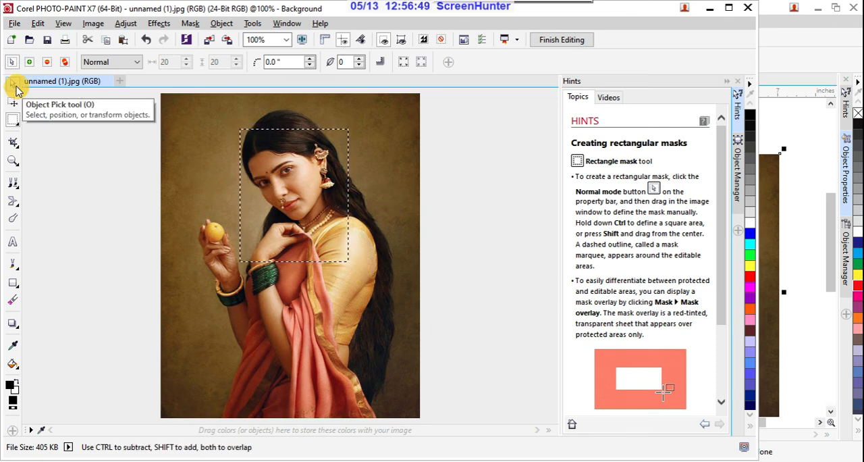
- Try to pick the masked face area with the Object Pick tool, and undo the rectangular mask
{"action": "left_click", "coordinate": [13, 86]}
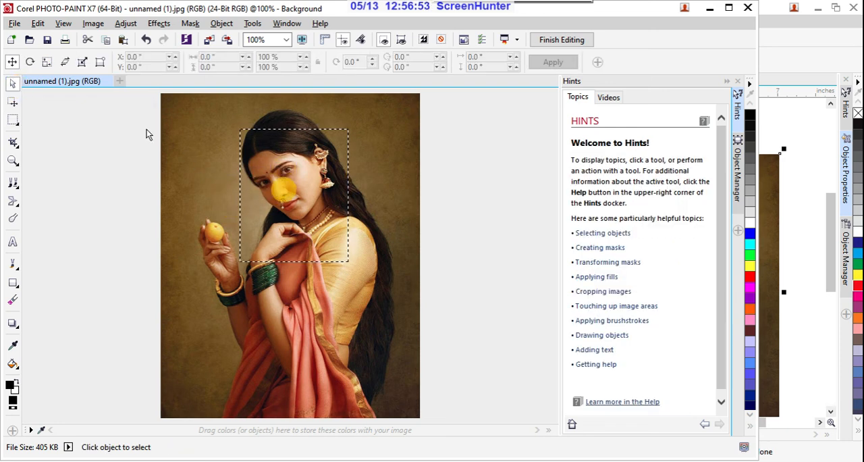
{"action": "left_click", "coordinate": [15, 84]}
{"action": "left_click", "coordinate": [303, 180]}
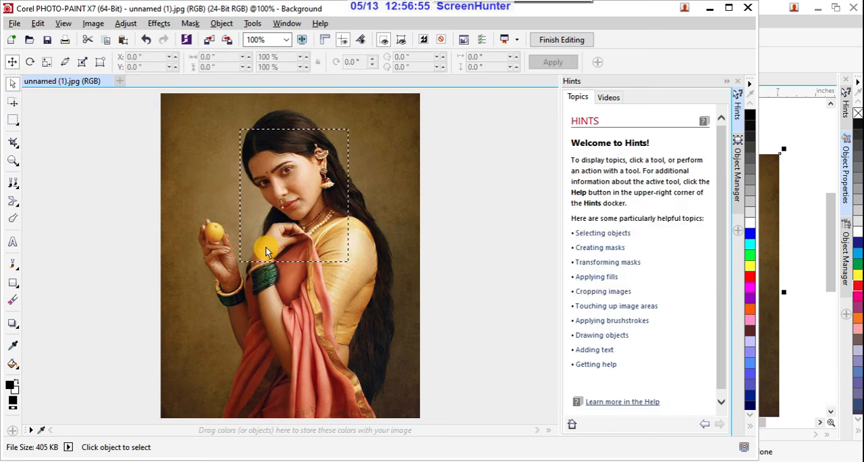
{"action": "left_click", "coordinate": [13, 63]}
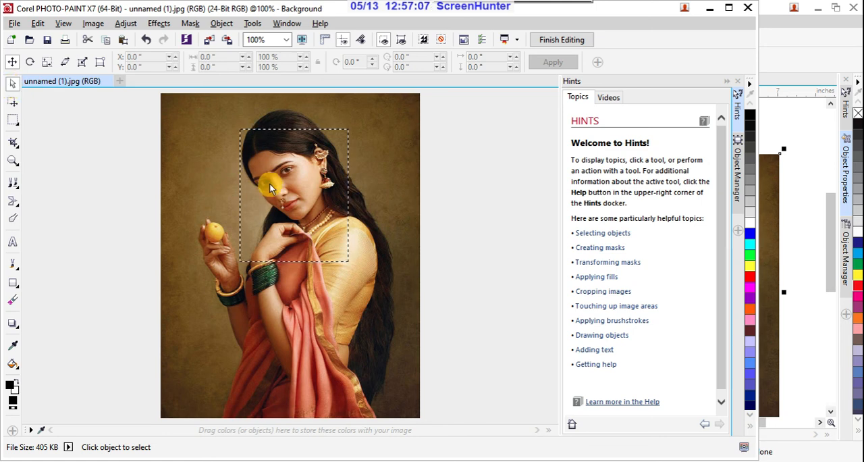
{"action": "key", "text": "ctrl+z"}
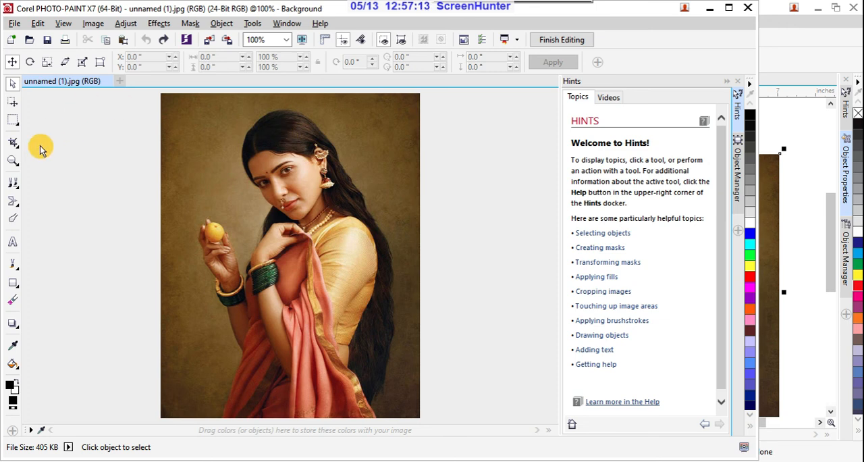
- Finish editing the portrait without saving the changes and close Corel PHOTO-PAINT to return to CorelDRAW
{"action": "left_click", "coordinate": [565, 39]}
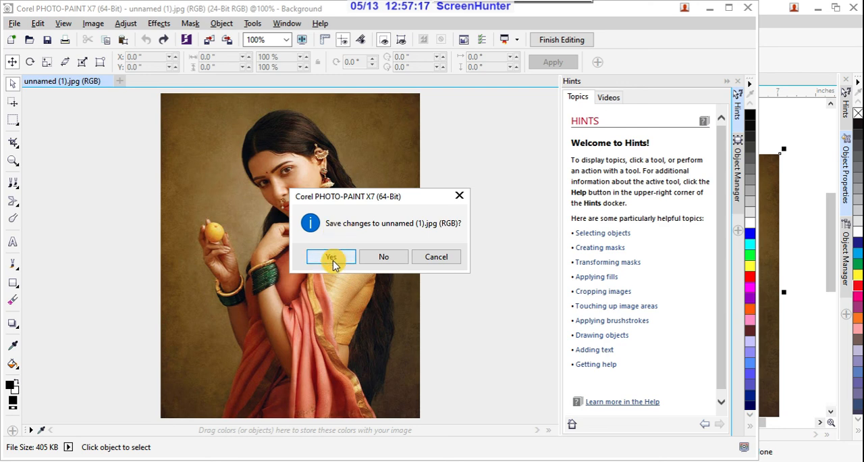
{"action": "left_click", "coordinate": [375, 256]}
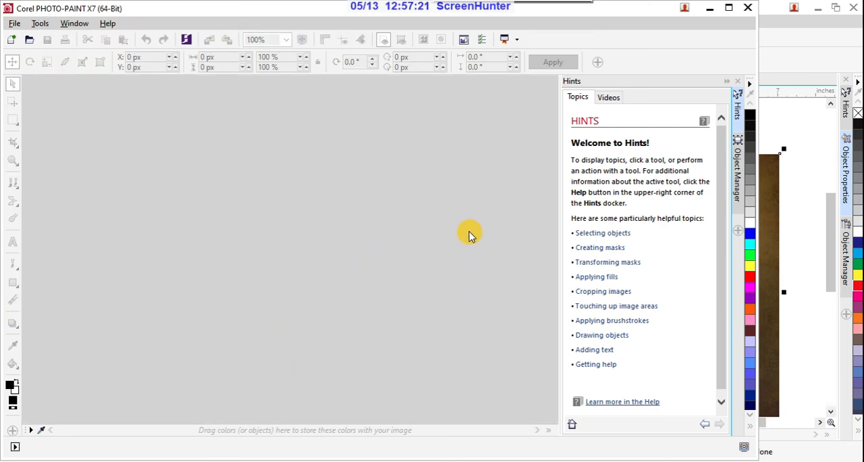
{"action": "left_click", "coordinate": [747, 11]}
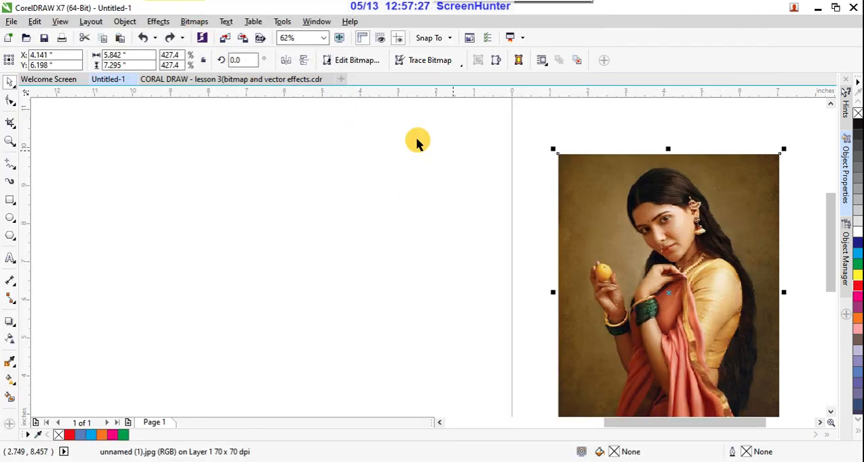
- View the Resample settings for image size and resolution of the portrait, and close them without resampling
{"action": "left_click", "coordinate": [195, 21]}
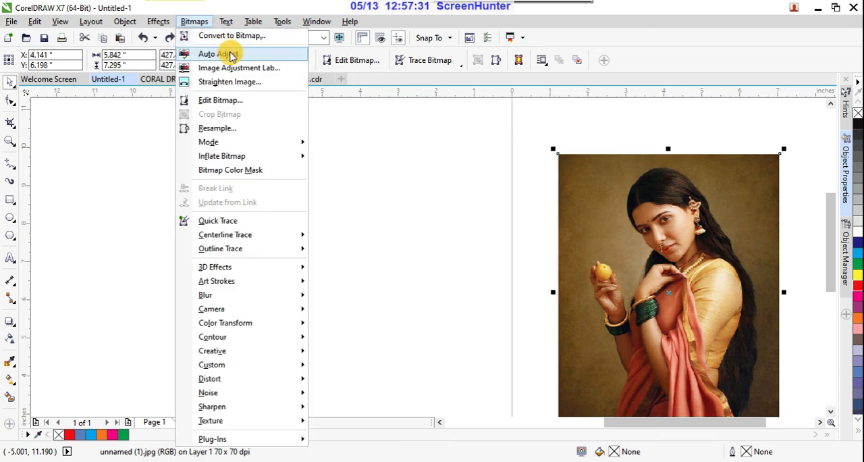
{"action": "left_click", "coordinate": [256, 129]}
{"action": "left_click_drag", "start_coordinate": [436, 143], "coordinate": [391, 185]}
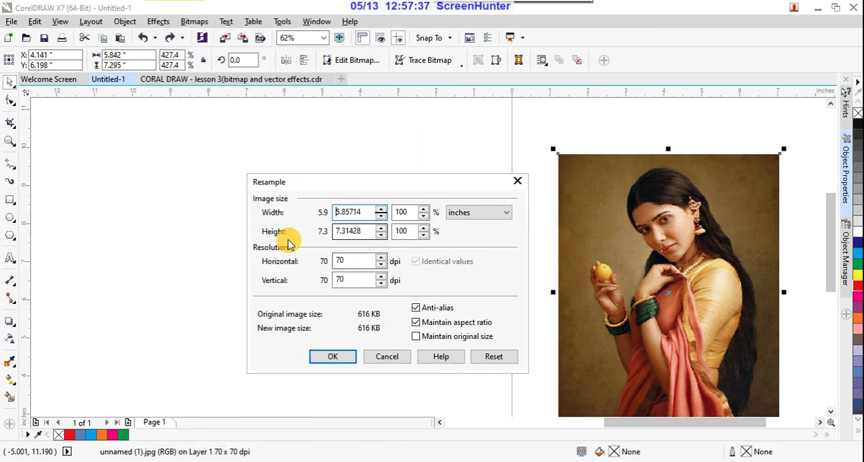
{"action": "left_click", "coordinate": [387, 357]}
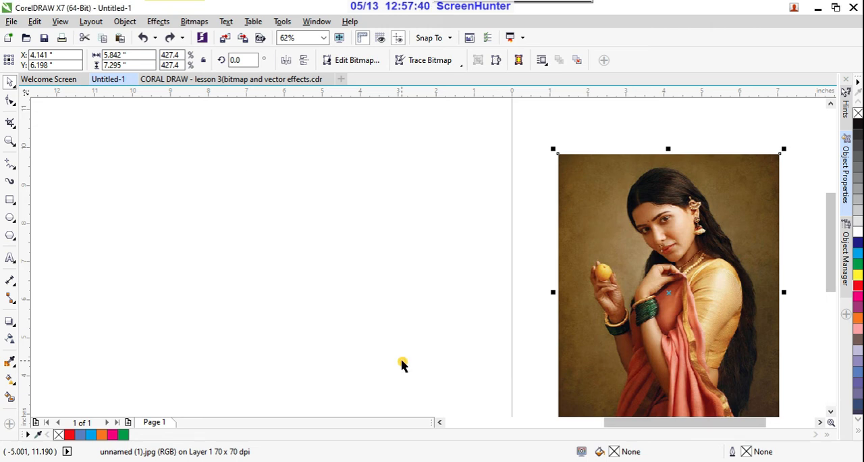
- Apply a 3D Rotate effect with a vertical value of 4 to the portrait, and undo it
{"action": "left_click", "coordinate": [208, 23]}
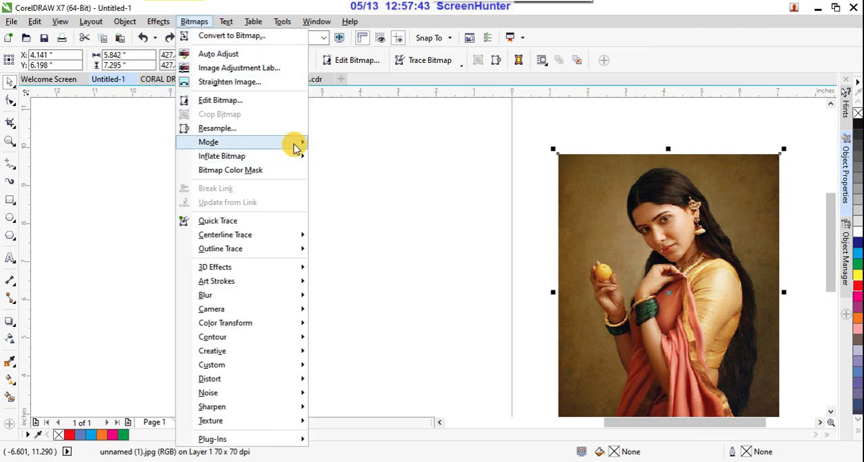
{"action": "mouse_move", "coordinate": [299, 147]}
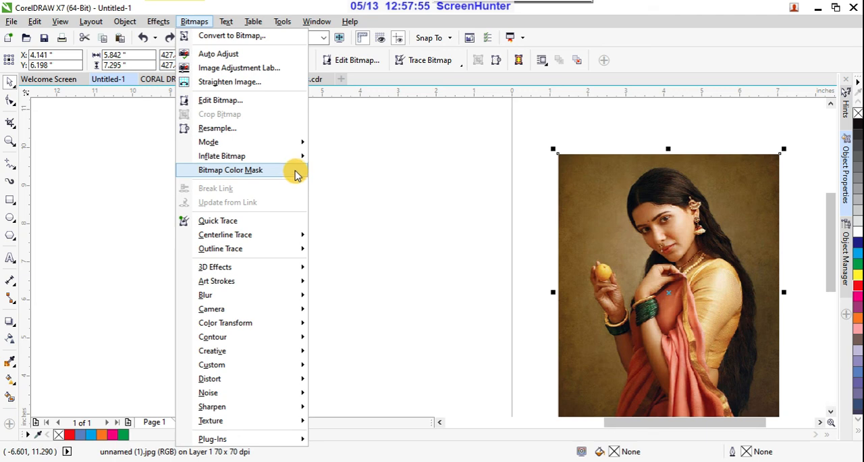
{"action": "mouse_move", "coordinate": [294, 235]}
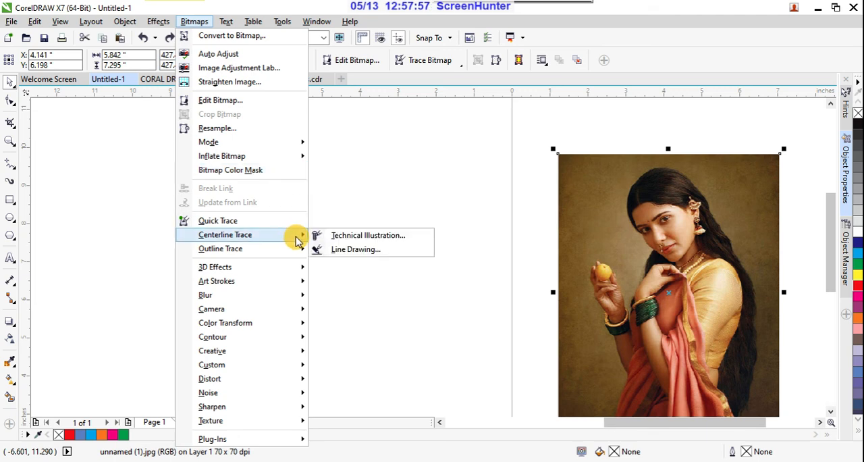
{"action": "mouse_move", "coordinate": [300, 252]}
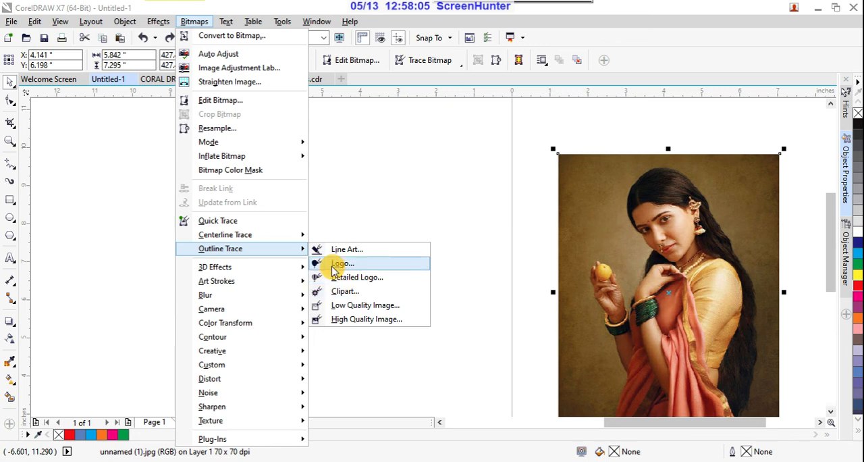
{"action": "mouse_move", "coordinate": [291, 270]}
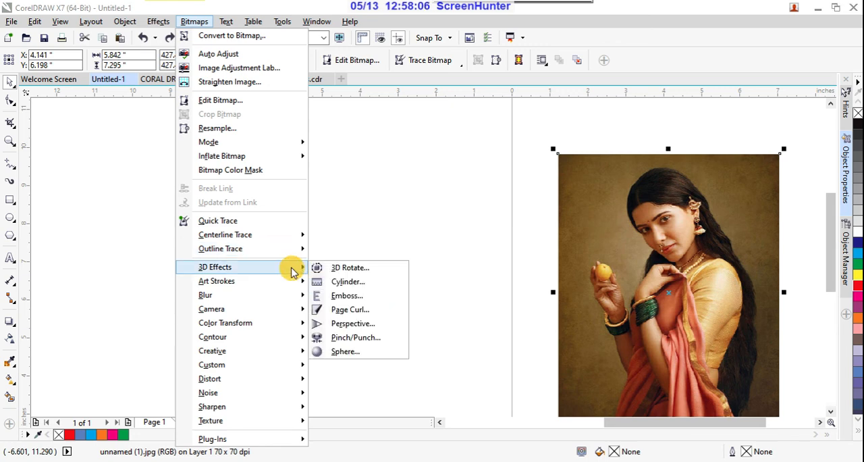
{"action": "left_click", "coordinate": [351, 270]}
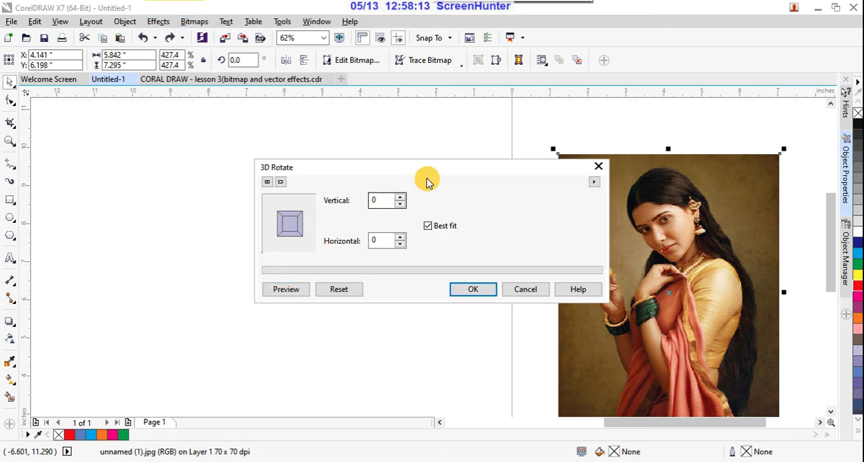
{"action": "left_click_drag", "start_coordinate": [441, 170], "coordinate": [356, 202]}
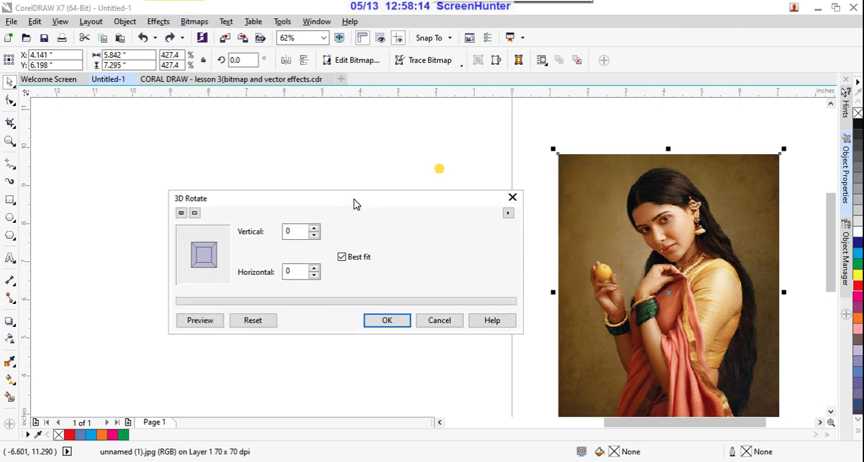
{"action": "left_click", "coordinate": [314, 229]}
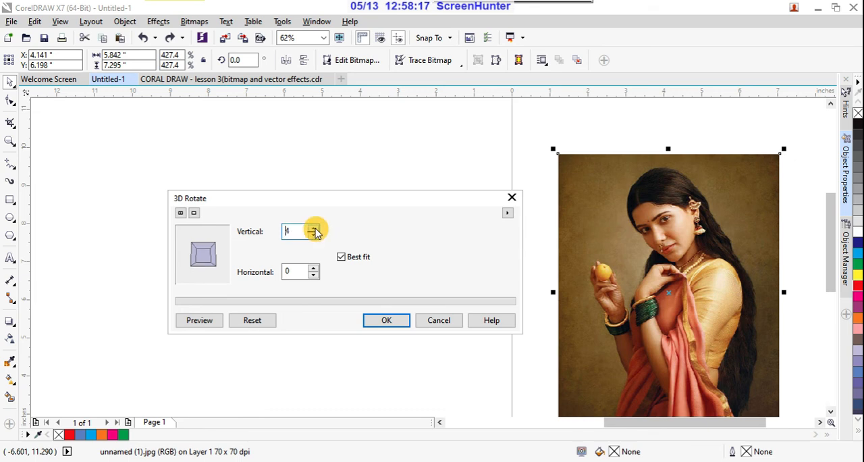
{"action": "left_click", "coordinate": [375, 321]}
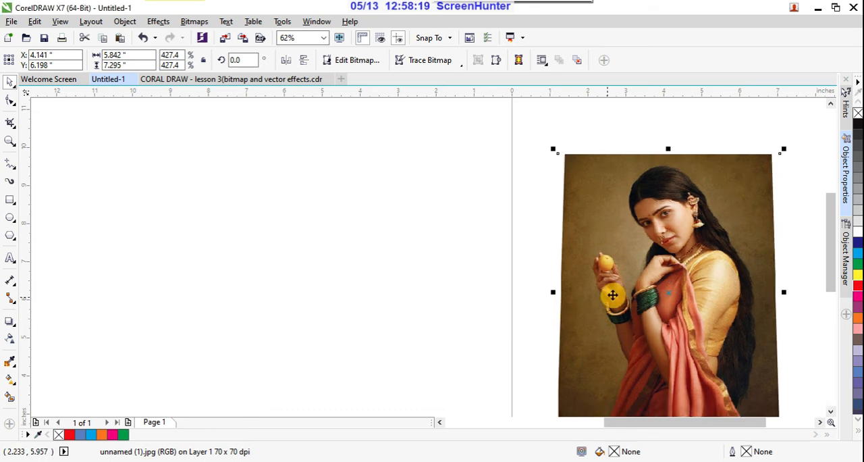
{"action": "key", "text": "ctrl+z"}
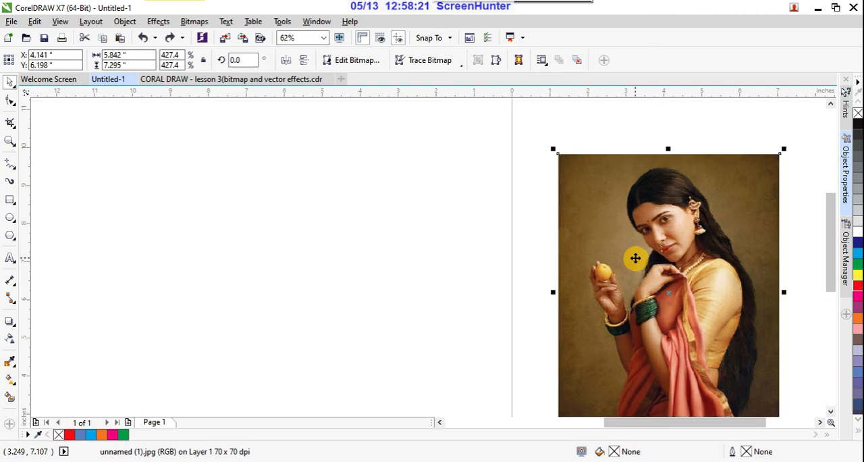
- Preview the Charcoal art stroke on the portrait with size 3 and edge 2, and discard the effect
{"action": "left_click", "coordinate": [194, 22]}
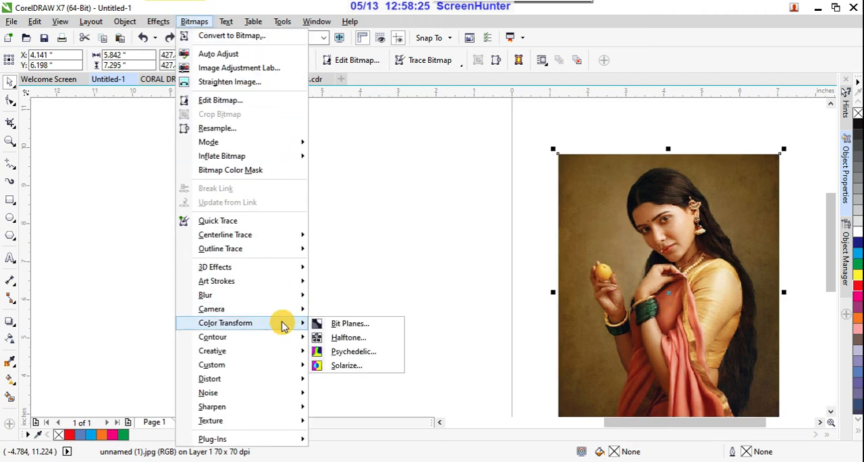
{"action": "mouse_move", "coordinate": [295, 284]}
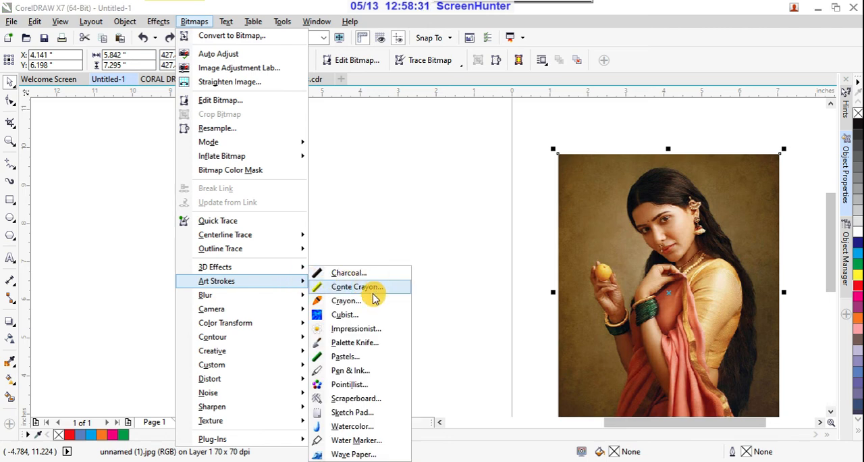
{"action": "left_click", "coordinate": [364, 274]}
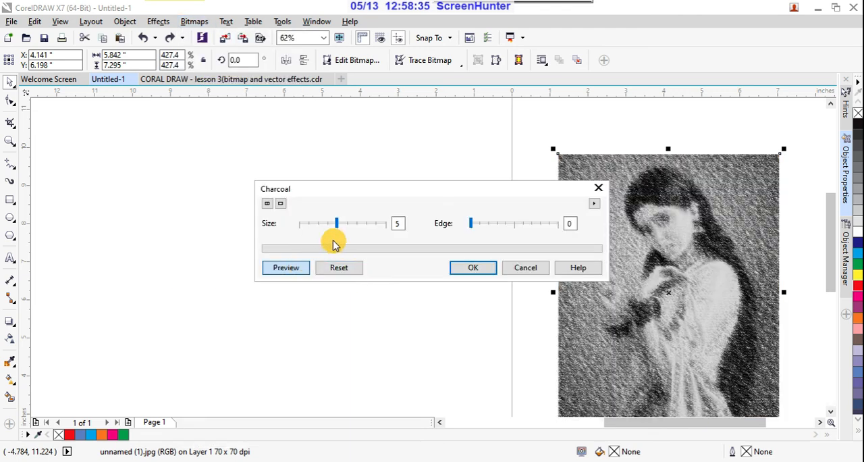
{"action": "mouse_move", "coordinate": [335, 226]}
{"action": "left_mouse_down"}
{"action": "mouse_move", "coordinate": [350, 229]}
{"action": "mouse_move", "coordinate": [322, 224]}
{"action": "left_mouse_up"}
{"action": "left_click", "coordinate": [475, 226]}
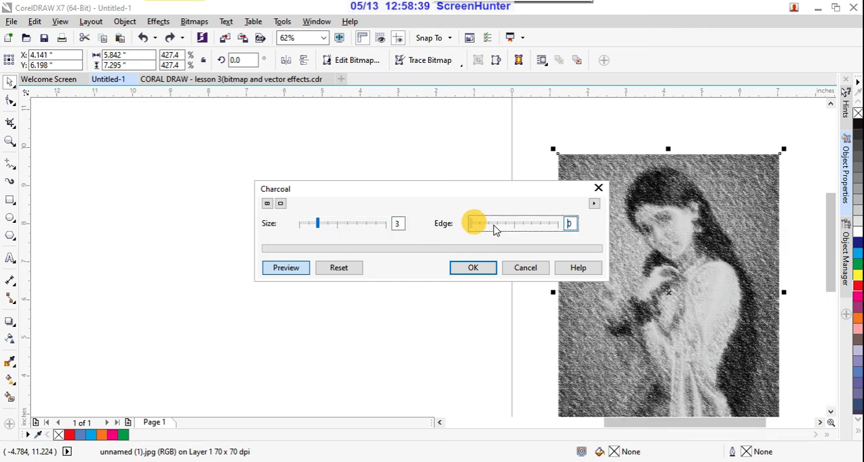
{"action": "left_click", "coordinate": [525, 269]}
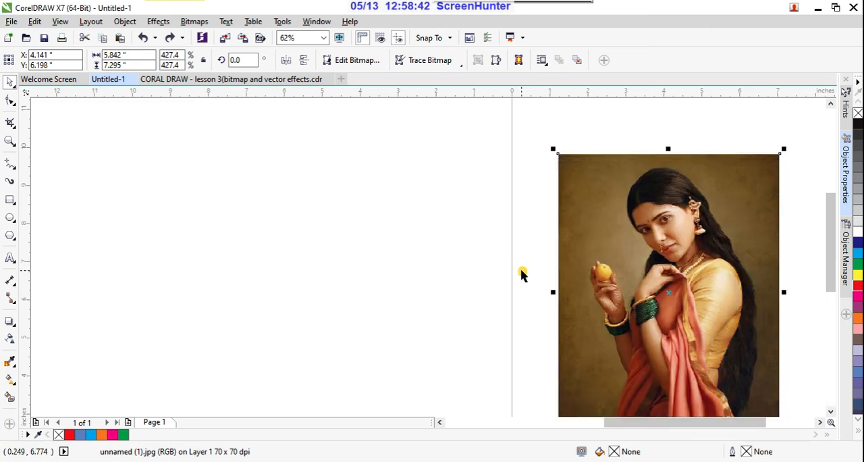
- Preview the Halftone color transform on the portrait with its default settings, and discard the effect
{"action": "left_click", "coordinate": [200, 24]}
{"action": "mouse_move", "coordinate": [304, 340]}
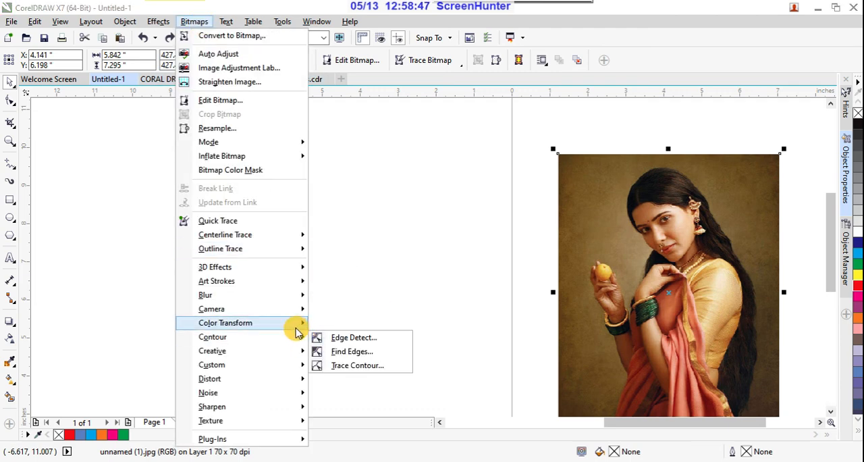
{"action": "mouse_move", "coordinate": [297, 327]}
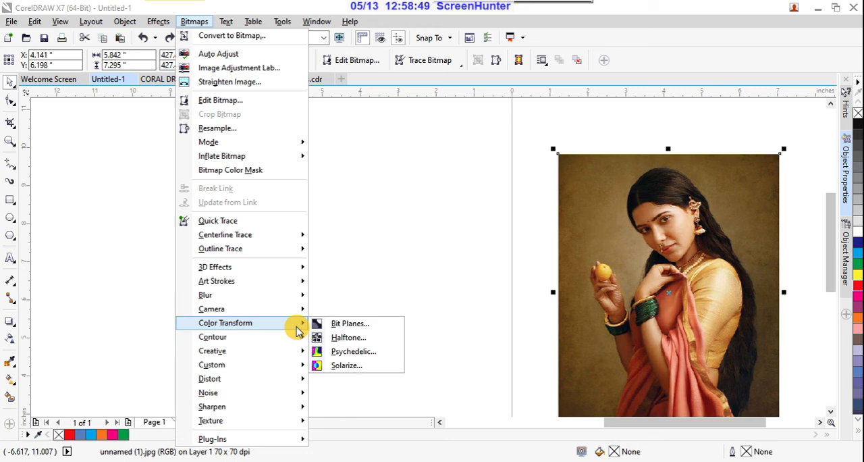
{"action": "left_click", "coordinate": [332, 337]}
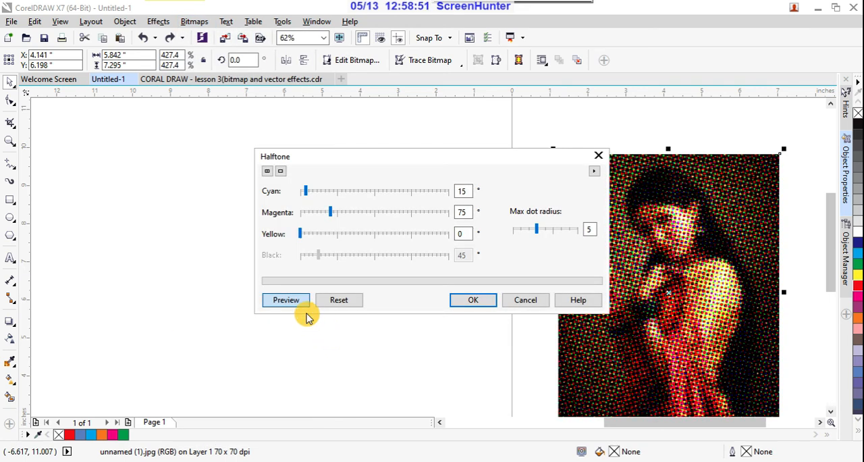
{"action": "left_click", "coordinate": [523, 300]}
- Preview the Photo Filter camera effect on the portrait with the filter color set to blue, and discard it
{"action": "left_click", "coordinate": [200, 26]}
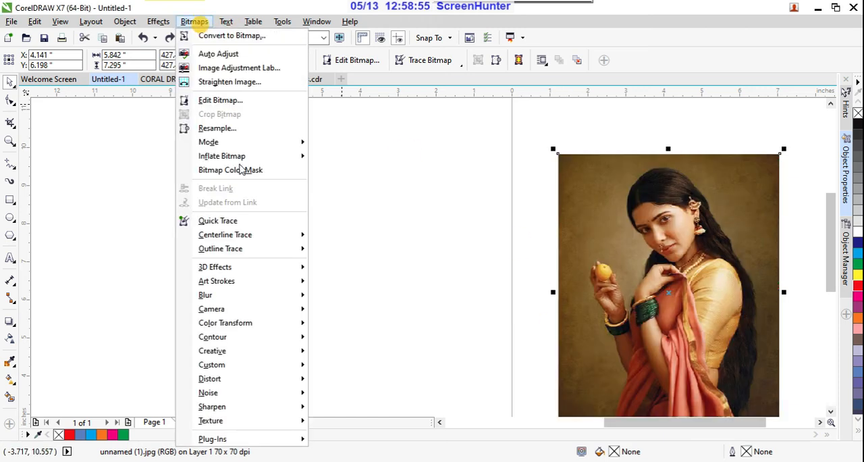
{"action": "mouse_move", "coordinate": [289, 317]}
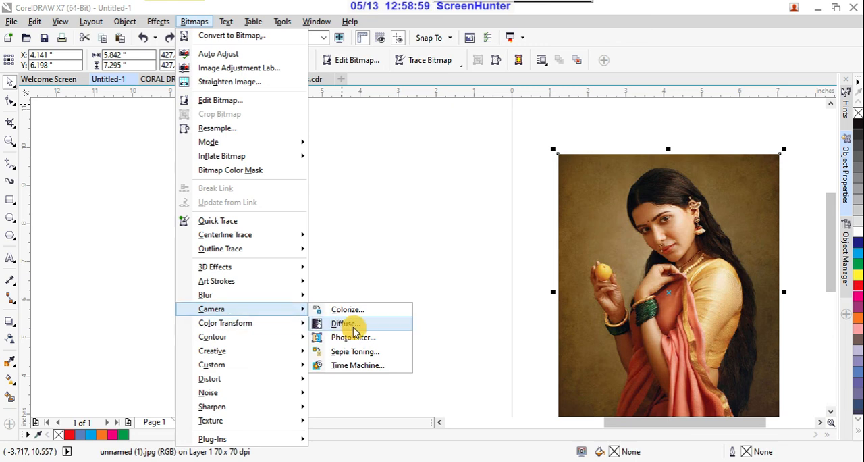
{"action": "left_click", "coordinate": [373, 338]}
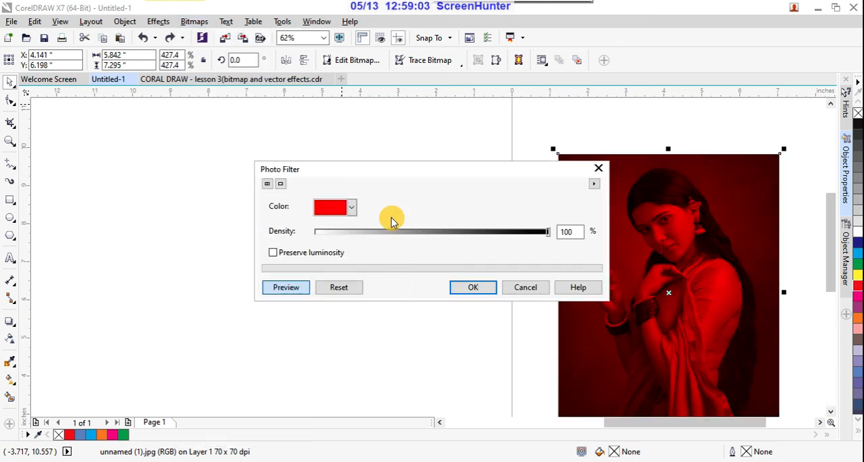
{"action": "left_click", "coordinate": [352, 207]}
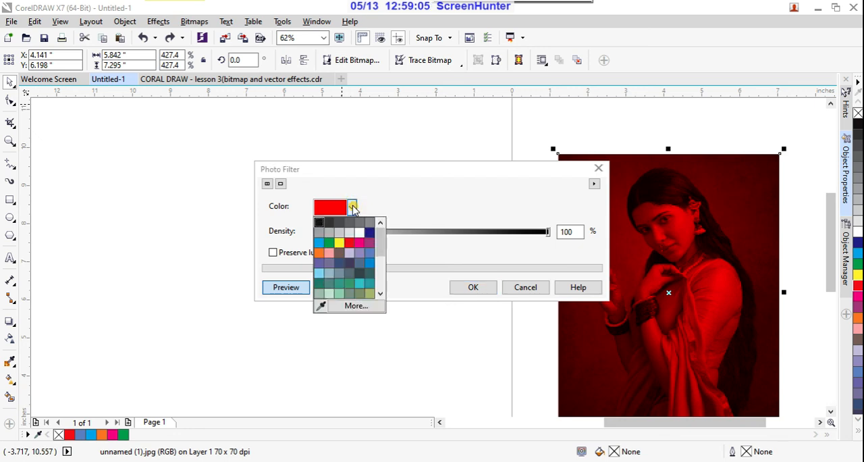
{"action": "left_click", "coordinate": [320, 245]}
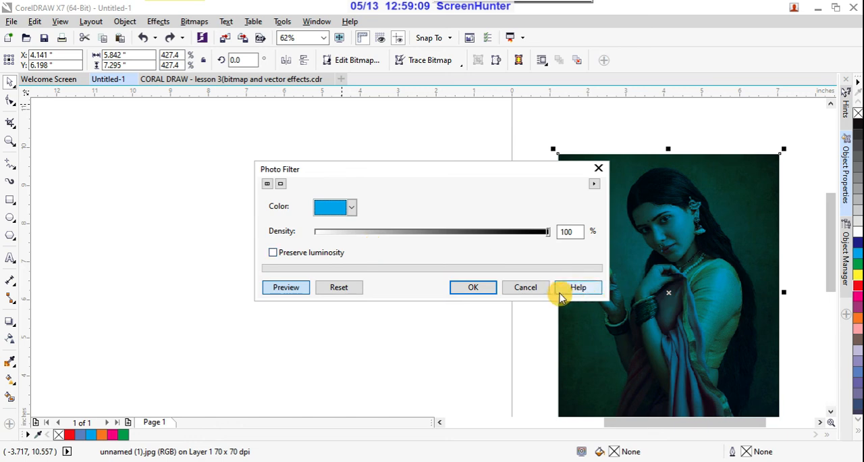
{"action": "left_click", "coordinate": [539, 287]}
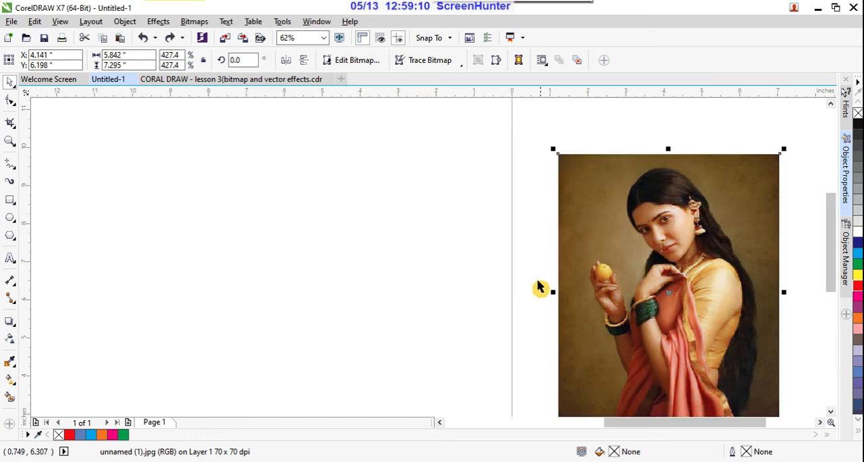
- Open the Black and White (1-bit) mode conversion for the selected portrait bitmap
{"action": "left_click", "coordinate": [200, 24]}
{"action": "mouse_move", "coordinate": [281, 397]}
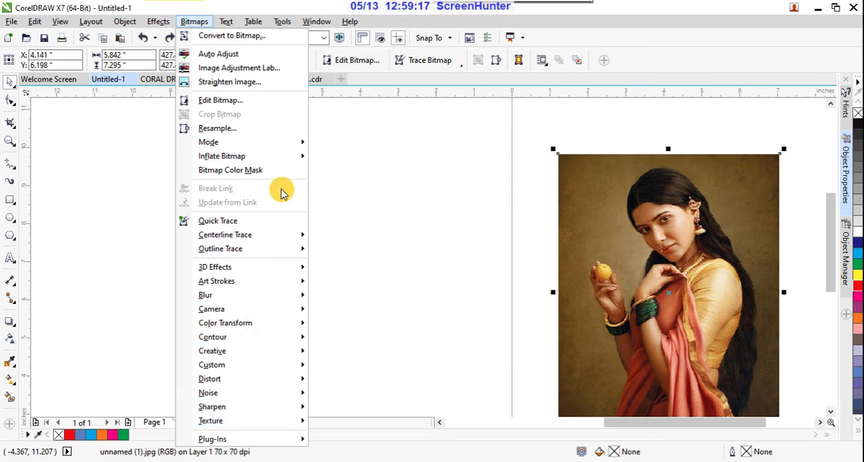
{"action": "mouse_move", "coordinate": [281, 143]}
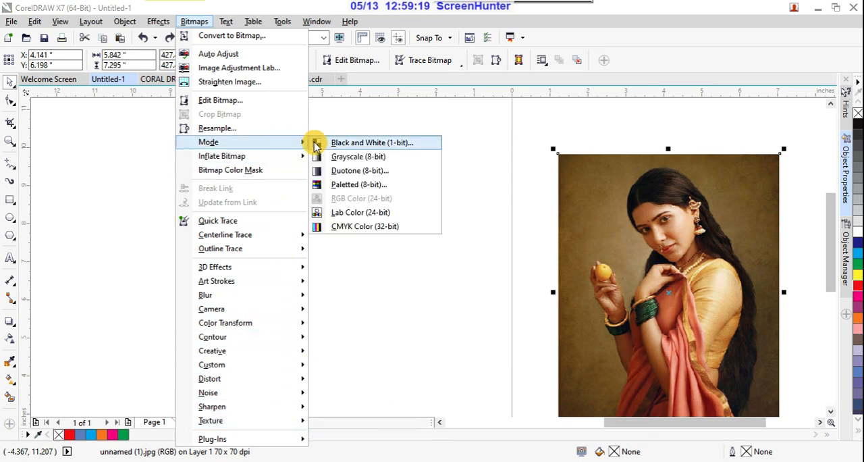
{"action": "left_click", "coordinate": [315, 145]}
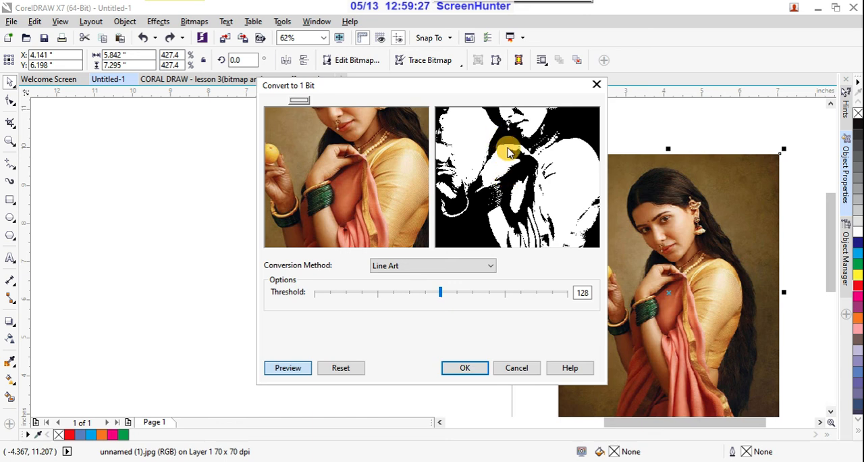
- Preview the Ordered, Jarvis, Stucki, Floyd-Steinberg, Halftone and Cardinality-Distribution methods for the portrait's 1-bit conversion
{"action": "left_click", "coordinate": [490, 267]}
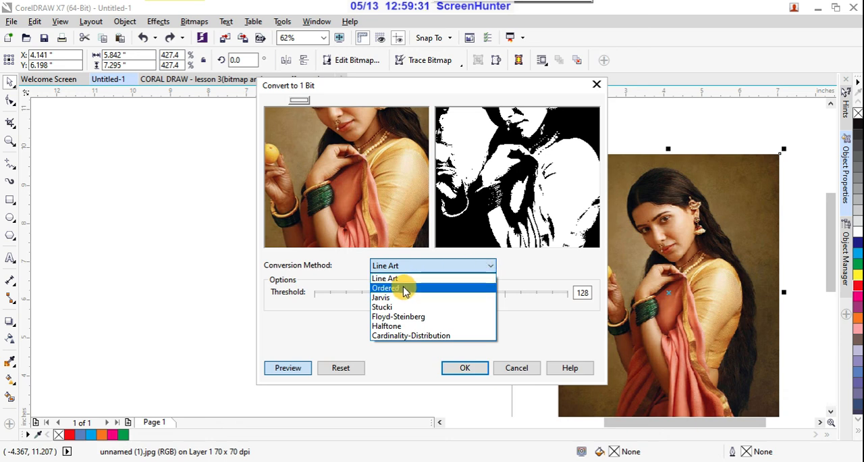
{"action": "left_click", "coordinate": [404, 289]}
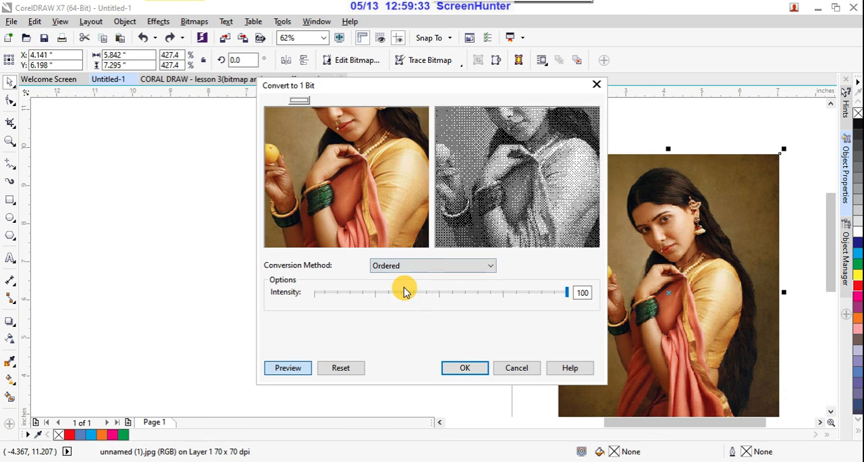
{"action": "left_click", "coordinate": [484, 266]}
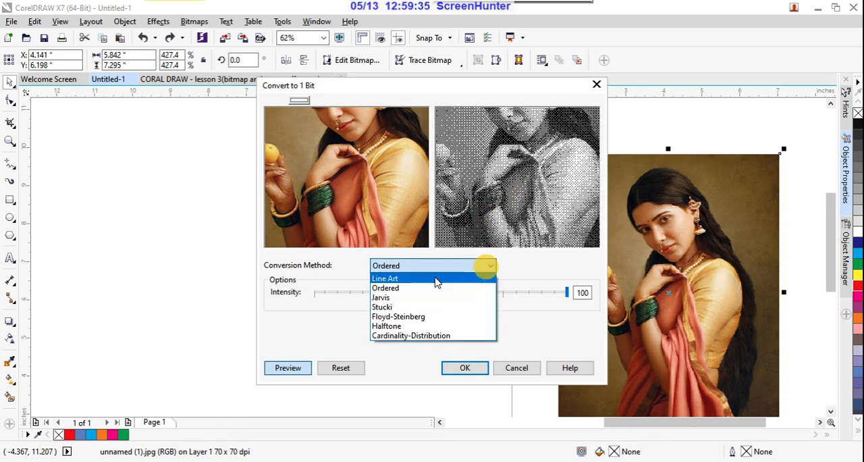
{"action": "left_click", "coordinate": [394, 297]}
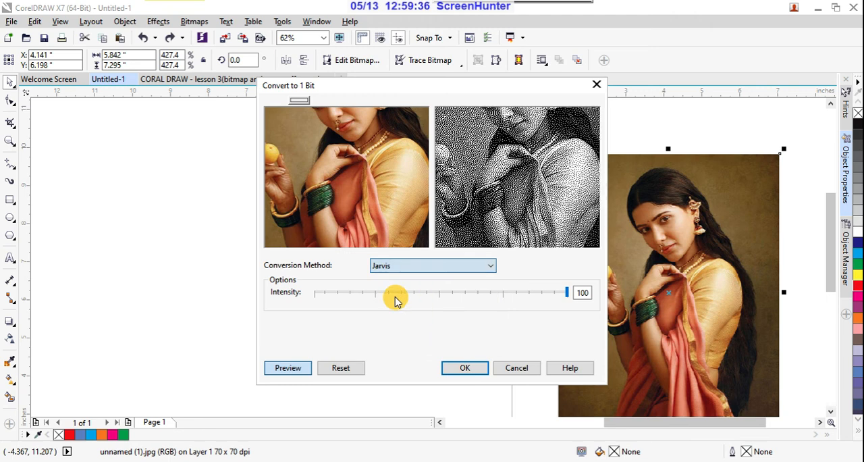
{"action": "left_click", "coordinate": [495, 270]}
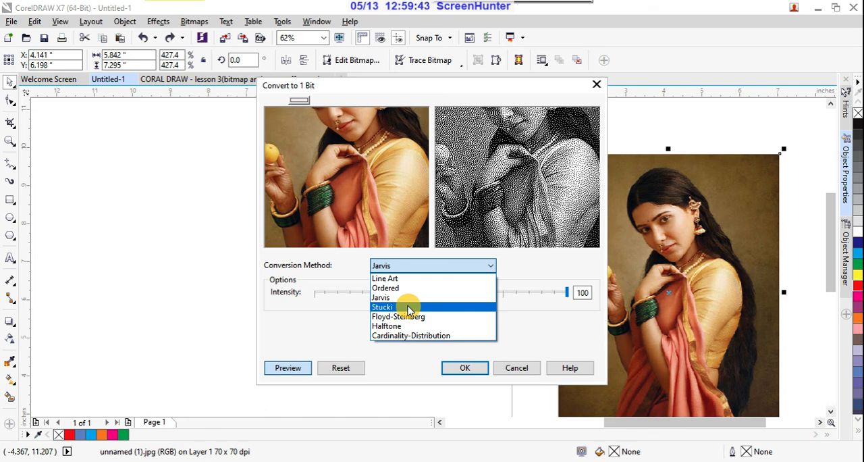
{"action": "left_click", "coordinate": [408, 307]}
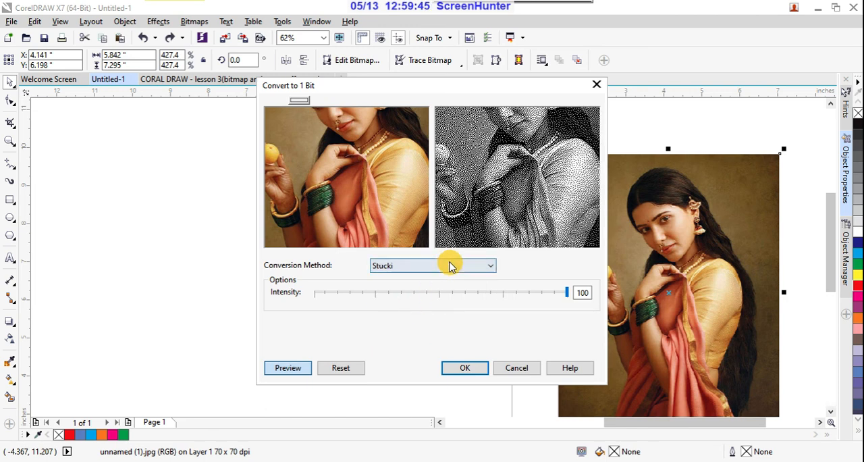
{"action": "left_click", "coordinate": [490, 267]}
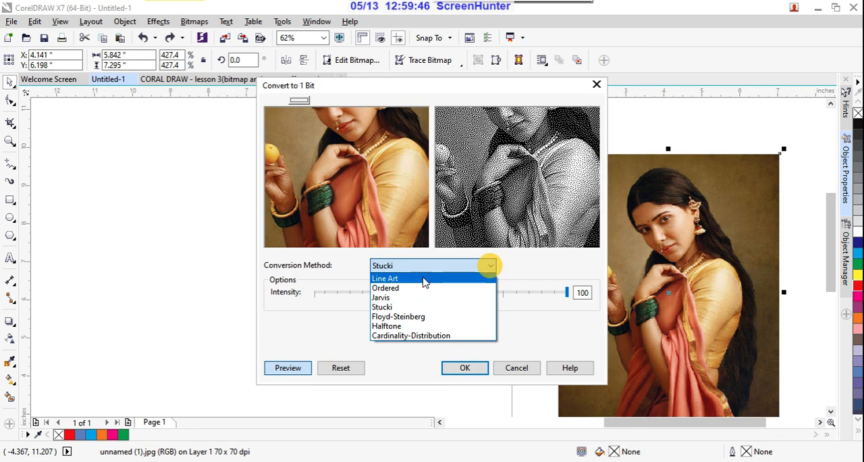
{"action": "left_click", "coordinate": [397, 317]}
{"action": "left_click", "coordinate": [491, 267]}
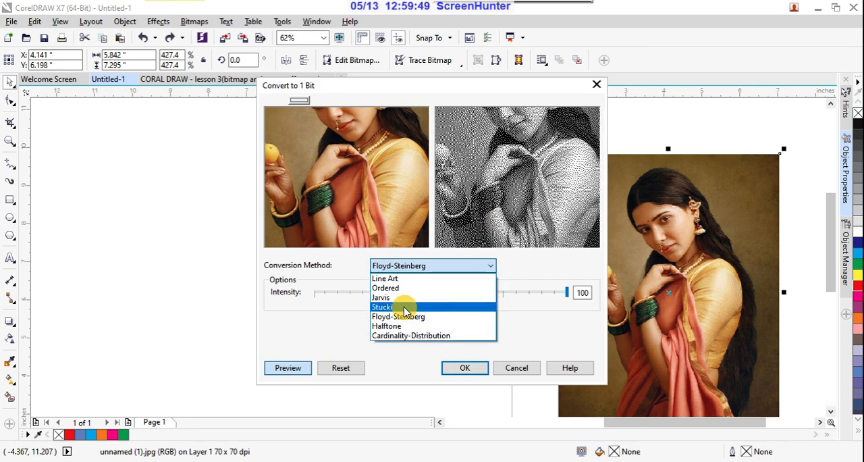
{"action": "left_click", "coordinate": [399, 327]}
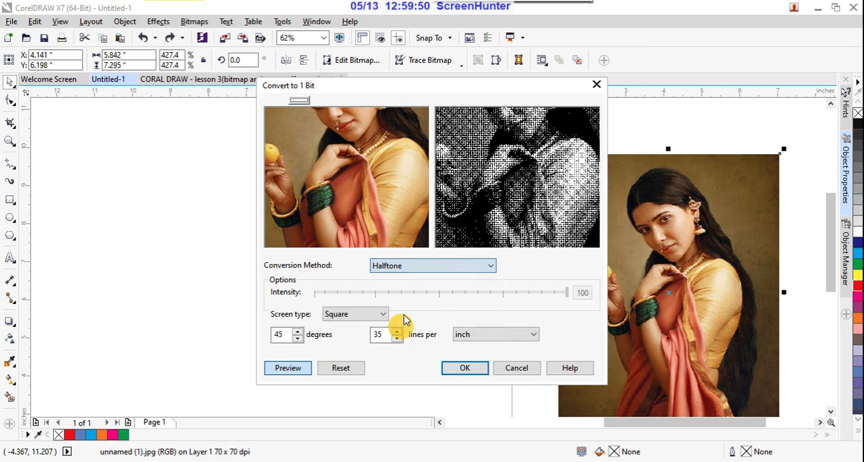
{"action": "left_click", "coordinate": [491, 267]}
{"action": "left_click", "coordinate": [432, 338]}
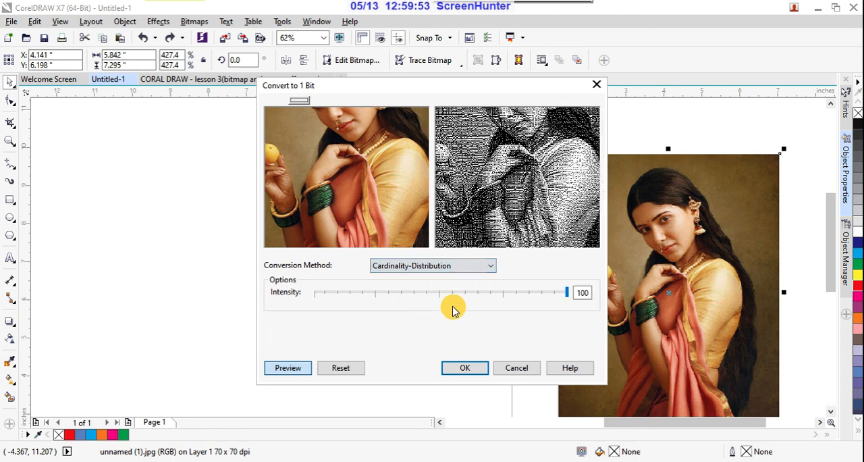
- Convert the portrait to 1-bit black and white using the Line Art method with a threshold of 127
{"action": "left_click", "coordinate": [492, 266]}
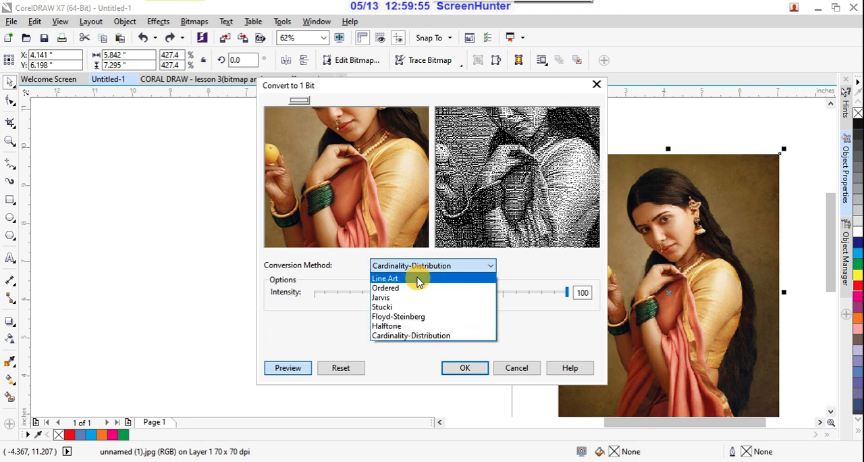
{"action": "left_click", "coordinate": [416, 278]}
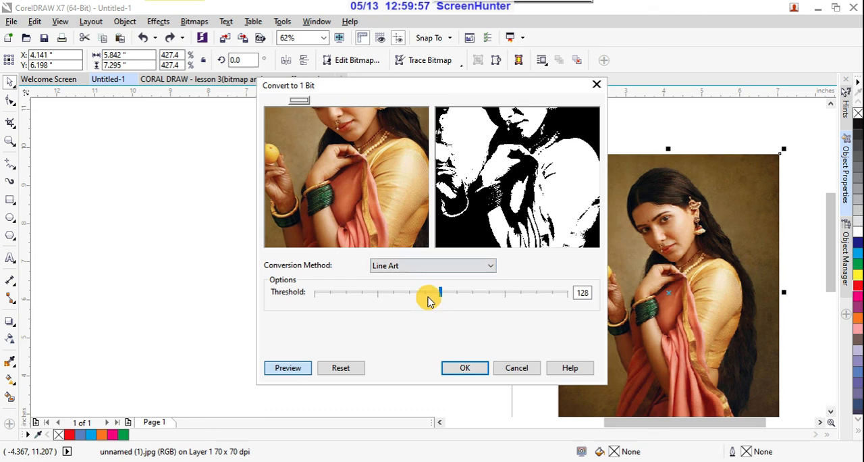
{"action": "mouse_move", "coordinate": [440, 293]}
{"action": "left_mouse_down"}
{"action": "mouse_move", "coordinate": [466, 295]}
{"action": "mouse_move", "coordinate": [443, 296]}
{"action": "left_mouse_up"}
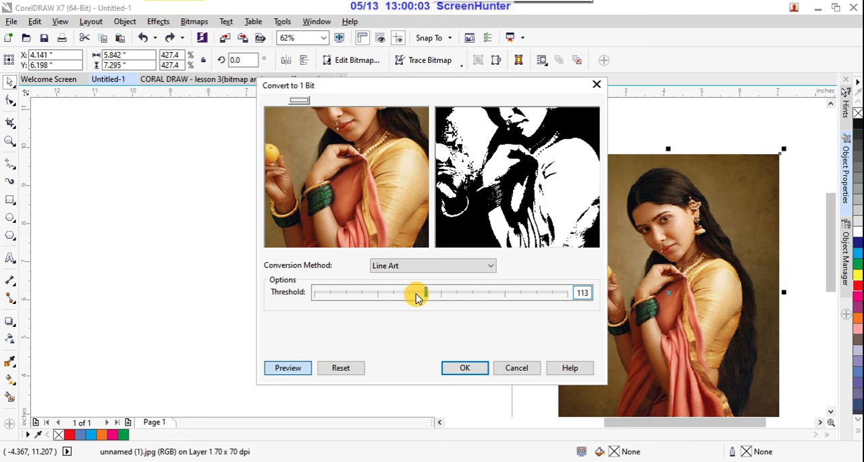
{"action": "left_click", "coordinate": [440, 295]}
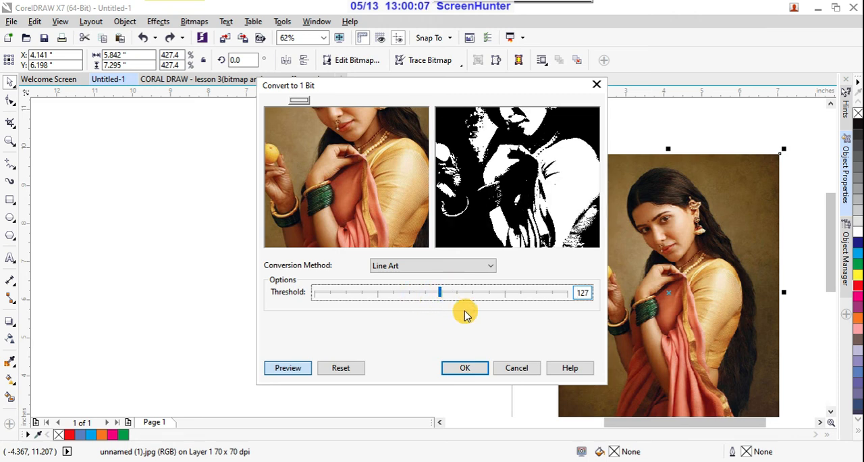
{"action": "left_click", "coordinate": [464, 368]}
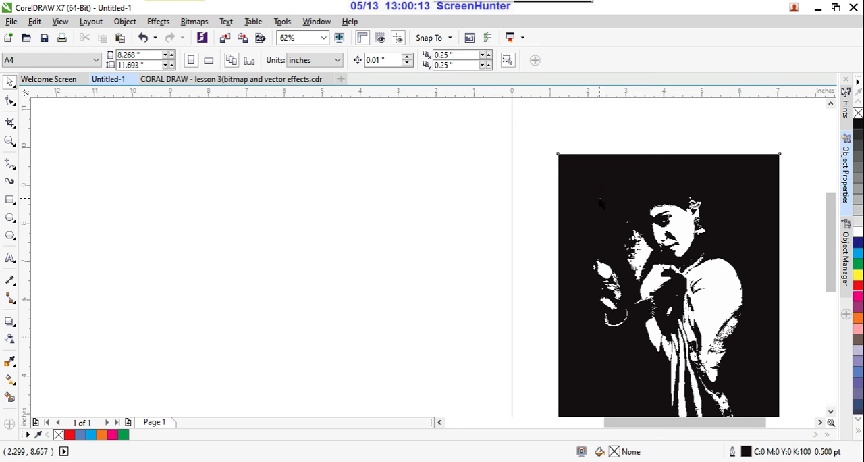
- Move the monochrome portrait about 6.8 inches to the left, mostly off the page, and deselect it
{"action": "left_click", "coordinate": [599, 199]}
{"action": "left_click_drag", "start_coordinate": [606, 199], "coordinate": [347, 173]}
{"action": "left_click", "coordinate": [623, 225]}
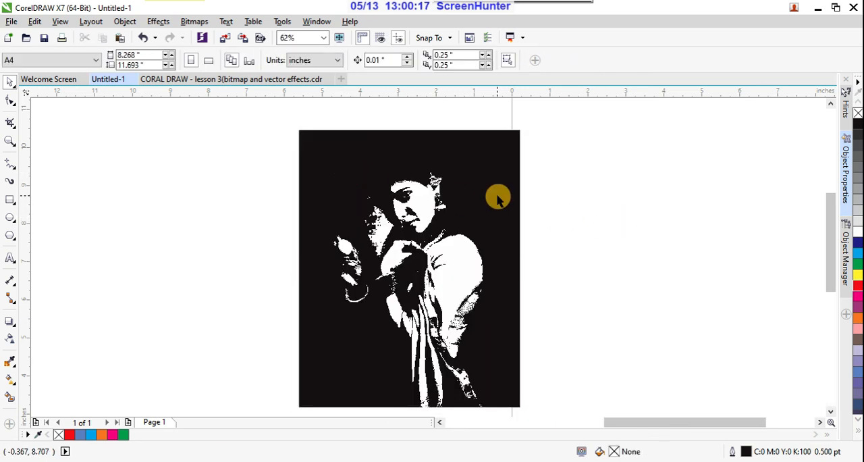
{"action": "left_click", "coordinate": [497, 196]}
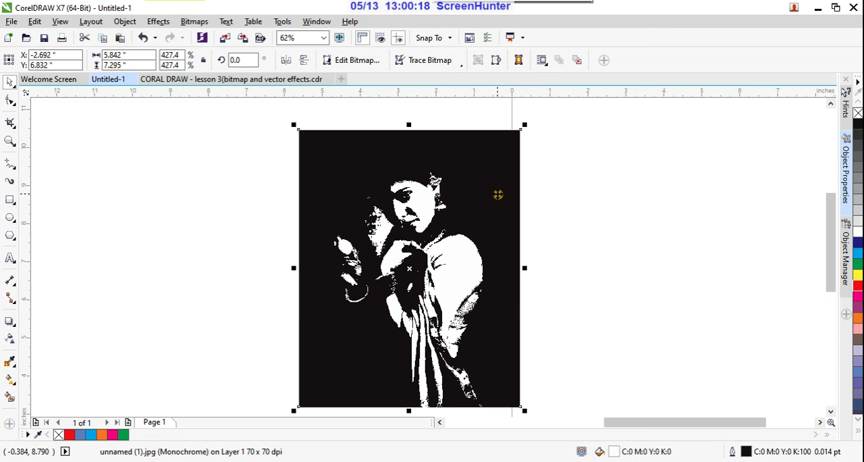
{"action": "left_click", "coordinate": [585, 271]}
- Outline-trace the monochrome portrait as a Detailed logo with maximum detail, removing the background color from the entire image
{"action": "scroll", "coordinate": [484, 257], "scroll_direction": "up", "scroll_amount": 3}
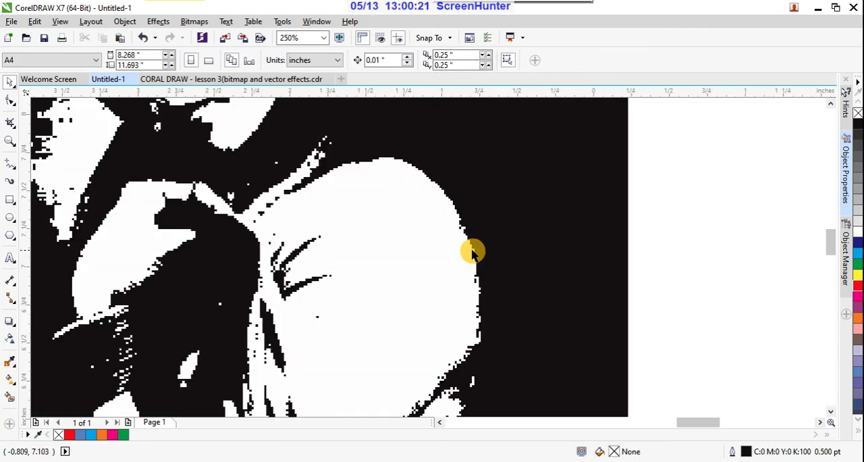
{"action": "scroll", "coordinate": [483, 240], "scroll_direction": "down", "scroll_amount": 2}
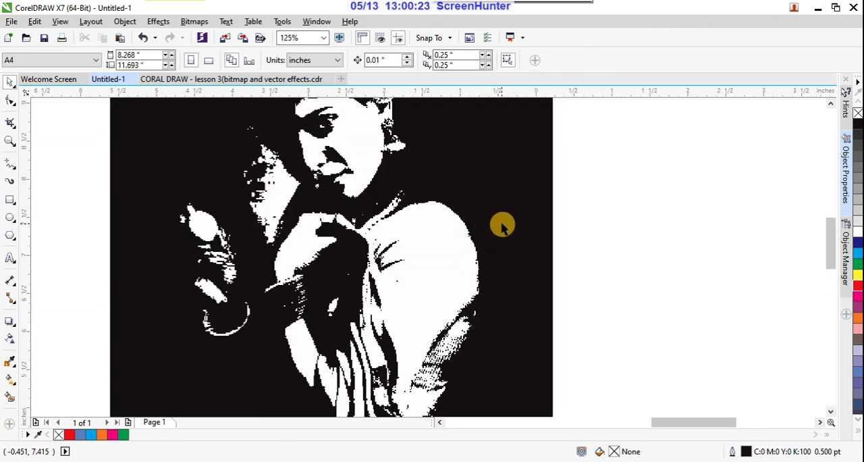
{"action": "scroll", "coordinate": [500, 223], "scroll_direction": "down", "scroll_amount": 1}
{"action": "left_click", "coordinate": [495, 223]}
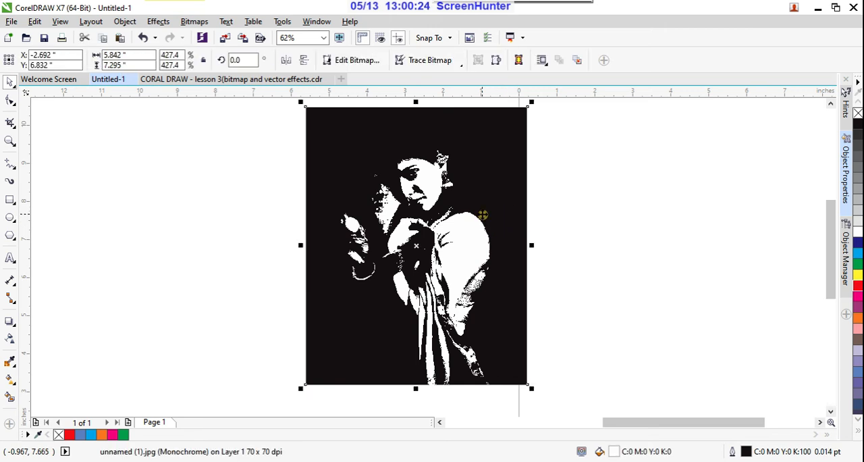
{"action": "left_click", "coordinate": [461, 63]}
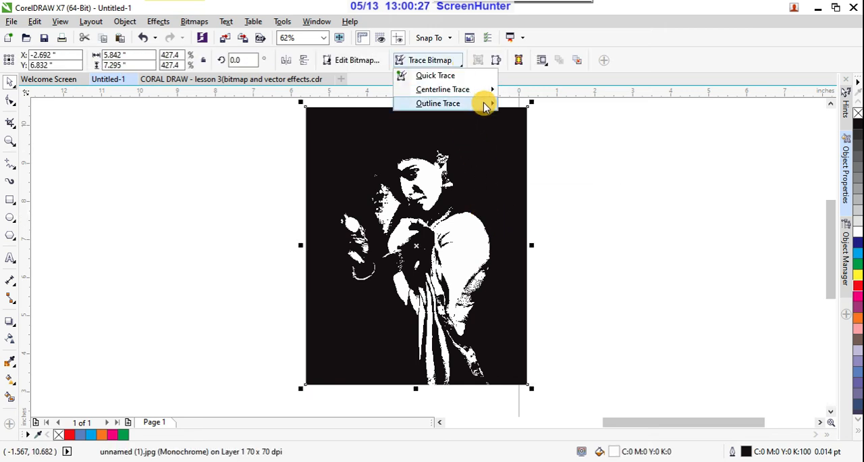
{"action": "mouse_move", "coordinate": [492, 103]}
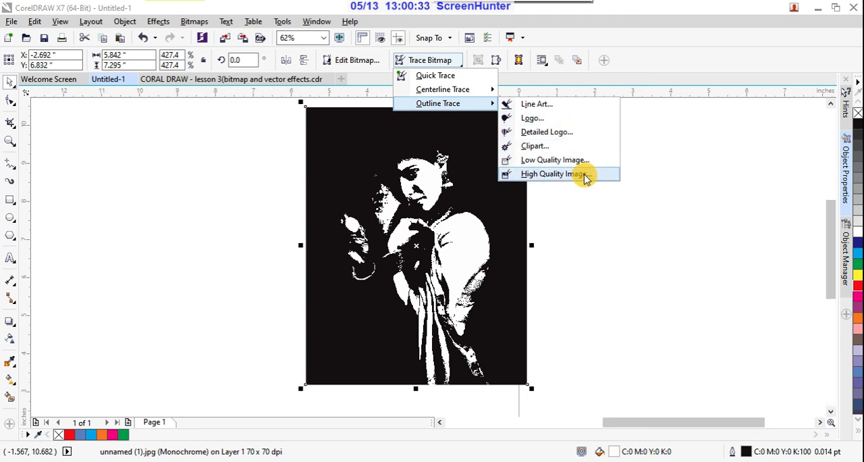
{"action": "left_click", "coordinate": [572, 133]}
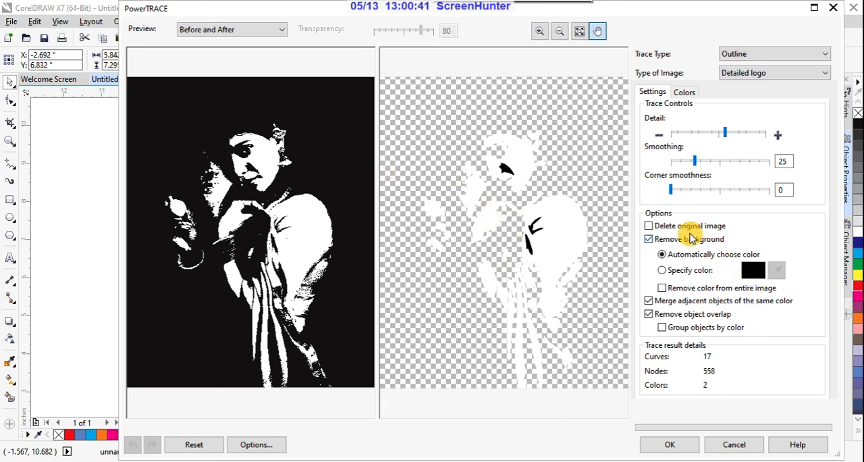
{"action": "left_click", "coordinate": [663, 288]}
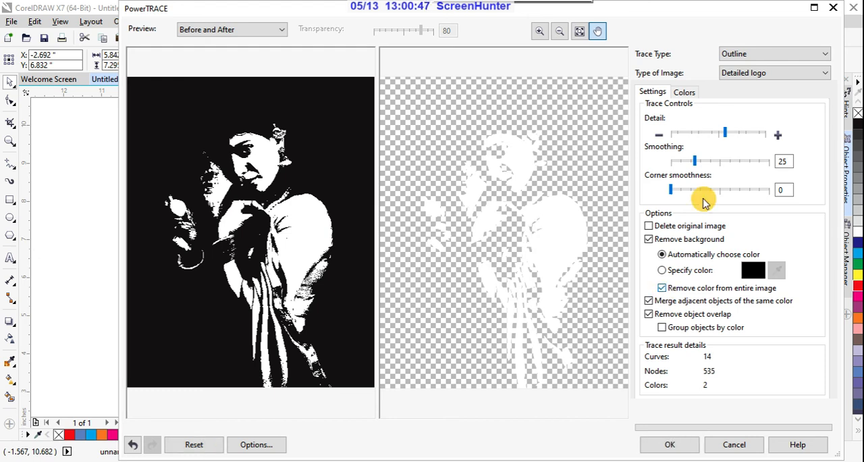
{"action": "left_click_drag", "start_coordinate": [727, 135], "coordinate": [776, 140]}
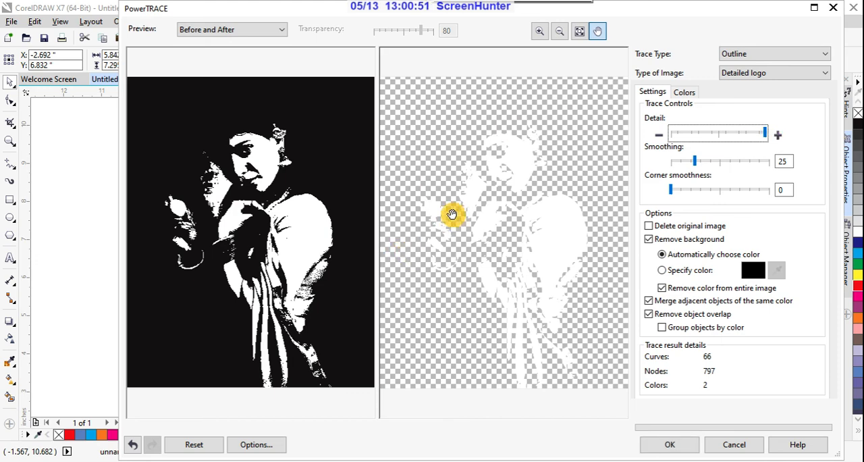
{"action": "left_click", "coordinate": [669, 447]}
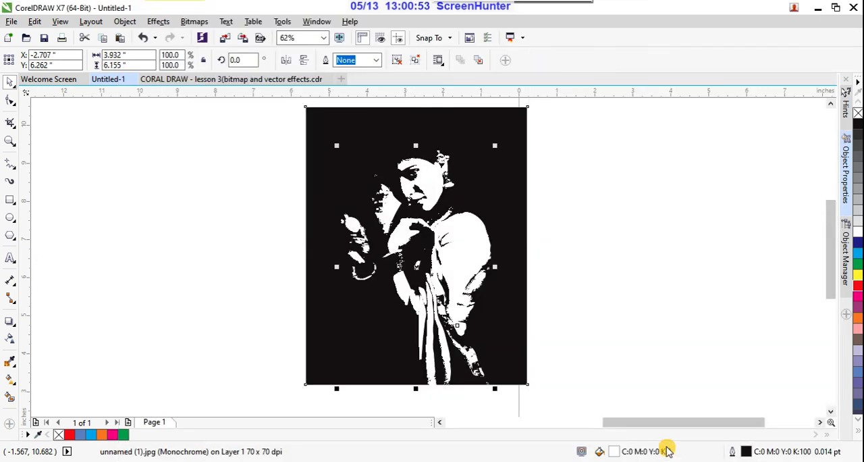
- Move the traced vector group off the bitmap to its left and fill it with red
{"action": "left_click", "coordinate": [482, 322]}
{"action": "mouse_move", "coordinate": [465, 270]}
{"action": "left_mouse_down"}
{"action": "mouse_move", "coordinate": [467, 260]}
{"action": "mouse_move", "coordinate": [267, 252]}
{"action": "left_mouse_up"}
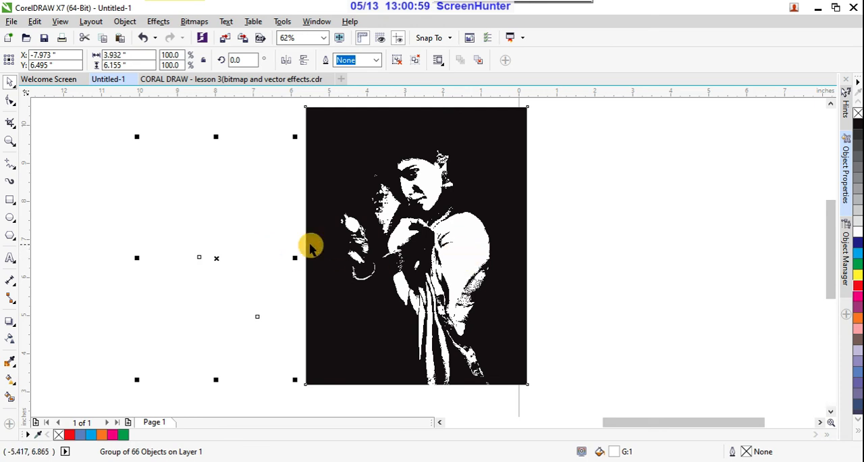
{"action": "left_click", "coordinate": [859, 290]}
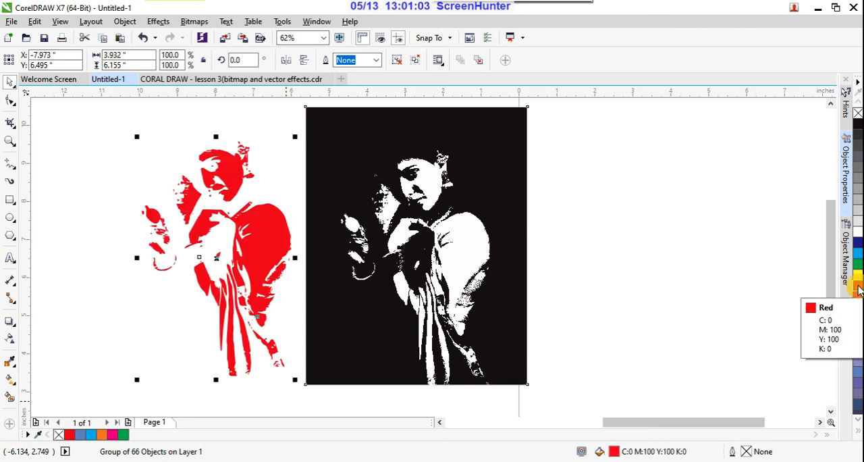
{"action": "left_click", "coordinate": [633, 215]}
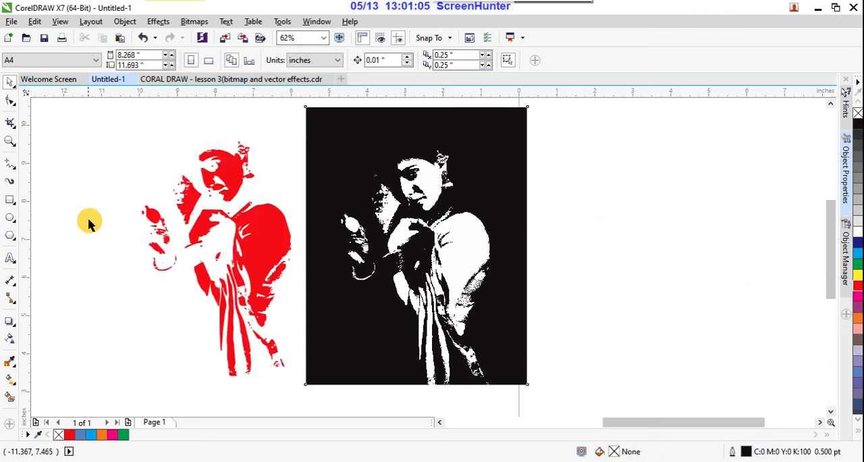
- Duplicate the red traced figure side by side and fill the one nearest the bitmap with cyan
{"action": "scroll", "coordinate": [191, 209], "scroll_direction": "up", "scroll_amount": 3}
{"action": "scroll", "coordinate": [389, 231], "scroll_direction": "down", "scroll_amount": 3}
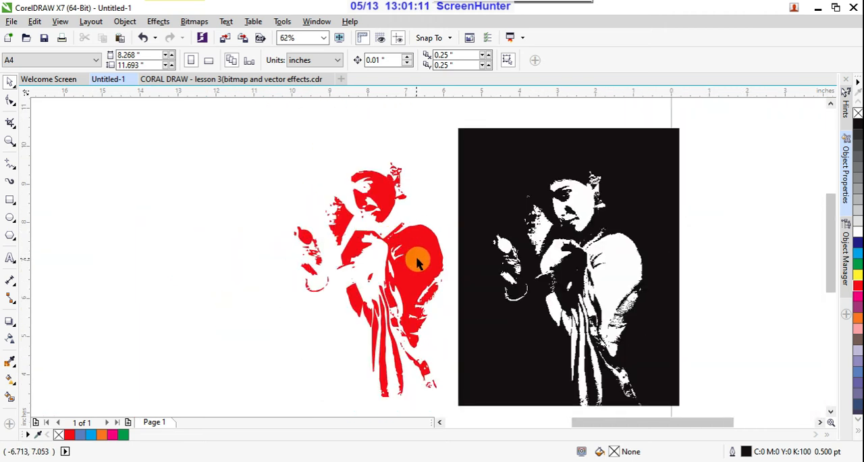
{"action": "mouse_move", "coordinate": [417, 263]}
{"action": "left_mouse_down"}
{"action": "mouse_move", "coordinate": [256, 247]}
{"action": "mouse_move", "coordinate": [418, 248]}
{"action": "left_mouse_up"}
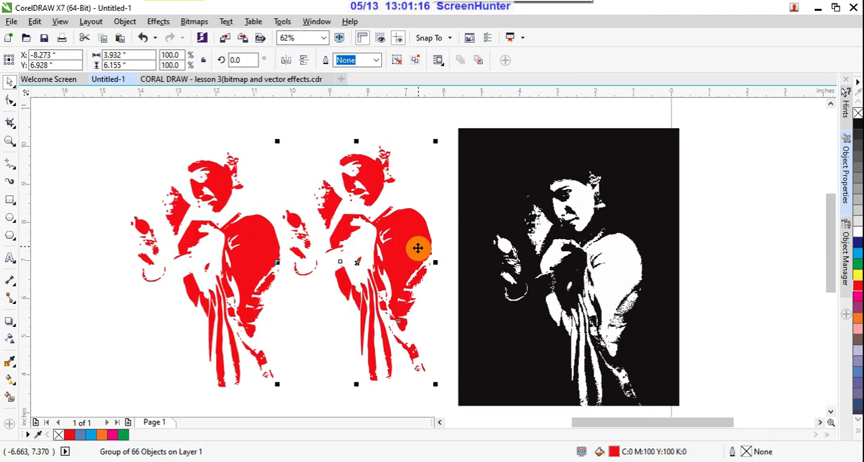
{"action": "left_click", "coordinate": [859, 259]}
{"action": "left_click", "coordinate": [748, 257]}
- Move the monochrome bitmap up about 3.4 inches, and switch to the lesson 3 bitmap and vector effects document
{"action": "scroll", "coordinate": [600, 248], "scroll_direction": "down", "scroll_amount": 2}
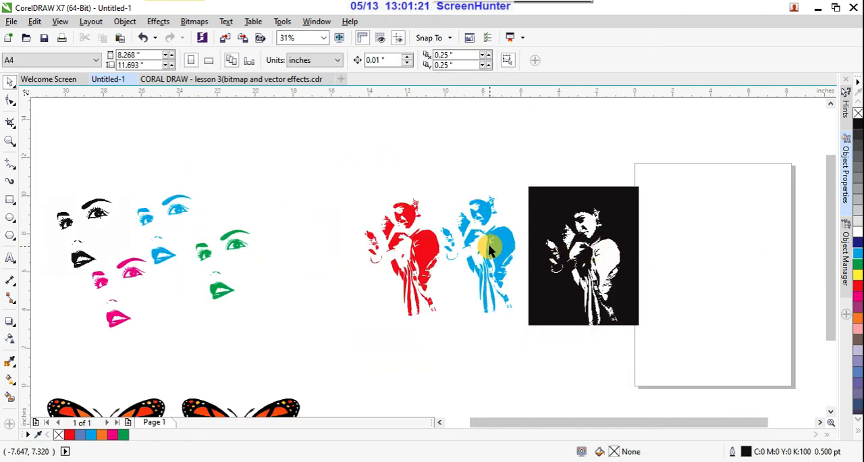
{"action": "scroll", "coordinate": [489, 249], "scroll_direction": "up", "scroll_amount": 2}
{"action": "scroll", "coordinate": [490, 249], "scroll_direction": "up", "scroll_amount": 2}
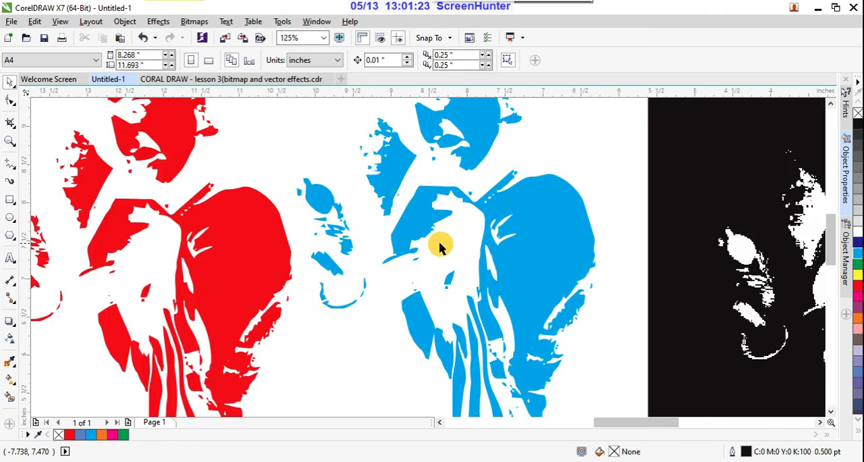
{"action": "scroll", "coordinate": [482, 230], "scroll_direction": "down", "scroll_amount": 2}
{"action": "scroll", "coordinate": [482, 232], "scroll_direction": "down", "scroll_amount": 4}
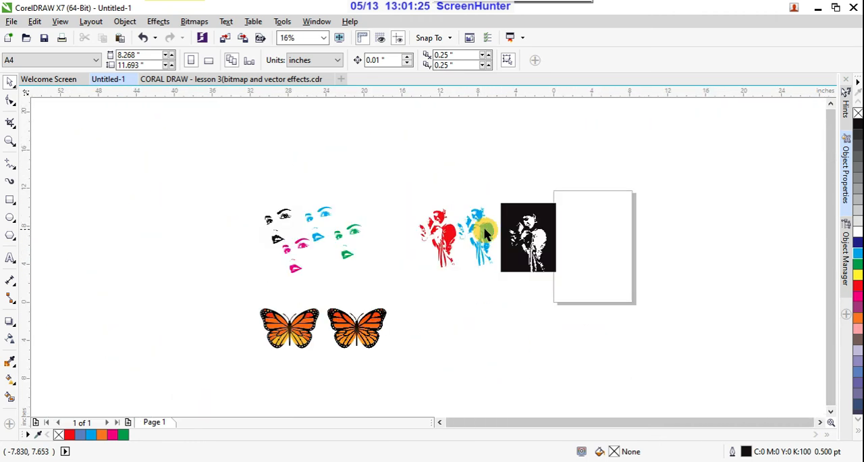
{"action": "left_click_drag", "start_coordinate": [545, 235], "coordinate": [547, 201]}
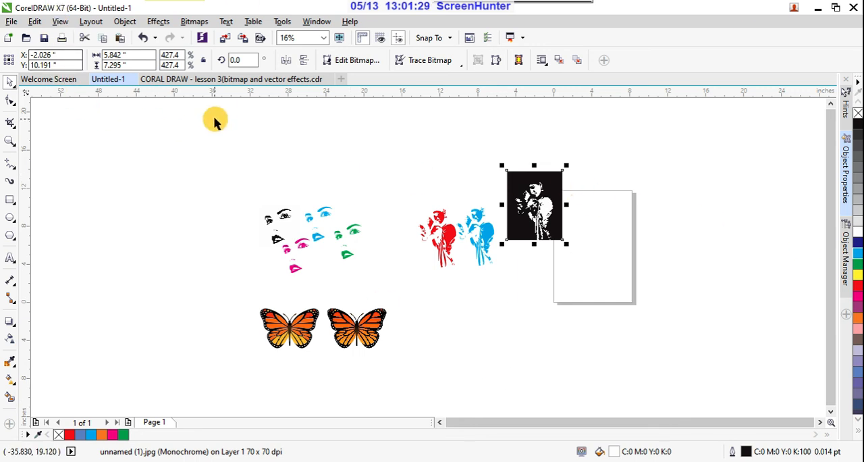
{"action": "left_click", "coordinate": [236, 80]}
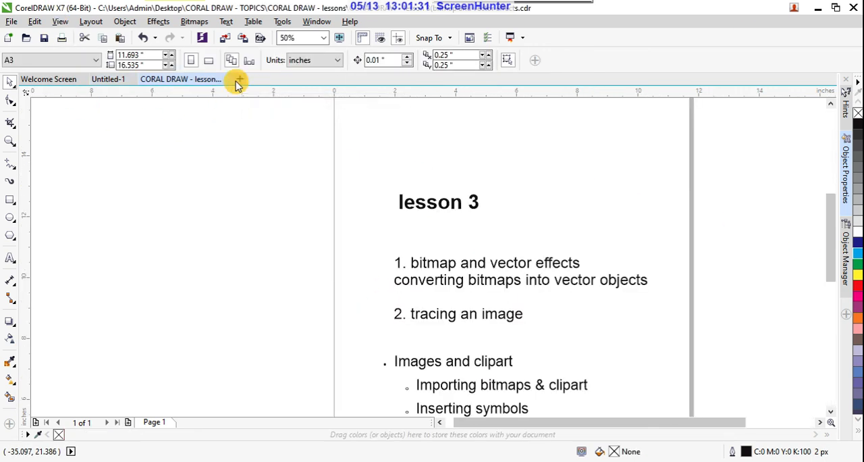
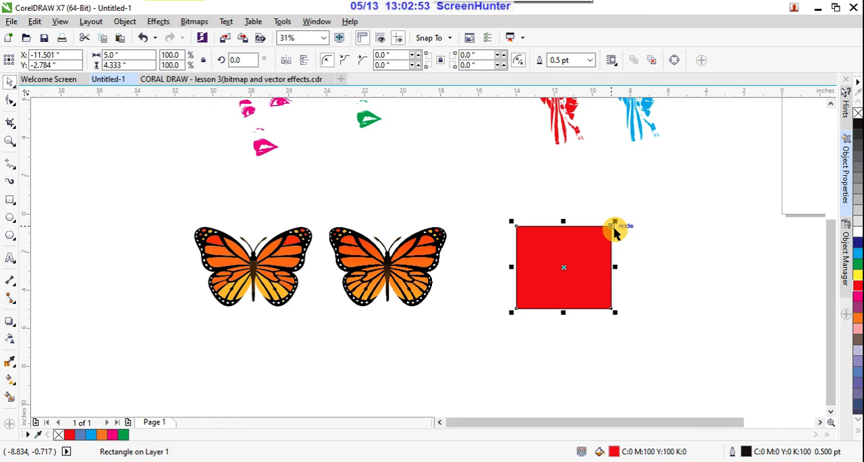
- Place two copies of the red rectangle to its right, one above the other
{"action": "left_click_drag", "start_coordinate": [598, 263], "coordinate": [722, 225]}
{"action": "right_click", "coordinate": [674, 252]}
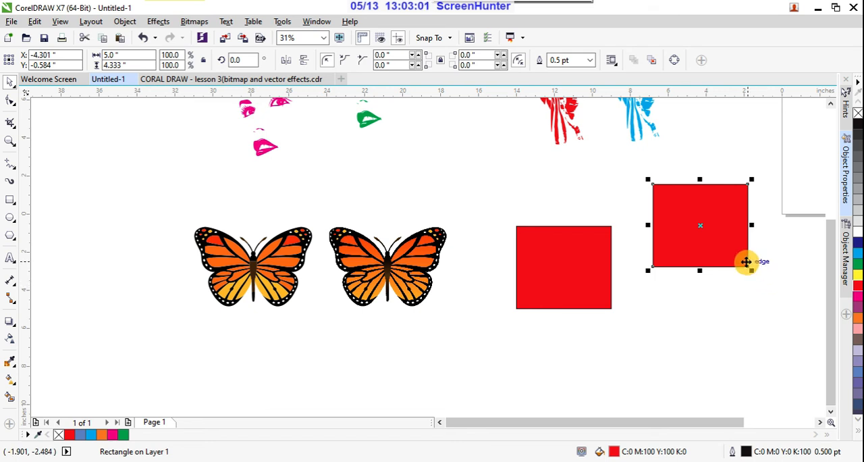
{"action": "left_click_drag", "start_coordinate": [747, 260], "coordinate": [729, 360]}
{"action": "right_click", "coordinate": [730, 361]}
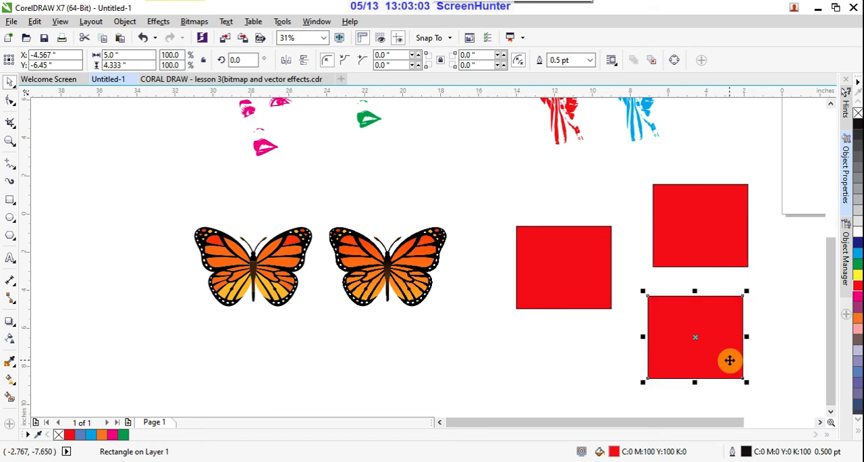
{"action": "left_click_drag", "start_coordinate": [609, 396], "coordinate": [727, 227]}
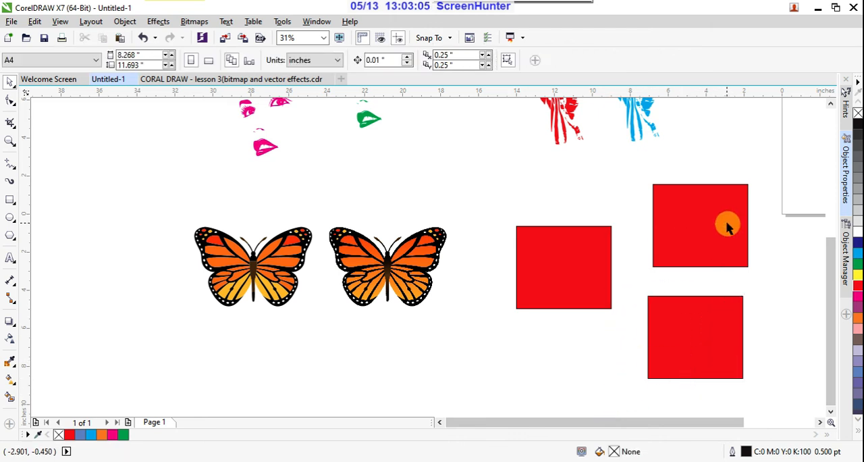
- Delete the two red rectangle copies, leaving only the original beside the butterflies
{"action": "left_click", "coordinate": [730, 224]}
{"action": "key", "text": "Page_Down"}
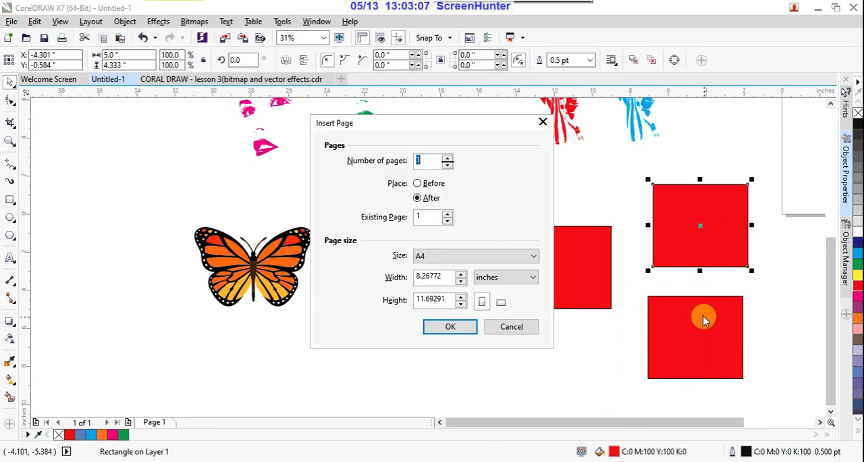
{"action": "left_click", "coordinate": [517, 327]}
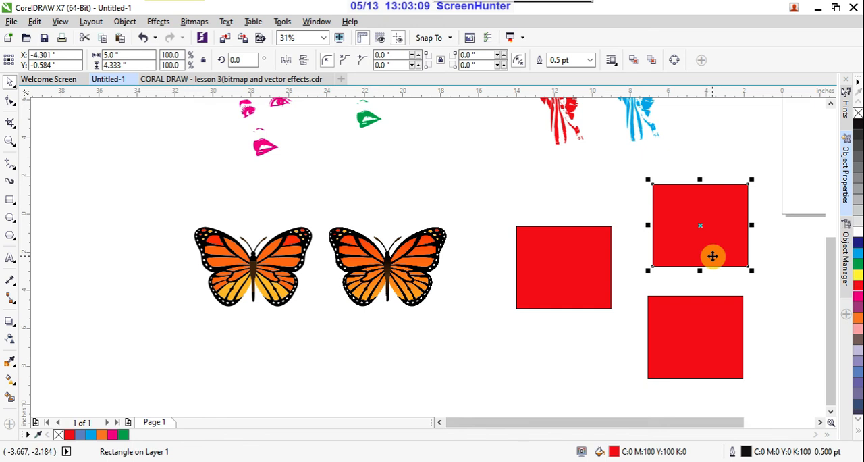
{"action": "key", "text": "Delete"}
{"action": "left_click", "coordinate": [704, 340]}
{"action": "key", "text": "Delete"}
- Select the original red rectangle and show the Symbol Manager docker
{"action": "left_click", "coordinate": [591, 264]}
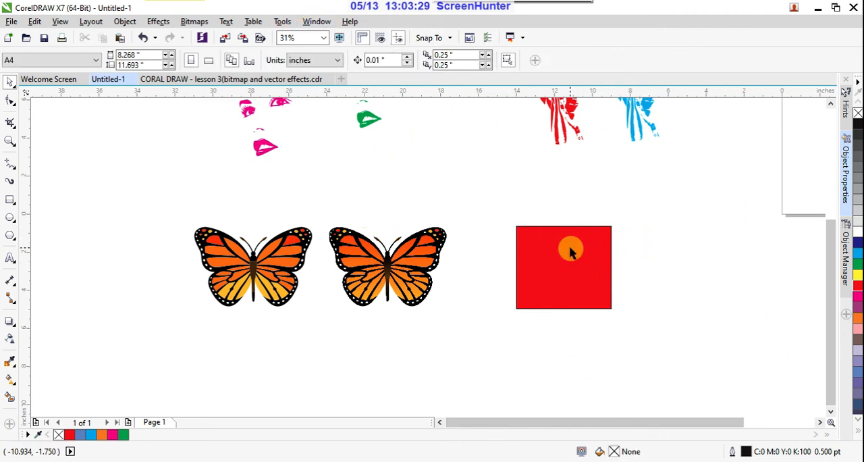
{"action": "left_click", "coordinate": [316, 22]}
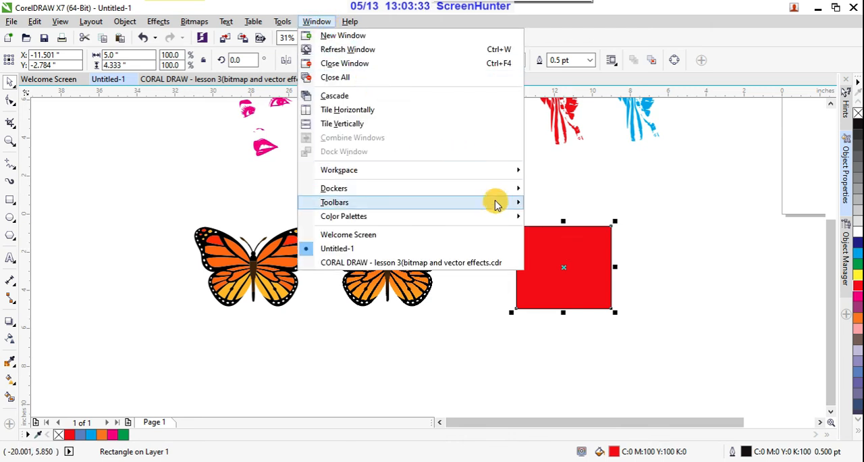
{"action": "mouse_move", "coordinate": [504, 202]}
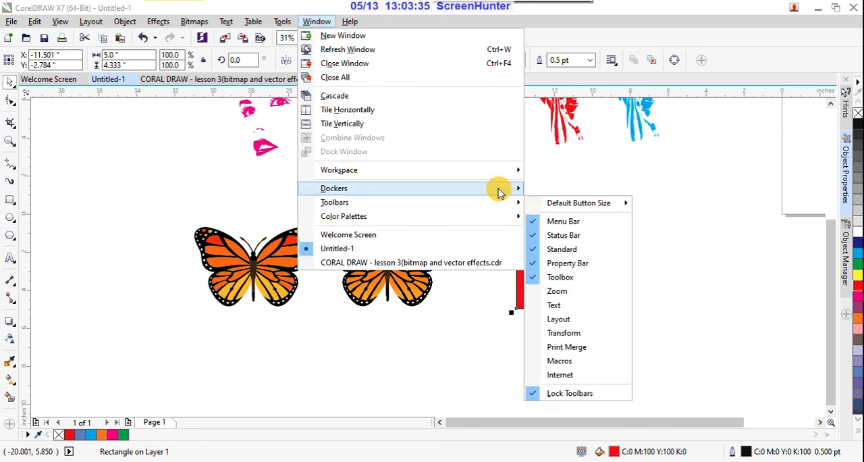
{"action": "mouse_move", "coordinate": [506, 187]}
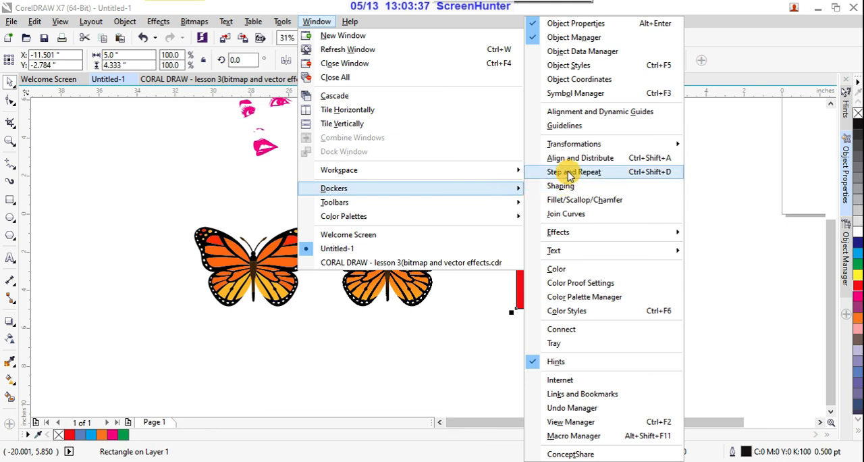
{"action": "left_click", "coordinate": [584, 94]}
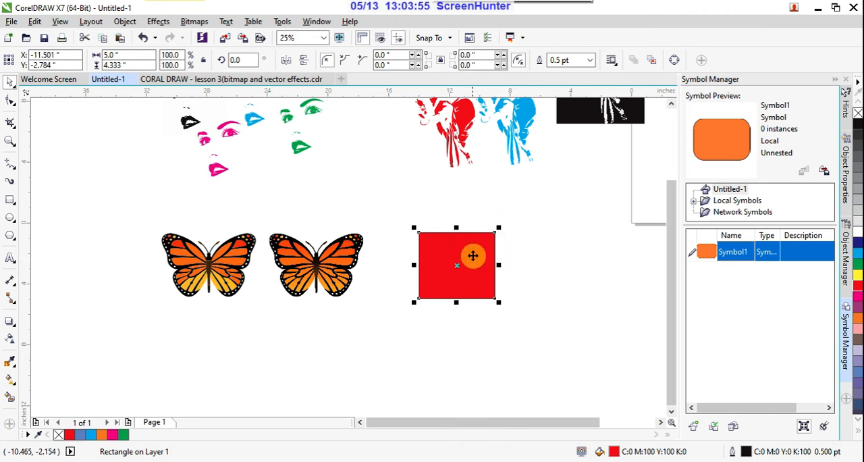
- Try making the red rectangle a symbol, and undo the conversion
{"action": "left_click_drag", "start_coordinate": [472, 255], "coordinate": [782, 332]}
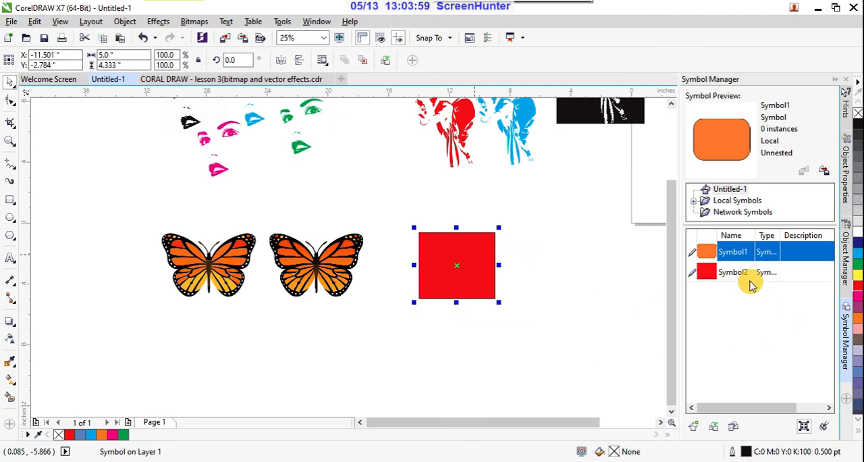
{"action": "key", "text": "ctrl+z"}
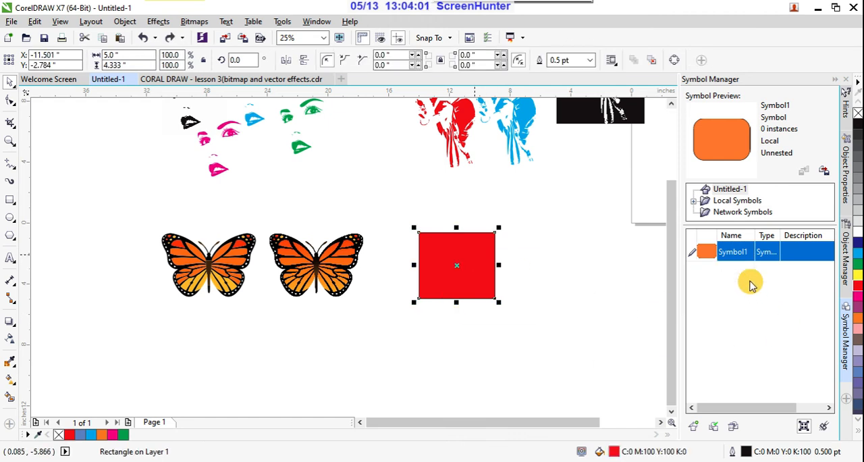
{"action": "right_click", "coordinate": [473, 249]}
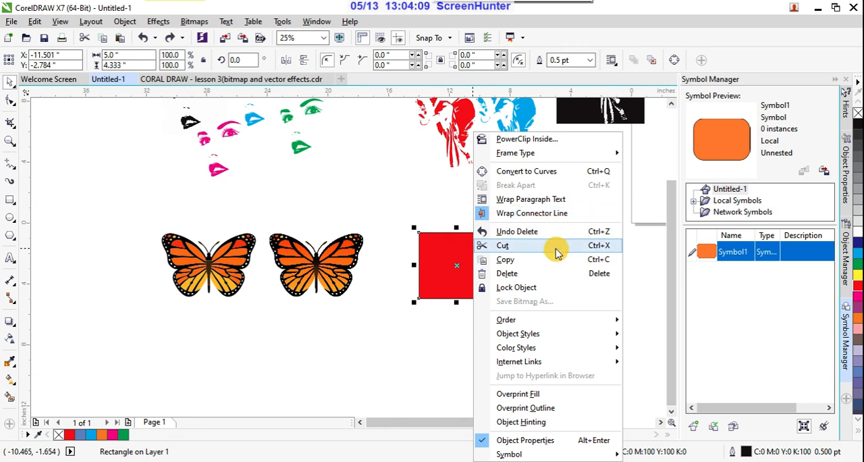
{"action": "mouse_move", "coordinate": [550, 454]}
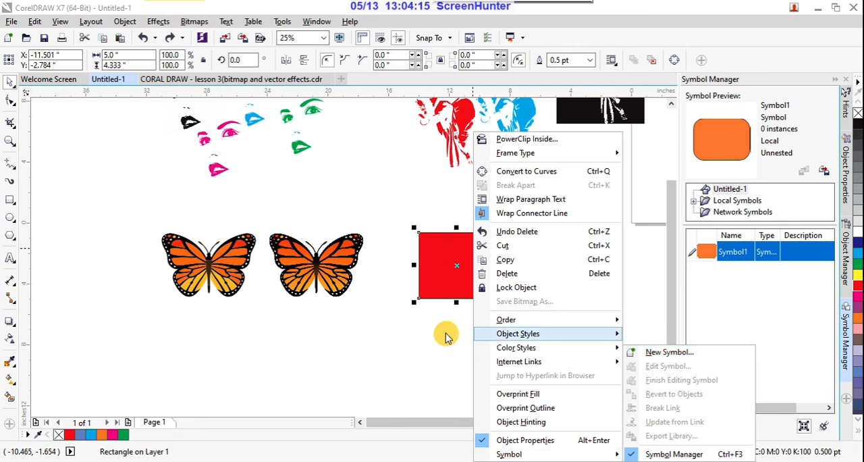
{"action": "left_click", "coordinate": [450, 276]}
- Add the red rectangle to the document's symbols and delete its instance from the drawing
{"action": "left_click_drag", "start_coordinate": [463, 270], "coordinate": [711, 328]}
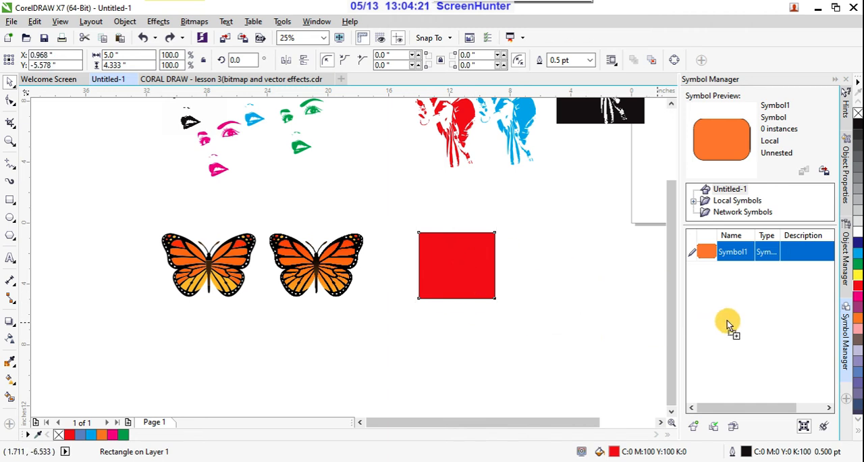
{"action": "left_click_drag", "start_coordinate": [727, 320], "coordinate": [727, 320]}
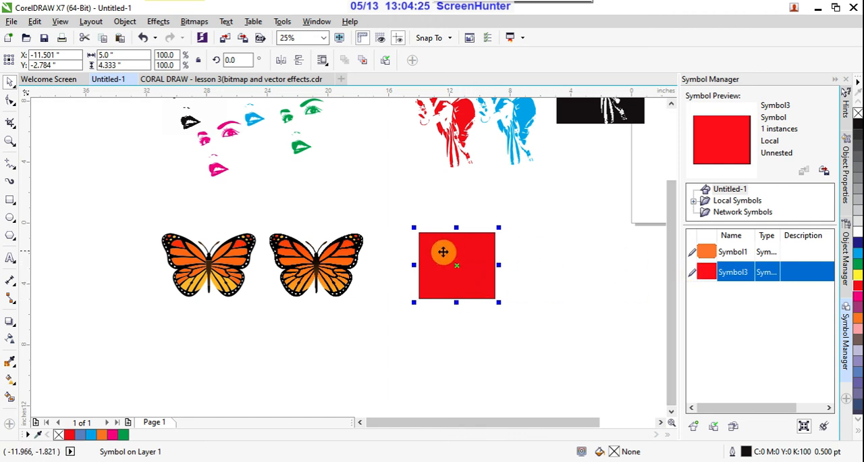
{"action": "left_click", "coordinate": [529, 251]}
{"action": "left_click", "coordinate": [483, 250]}
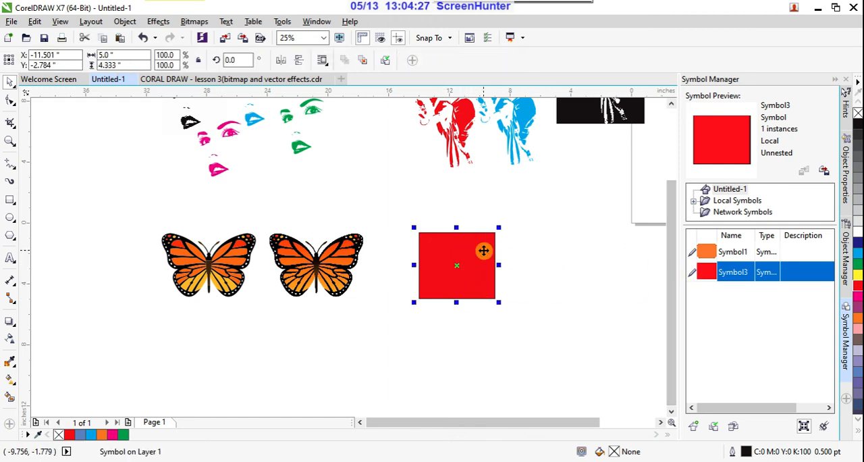
{"action": "key", "text": "Delete"}
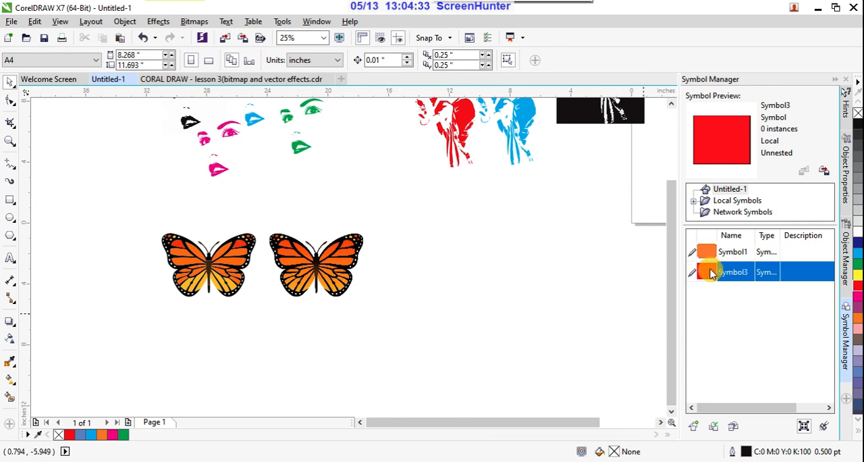
- Place four instances of the red rectangle symbol in the empty area to the right of the butterflies
{"action": "left_click_drag", "start_coordinate": [710, 272], "coordinate": [506, 231]}
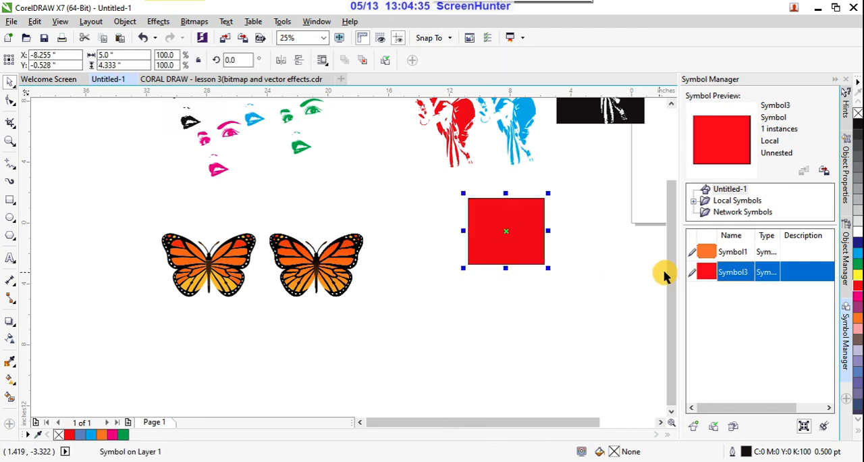
{"action": "left_click_drag", "start_coordinate": [710, 279], "coordinate": [424, 299]}
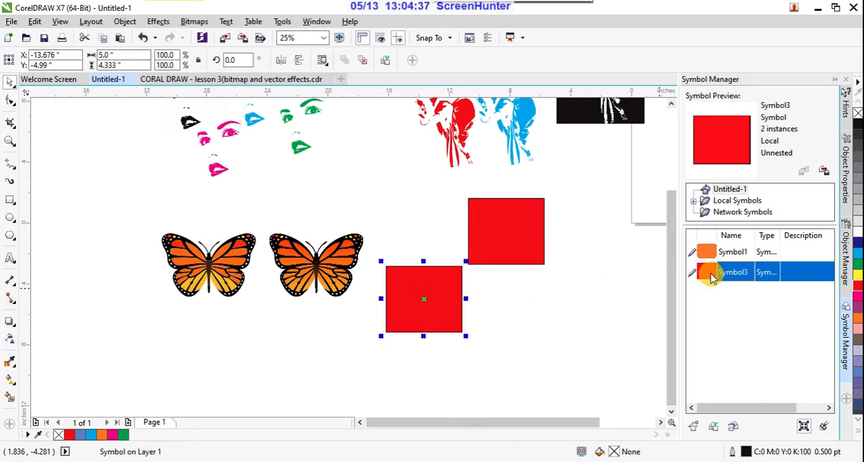
{"action": "left_click_drag", "start_coordinate": [713, 273], "coordinate": [489, 349]}
- Spread the four red symbol instances apart into two loose rows of two, without overlaps
{"action": "left_click", "coordinate": [507, 225]}
{"action": "left_click_drag", "start_coordinate": [507, 225], "coordinate": [520, 205]}
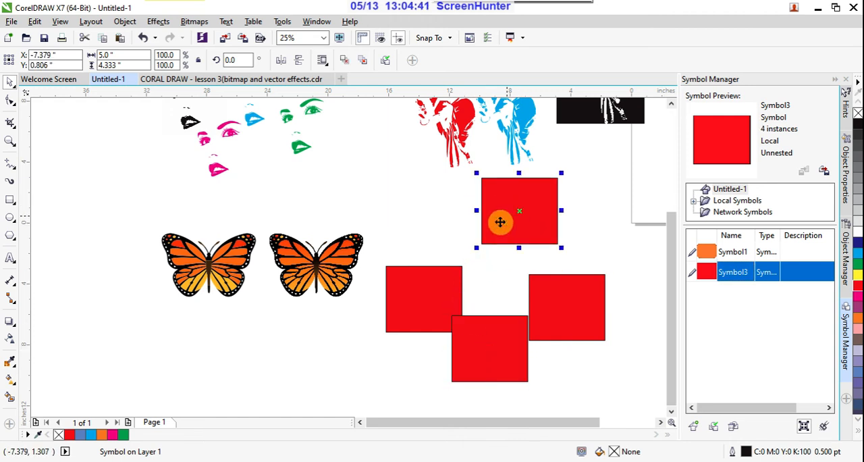
{"action": "left_click_drag", "start_coordinate": [433, 287], "coordinate": [429, 223]}
{"action": "left_click_drag", "start_coordinate": [493, 355], "coordinate": [449, 355]}
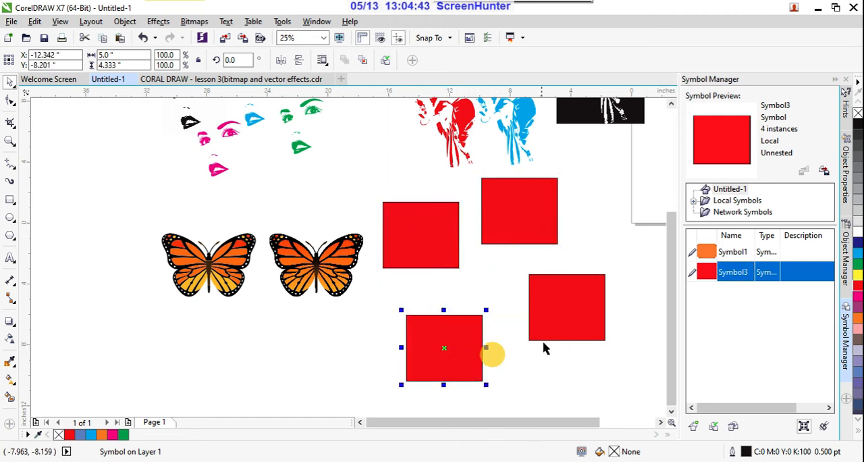
{"action": "left_click_drag", "start_coordinate": [566, 316], "coordinate": [567, 336]}
{"action": "left_click_drag", "start_coordinate": [515, 218], "coordinate": [525, 228]}
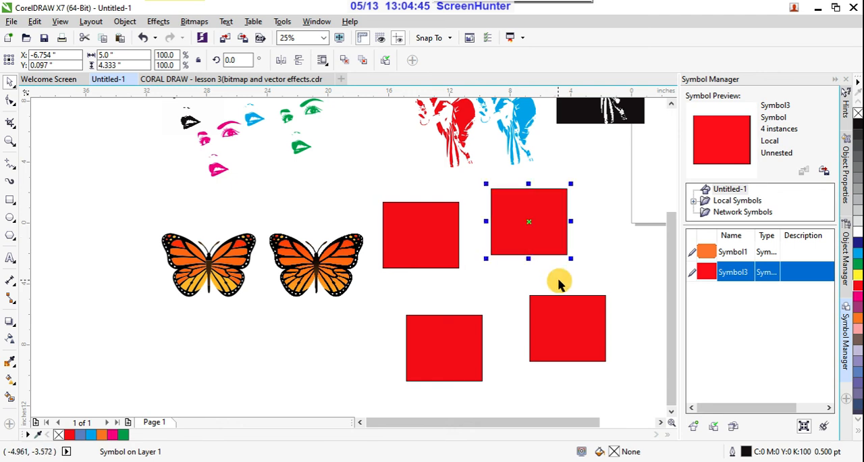
{"action": "left_click", "coordinate": [623, 260]}
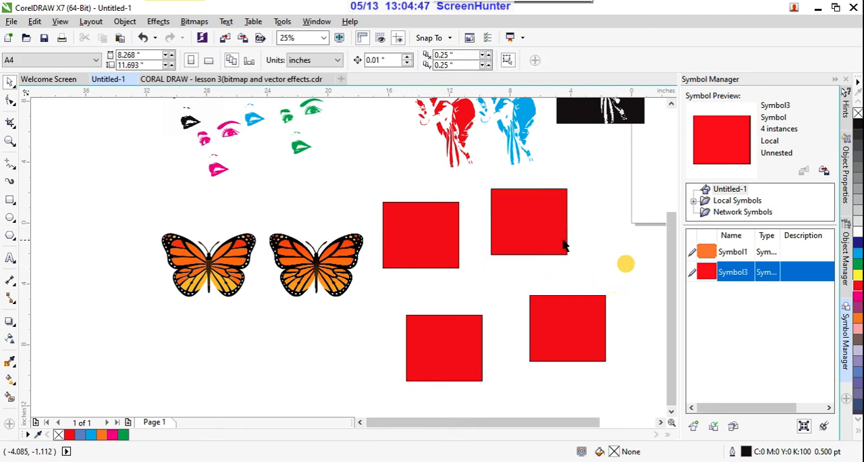
{"action": "left_click", "coordinate": [549, 233]}
{"action": "left_click", "coordinate": [571, 306]}
{"action": "left_click", "coordinate": [592, 272]}
{"action": "left_click", "coordinate": [455, 339]}
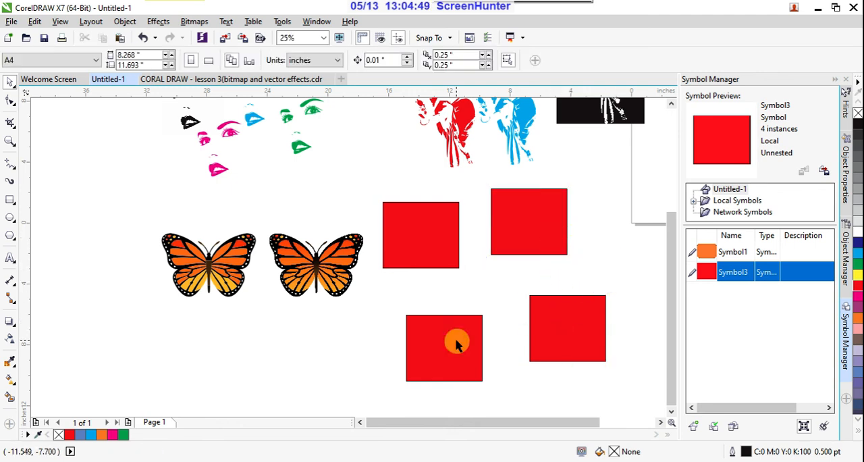
{"action": "left_click", "coordinate": [437, 257]}
{"action": "left_click", "coordinate": [590, 250]}
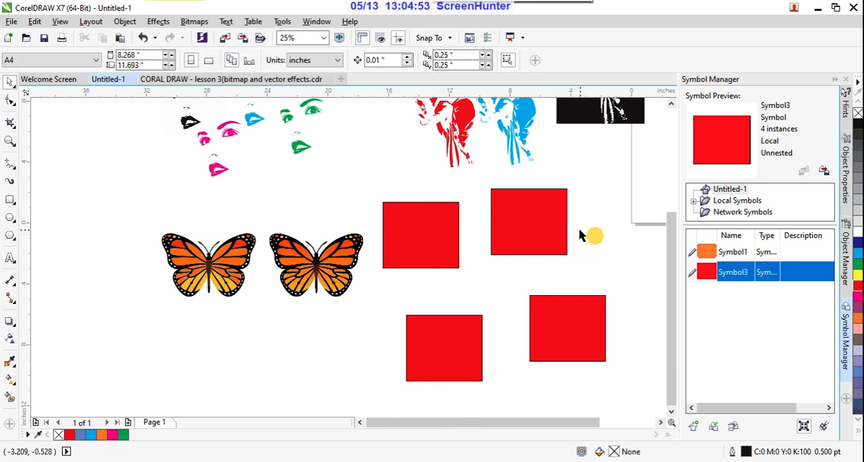
{"action": "left_click", "coordinate": [551, 224]}
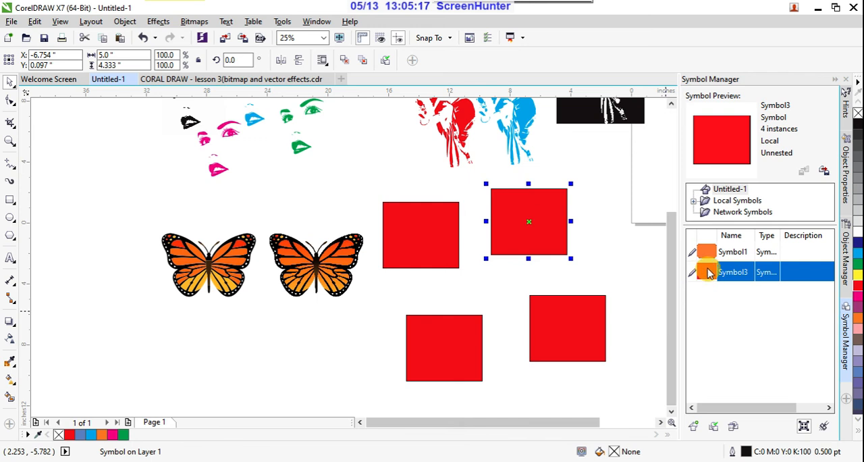
- Place four more instances of the red rectangle symbol around the existing ones, and undo the additions
{"action": "left_click_drag", "start_coordinate": [695, 272], "coordinate": [528, 269]}
{"action": "left_click_drag", "start_coordinate": [711, 272], "coordinate": [357, 307]}
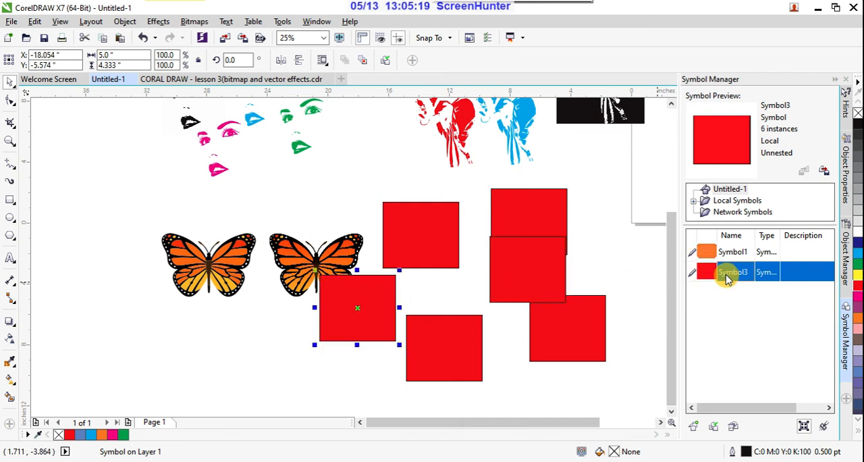
{"action": "left_click_drag", "start_coordinate": [719, 273], "coordinate": [611, 248]}
{"action": "left_click_drag", "start_coordinate": [720, 276], "coordinate": [600, 355]}
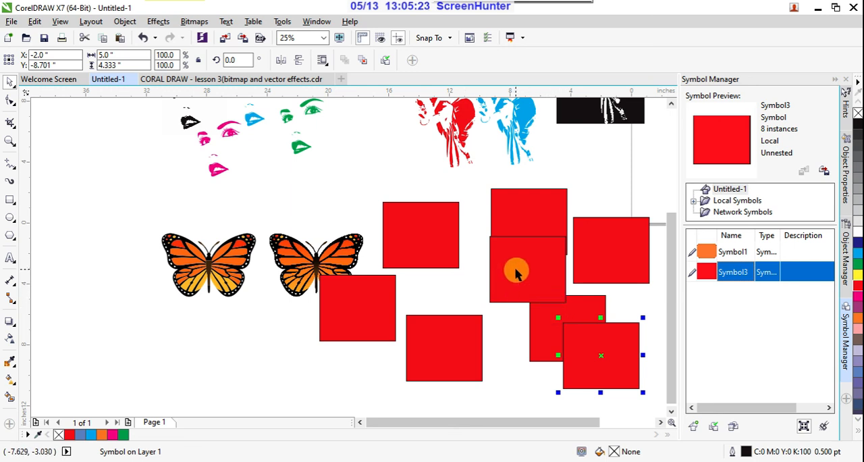
{"action": "key", "text": "ctrl+z"}
{"action": "key", "text": "ctrl+z"}
{"action": "key", "text": "ctrl+z"}
{"action": "key", "text": "ctrl+z"}
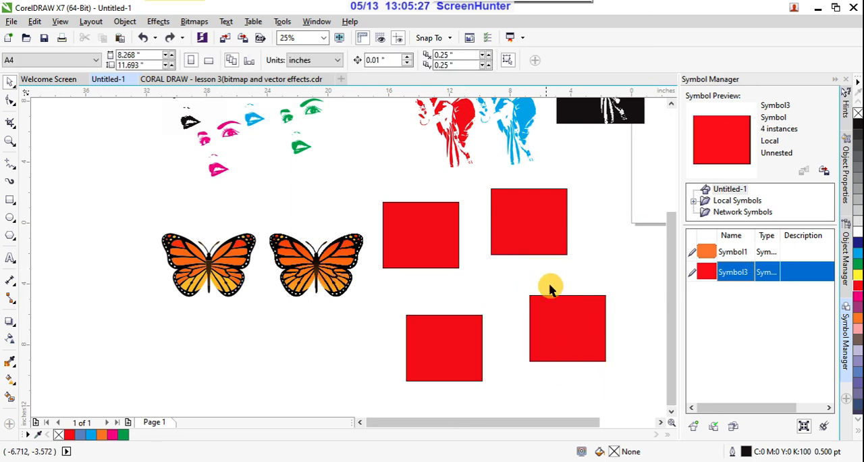
- Open the red rectangle symbol for editing from its lower-right instance
{"action": "left_click", "coordinate": [457, 333]}
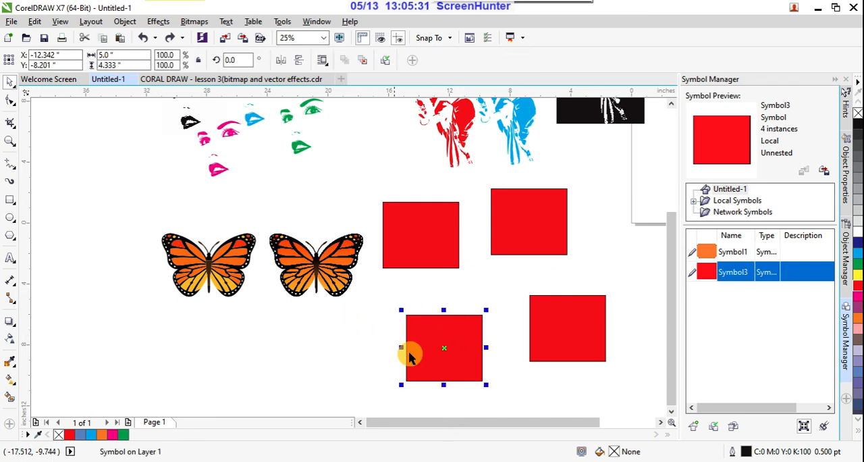
{"action": "left_click", "coordinate": [428, 244]}
{"action": "left_click", "coordinate": [529, 228]}
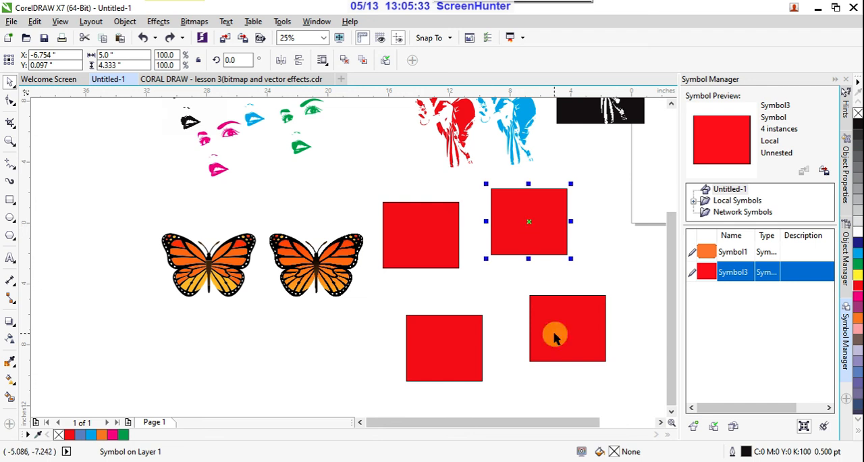
{"action": "left_click", "coordinate": [555, 331]}
{"action": "right_click", "coordinate": [555, 320]}
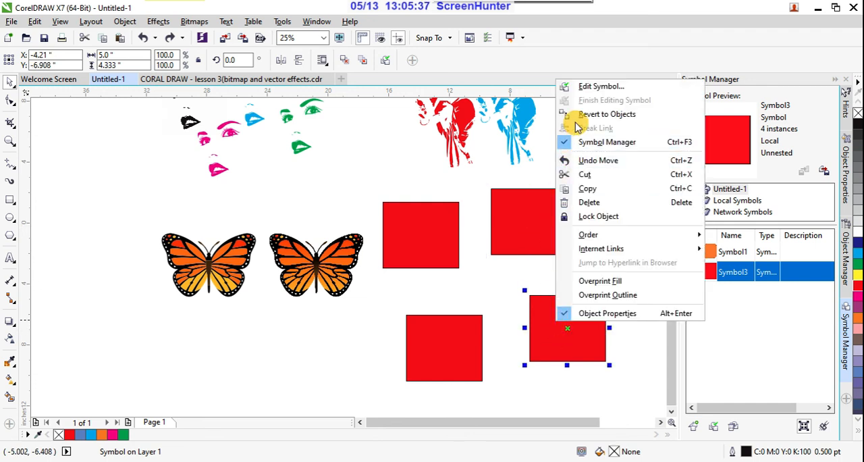
{"action": "left_click", "coordinate": [602, 87]}
- Stretch the symbol's red rectangle sideways to a width of about 9.1 inches, keeping its left edge in place
{"action": "scroll", "coordinate": [486, 234], "scroll_direction": "down", "scroll_amount": 3}
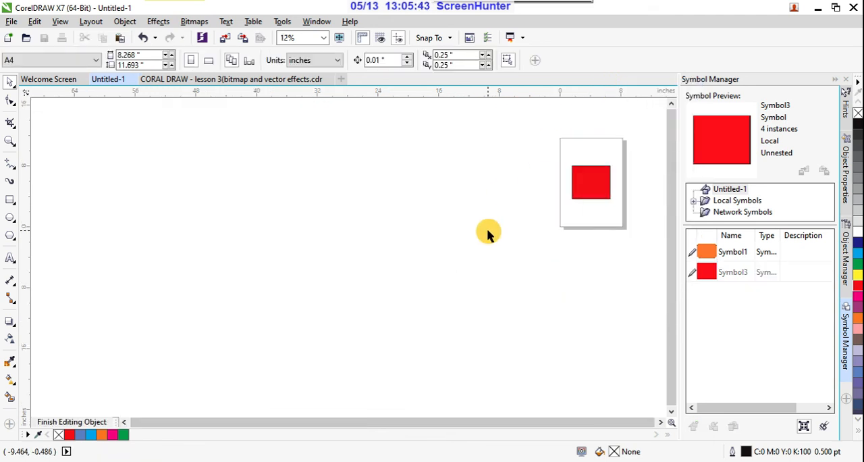
{"action": "scroll", "coordinate": [583, 195], "scroll_direction": "up", "scroll_amount": 3}
{"action": "scroll", "coordinate": [512, 227], "scroll_direction": "up", "scroll_amount": 2}
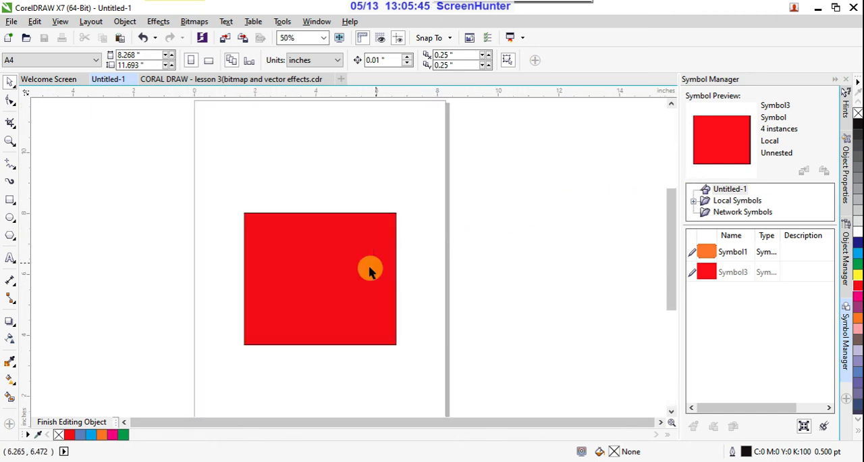
{"action": "left_click", "coordinate": [363, 266]}
{"action": "scroll", "coordinate": [497, 235], "scroll_direction": "down", "scroll_amount": 2}
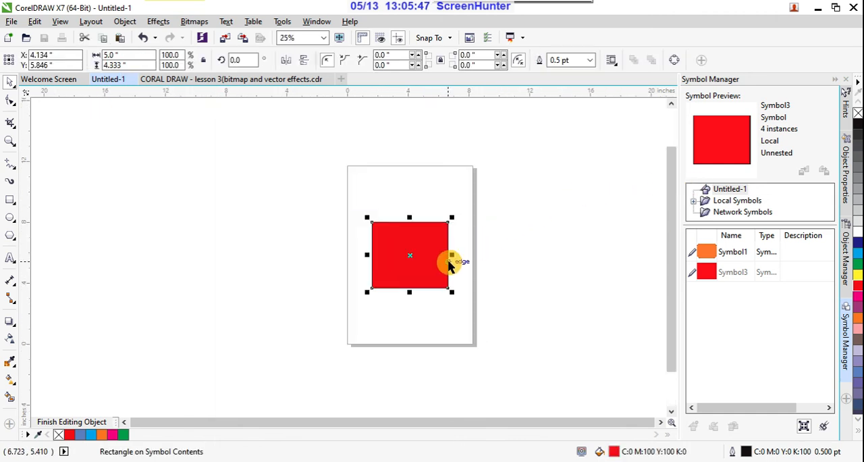
{"action": "left_click_drag", "start_coordinate": [451, 255], "coordinate": [513, 258]}
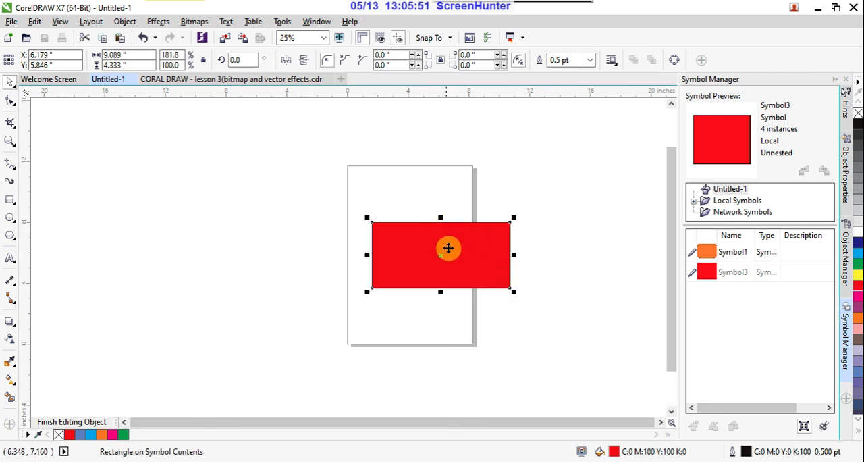
- Fill the symbol's widened rectangle with green and finish editing the symbol
{"action": "left_click", "coordinate": [857, 265]}
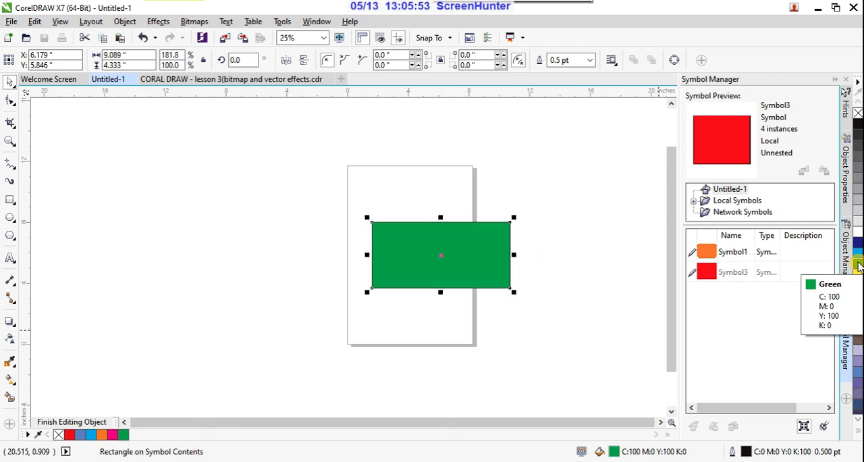
{"action": "right_click", "coordinate": [418, 239]}
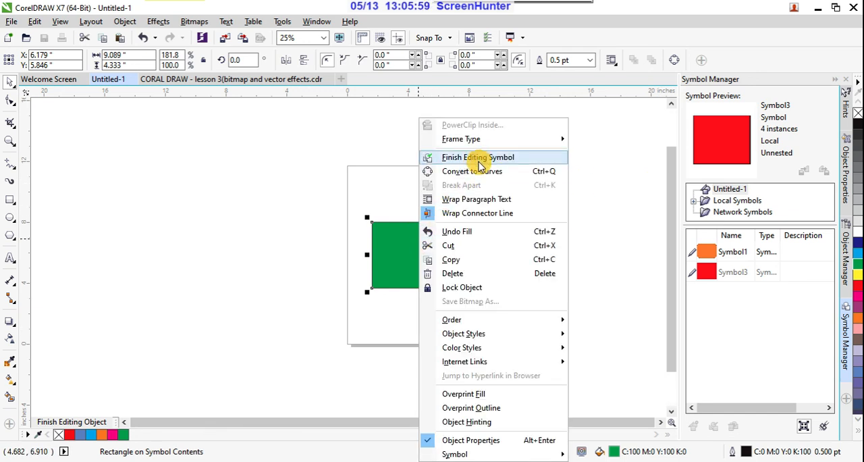
{"action": "left_click", "coordinate": [400, 255]}
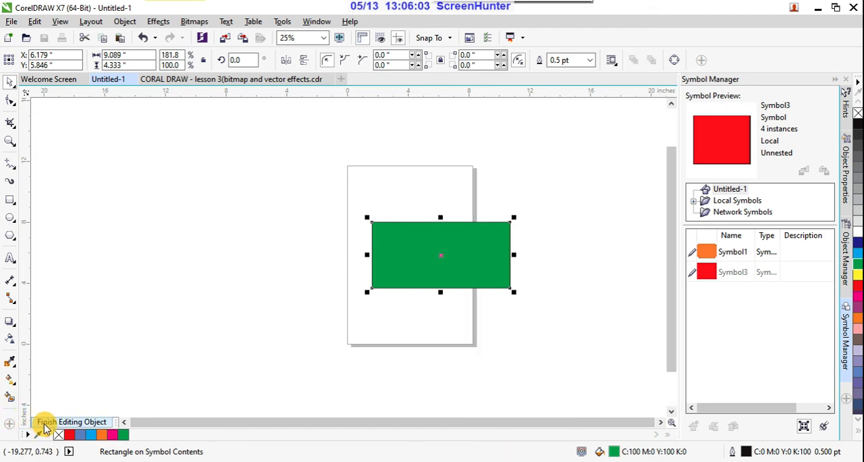
{"action": "left_click", "coordinate": [79, 424]}
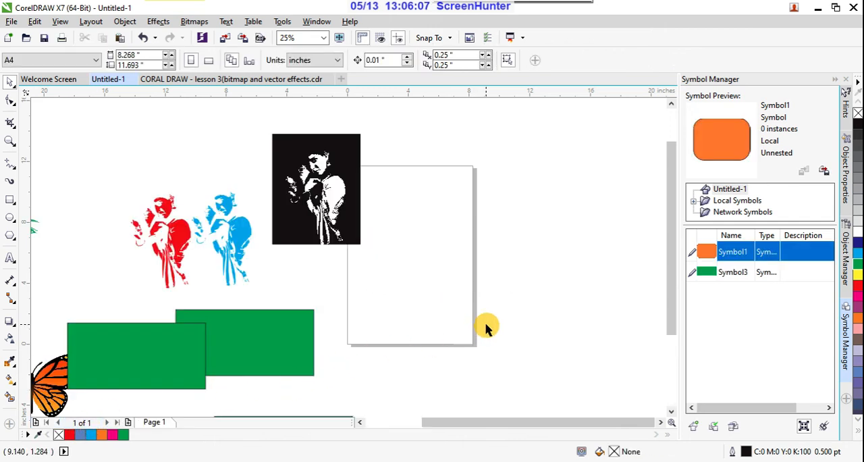
- Move the four green symbol instances apart into two rows of two, to the right of the butterflies
{"action": "scroll", "coordinate": [486, 327], "scroll_direction": "down", "scroll_amount": 1}
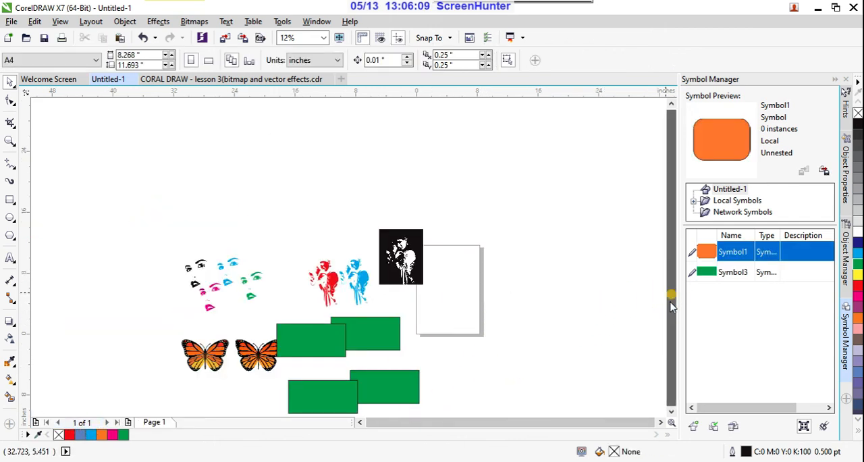
{"action": "left_click", "coordinate": [367, 332]}
{"action": "left_click_drag", "start_coordinate": [367, 333], "coordinate": [455, 316]}
{"action": "left_click_drag", "start_coordinate": [327, 340], "coordinate": [381, 317]}
{"action": "left_click_drag", "start_coordinate": [395, 380], "coordinate": [463, 363]}
{"action": "left_click_drag", "start_coordinate": [343, 393], "coordinate": [386, 365]}
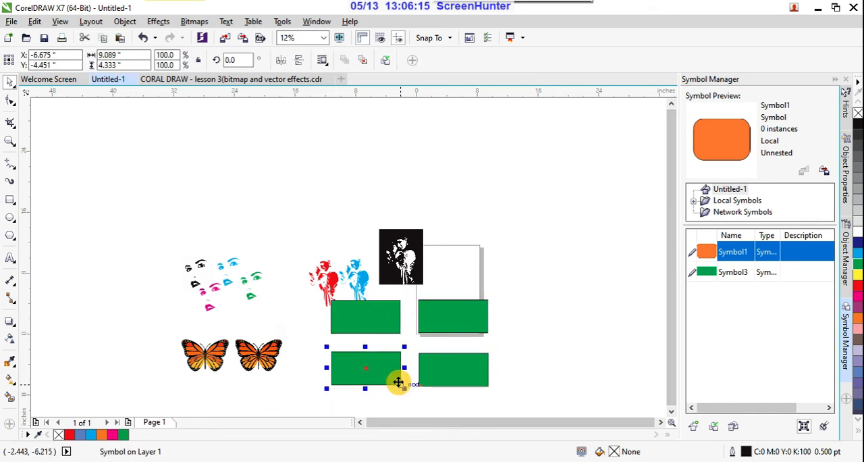
- Examine the four green symbol instances by selecting them one after another
{"action": "scroll", "coordinate": [397, 378], "scroll_direction": "up", "scroll_amount": 1}
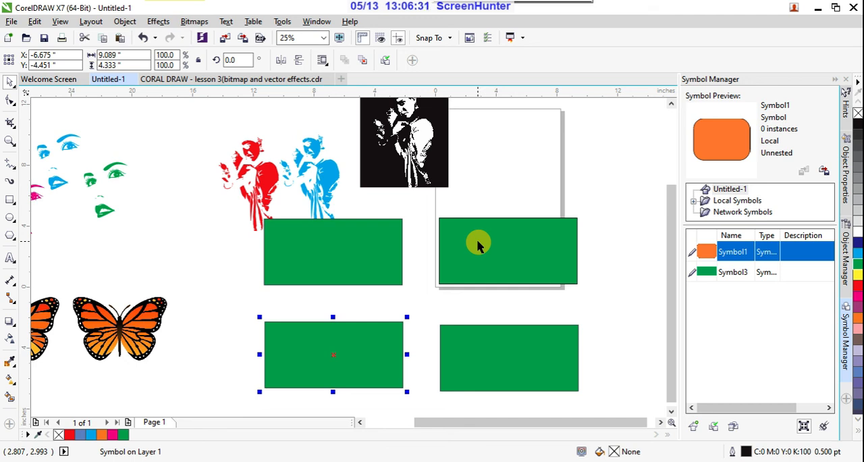
{"action": "left_click", "coordinate": [459, 354]}
{"action": "left_click", "coordinate": [366, 265]}
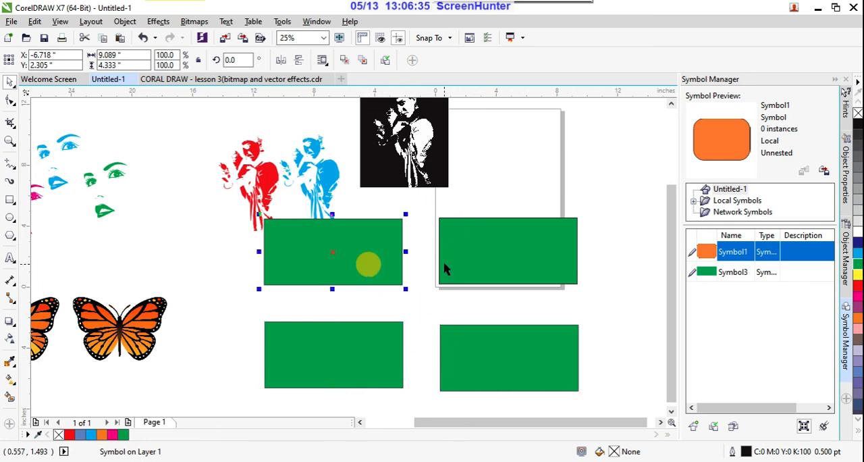
{"action": "left_click", "coordinate": [488, 247]}
{"action": "left_click", "coordinate": [351, 353]}
{"action": "left_click", "coordinate": [487, 354]}
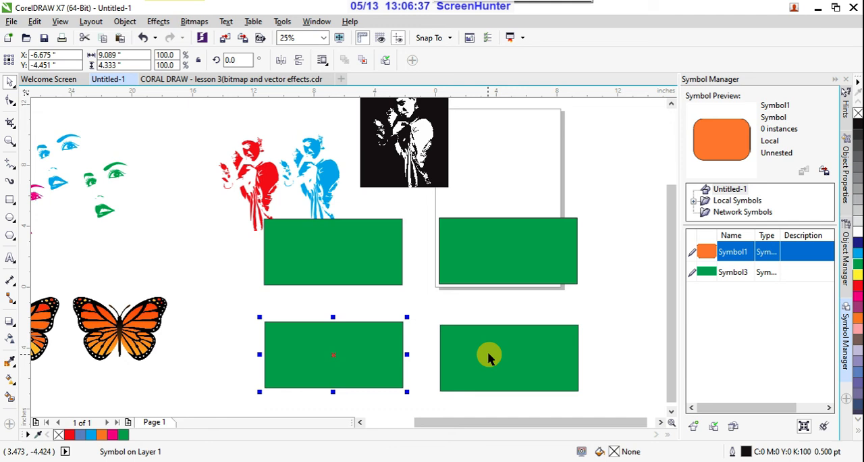
{"action": "left_click", "coordinate": [487, 273]}
{"action": "left_click", "coordinate": [391, 267]}
{"action": "left_click", "coordinate": [388, 264]}
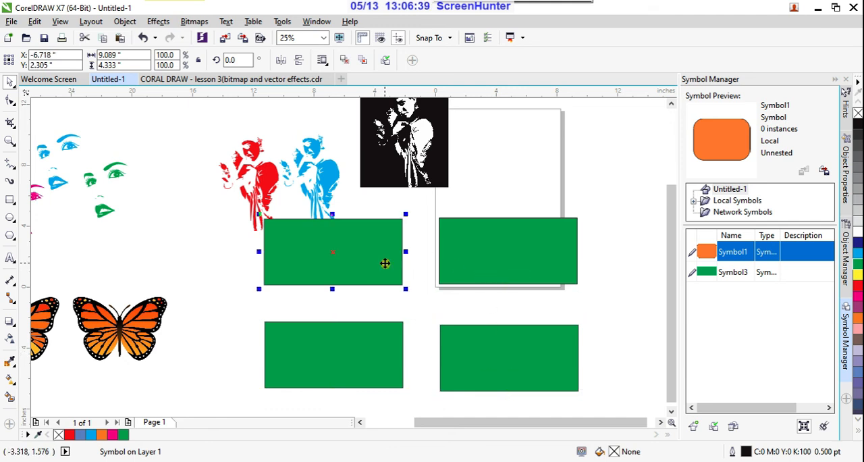
{"action": "left_click", "coordinate": [503, 258]}
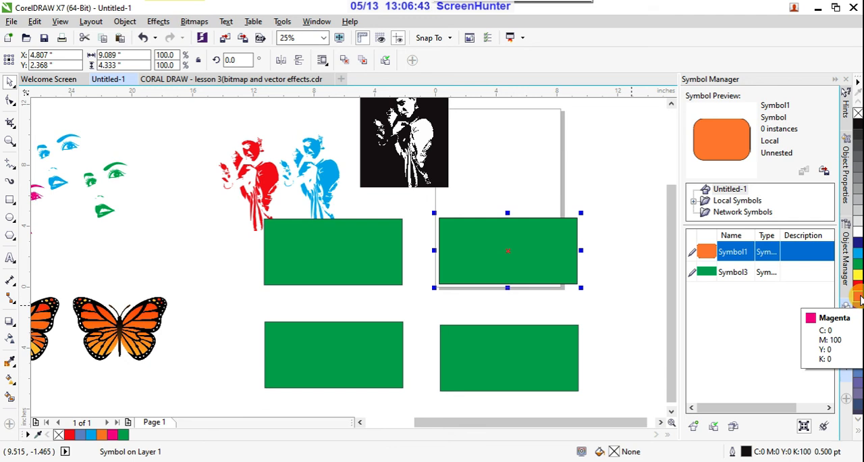
{"action": "left_click", "coordinate": [601, 208]}
{"action": "left_click", "coordinate": [524, 247]}
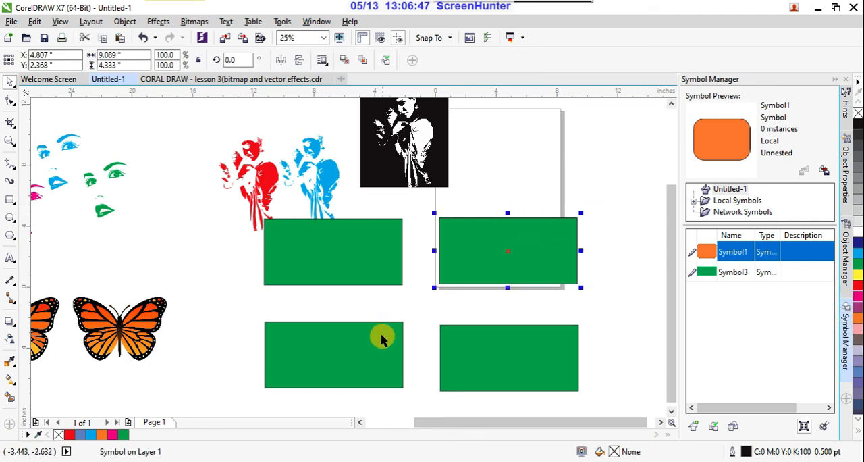
- Revert the lower-right green instance to an ordinary object and fill it with red
{"action": "left_click", "coordinate": [456, 348]}
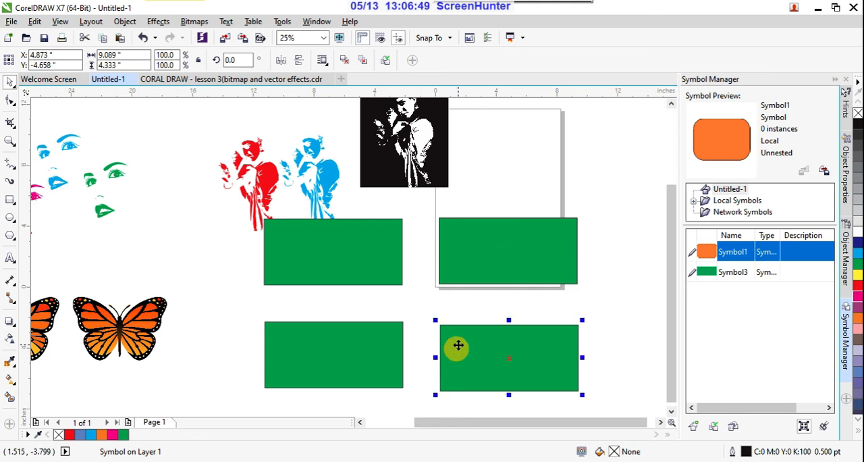
{"action": "right_click", "coordinate": [463, 340]}
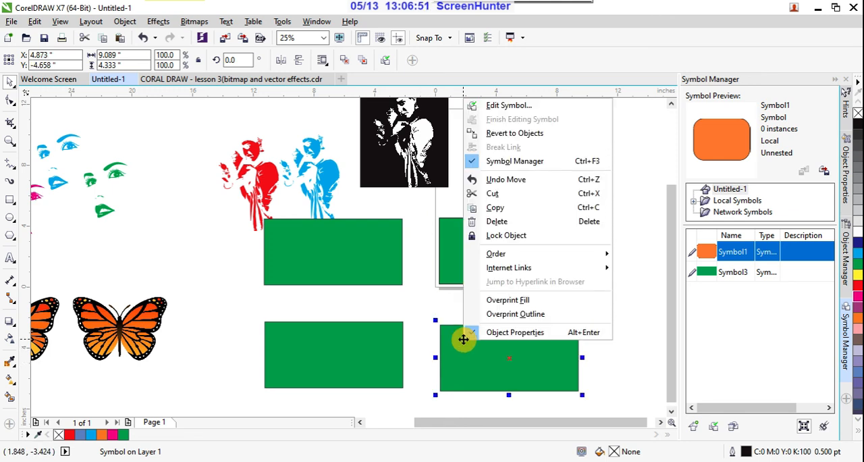
{"action": "left_click", "coordinate": [539, 137]}
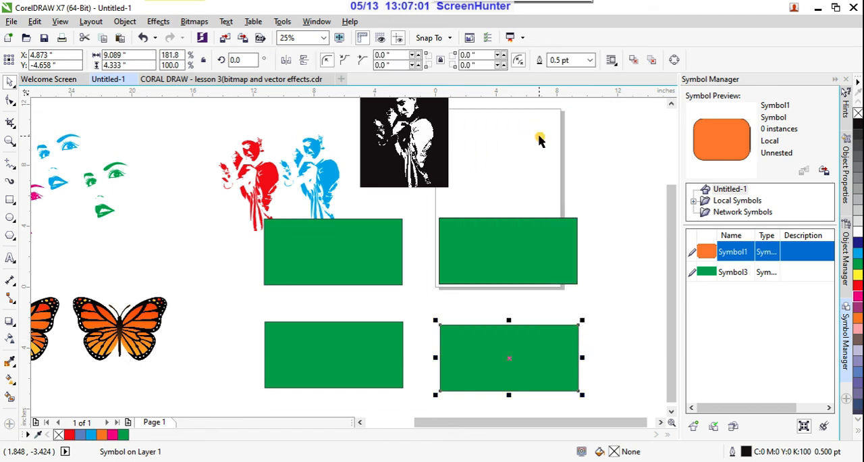
{"action": "left_click", "coordinate": [857, 285]}
{"action": "left_click", "coordinate": [632, 277]}
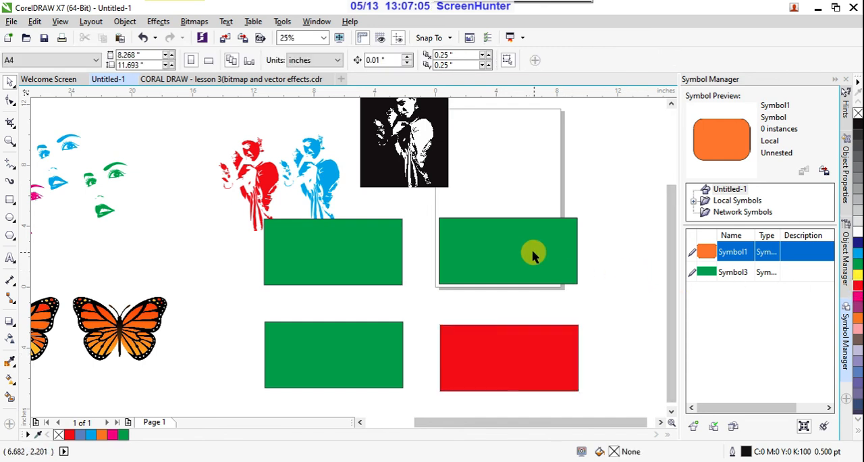
- Revert the upper-right green instance to an ordinary object and fill it with cyan
{"action": "left_click", "coordinate": [530, 254]}
{"action": "right_click", "coordinate": [531, 250]}
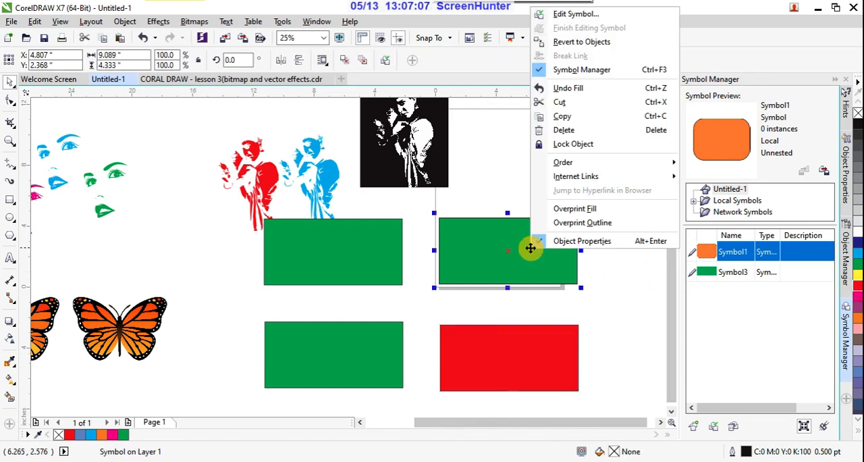
{"action": "left_click", "coordinate": [585, 41]}
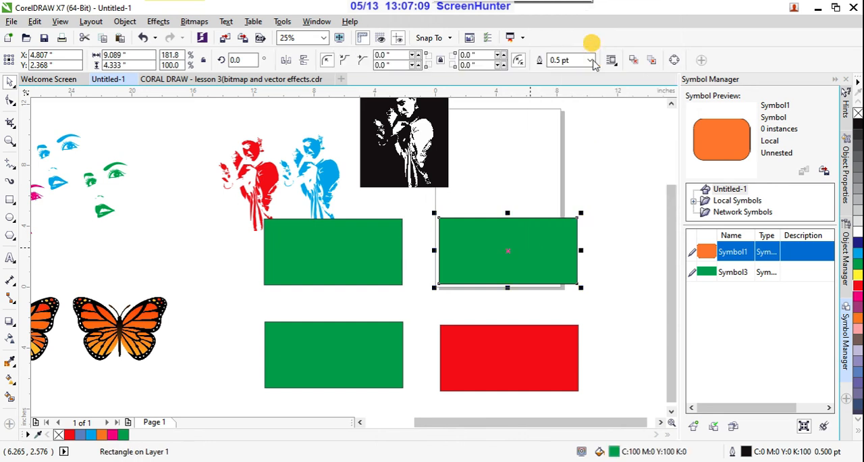
{"action": "left_click", "coordinate": [856, 251]}
{"action": "left_click", "coordinate": [622, 256]}
- Open the green symbol for editing from its upper-left instance and select the rectangle inside it
{"action": "left_click", "coordinate": [385, 267]}
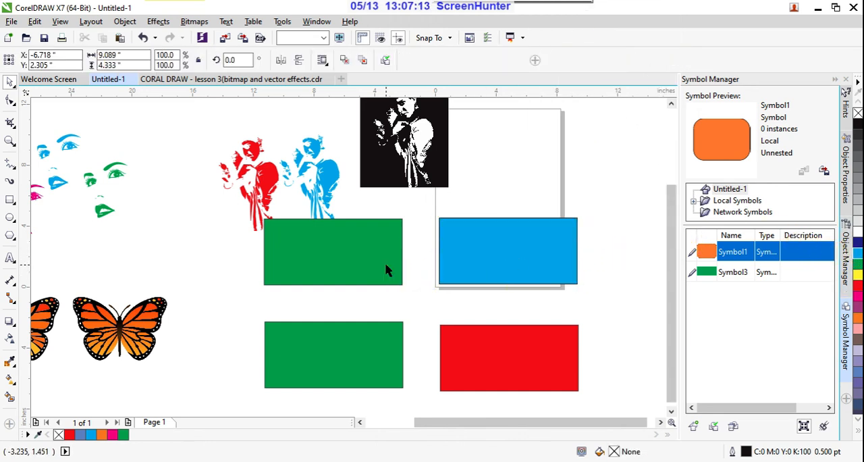
{"action": "right_click", "coordinate": [385, 266]}
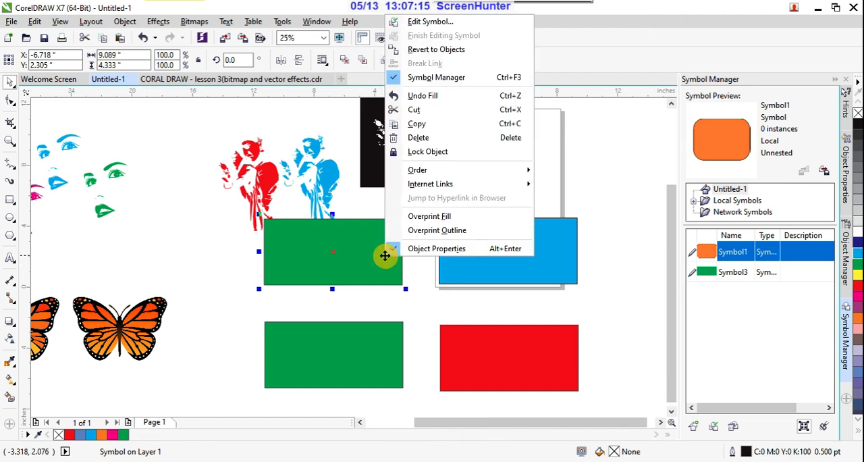
{"action": "left_click", "coordinate": [450, 25]}
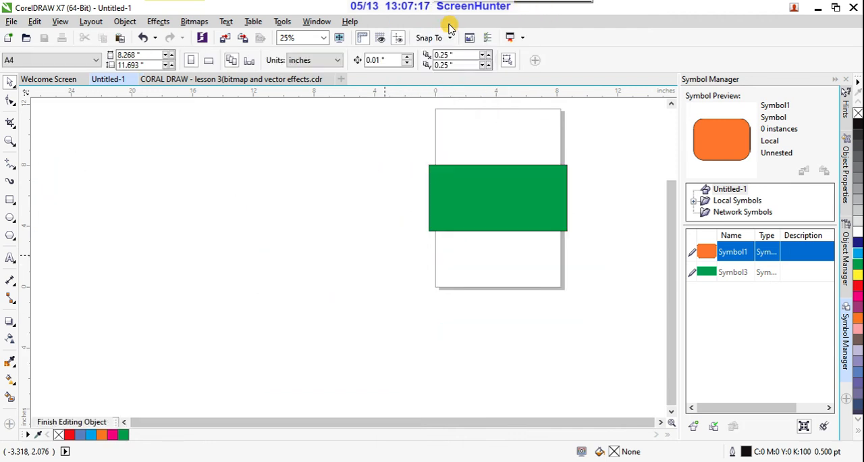
{"action": "left_click", "coordinate": [504, 200]}
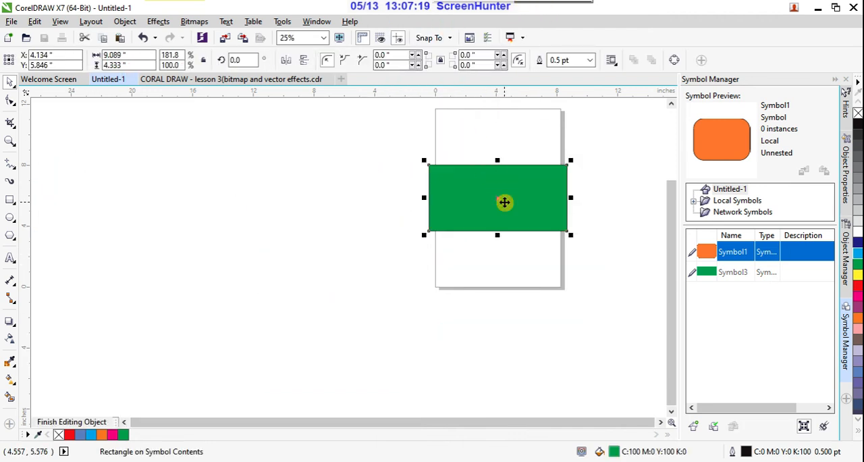
{"action": "left_click", "coordinate": [496, 235]}
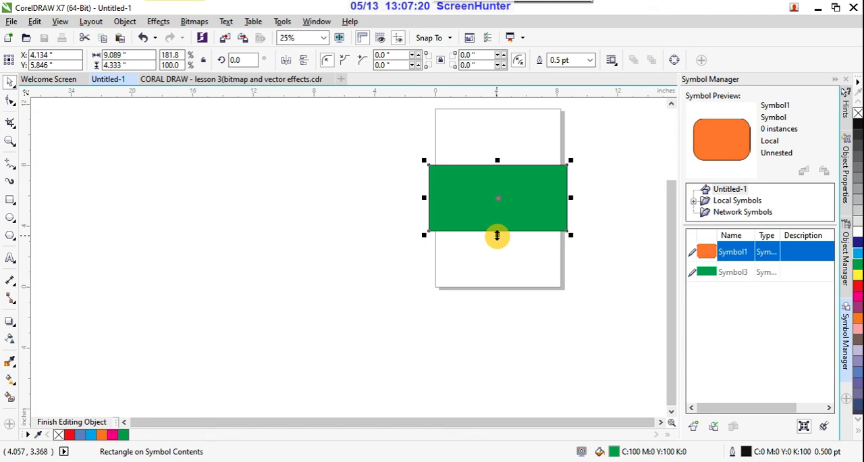
- Shape all four corners of the symbol's green rectangle into scalloped corners with a radius of about 1.54 inches
{"action": "left_click", "coordinate": [14, 86]}
{"action": "left_click", "coordinate": [15, 103]}
{"action": "left_click", "coordinate": [15, 105]}
{"action": "left_click", "coordinate": [12, 101]}
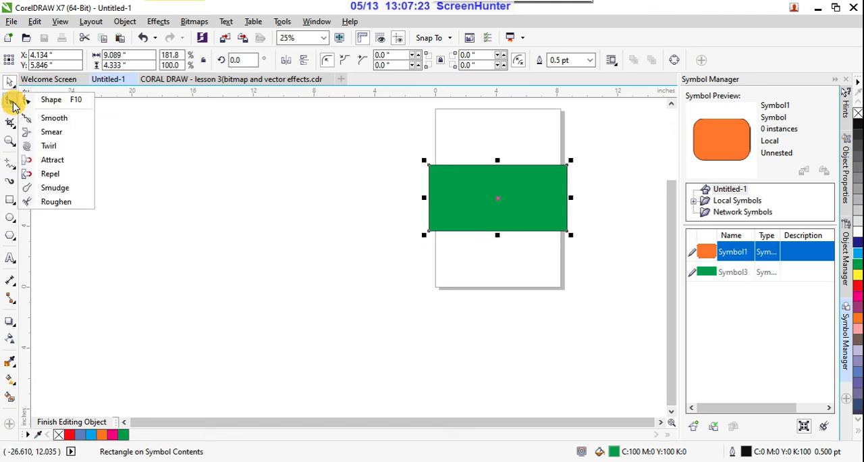
{"action": "left_click", "coordinate": [45, 97]}
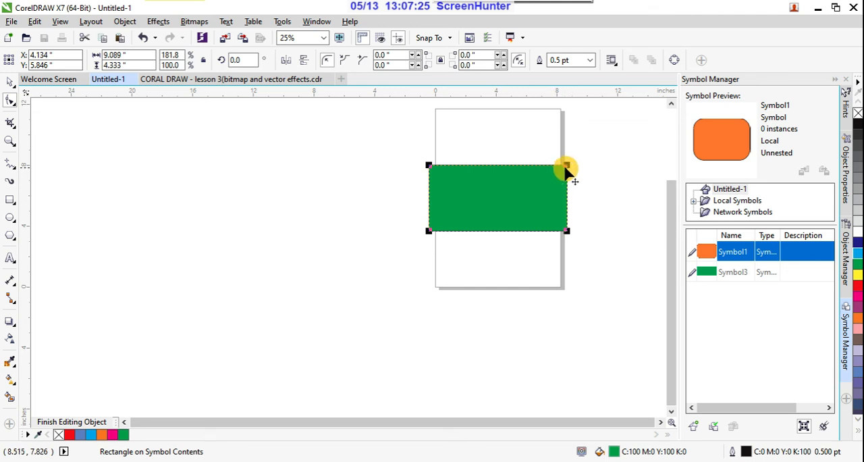
{"action": "left_click_drag", "start_coordinate": [566, 166], "coordinate": [542, 180]}
{"action": "left_click", "coordinate": [344, 60]}
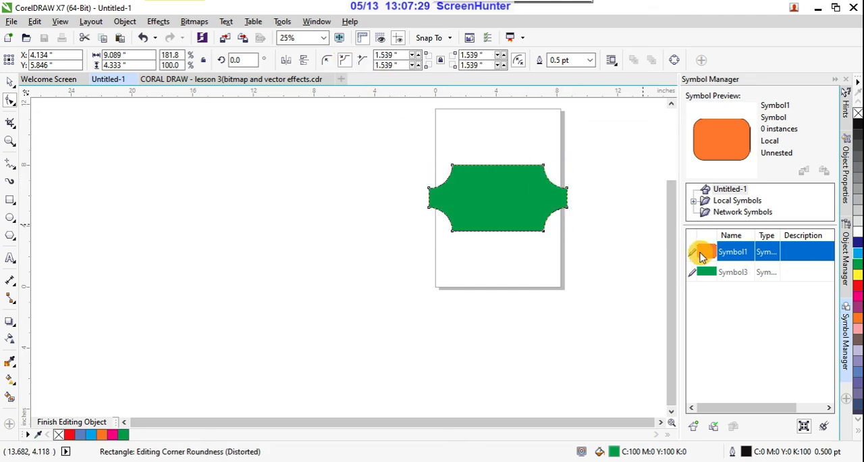
- Finish editing the green symbol so its scalloped corners are applied to the remaining instances
{"action": "left_click_drag", "start_coordinate": [669, 234], "coordinate": [669, 207]}
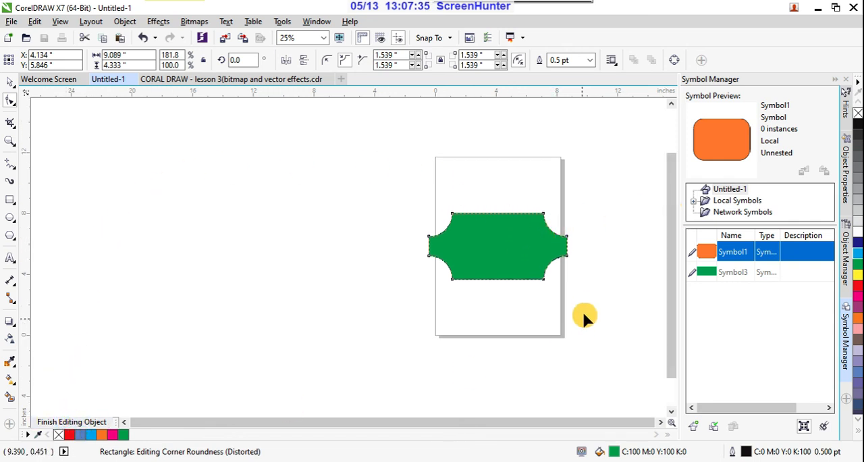
{"action": "right_click", "coordinate": [514, 246]}
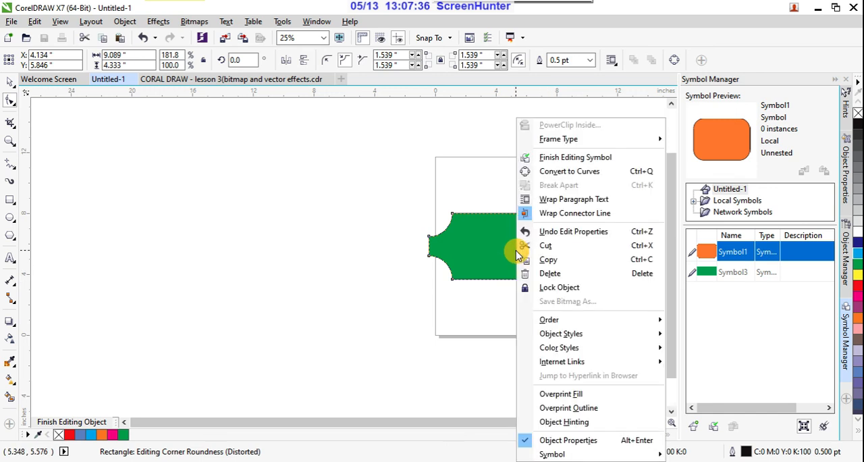
{"action": "left_click", "coordinate": [572, 159]}
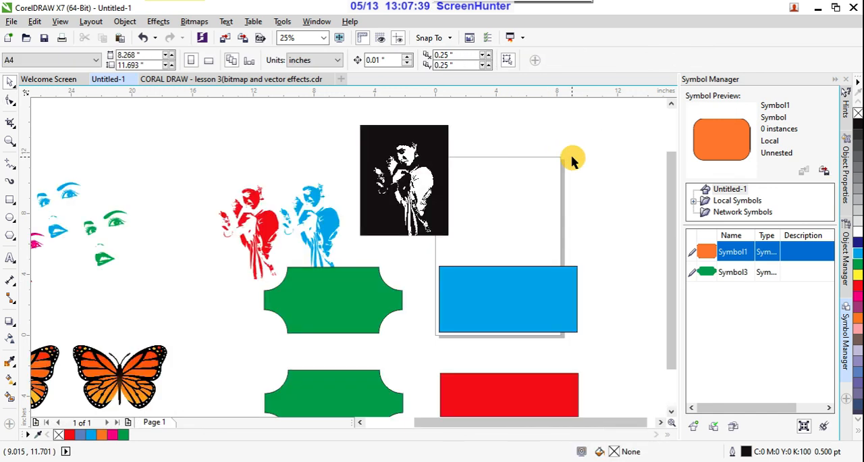
{"action": "left_click_drag", "start_coordinate": [672, 233], "coordinate": [665, 276]}
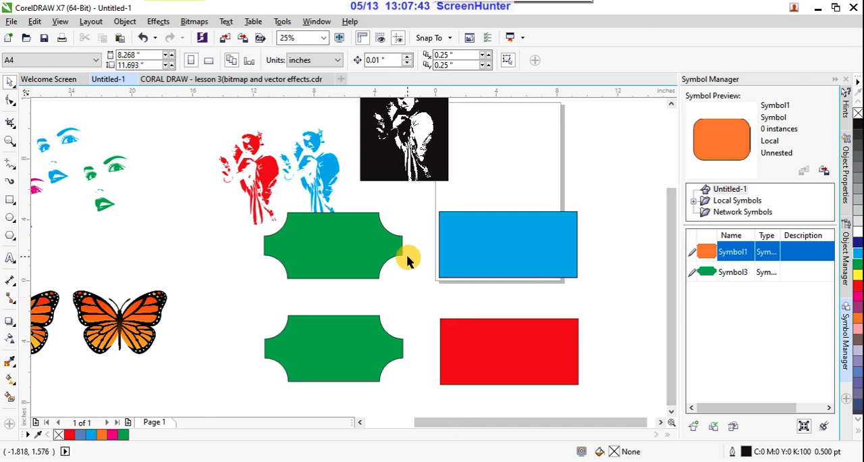
- Compare the object commands available for the cyan rectangle with those for the upper-left green symbol instance
{"action": "left_click", "coordinate": [507, 244]}
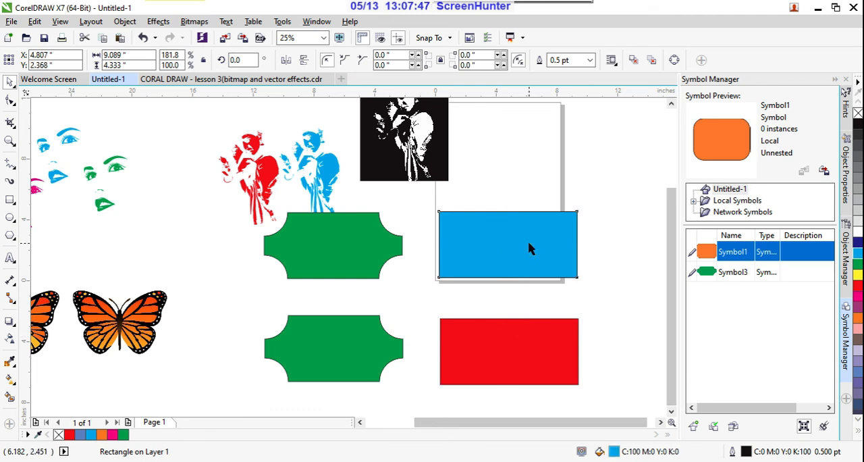
{"action": "right_click", "coordinate": [530, 243]}
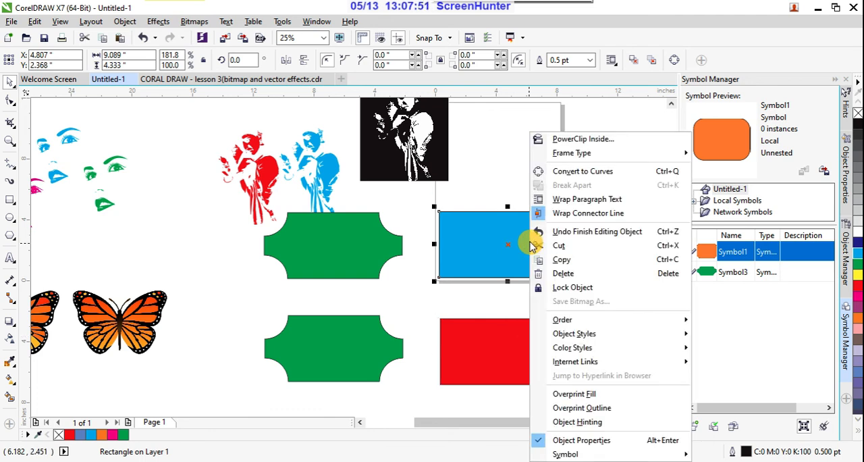
{"action": "left_click", "coordinate": [402, 199]}
{"action": "left_click", "coordinate": [370, 229]}
{"action": "right_click", "coordinate": [370, 229]}
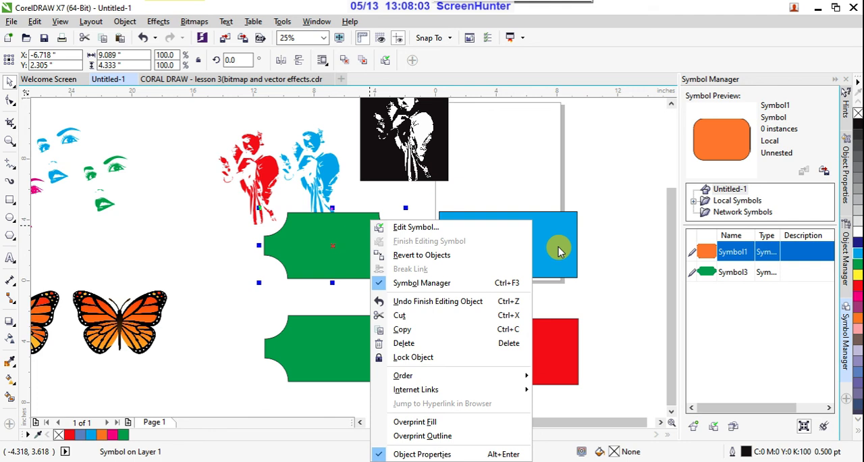
{"action": "left_click", "coordinate": [517, 172]}
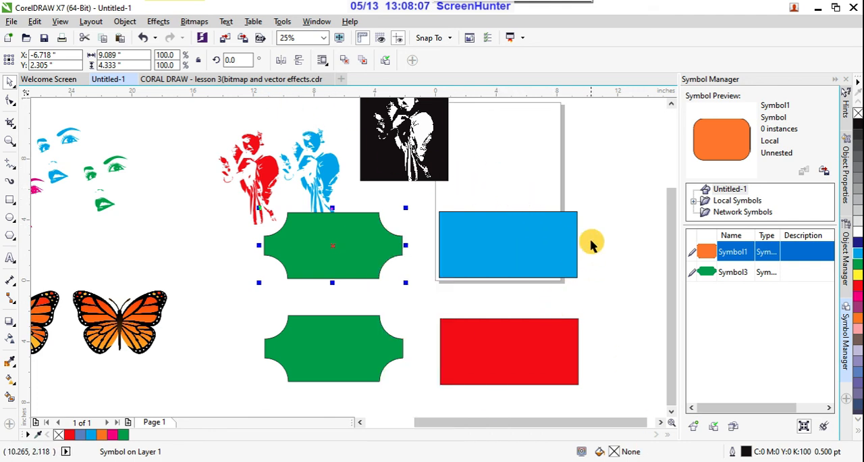
- Crop the drawing to the left part of the cyan rectangle, with a crop area about 5.58 inches wide and 5.17 inches high
{"action": "scroll", "coordinate": [586, 242], "scroll_direction": "down", "scroll_amount": 2}
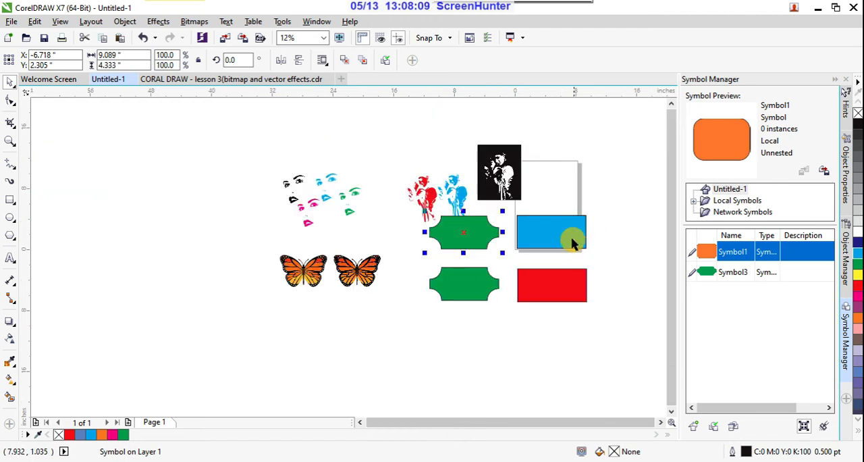
{"action": "scroll", "coordinate": [536, 236], "scroll_direction": "up", "scroll_amount": 2}
{"action": "left_click", "coordinate": [535, 236]}
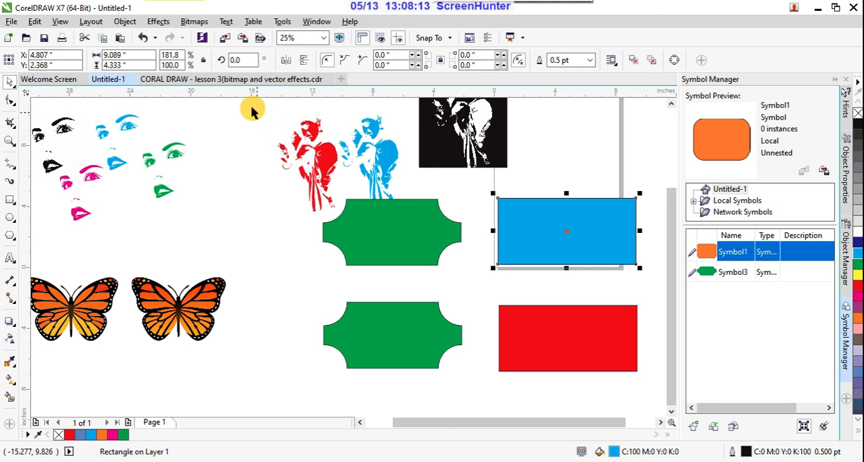
{"action": "left_click", "coordinate": [15, 130]}
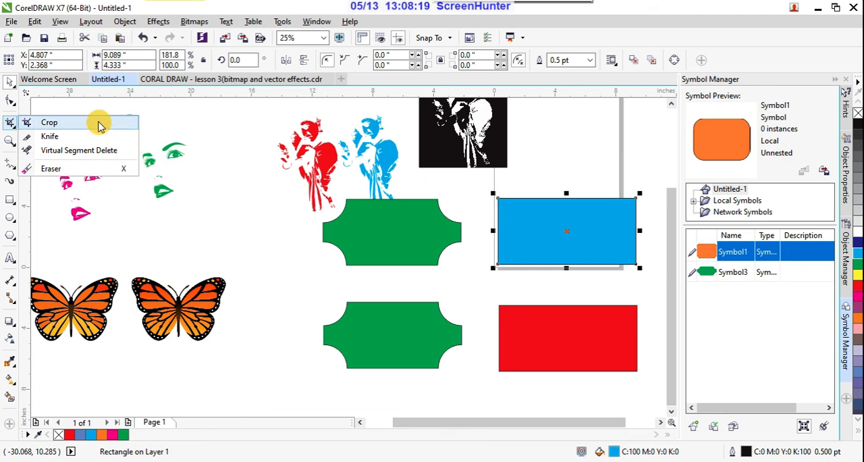
{"action": "left_click", "coordinate": [48, 122]}
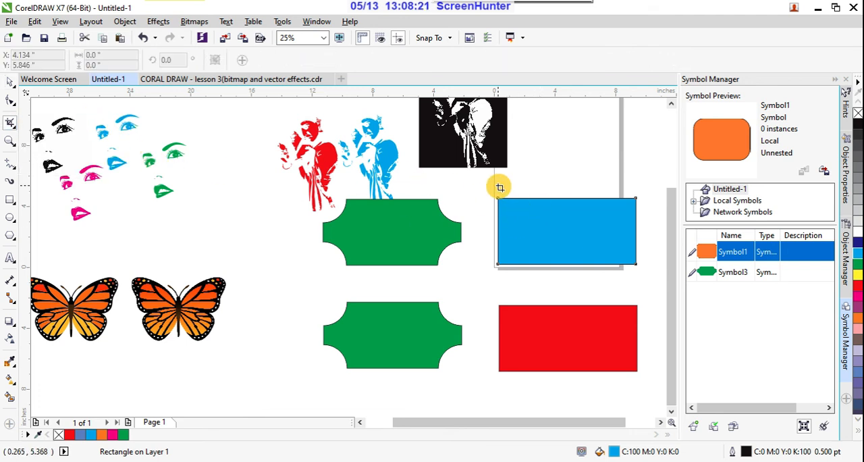
{"action": "left_click_drag", "start_coordinate": [498, 186], "coordinate": [582, 269]}
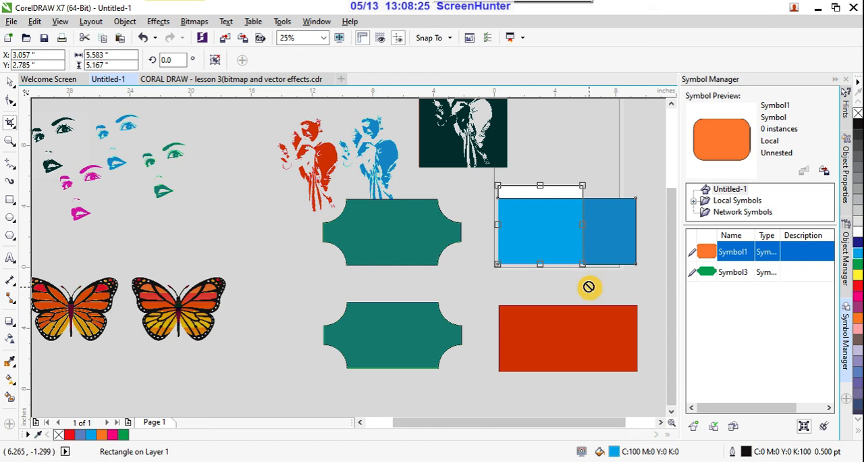
{"action": "key", "text": "Return"}
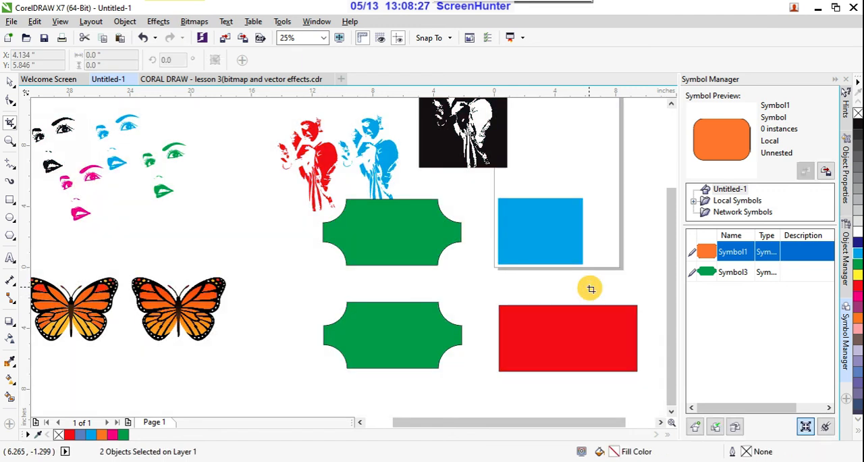
- Undo the crop of the cyan rectangle and clear the selection
{"action": "left_click", "coordinate": [11, 82]}
{"action": "scroll", "coordinate": [472, 256], "scroll_direction": "down", "scroll_amount": 2}
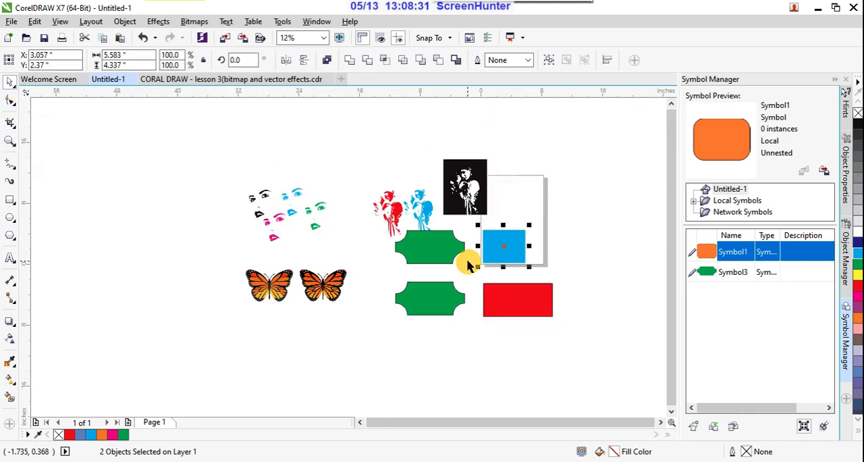
{"action": "scroll", "coordinate": [499, 269], "scroll_direction": "up", "scroll_amount": 2}
{"action": "key", "text": "ctrl+z"}
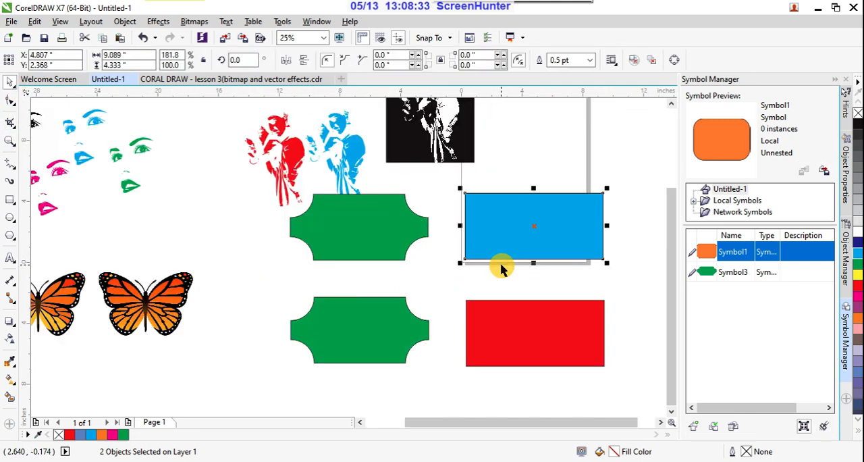
{"action": "left_click", "coordinate": [625, 173]}
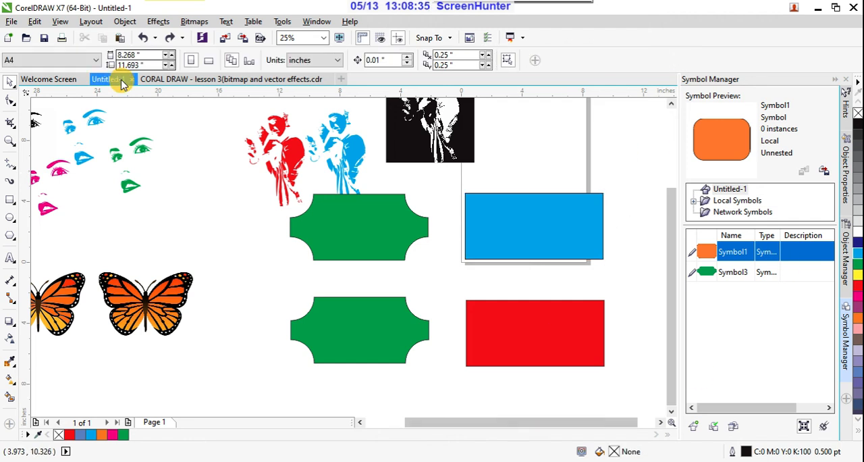
- Review the topic list in the open lesson 3 document and return to the Untitled-1 drawing
{"action": "left_click", "coordinate": [198, 80]}
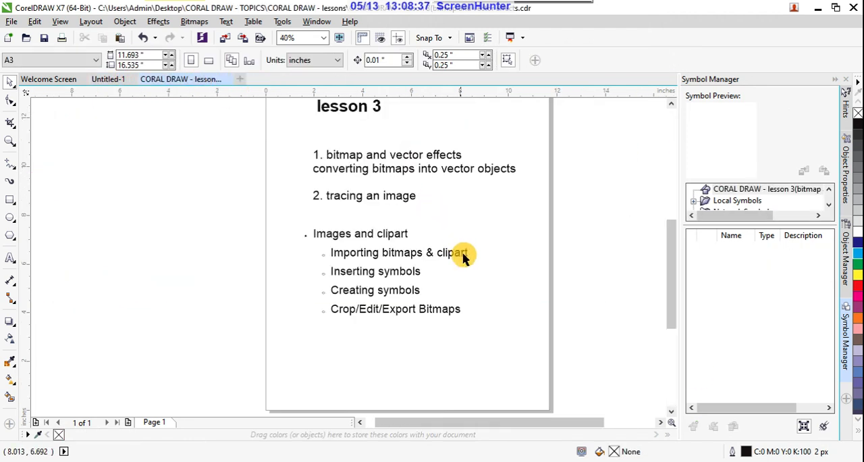
{"action": "left_click_drag", "start_coordinate": [671, 236], "coordinate": [678, 226]}
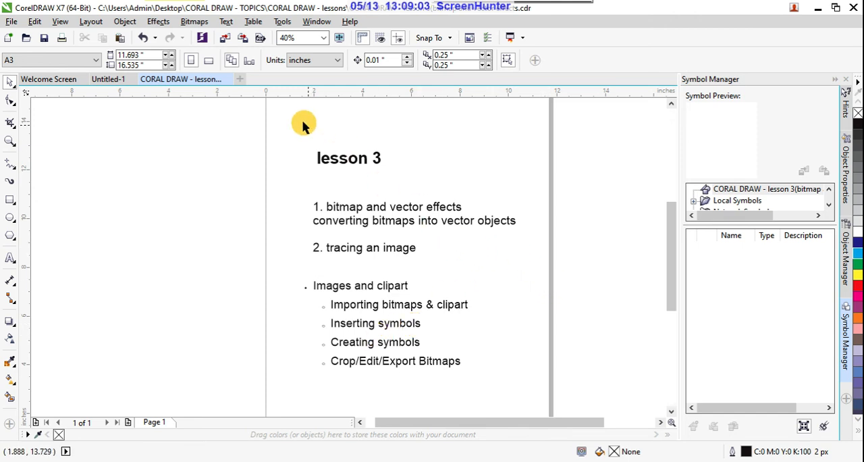
{"action": "left_click", "coordinate": [113, 79]}
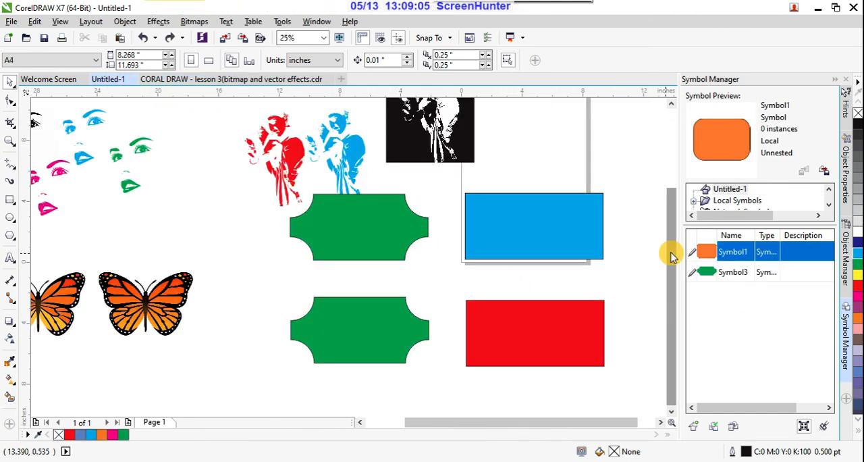
{"action": "left_click_drag", "start_coordinate": [671, 257], "coordinate": [673, 239]}
{"action": "scroll", "coordinate": [609, 243], "scroll_direction": "down", "scroll_amount": 1}
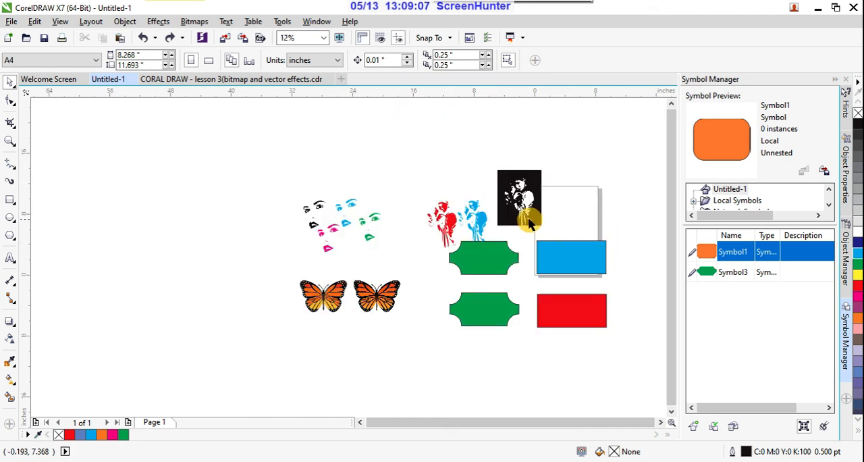
{"action": "scroll", "coordinate": [513, 210], "scroll_direction": "up", "scroll_amount": 1}
{"action": "scroll", "coordinate": [576, 203], "scroll_direction": "up", "scroll_amount": 1}
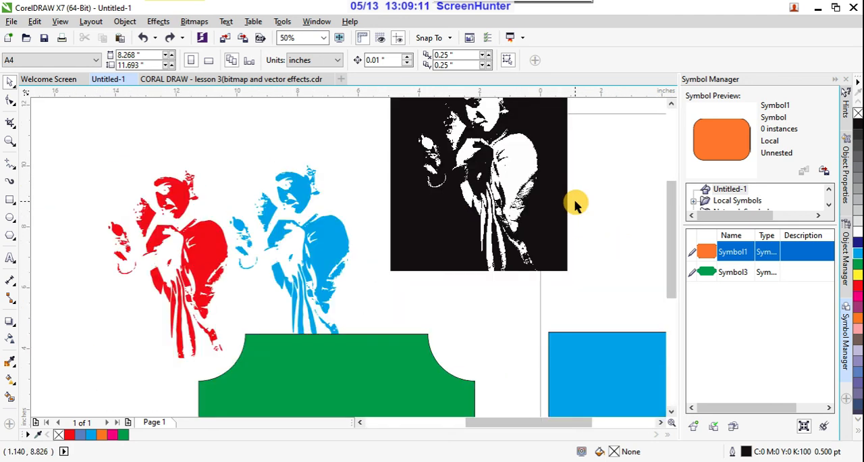
{"action": "mouse_move", "coordinate": [527, 7]}
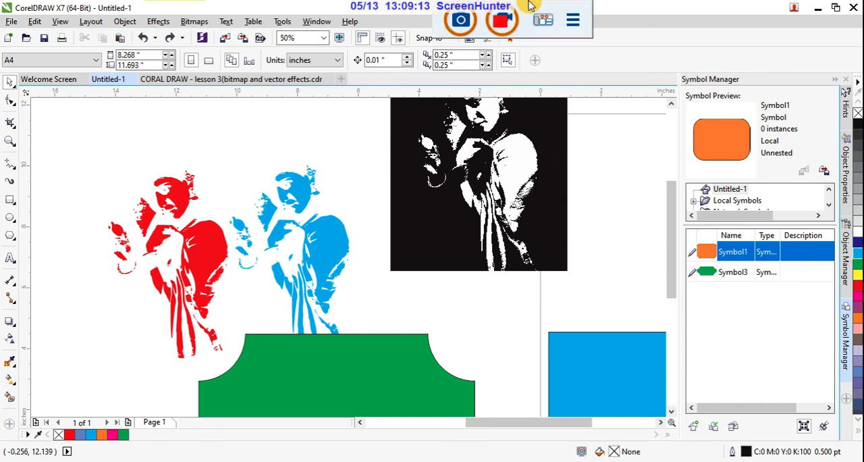